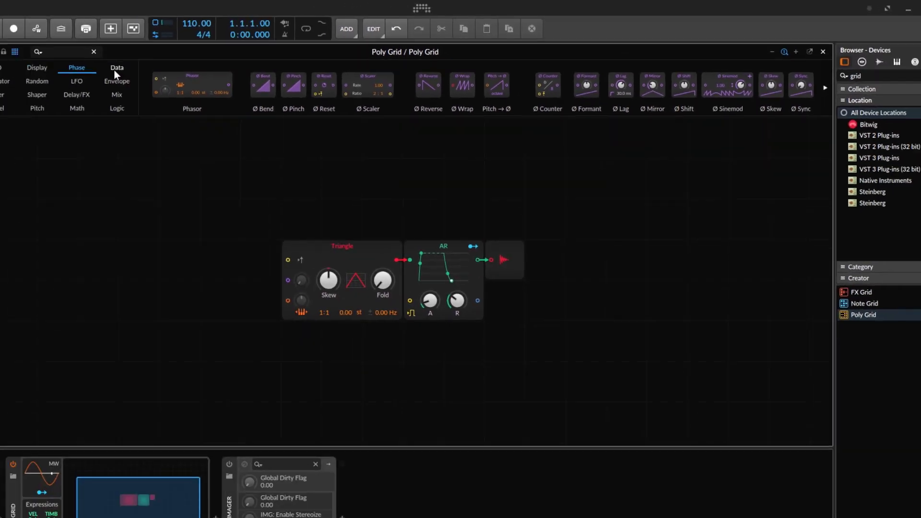
# Replace the Triangle oscillator with a Low-pass SK filter feeding the AR envelope
pyautogui.click(1, 110)
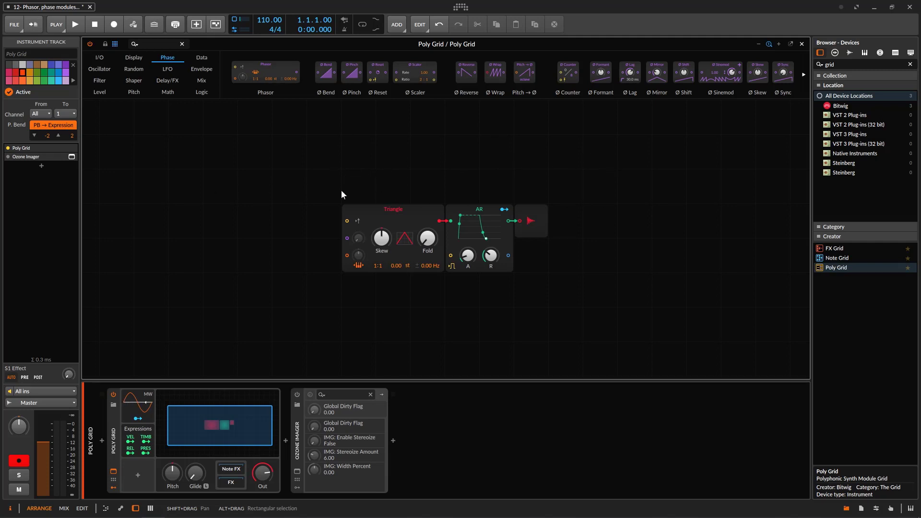
pyautogui.click(373, 208)
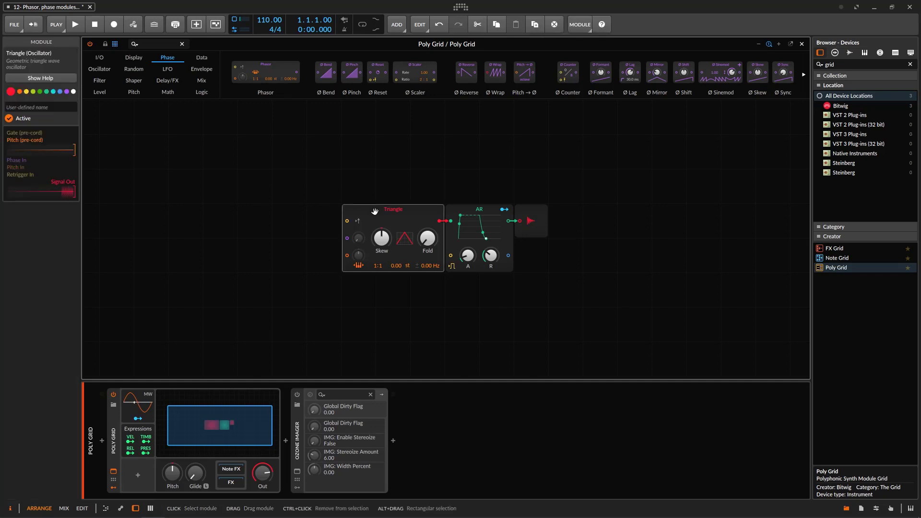
pyautogui.press('Delete')
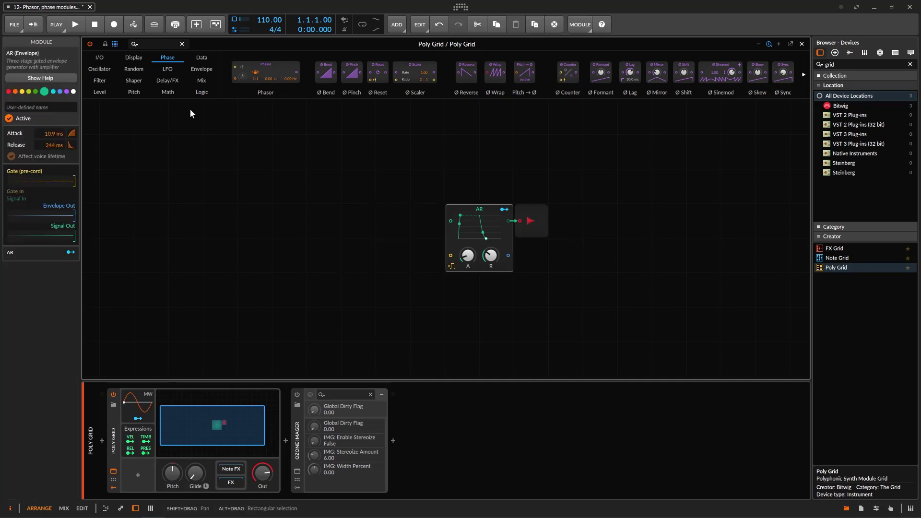
pyautogui.click(113, 81)
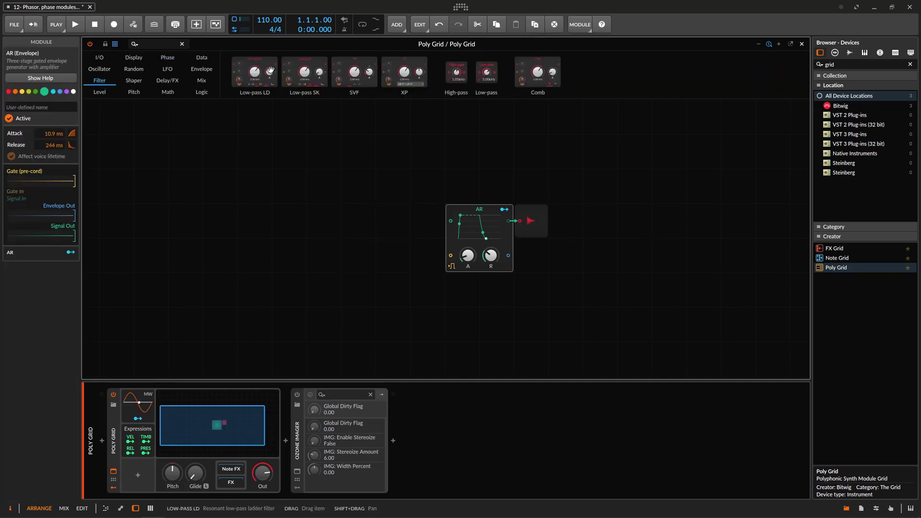
pyautogui.moveTo(304, 72); pyautogui.dragTo(451, 219)
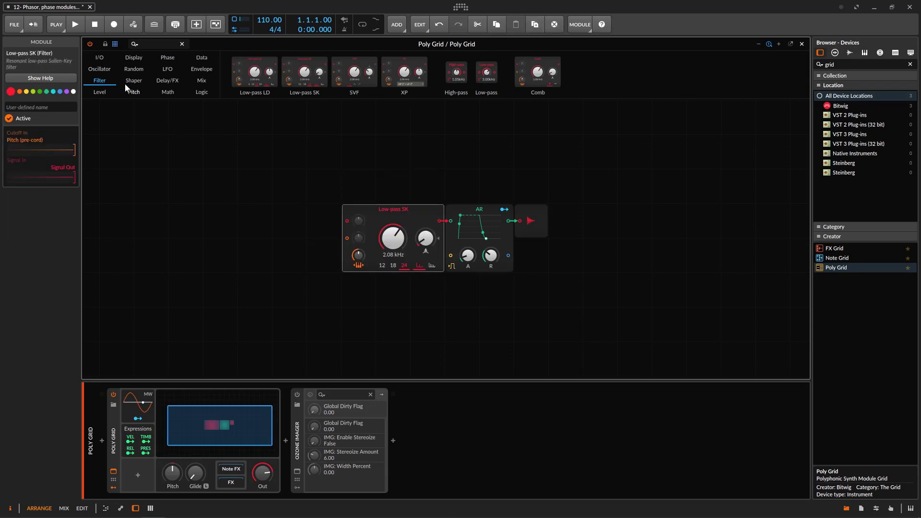
# Add a Phasor module to the upper left of the Low-pass SK filter
pyautogui.click(175, 58)
pyautogui.moveTo(254, 71); pyautogui.dragTo(223, 187)
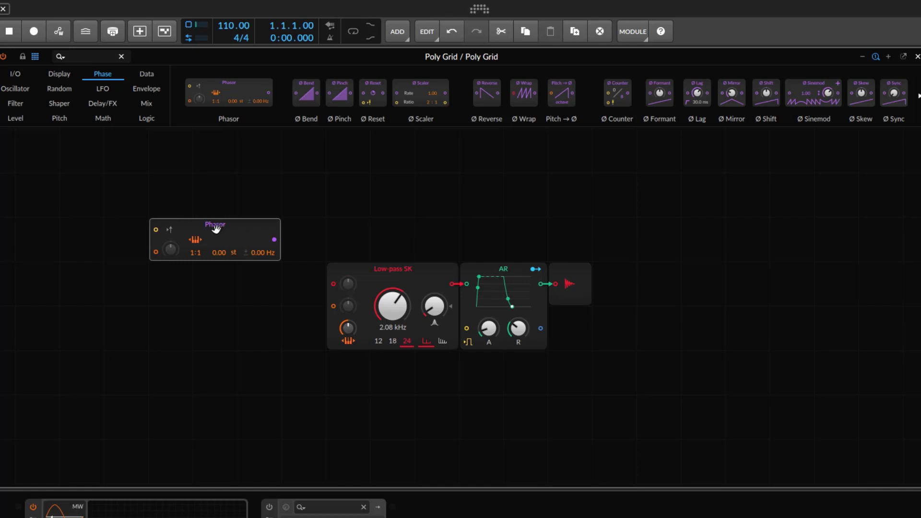
pyautogui.moveTo(200, 232)
pyautogui.mouseDown()
pyautogui.moveTo(185, 232)
pyautogui.moveTo(199, 230)
pyautogui.mouseUp()
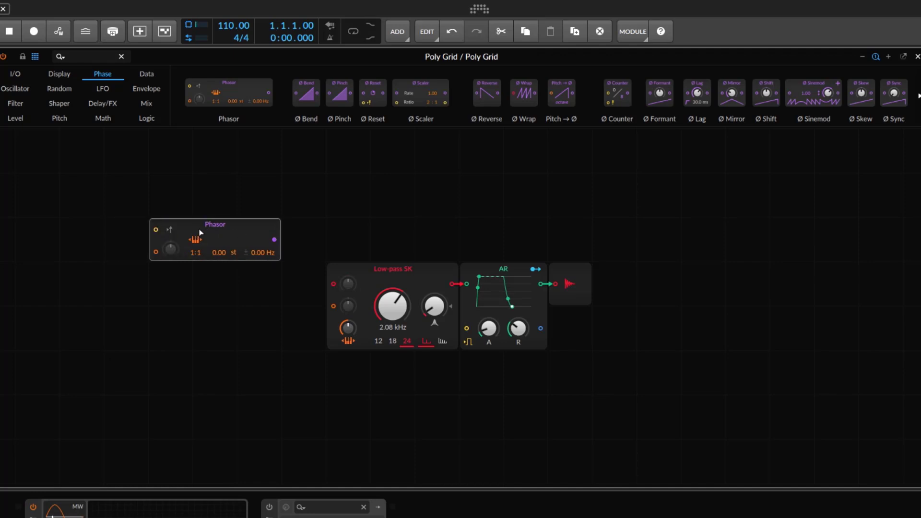
# Place a widened Oscilloscope above the filter and envelope, and connect the Phasor's output to its first signal input
pyautogui.click(77, 77)
pyautogui.moveTo(414, 92); pyautogui.dragTo(345, 184)
pyautogui.moveTo(414, 218); pyautogui.dragTo(722, 226)
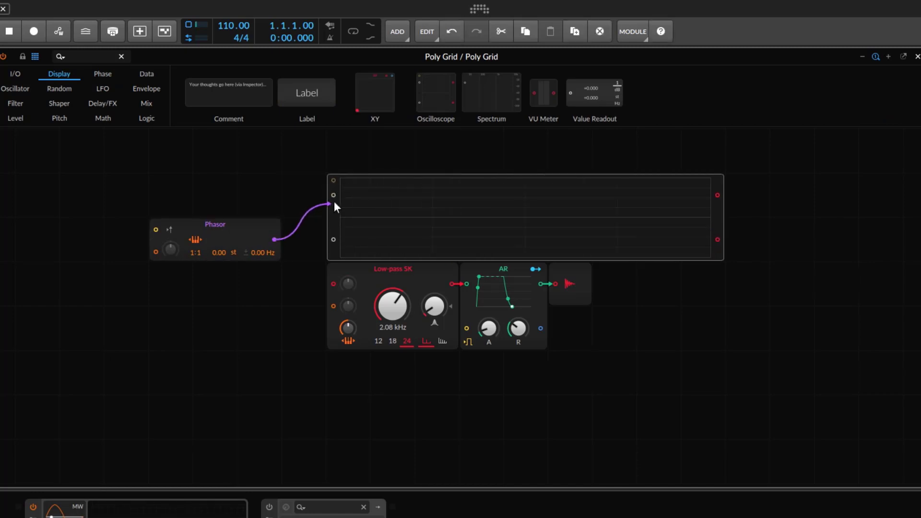
pyautogui.moveTo(334, 202); pyautogui.dragTo(333, 195)
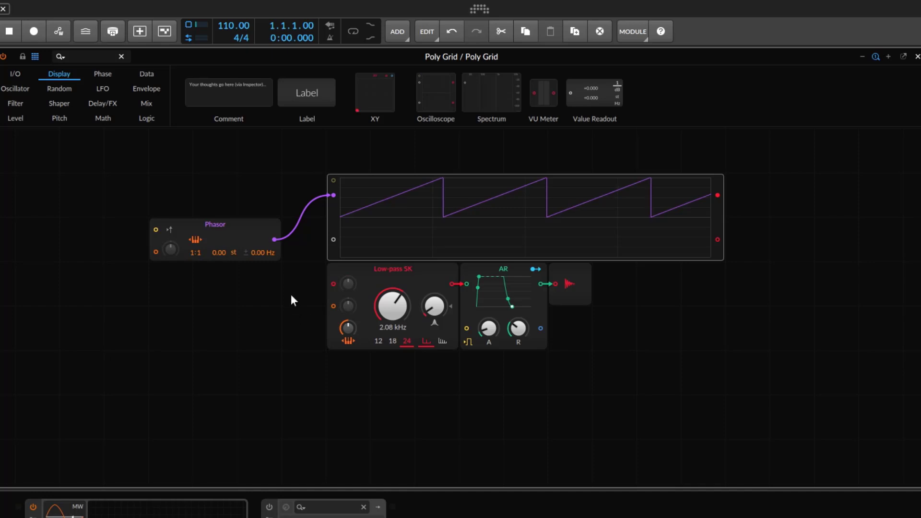
# Set the Oscilloscope's mode to Slow
pyautogui.click(263, 226)
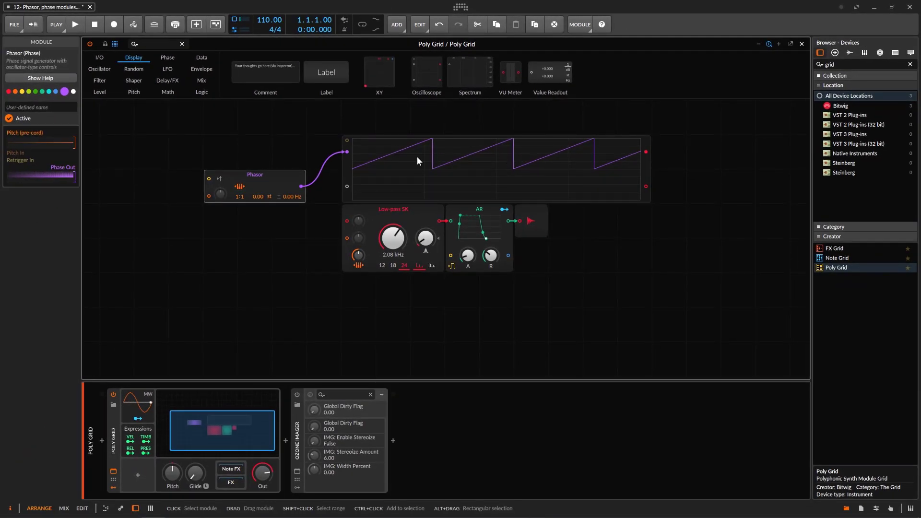
pyautogui.click(344, 169)
pyautogui.click(17, 137)
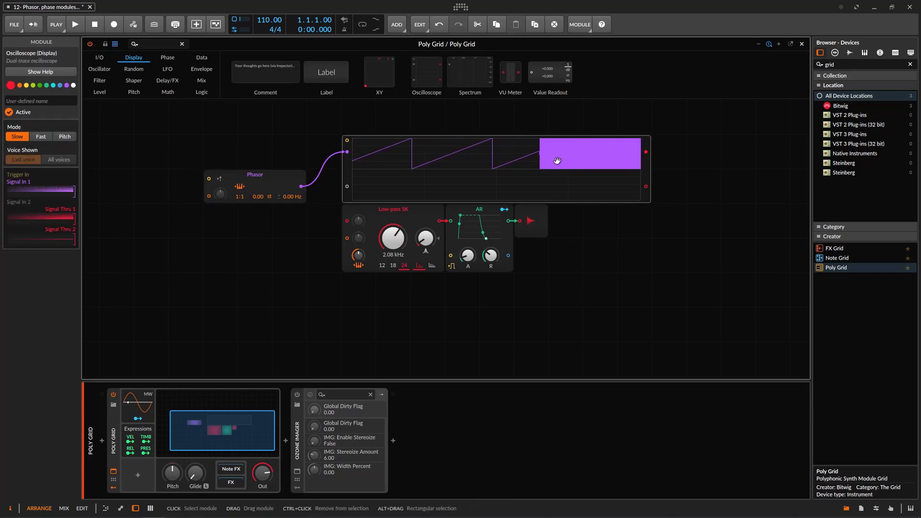
# Move the Phasor level with the Low-pass SK filter and connect its output to the filter's signal input
pyautogui.moveTo(301, 186)
pyautogui.mouseDown()
pyautogui.moveTo(325, 252)
pyautogui.moveTo(339, 243)
pyautogui.moveTo(327, 235)
pyautogui.moveTo(346, 257)
pyautogui.moveTo(336, 243)
pyautogui.moveTo(242, 235)
pyautogui.mouseUp()
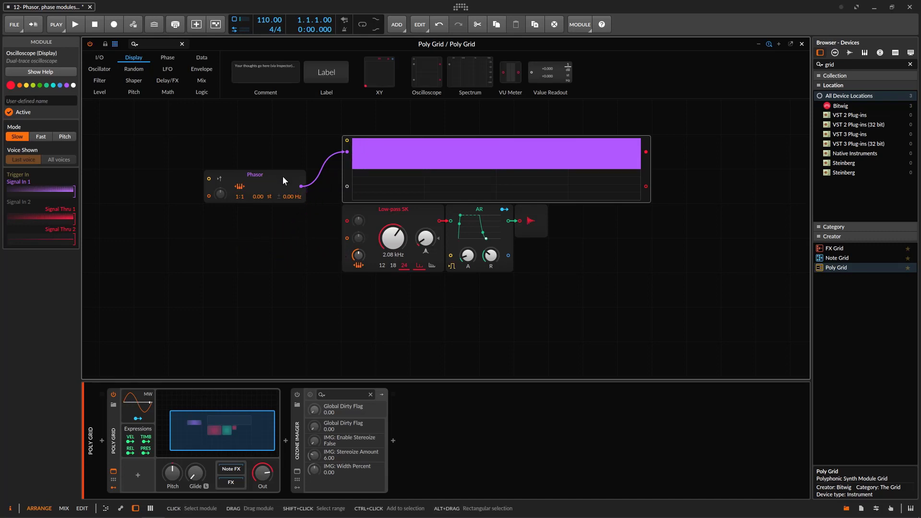
pyautogui.moveTo(283, 177); pyautogui.dragTo(332, 219)
pyautogui.moveTo(321, 216); pyautogui.dragTo(254, 217)
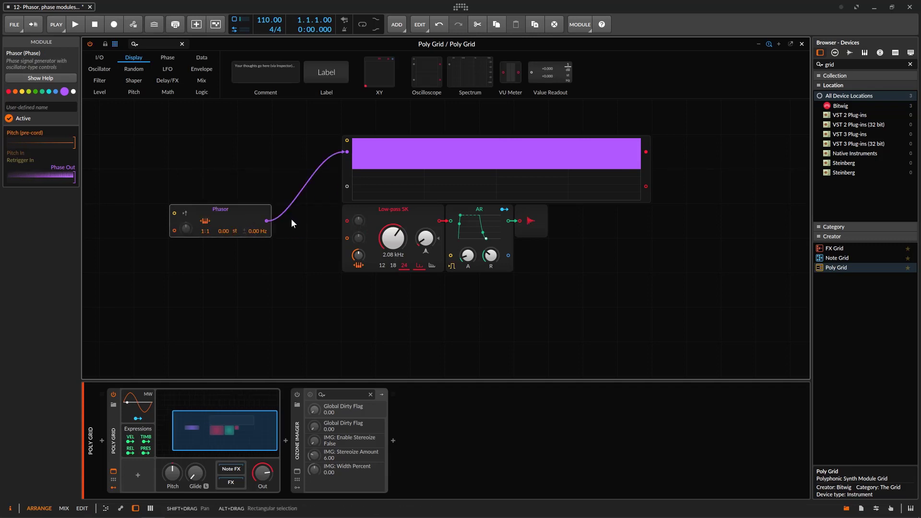
pyautogui.moveTo(344, 220); pyautogui.dragTo(347, 221)
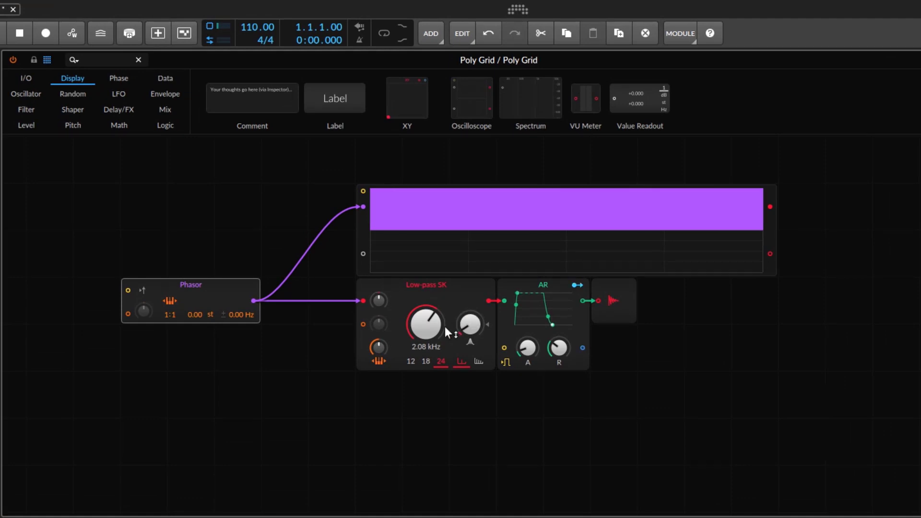
# Raise the Low-pass SK filter's cutoff to 33.5 kHz and set the Oscilloscope's mode to Pitch
pyautogui.moveTo(444, 330); pyautogui.dragTo(444, 259)
pyautogui.moveTo(309, 275); pyautogui.dragTo(362, 219)
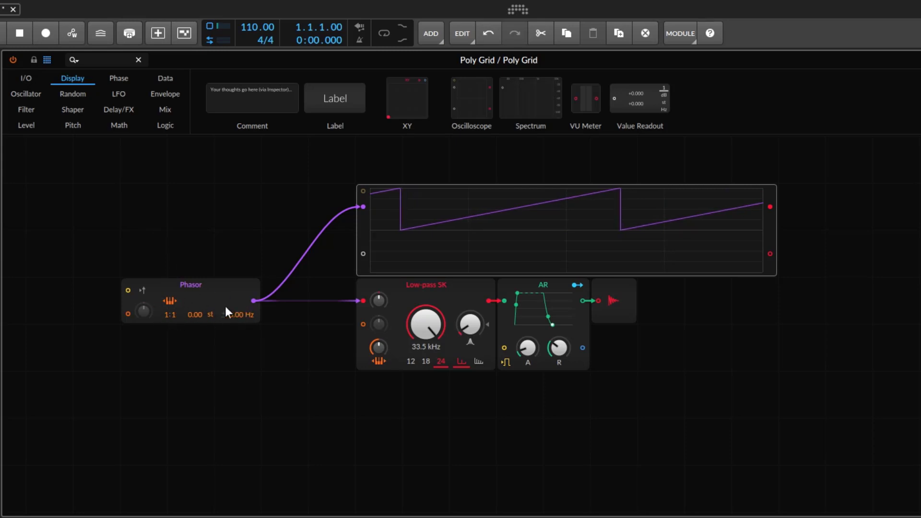
# Try the Phasor without keyboard tracking, with a 4.00 st pitch offset and with a 0.47 Hz frequency offset, restoring the defaults
pyautogui.click(170, 298)
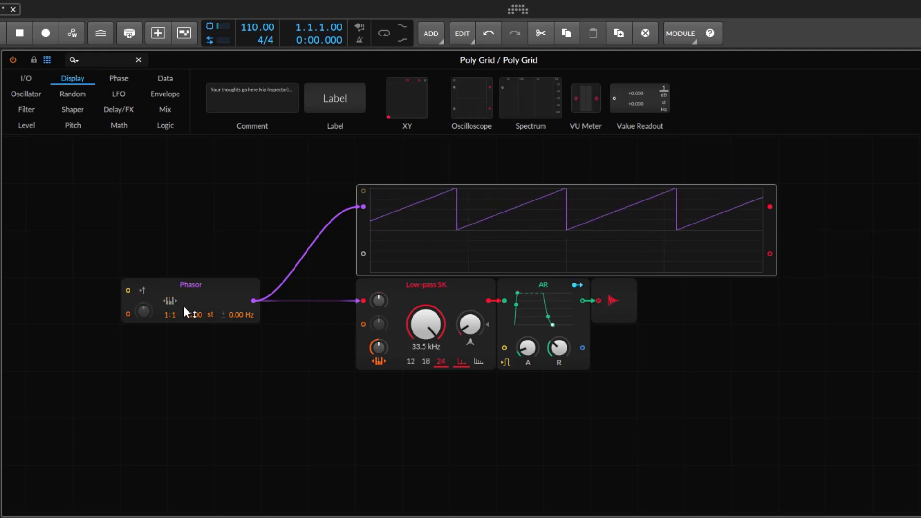
pyautogui.click(171, 301)
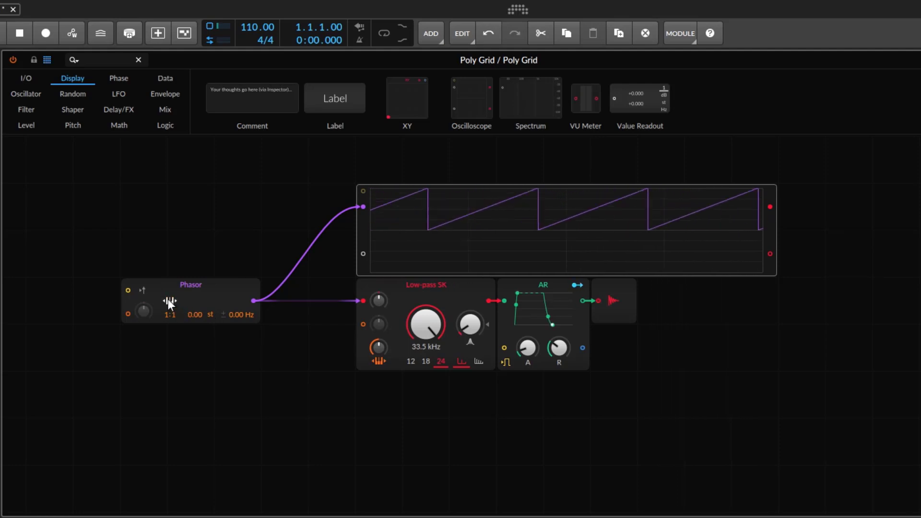
pyautogui.moveTo(162, 314)
pyautogui.mouseDown()
pyautogui.moveTo(162, 289)
pyautogui.moveTo(162, 314)
pyautogui.moveTo(173, 307)
pyautogui.moveTo(174, 319)
pyautogui.mouseUp()
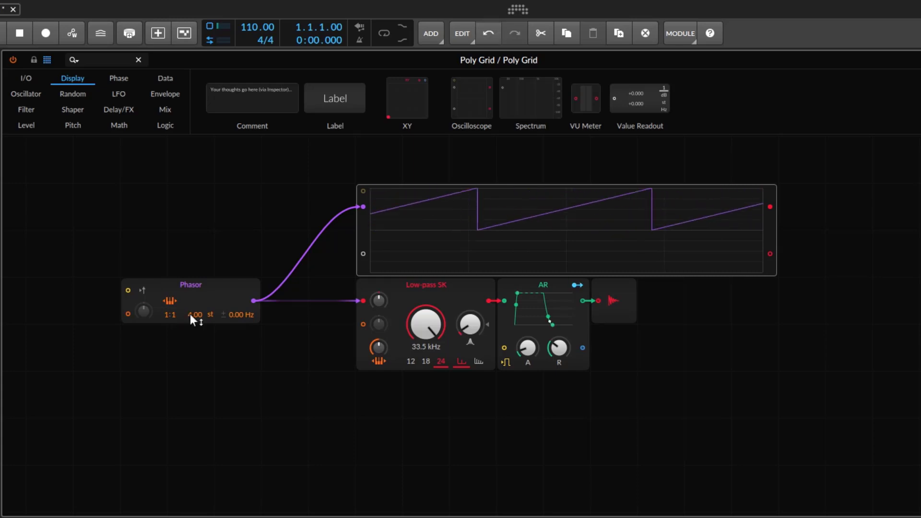
pyautogui.moveTo(242, 315); pyautogui.dragTo(223, 315)
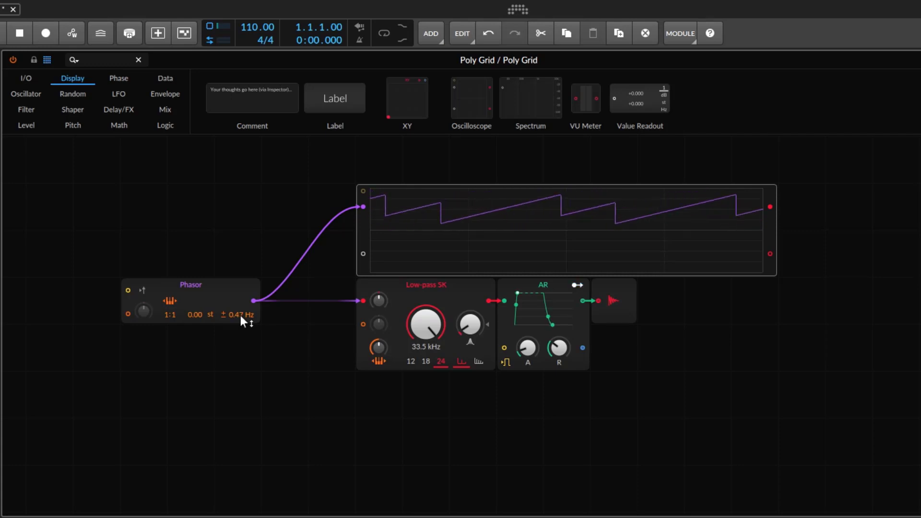
pyautogui.doubleClick(240, 315)
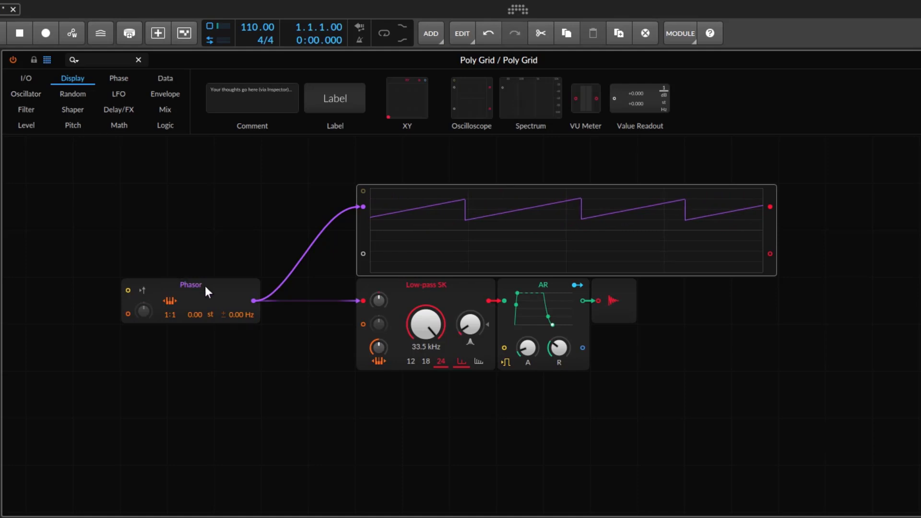
# Add a Pitches module to the upper left of the Phasor and connect it to the Phasor's pitch input, with keyboard tracking off
pyautogui.moveTo(205, 286); pyautogui.dragTo(252, 287)
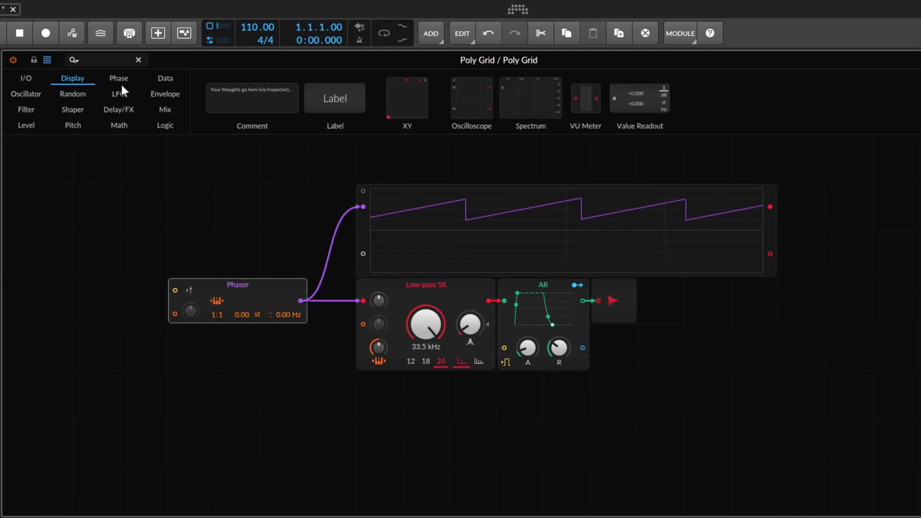
pyautogui.click(168, 80)
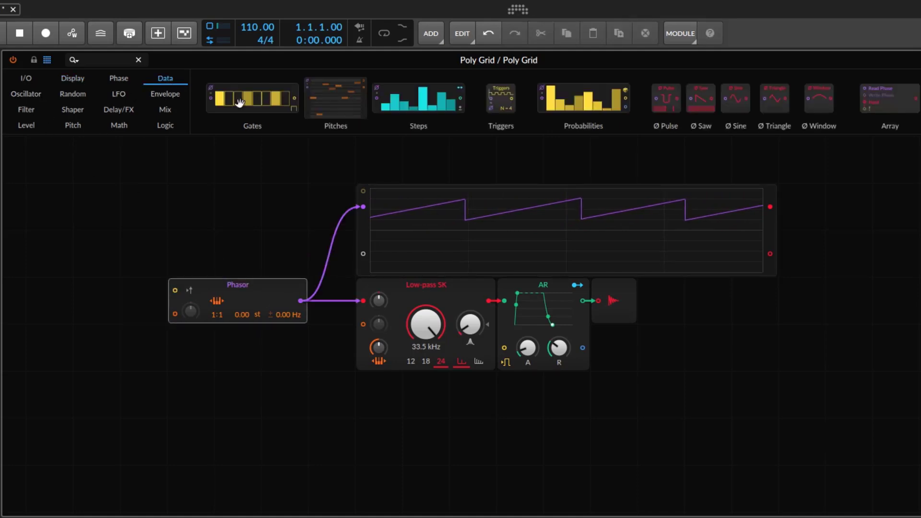
pyautogui.moveTo(352, 101); pyautogui.dragTo(55, 209)
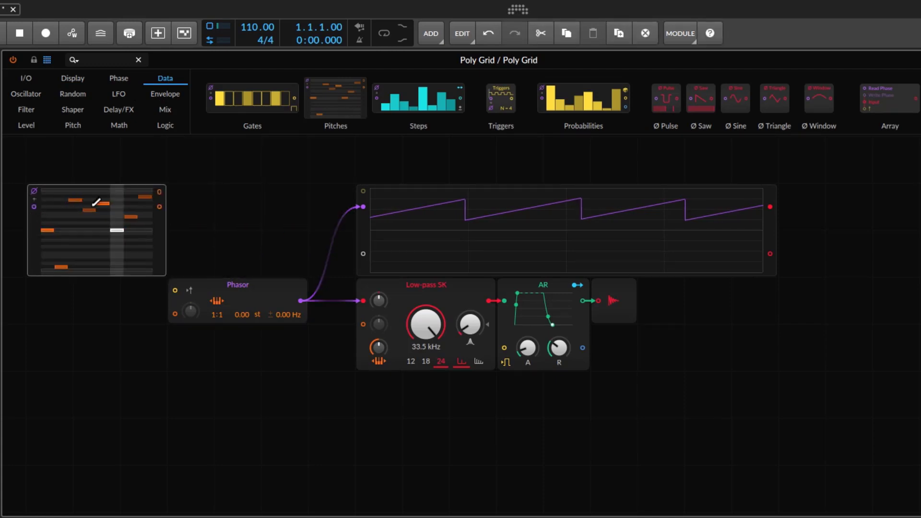
pyautogui.moveTo(159, 207); pyautogui.dragTo(176, 314)
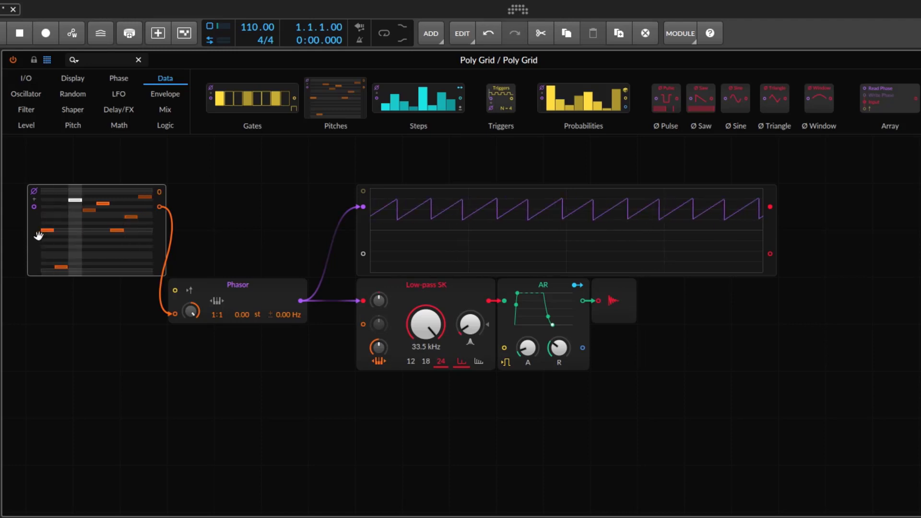
# Delete the Pitches module and turn the Phasor's keyboard tracking back on
pyautogui.press('Delete')
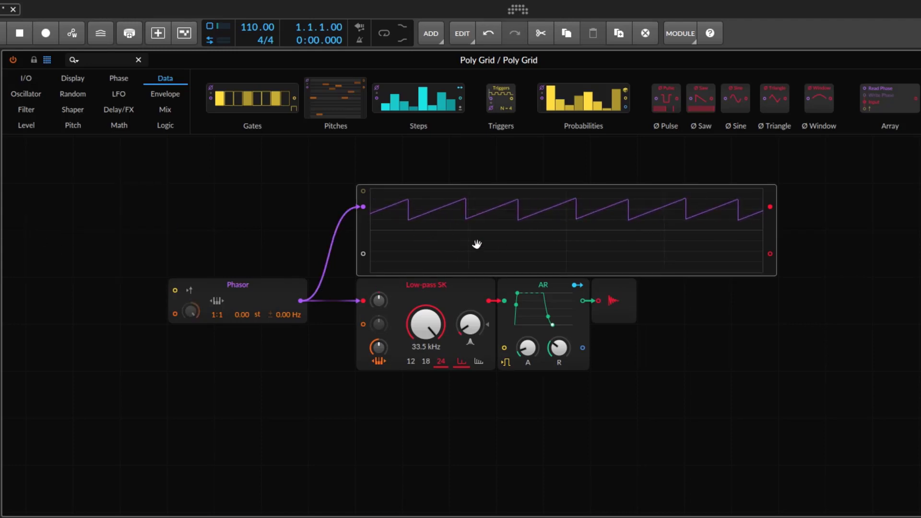
pyautogui.click(212, 317)
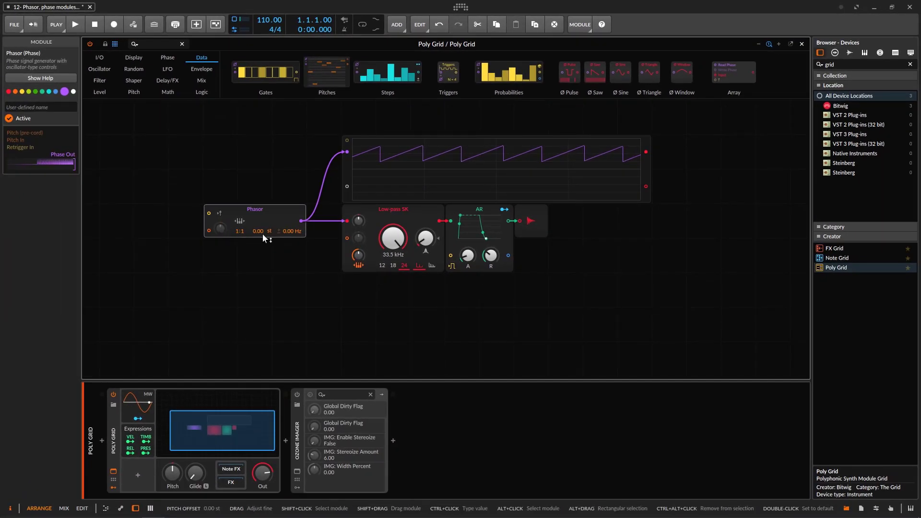
pyautogui.click(243, 222)
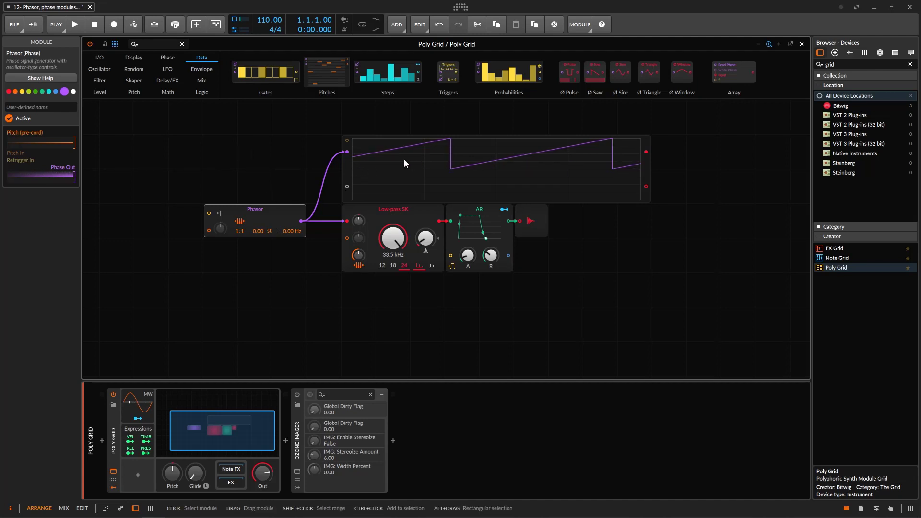
# Move the Phasor farther left of the Low-pass SK filter to make room between them
pyautogui.click(471, 170)
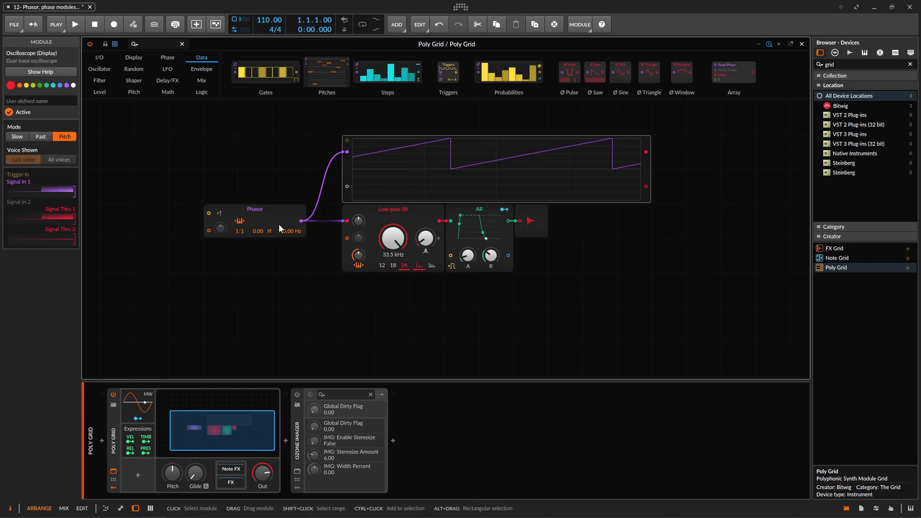
pyautogui.moveTo(278, 221); pyautogui.dragTo(246, 217)
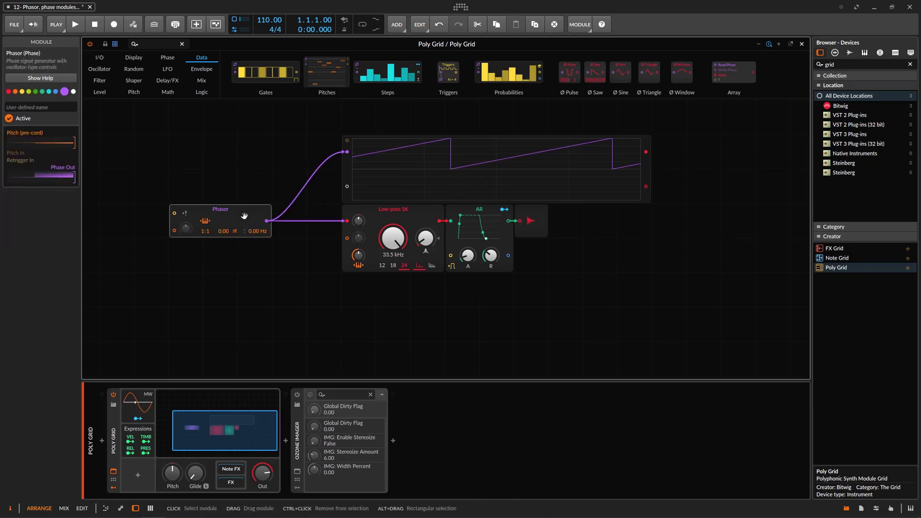
pyautogui.moveTo(136, 171); pyautogui.dragTo(284, 245)
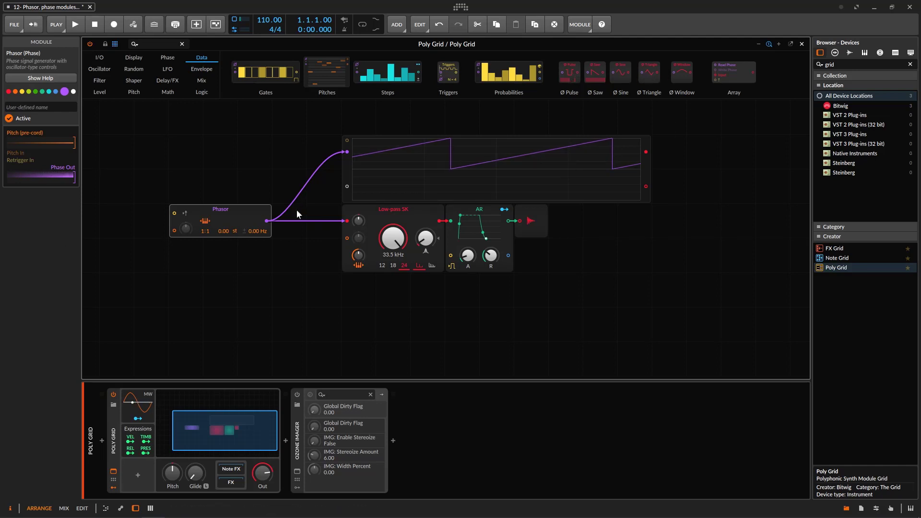
pyautogui.moveTo(264, 216); pyautogui.dragTo(233, 217)
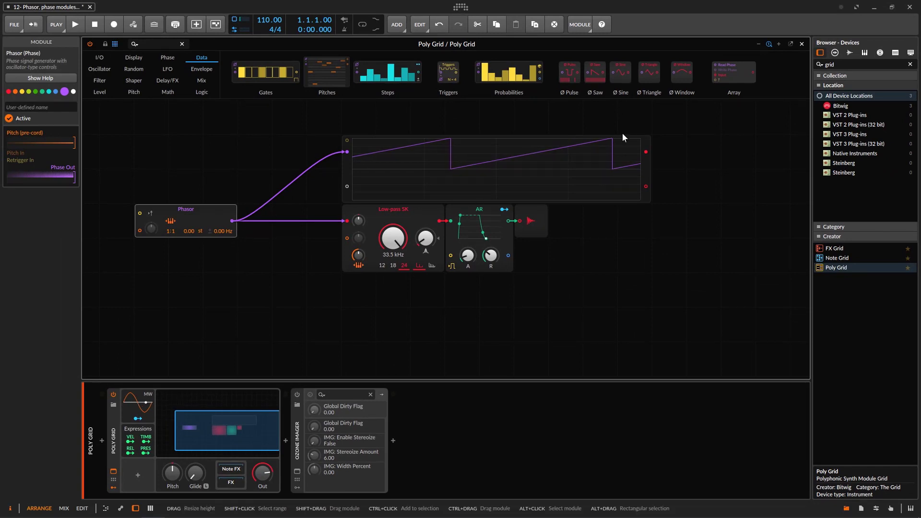
# Insert a Ø Pulse module directly after the Phasor so it feeds both the Oscilloscope and the Low-pass SK filter
pyautogui.scroll(1, 476, 202)
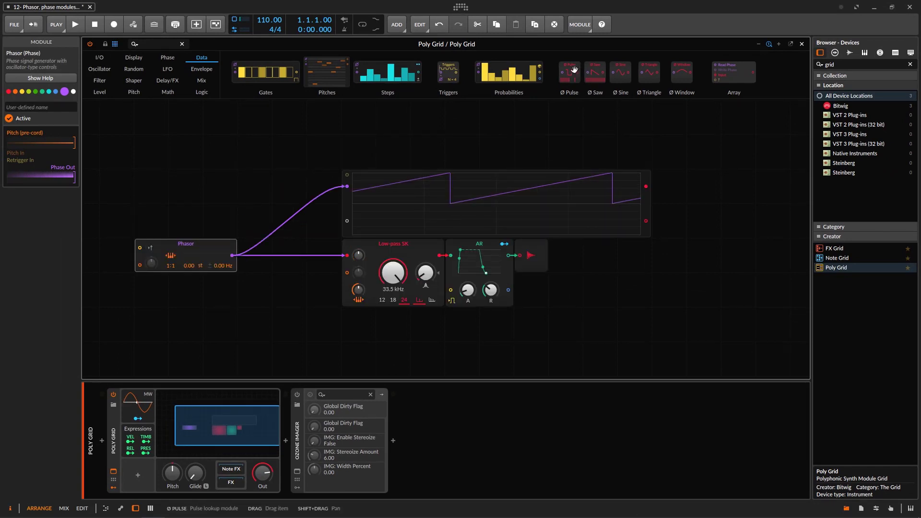
pyautogui.moveTo(574, 70); pyautogui.dragTo(254, 170)
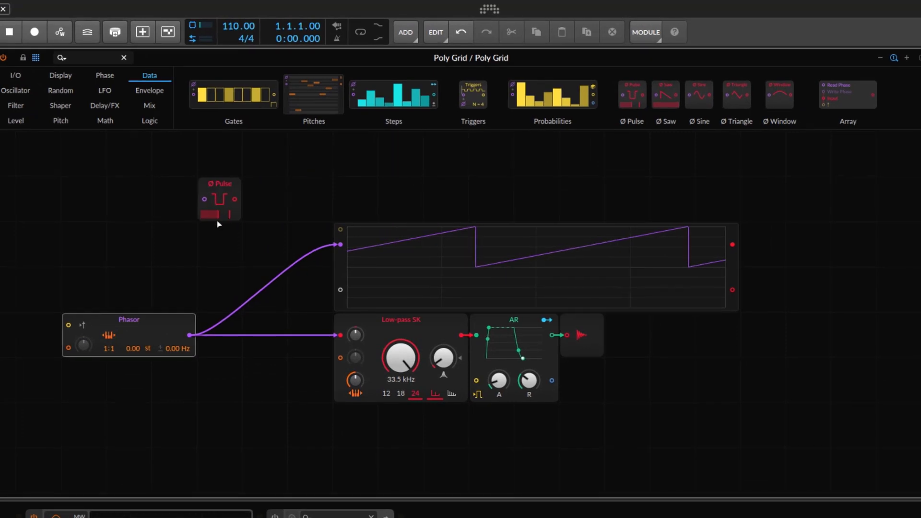
pyautogui.moveTo(219, 224); pyautogui.dragTo(218, 222)
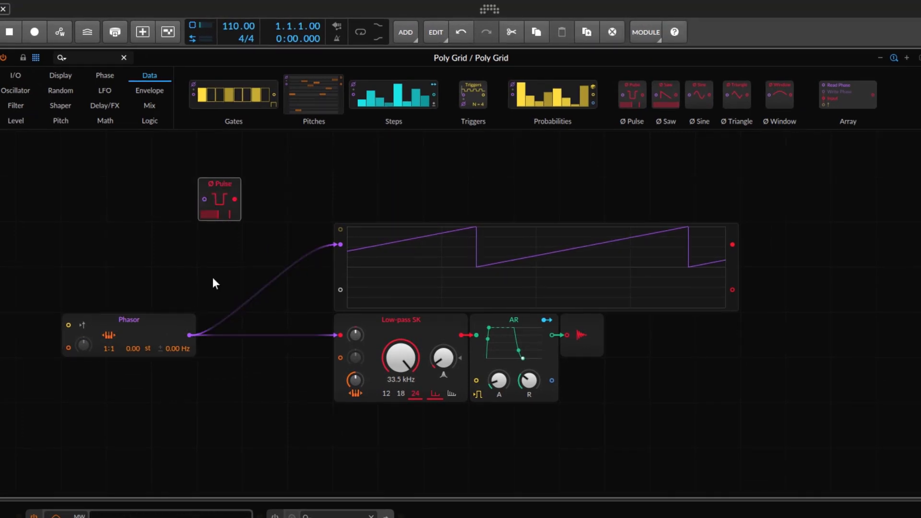
pyautogui.moveTo(228, 192); pyautogui.dragTo(214, 327)
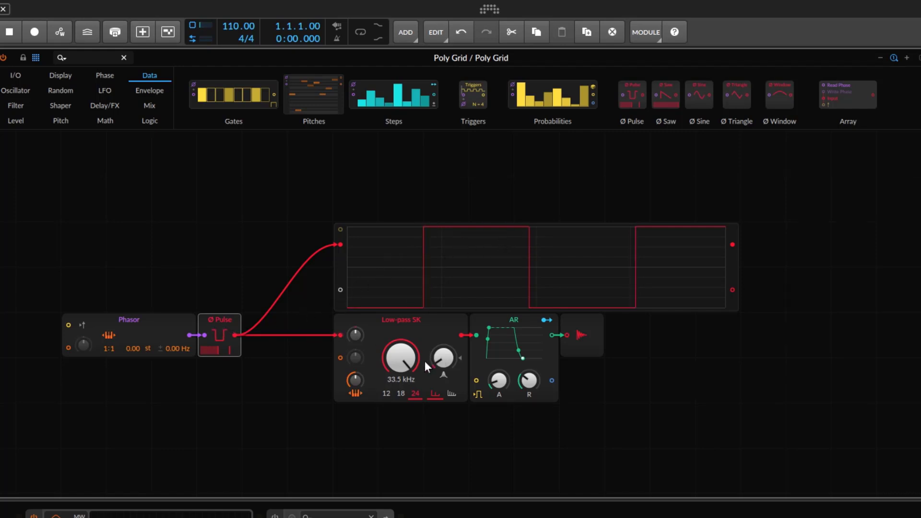
# Lower the Low-pass SK filter's cutoff frequency to 5.27 kHz
pyautogui.moveTo(407, 359); pyautogui.dragTo(407, 384)
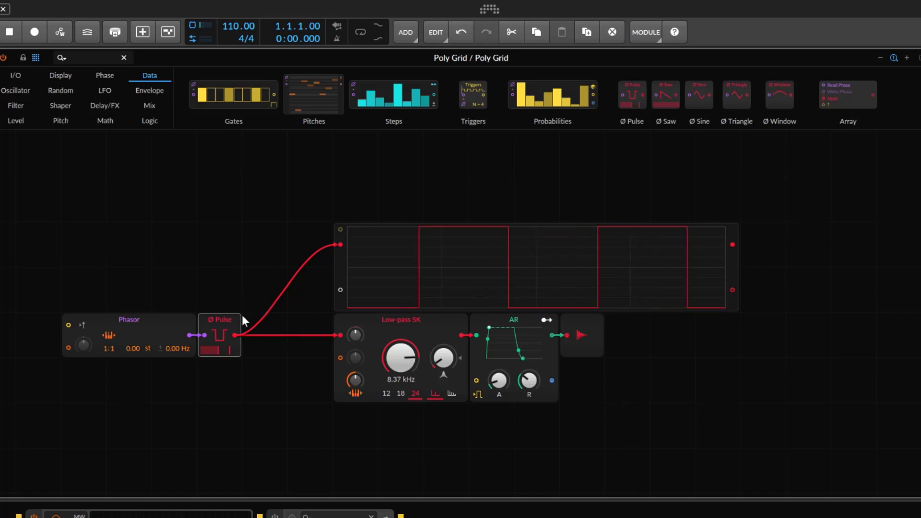
pyautogui.moveTo(401, 364); pyautogui.dragTo(401, 384)
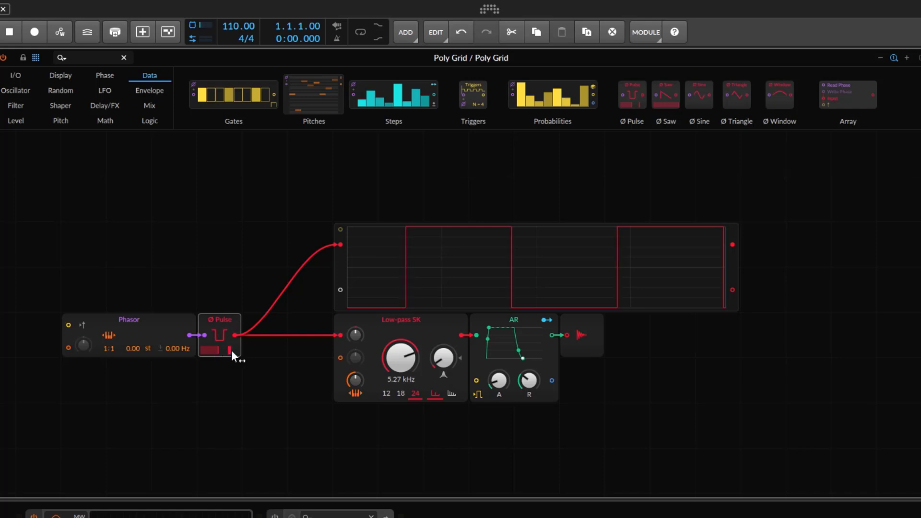
# Try a narrower pulse width and softer, sloped edges on the Ø Pulse module, and restore its default square shape
pyautogui.moveTo(232, 352)
pyautogui.mouseDown()
pyautogui.moveTo(252, 352)
pyautogui.moveTo(233, 350)
pyautogui.mouseUp()
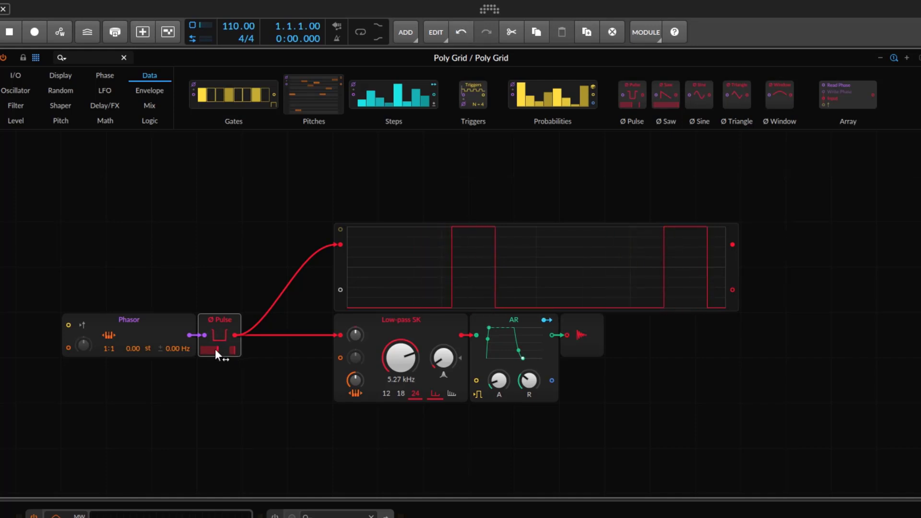
pyautogui.hotkey('ctrl', 'z')
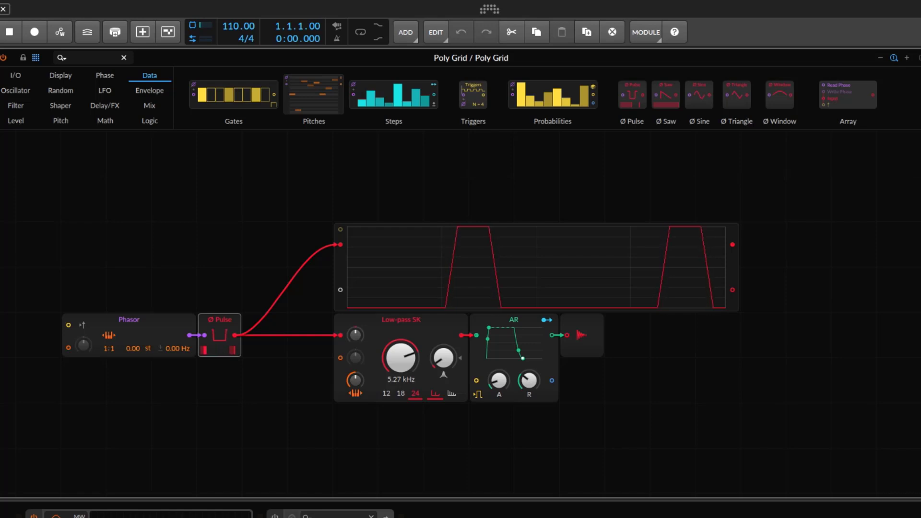
pyautogui.moveTo(203, 349); pyautogui.dragTo(203, 349)
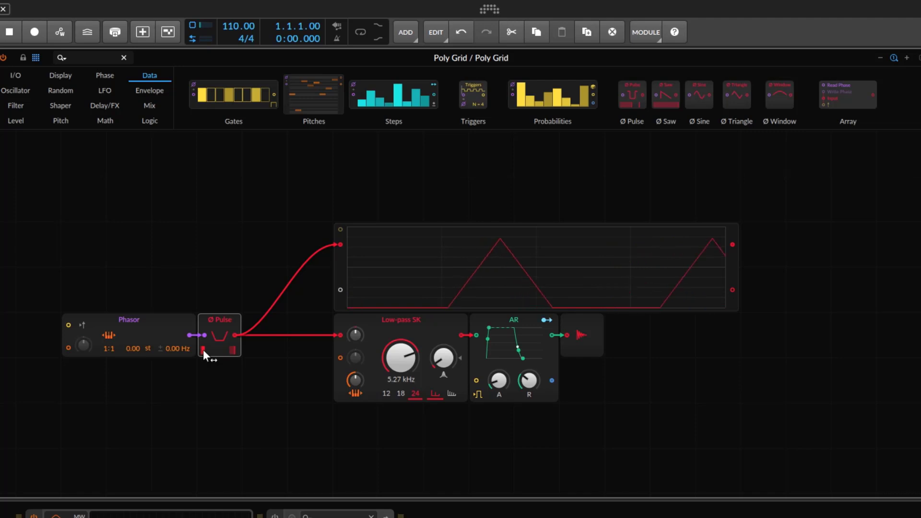
pyautogui.hotkey('ctrl', 'z')
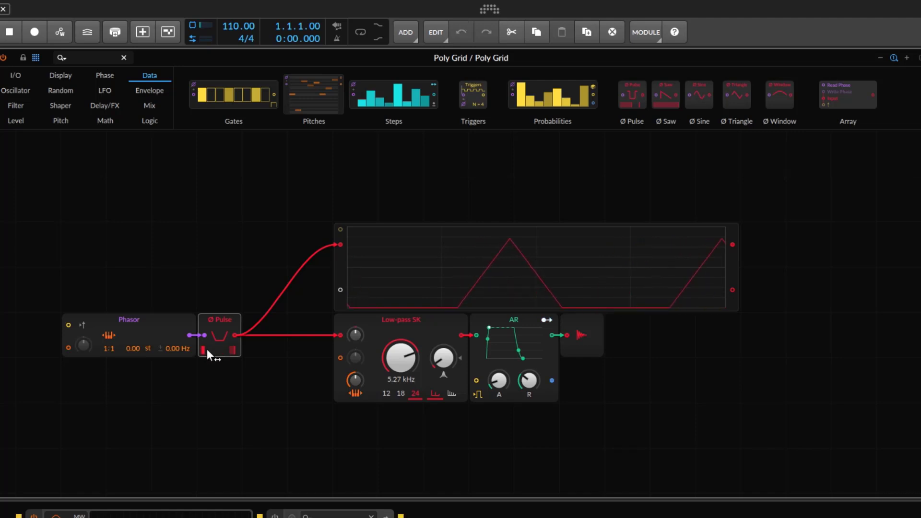
pyautogui.moveTo(207, 349)
pyautogui.mouseDown()
pyautogui.moveTo(237, 352)
pyautogui.moveTo(191, 338)
pyautogui.moveTo(209, 363)
pyautogui.mouseUp()
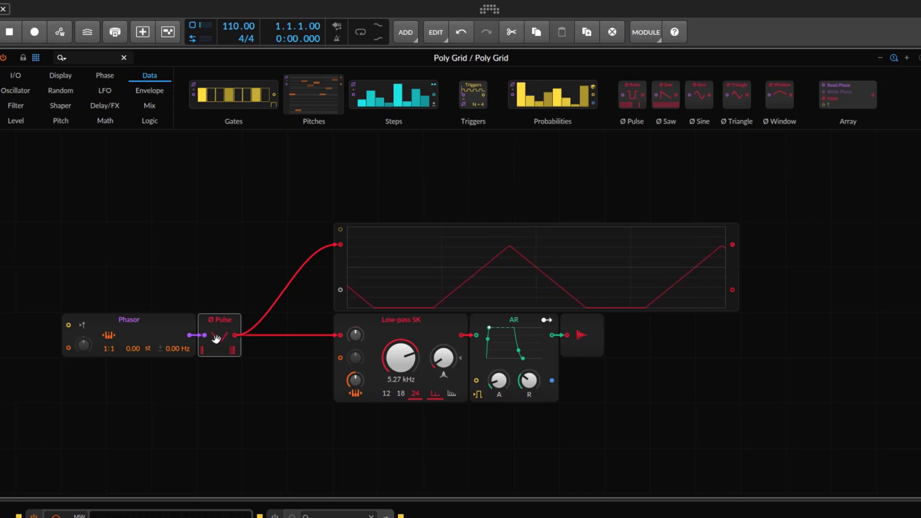
pyautogui.moveTo(206, 354); pyautogui.dragTo(233, 352)
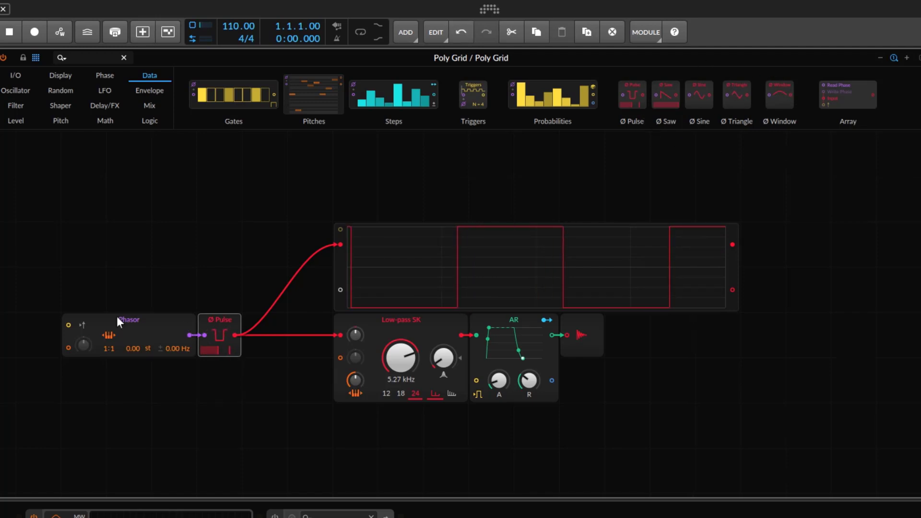
# Replace the Ø Pulse with a Ø Saw and temporarily compare it with the Phasor's output on the Oscilloscope's second input
pyautogui.moveTo(665, 95); pyautogui.dragTo(228, 334)
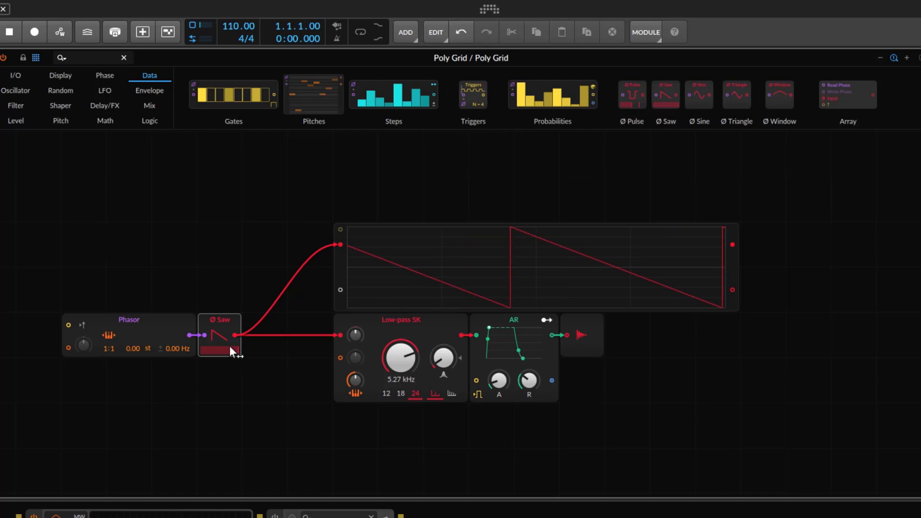
pyautogui.click(119, 316)
pyautogui.moveTo(189, 335)
pyautogui.mouseDown()
pyautogui.moveTo(348, 293)
pyautogui.moveTo(340, 290)
pyautogui.mouseUp()
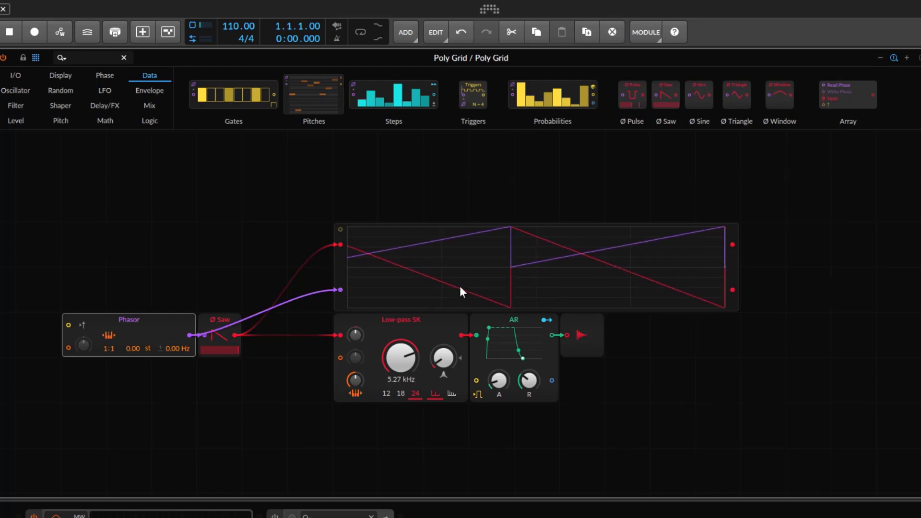
pyautogui.moveTo(340, 290)
pyautogui.mouseDown()
pyautogui.moveTo(261, 281)
pyautogui.moveTo(227, 352)
pyautogui.moveTo(205, 352)
pyautogui.moveTo(217, 352)
pyautogui.mouseUp()
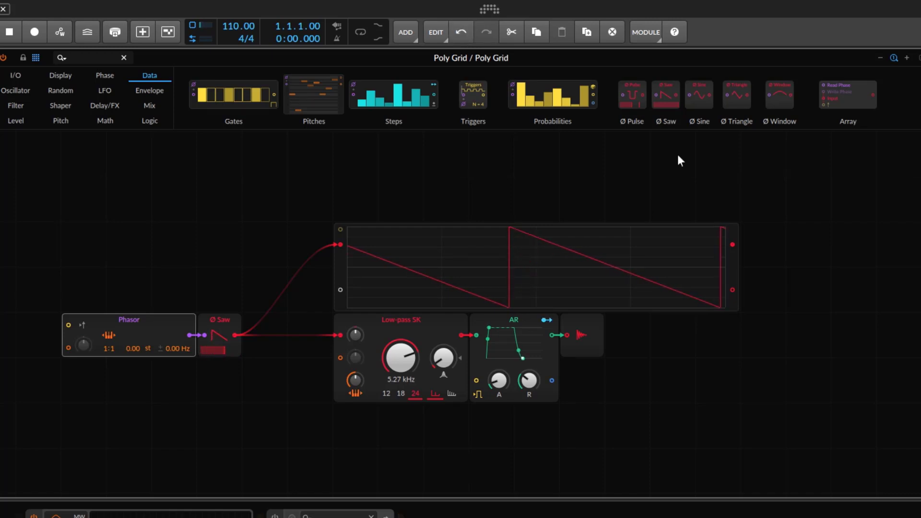
# Swap the lookup module for Ø Sine, Ø Triangle and finally Ø Window, and move it with the Phasor closer to the filter
pyautogui.moveTo(699, 95); pyautogui.dragTo(220, 330)
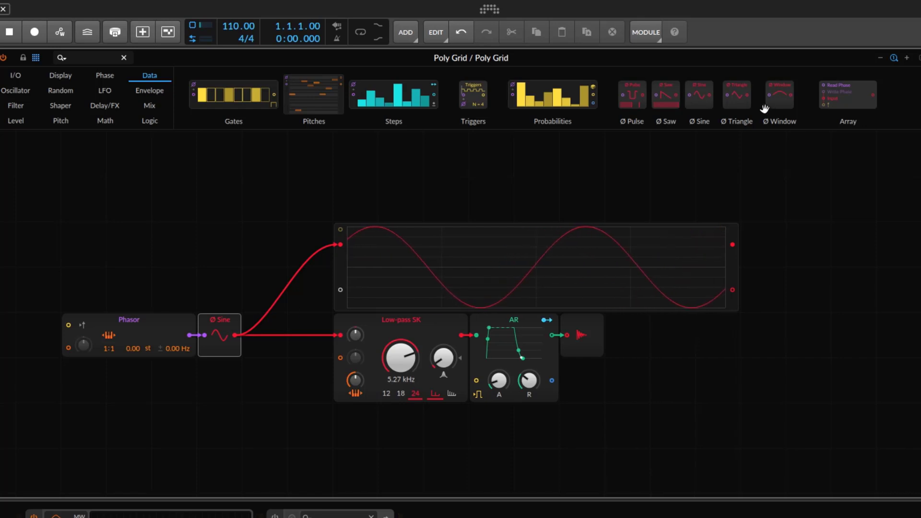
pyautogui.moveTo(748, 101); pyautogui.dragTo(222, 331)
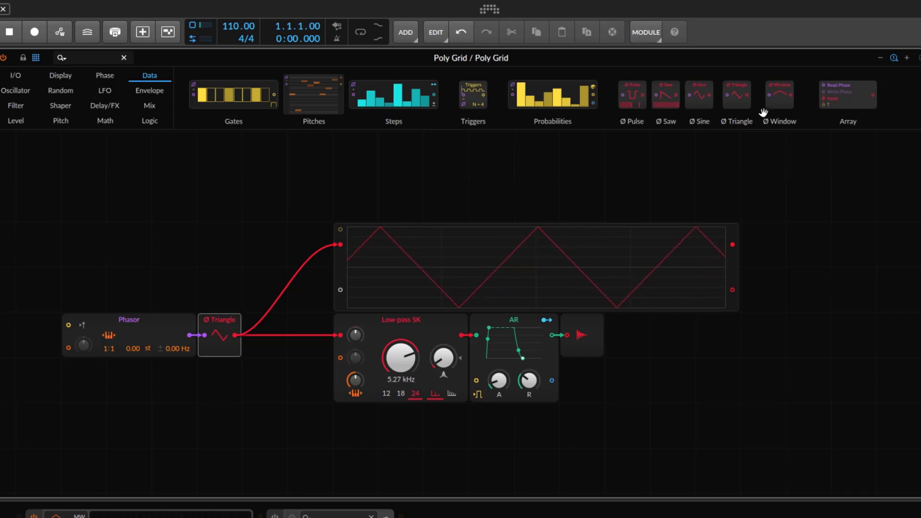
pyautogui.moveTo(782, 103); pyautogui.dragTo(218, 331)
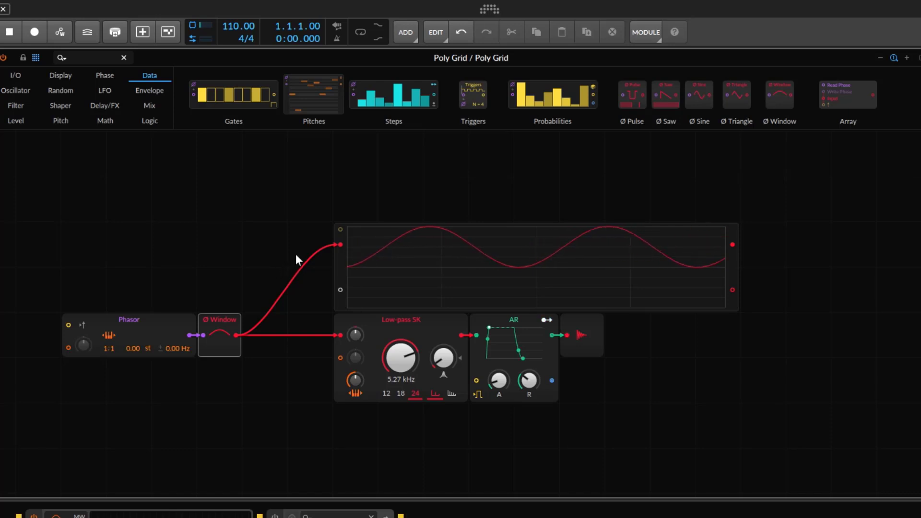
pyautogui.moveTo(220, 273); pyautogui.dragTo(147, 384)
pyautogui.moveTo(189, 331); pyautogui.dragTo(214, 333)
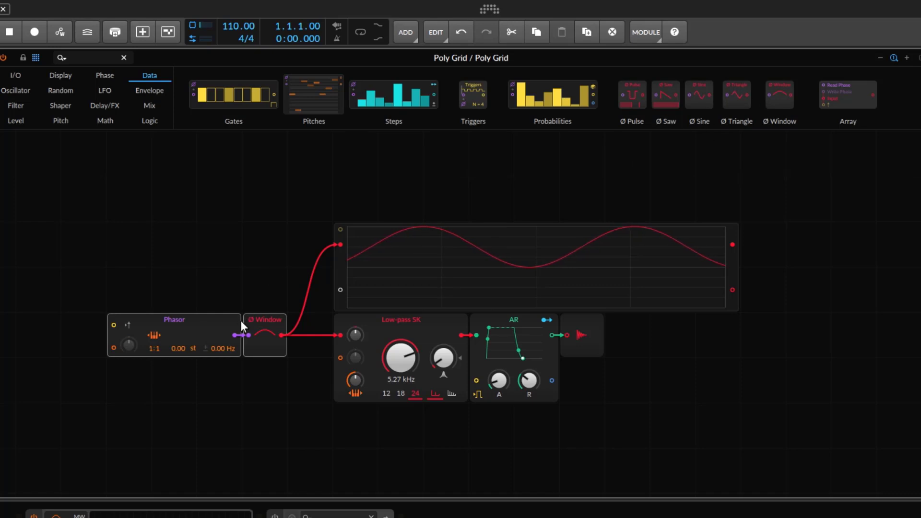
# Add an LFO module with the sine shape above the Phasor, and disconnect the Ø Window from the Oscilloscope
pyautogui.scroll(2, 245, 325)
pyautogui.scroll(2, 245, 326)
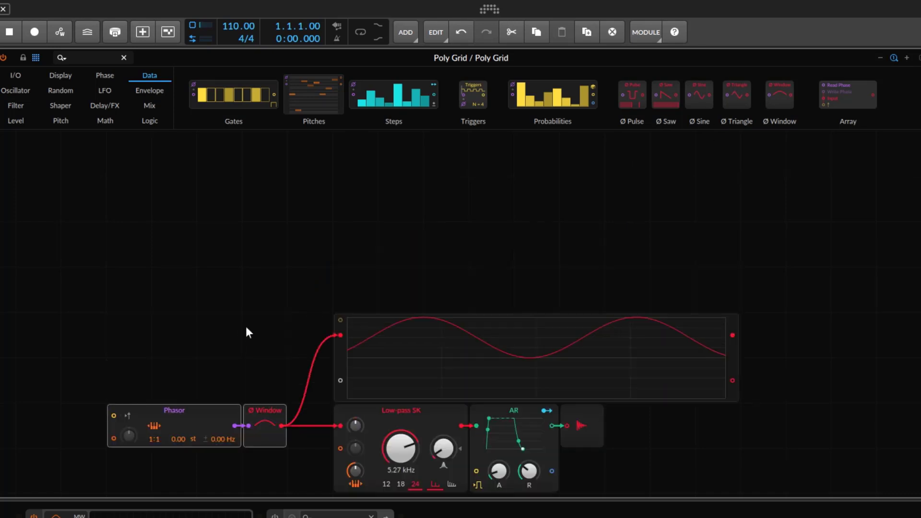
pyautogui.click(105, 90)
pyautogui.moveTo(211, 98); pyautogui.dragTo(115, 223)
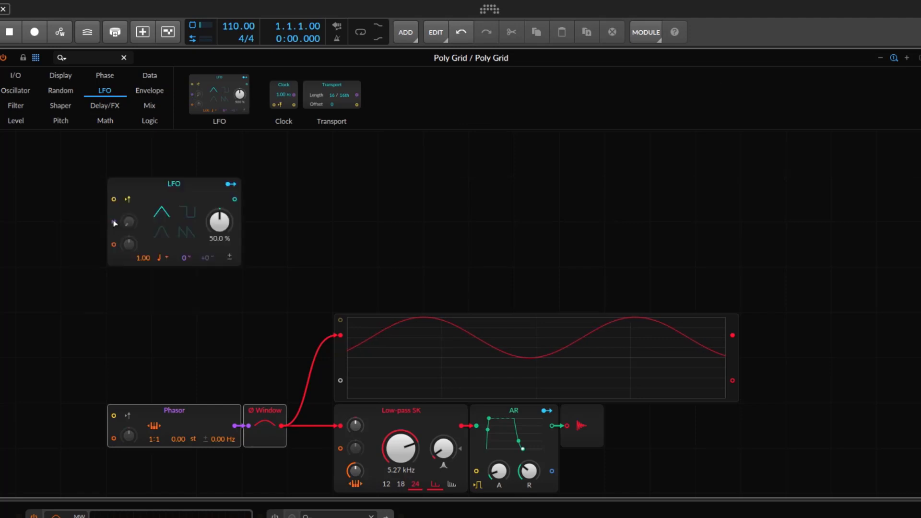
pyautogui.click(136, 209)
pyautogui.moveTo(339, 334); pyautogui.dragTo(251, 246)
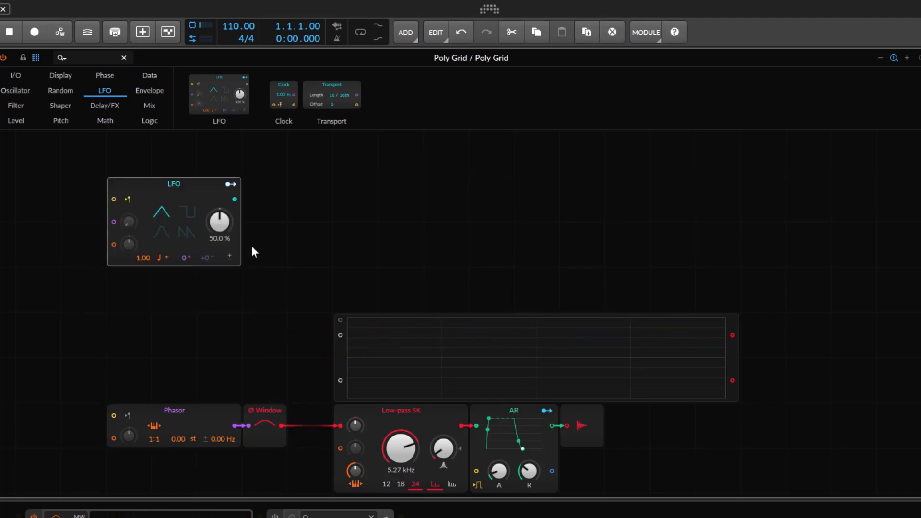
pyautogui.moveTo(200, 226); pyautogui.dragTo(200, 283)
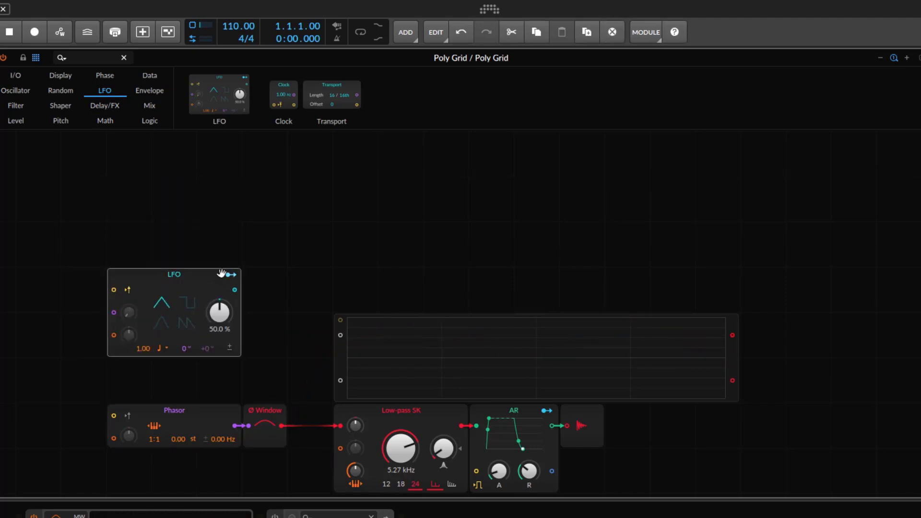
pyautogui.click(160, 322)
# Move the Oscilloscope up level with the LFO, feed it from the LFO's output, and make the LFO bipolar
pyautogui.click(155, 76)
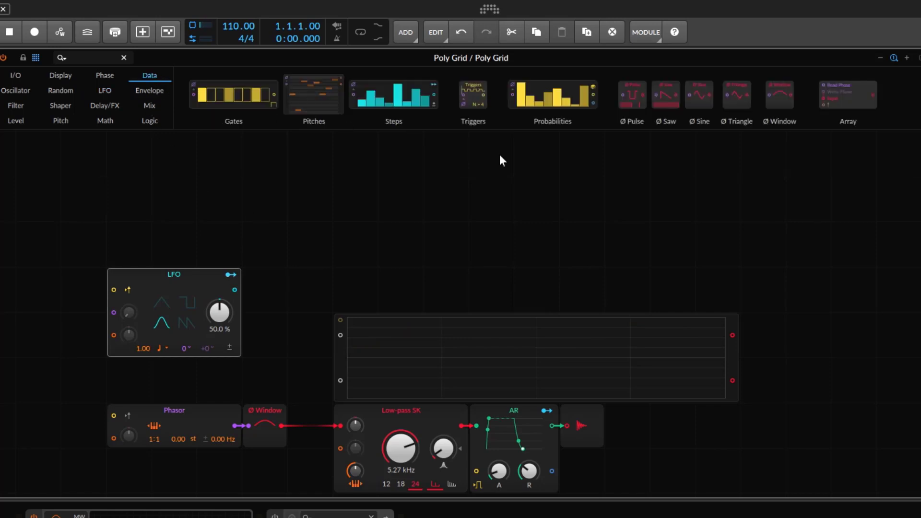
pyautogui.moveTo(335, 334); pyautogui.dragTo(344, 318)
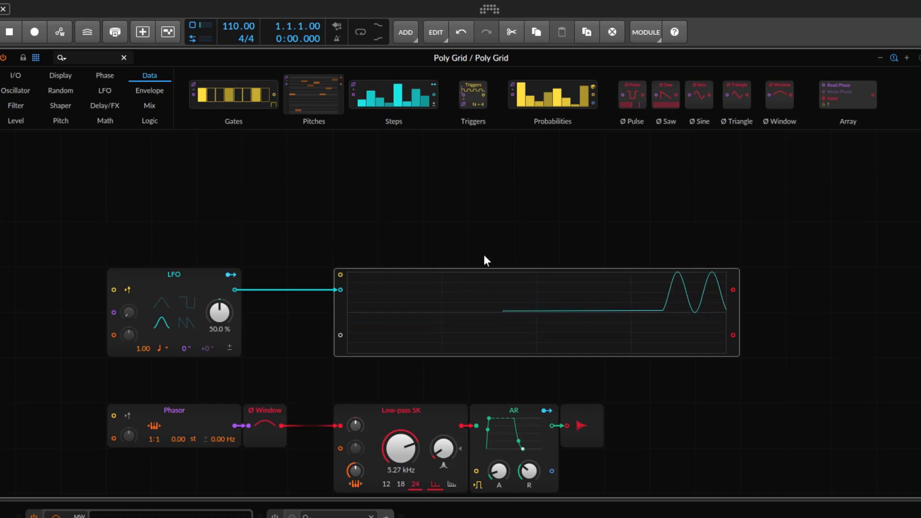
pyautogui.click(230, 348)
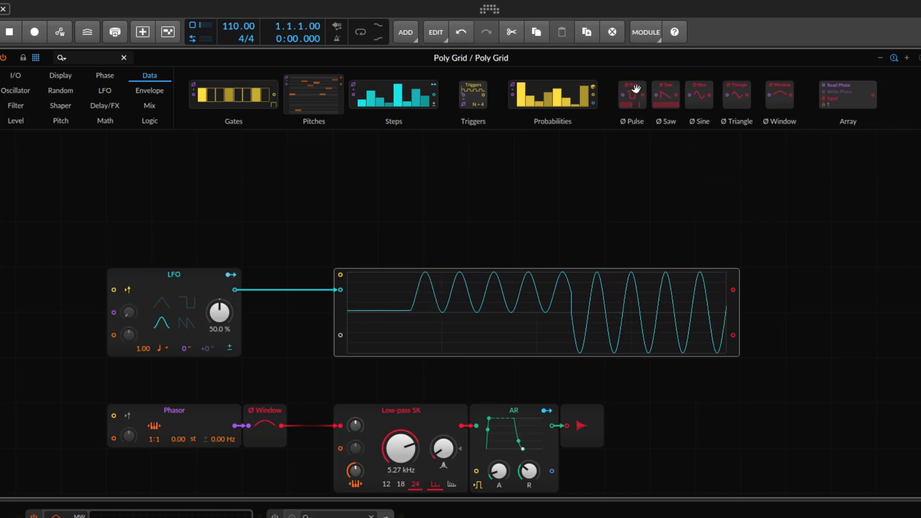
# Insert a Ø Pulse module between the LFO and the Oscilloscope, and replace it with a Ø Saw
pyautogui.moveTo(640, 106)
pyautogui.mouseDown()
pyautogui.moveTo(259, 264)
pyautogui.moveTo(239, 290)
pyautogui.mouseUp()
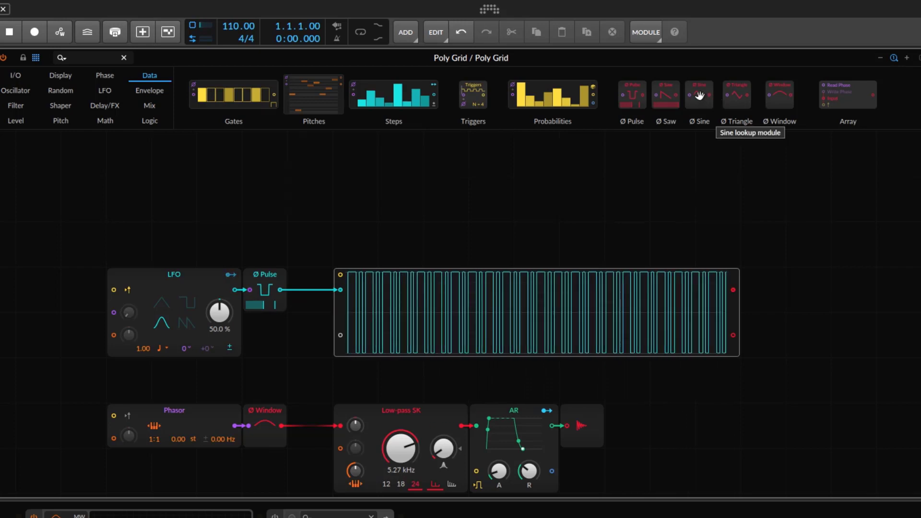
pyautogui.moveTo(665, 106)
pyautogui.mouseDown()
pyautogui.moveTo(626, 153)
pyautogui.moveTo(259, 290)
pyautogui.moveTo(271, 282)
pyautogui.mouseUp()
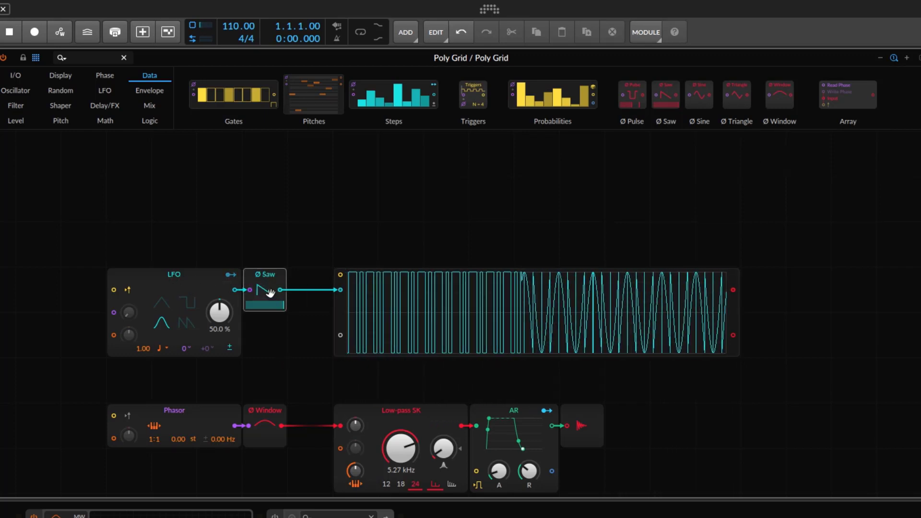
# Delete the LFO and its Ø Saw module, and move the Oscilloscope back down directly above the Low-pass SK filter
pyautogui.moveTo(137, 236)
pyautogui.mouseDown()
pyautogui.moveTo(249, 336)
pyautogui.moveTo(304, 365)
pyautogui.mouseUp()
pyautogui.press('Delete')
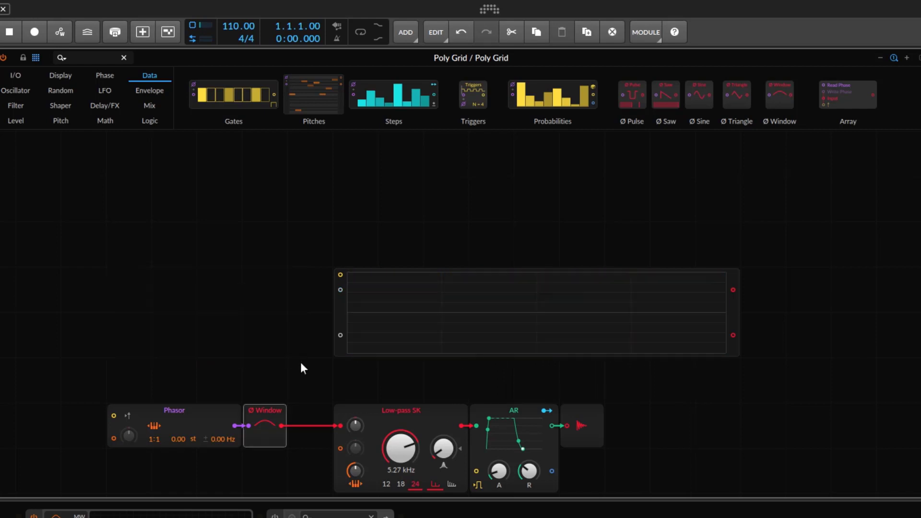
pyautogui.moveTo(334, 313); pyautogui.dragTo(341, 343)
pyautogui.click(353, 315)
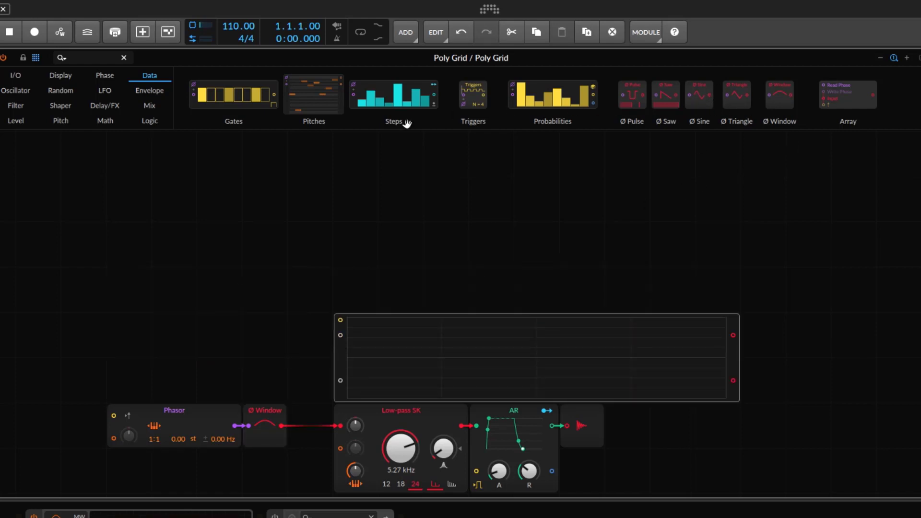
# Delete the Phasor module that feeds the Ø Window
pyautogui.click(103, 76)
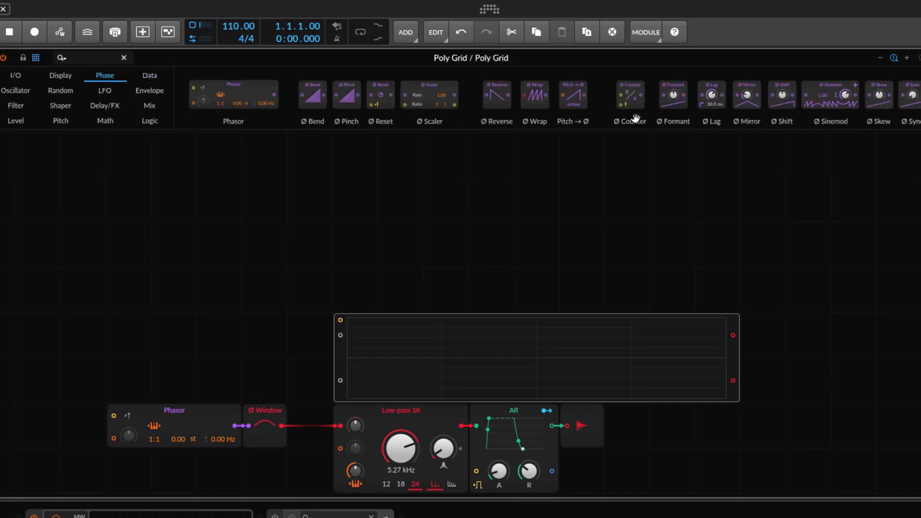
pyautogui.scroll(-5, 173, 245)
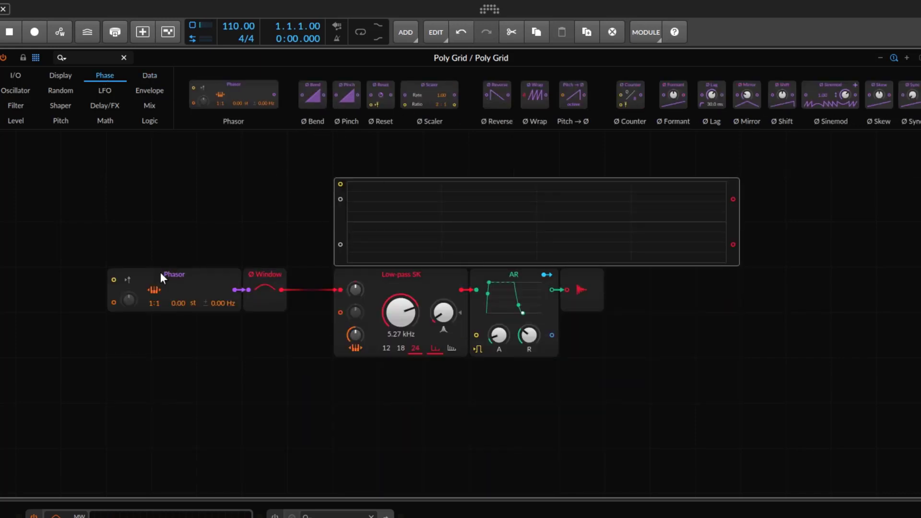
pyautogui.scroll(2, 241, 307)
pyautogui.click(204, 328)
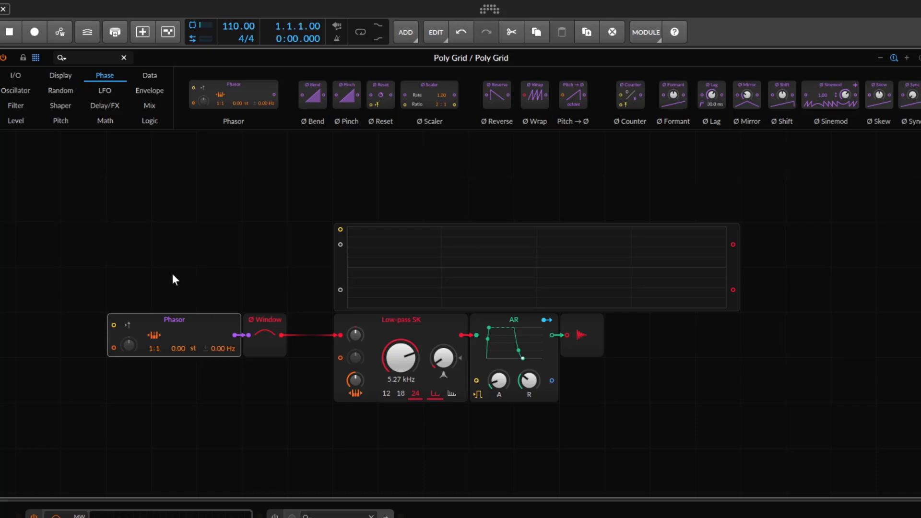
pyautogui.press('Delete')
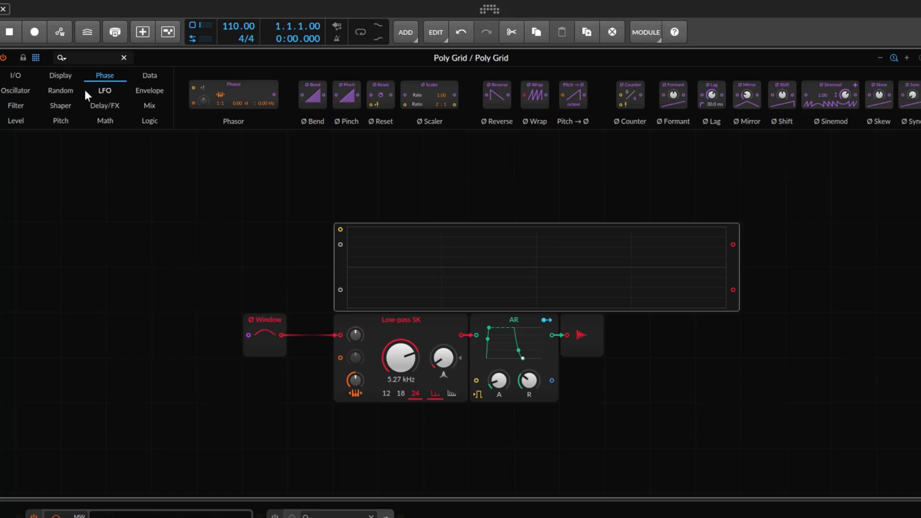
# Add a Phase In module feeding the Ø Window, and connect the Ø Window's output to the Oscilloscope's first input
pyautogui.click(15, 76)
pyautogui.moveTo(237, 94); pyautogui.dragTo(188, 339)
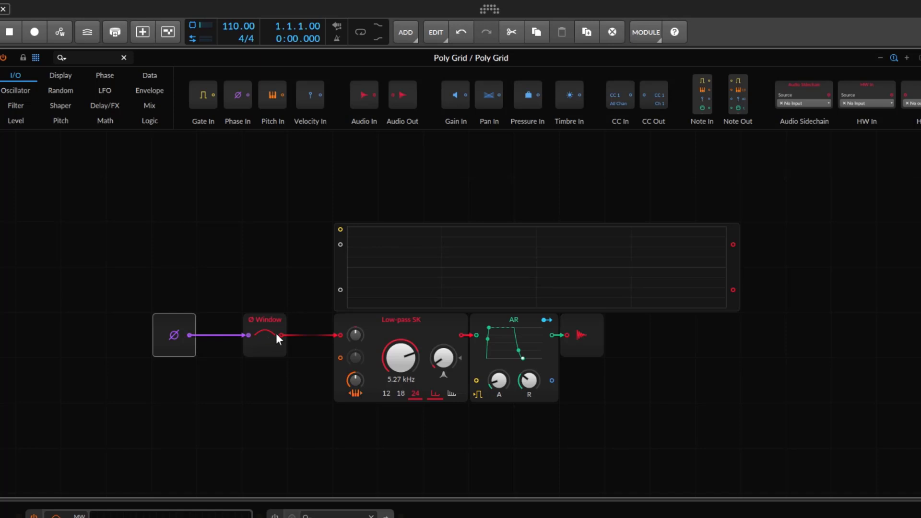
pyautogui.moveTo(337, 248); pyautogui.dragTo(341, 243)
# Replace the Ø Window with a Ø Triangle module between the Phase In and the Low-pass SK filter
pyautogui.click(150, 76)
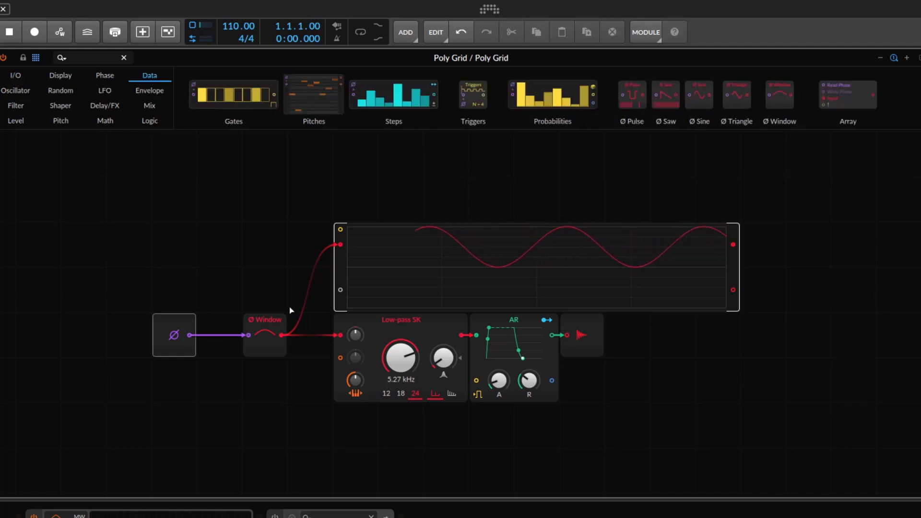
pyautogui.moveTo(666, 94)
pyautogui.mouseDown()
pyautogui.moveTo(623, 191)
pyautogui.moveTo(668, 103)
pyautogui.mouseUp()
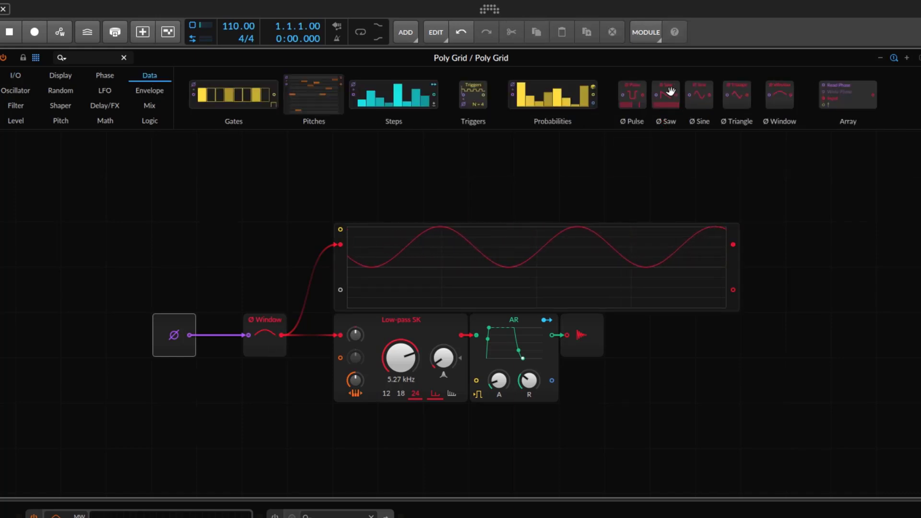
pyautogui.moveTo(729, 96); pyautogui.dragTo(274, 327)
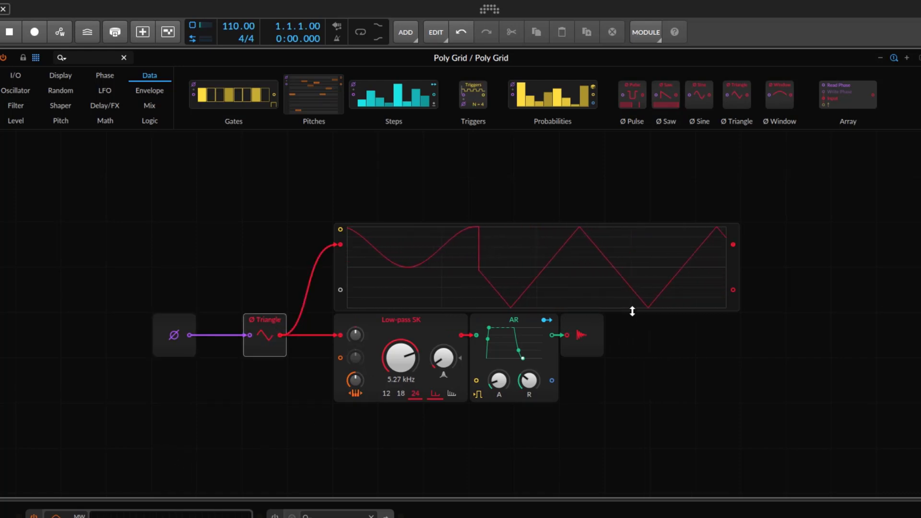
pyautogui.click(105, 76)
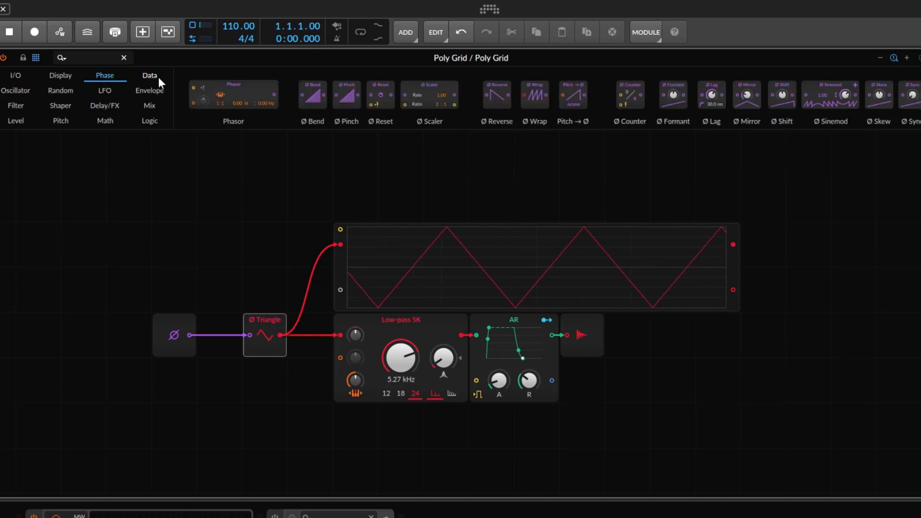
# Replace the Phase In with a Phasor feeding the Ø Triangle, and shift both modules one grid cell away from the Low-pass SK filter
pyautogui.moveTo(267, 92); pyautogui.dragTo(175, 327)
pyautogui.moveTo(298, 335); pyautogui.dragTo(273, 320)
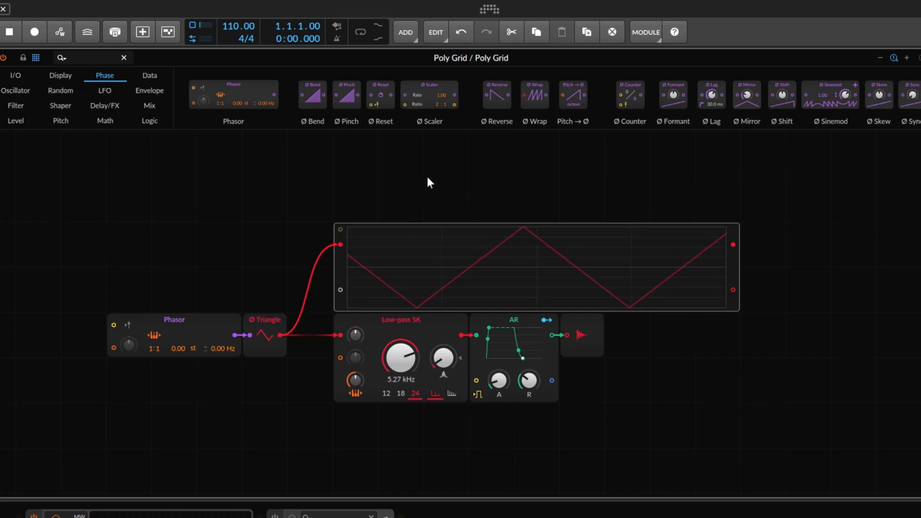
pyautogui.moveTo(154, 268); pyautogui.dragTo(186, 333)
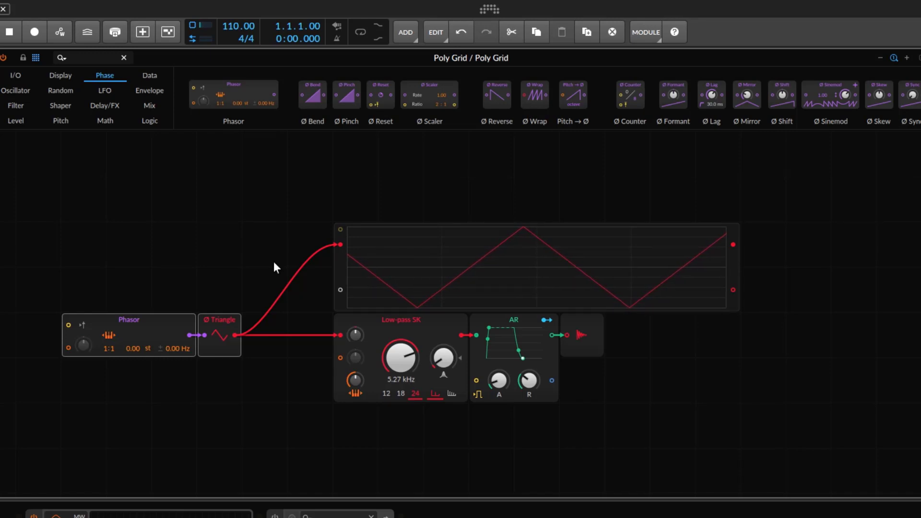
# Replace the Ø Triangle with a Ø Bend module between the Phasor and the Low-pass SK filter
pyautogui.click(230, 332)
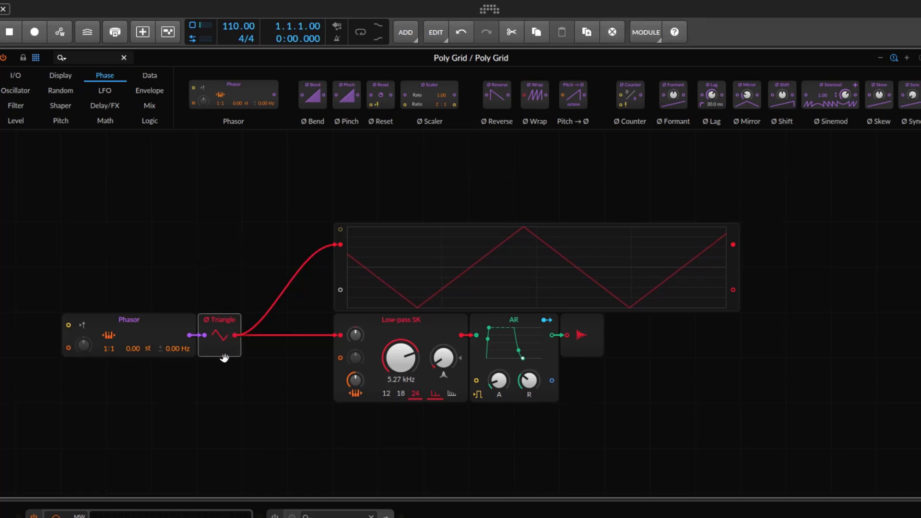
pyautogui.press('Delete')
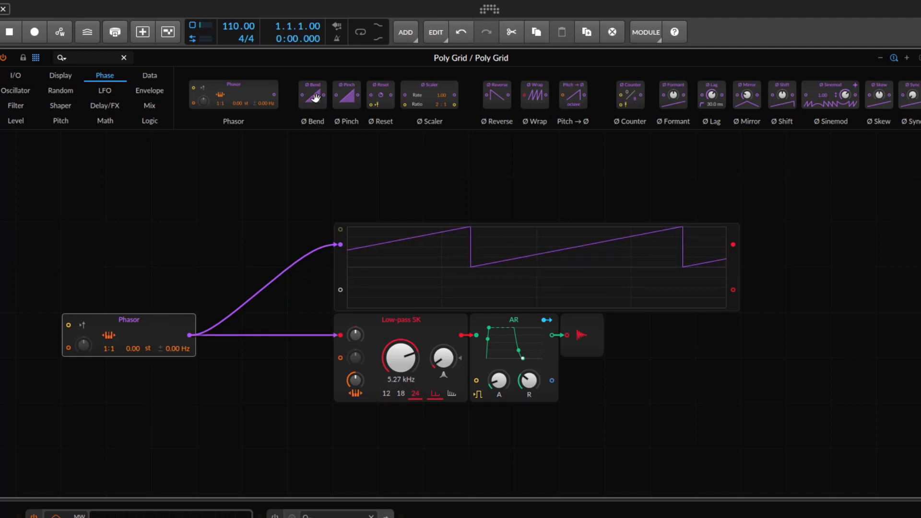
pyautogui.moveTo(315, 98); pyautogui.dragTo(304, 109)
pyautogui.moveTo(261, 166); pyautogui.dragTo(204, 254)
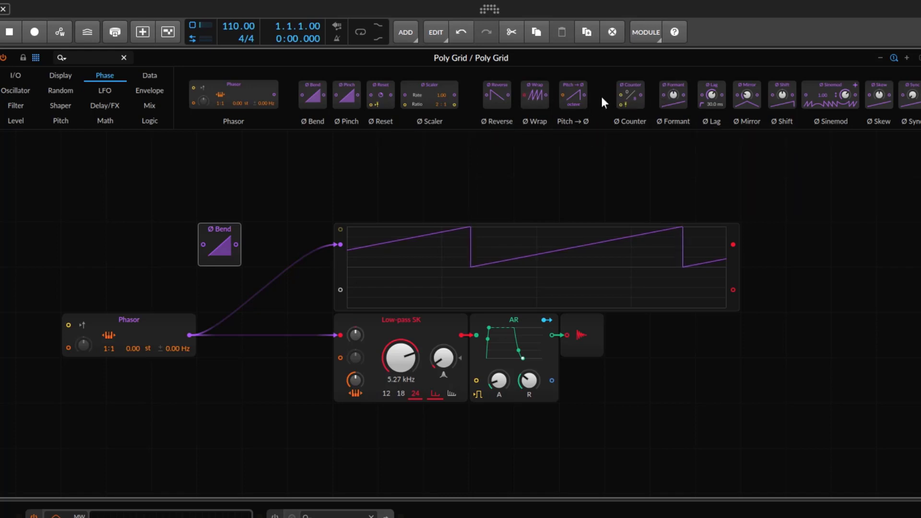
pyautogui.moveTo(222, 249); pyautogui.dragTo(222, 339)
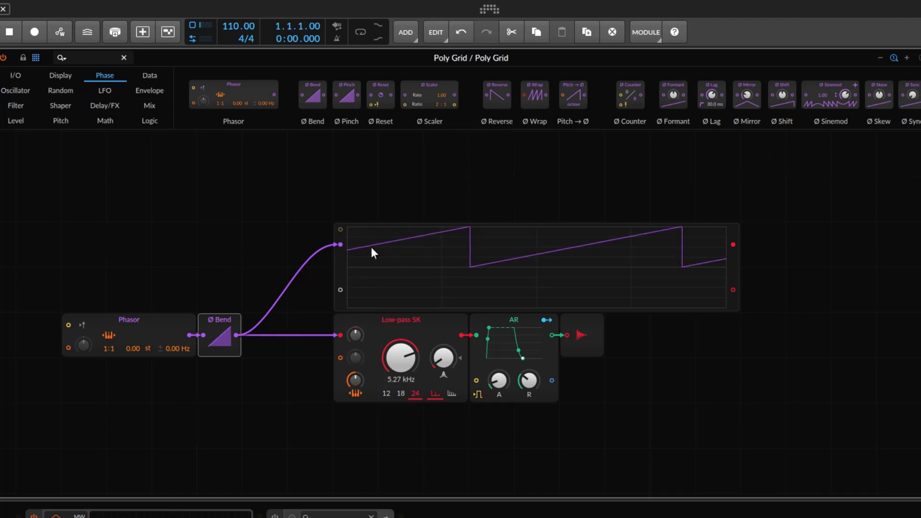
# Try bending the Ø Bend curve downward, and return it to a straight ramp
pyautogui.click(181, 331)
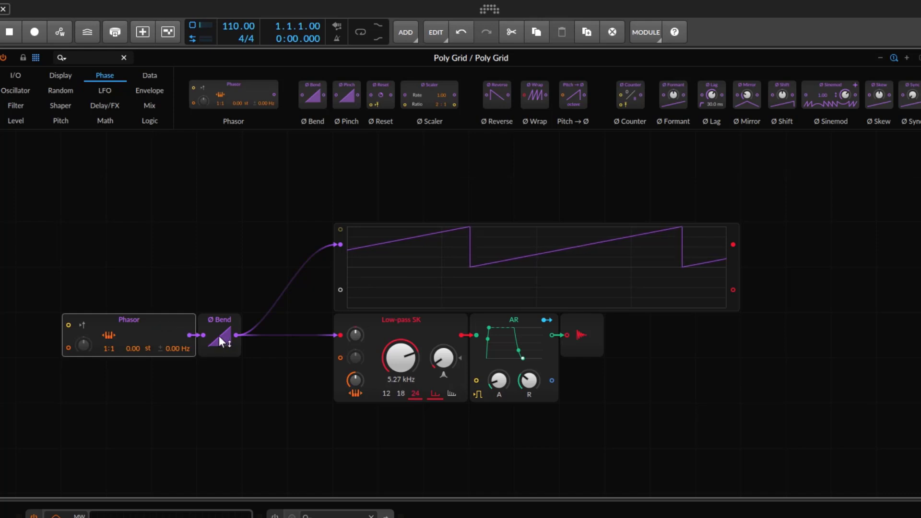
pyautogui.moveTo(219, 335); pyautogui.dragTo(219, 364)
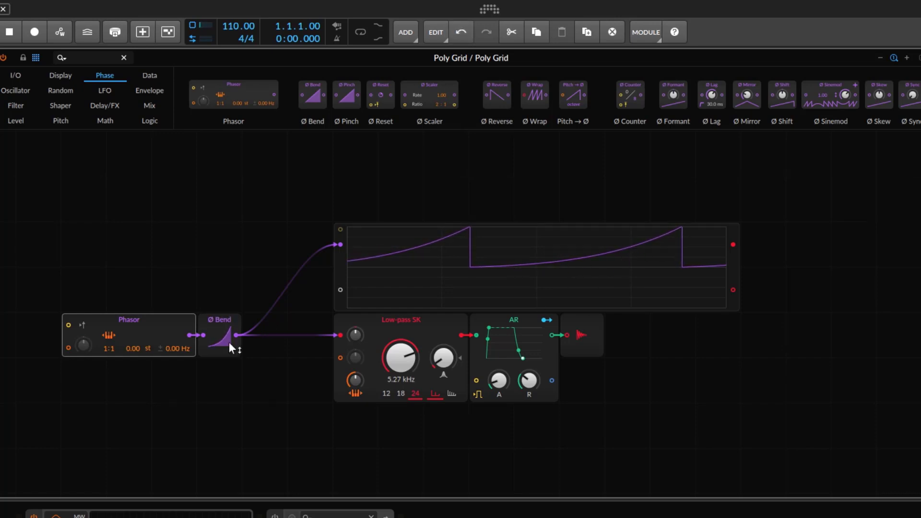
pyautogui.moveTo(229, 341)
pyautogui.mouseDown()
pyautogui.moveTo(229, 354)
pyautogui.moveTo(229, 266)
pyautogui.moveTo(229, 341)
pyautogui.mouseUp()
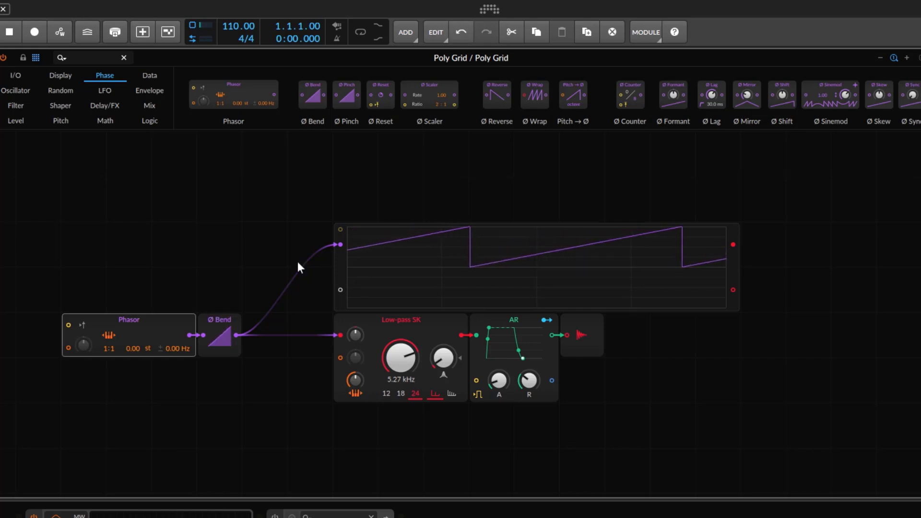
# Replace the Ø Bend with a Ø Pinch module and shape its curve into an S
pyautogui.moveTo(346, 89); pyautogui.dragTo(231, 314)
pyautogui.doubleClick(224, 337)
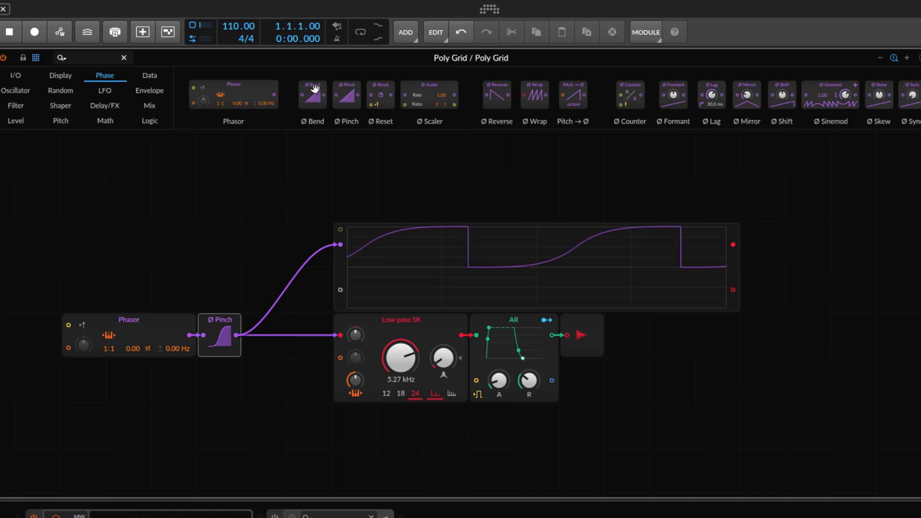
# Insert a Ø Bend module after the Ø Pinch and bend its curve downward, varying both curves
pyautogui.moveTo(312, 115); pyautogui.dragTo(220, 358)
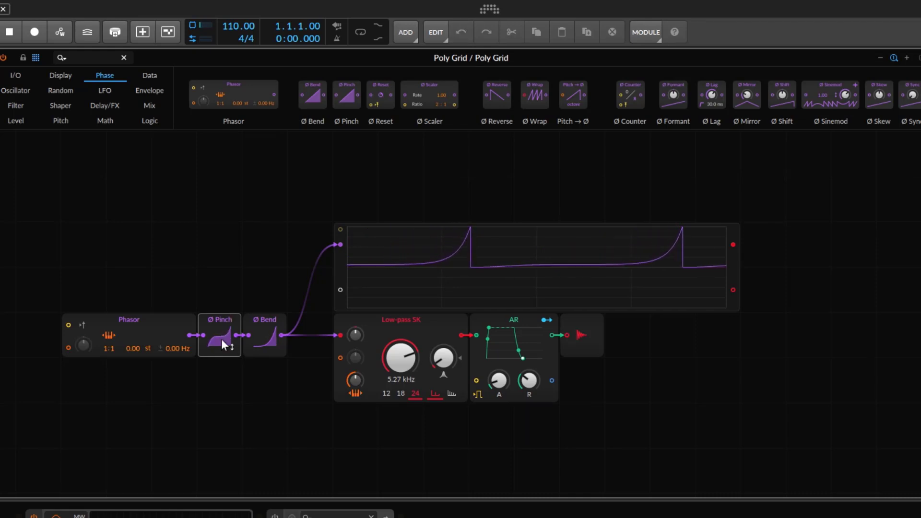
pyautogui.moveTo(266, 341); pyautogui.dragTo(272, 340)
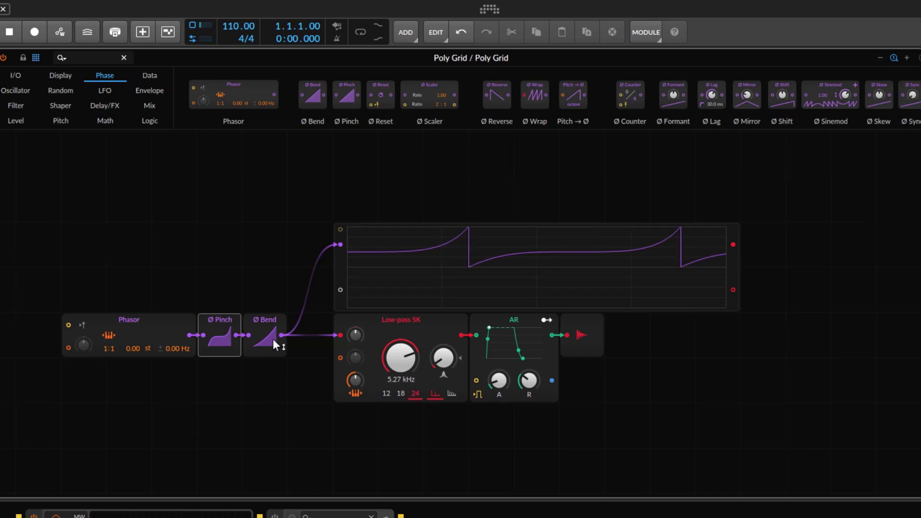
pyautogui.moveTo(273, 339); pyautogui.dragTo(265, 366)
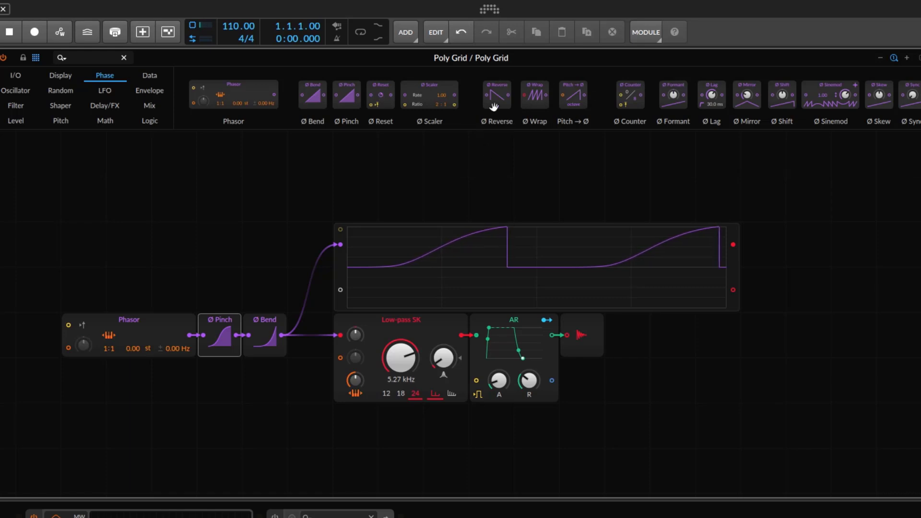
# Try a Ø Reverse module after the Ø Bend, and delete it again
pyautogui.moveTo(497, 98); pyautogui.dragTo(307, 335)
pyautogui.moveTo(315, 267); pyautogui.dragTo(315, 375)
pyautogui.press('Delete')
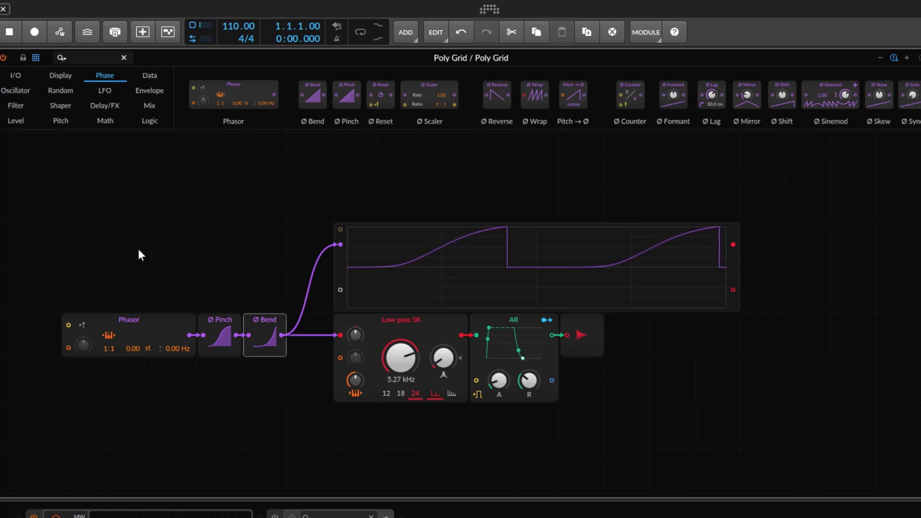
# Delete the Phasor, Ø Pinch and Ø Bend modules, and place a Ø Wrap module beside the Oscilloscope
pyautogui.moveTo(154, 232); pyautogui.dragTo(317, 364)
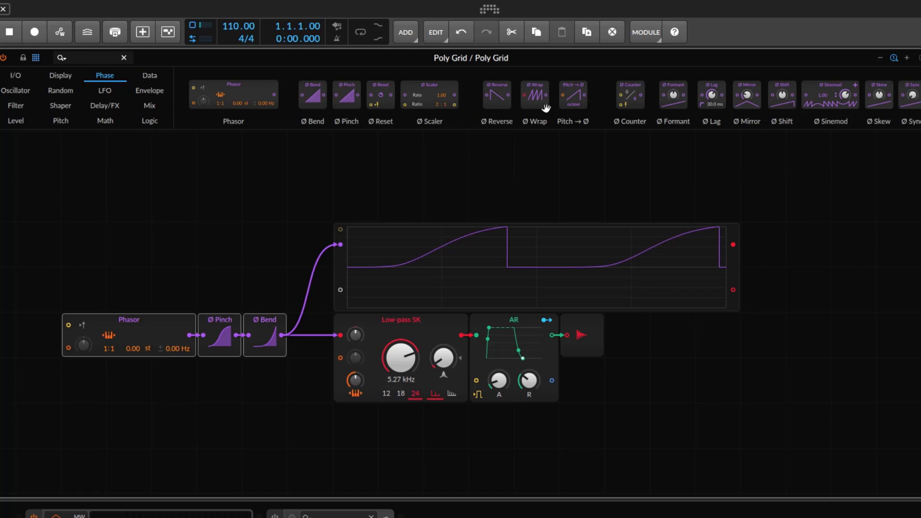
pyautogui.moveTo(525, 105); pyautogui.dragTo(240, 254)
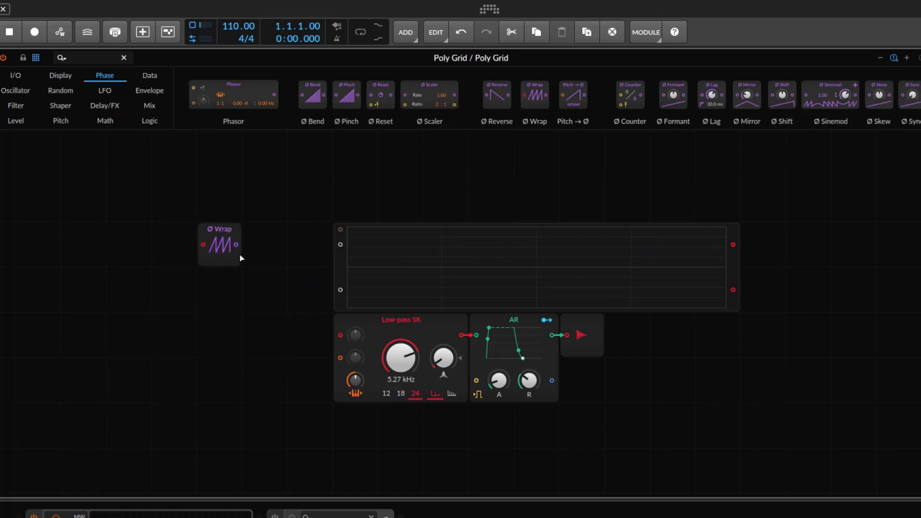
# Add a Sawtooth oscillator feeding the Ø Wrap, and connect the Ø Wrap's output to the Oscilloscope's first input
pyautogui.click(24, 89)
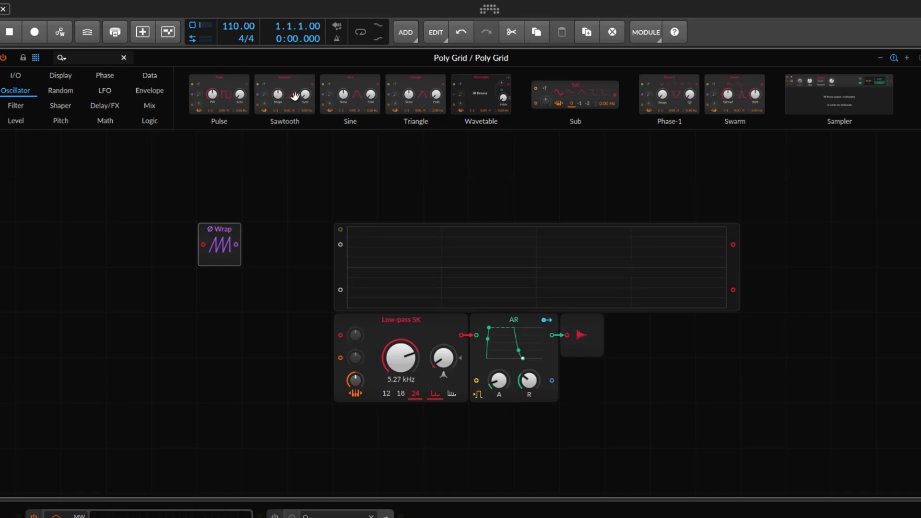
pyautogui.moveTo(294, 93); pyautogui.dragTo(146, 236)
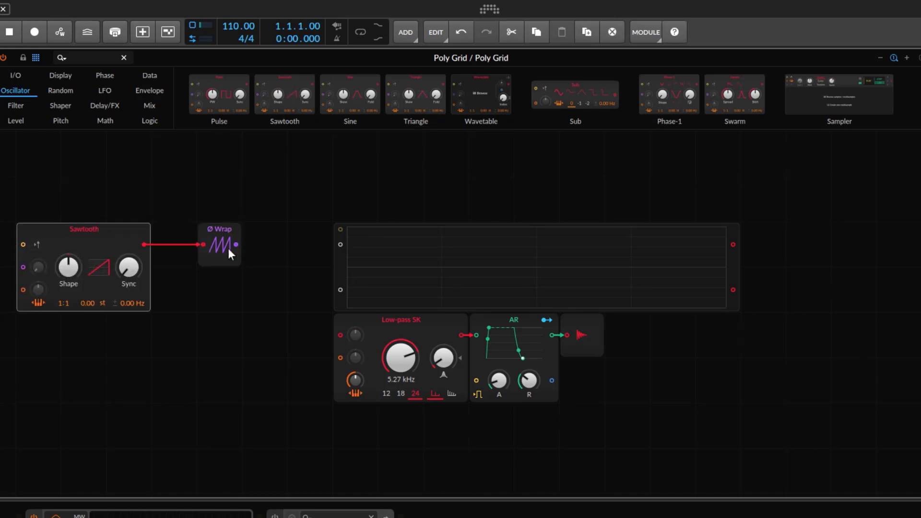
pyautogui.moveTo(236, 246); pyautogui.dragTo(342, 244)
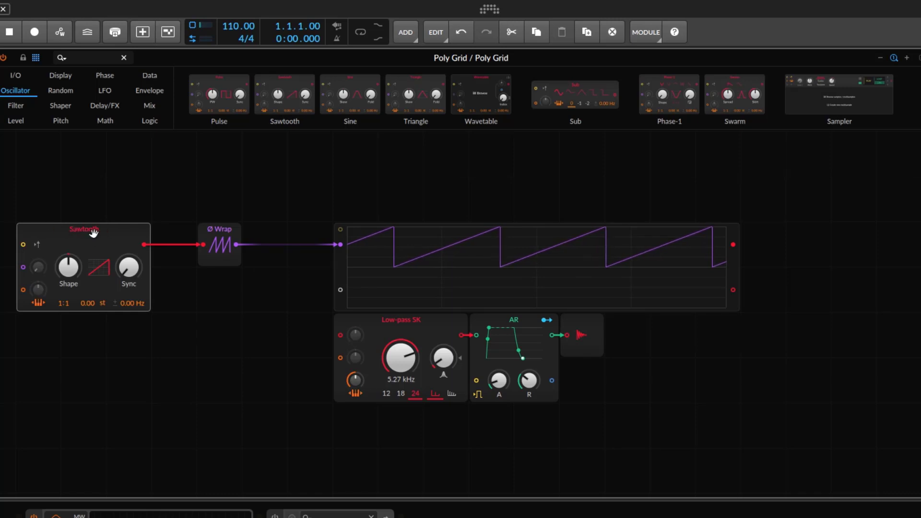
# Connect the Sawtooth's output to the Oscilloscope's second input for comparison, and disconnect it again
pyautogui.moveTo(145, 244)
pyautogui.mouseDown()
pyautogui.moveTo(294, 286)
pyautogui.moveTo(360, 292)
pyautogui.moveTo(342, 288)
pyautogui.mouseUp()
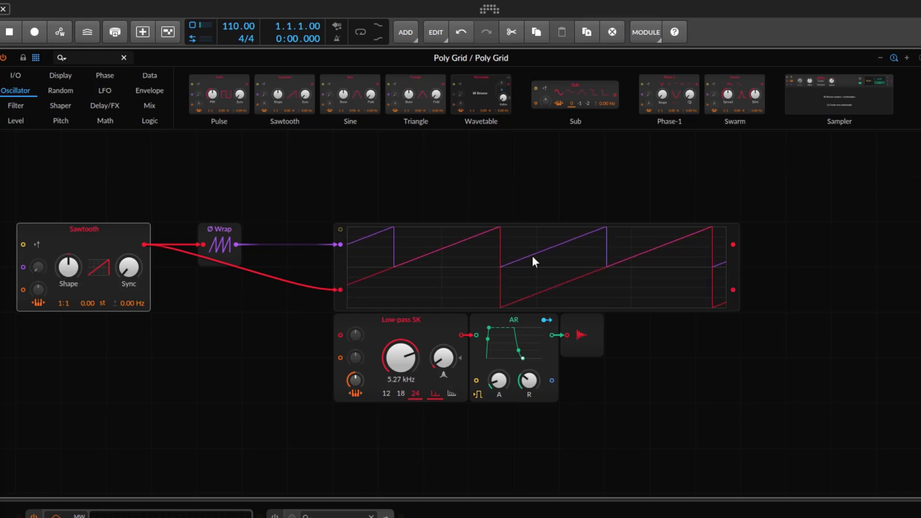
pyautogui.moveTo(339, 291); pyautogui.dragTo(273, 289)
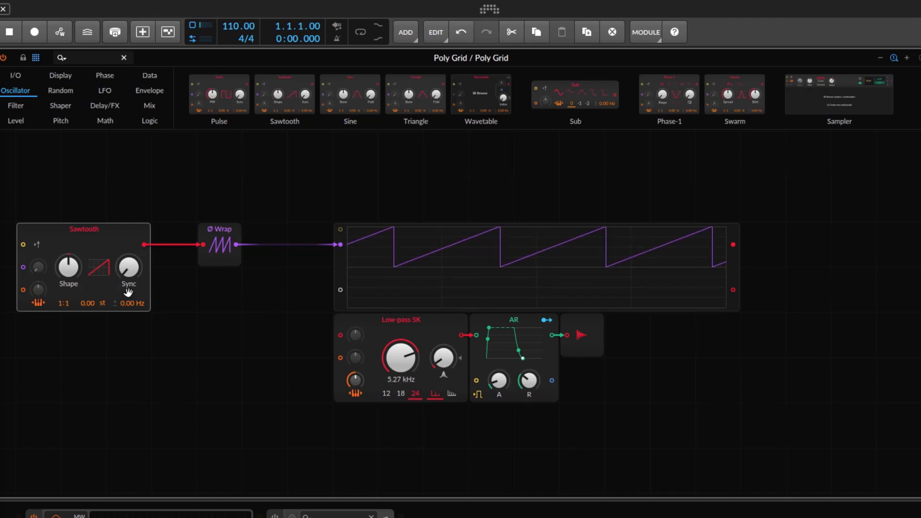
pyautogui.click(221, 247)
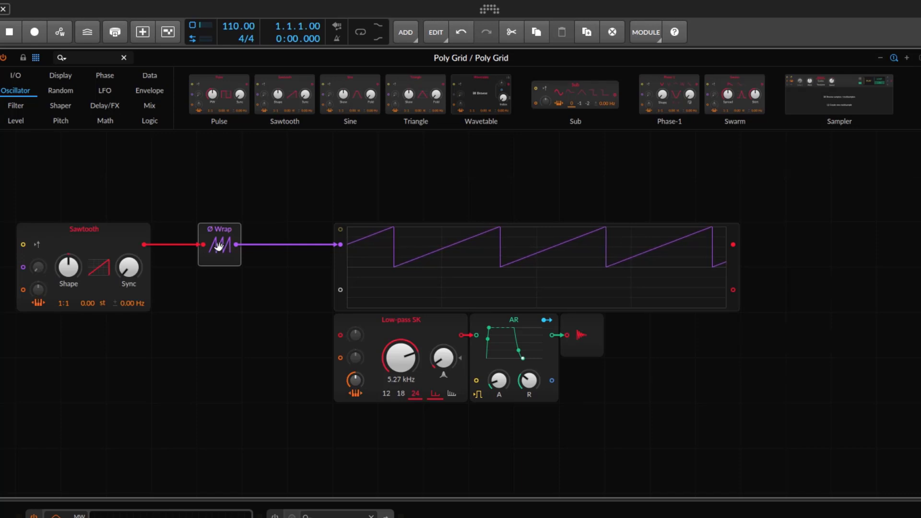
# Reconnect the Sawtooth's output to the Oscilloscope's second input, and widen the Oscilloscope module
pyautogui.moveTo(144, 245)
pyautogui.mouseDown()
pyautogui.moveTo(347, 296)
pyautogui.moveTo(343, 290)
pyautogui.mouseUp()
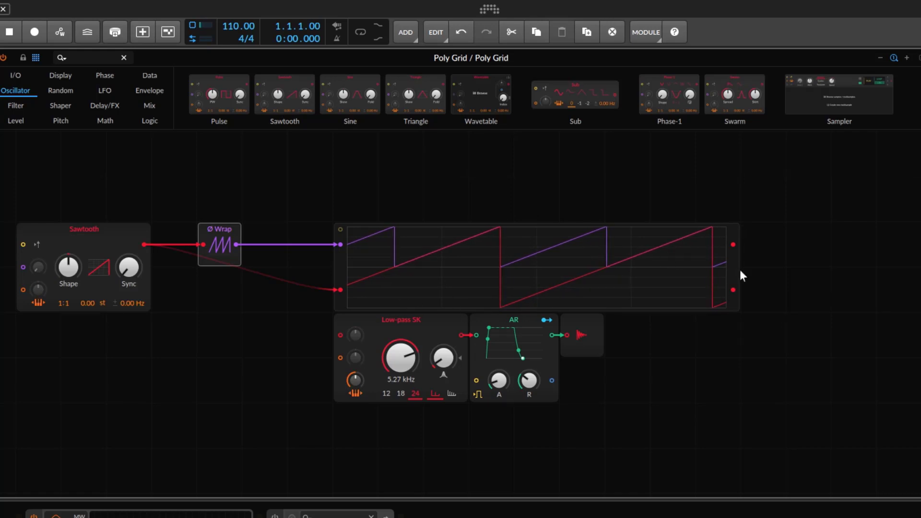
pyautogui.moveTo(740, 275); pyautogui.dragTo(869, 264)
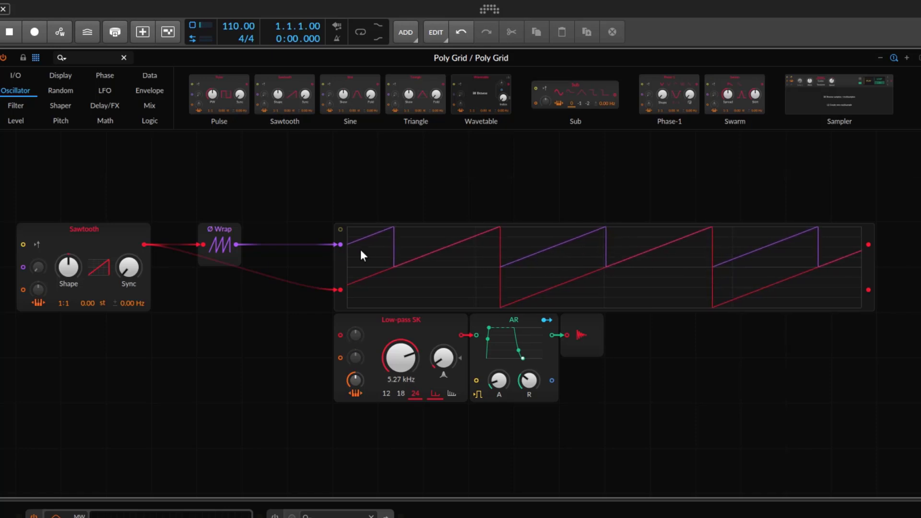
pyautogui.click(220, 242)
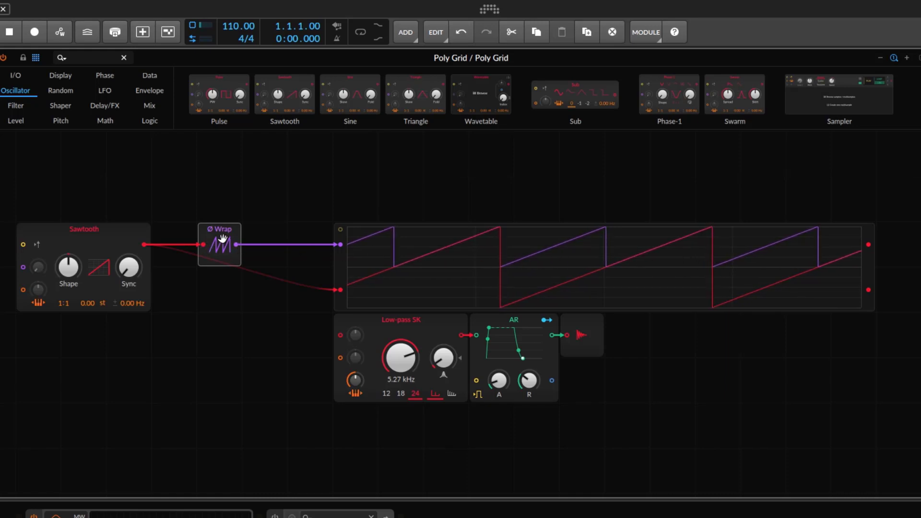
# Try a 6:1 frequency ratio on the Sawtooth, and reset it to 1:1
pyautogui.moveTo(61, 303); pyautogui.dragTo(60, 269)
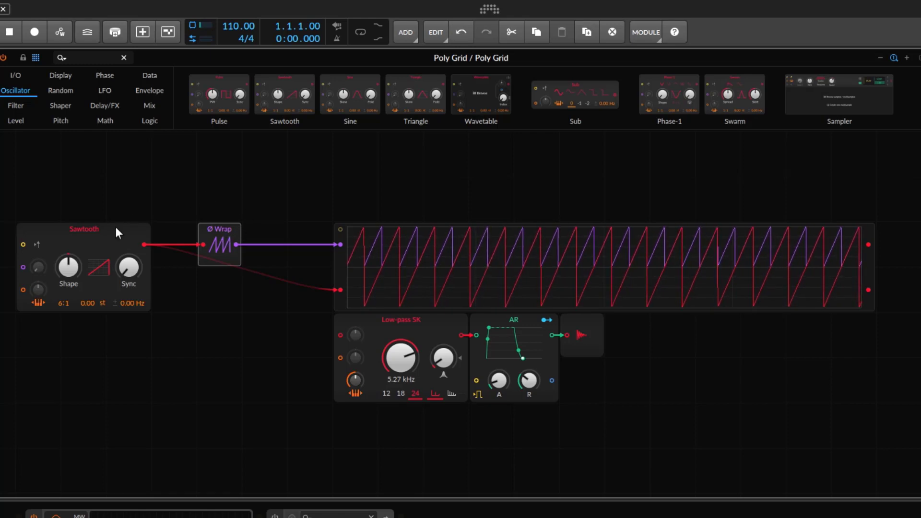
pyautogui.click(107, 236)
pyautogui.doubleClick(59, 301)
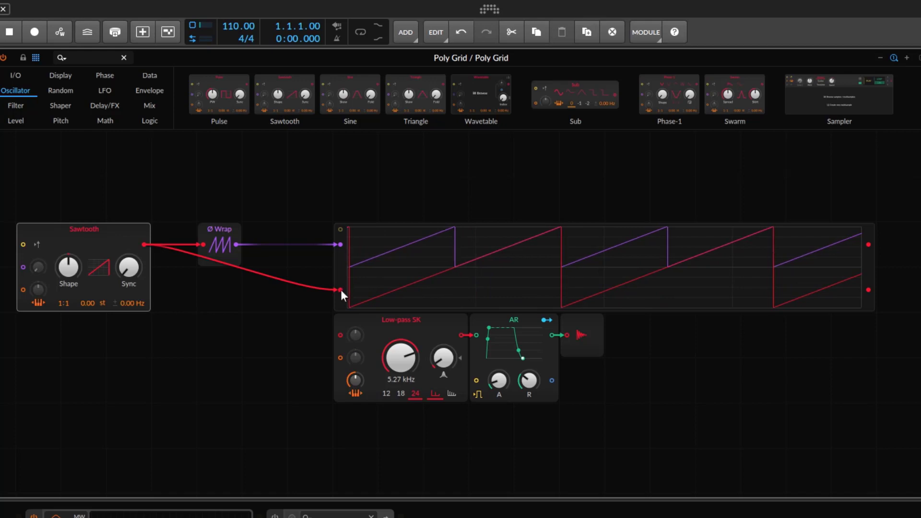
# Disconnect the Sawtooth from the Oscilloscope's second input, and connect the Ø Wrap's output to the Low-pass SK filter's input
pyautogui.moveTo(341, 289); pyautogui.dragTo(250, 292)
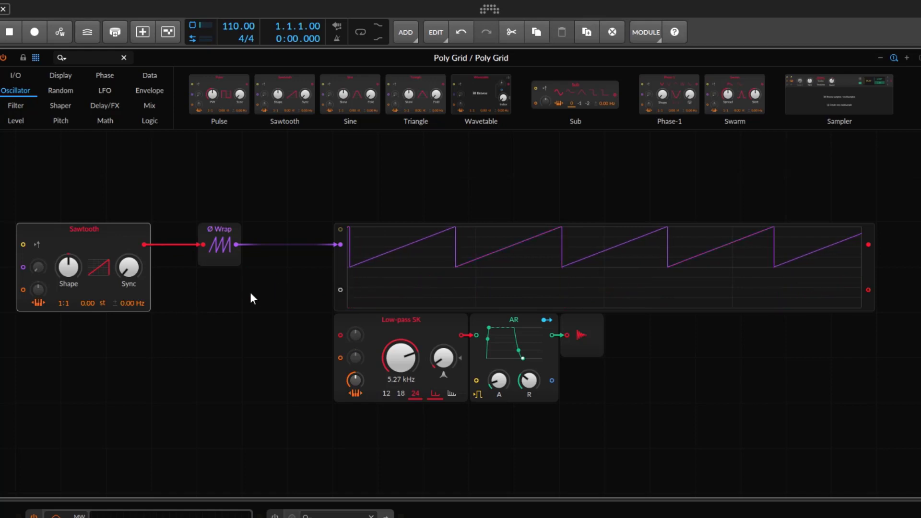
pyautogui.click(104, 76)
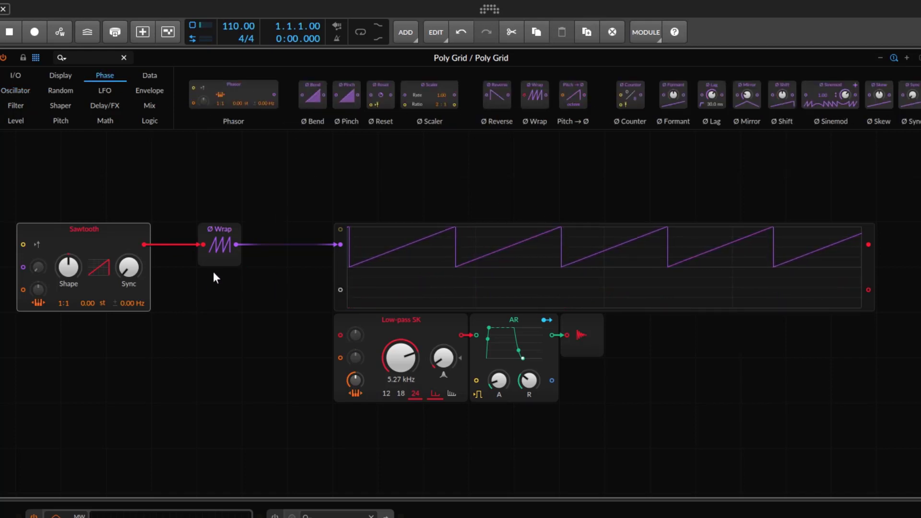
pyautogui.moveTo(236, 245); pyautogui.dragTo(341, 335)
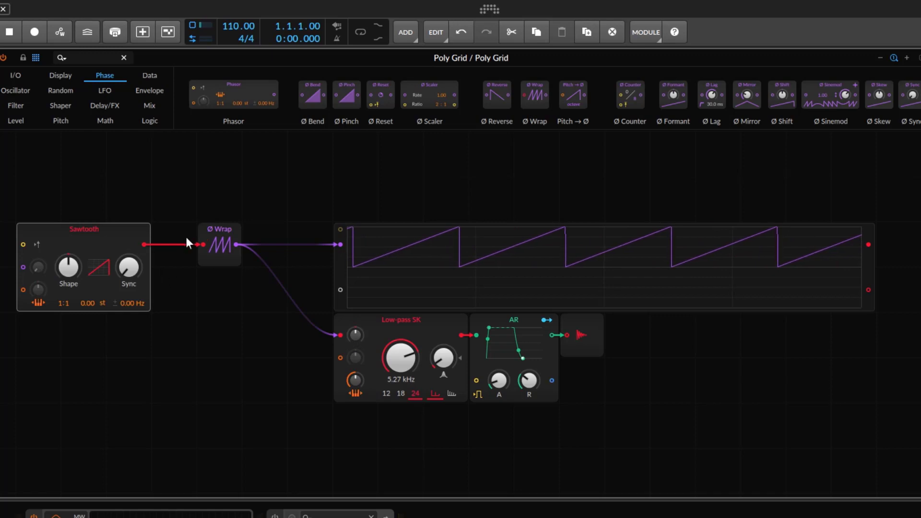
# Route the Sawtooth directly into the Low-pass SK filter in place of the Ø Wrap, and disconnect the filter's input
pyautogui.moveTo(145, 244); pyautogui.dragTo(344, 335)
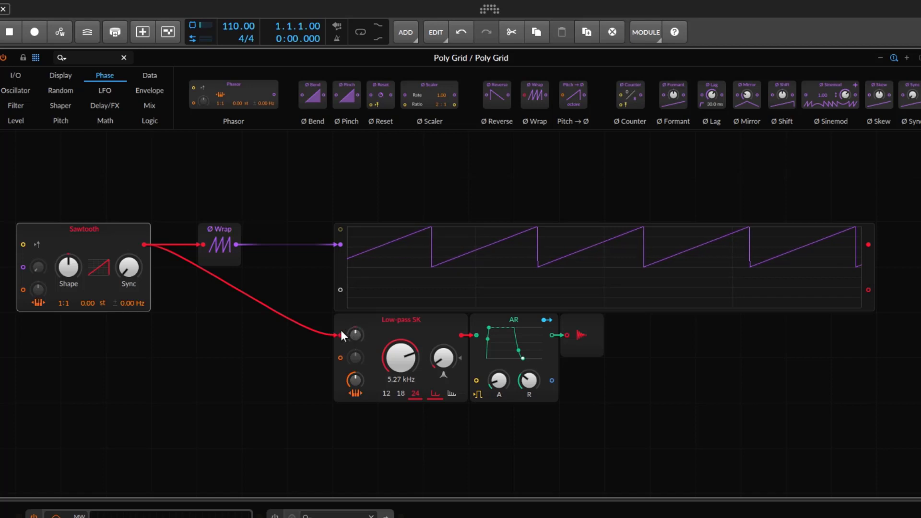
pyautogui.moveTo(341, 334); pyautogui.dragTo(250, 303)
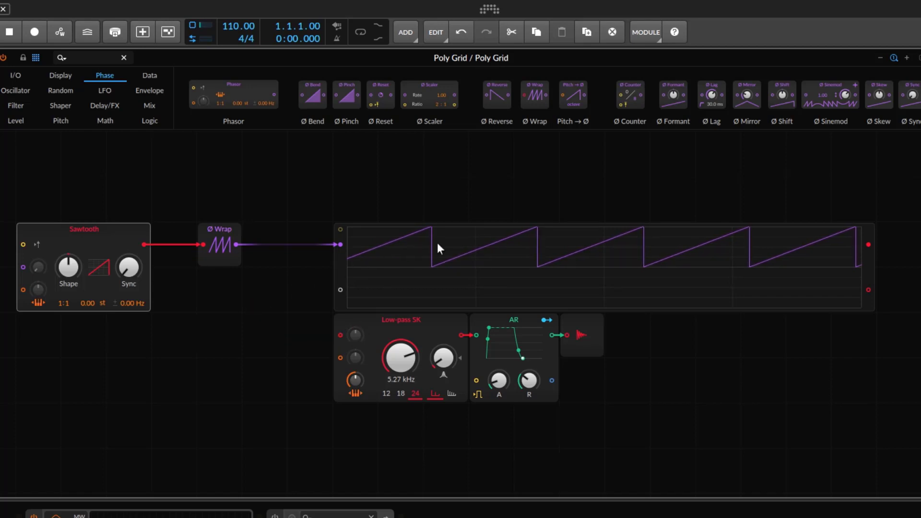
# Delete the Sawtooth and Ø Wrap modules, and place a Pitch → Ø module beside the Oscilloscope
pyautogui.moveTo(200, 200); pyautogui.dragTo(231, 273)
pyautogui.moveTo(86, 197); pyautogui.dragTo(269, 347)
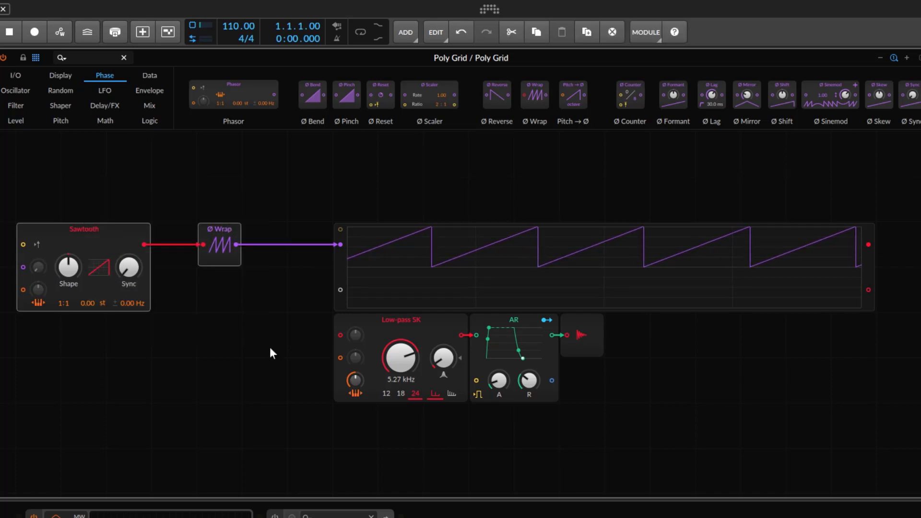
pyautogui.press('Delete')
pyautogui.moveTo(575, 95); pyautogui.dragTo(490, 153)
pyautogui.moveTo(440, 188); pyautogui.dragTo(224, 246)
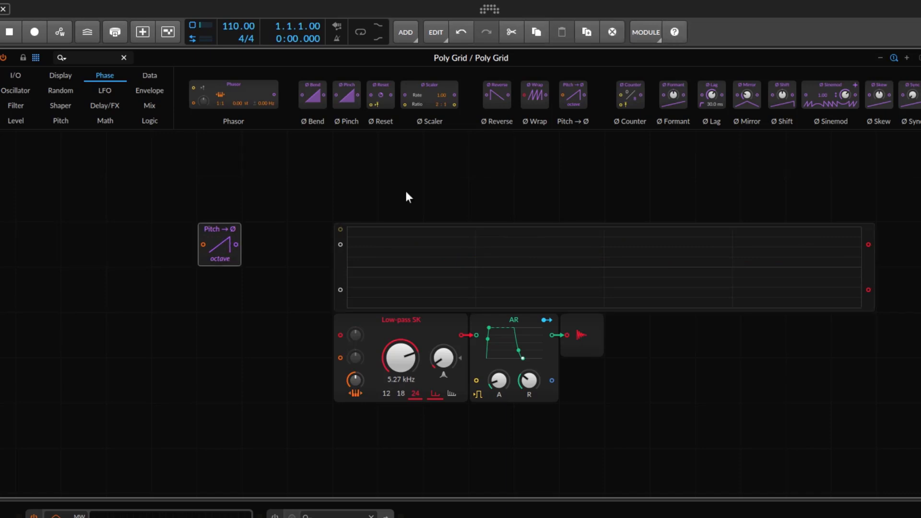
# Place a Pitch In module near the Pitch → Ø module, and connect it to the Oscilloscope's second input
pyautogui.click(16, 75)
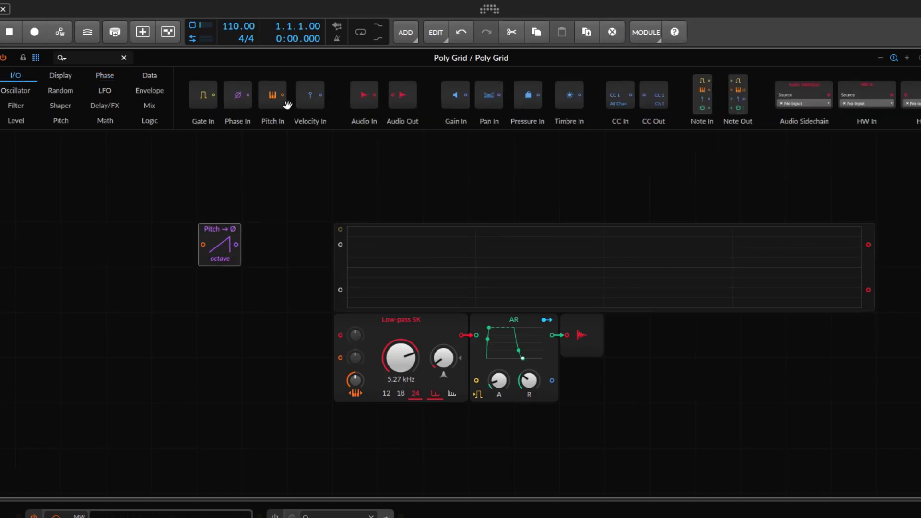
pyautogui.moveTo(283, 102); pyautogui.dragTo(175, 257)
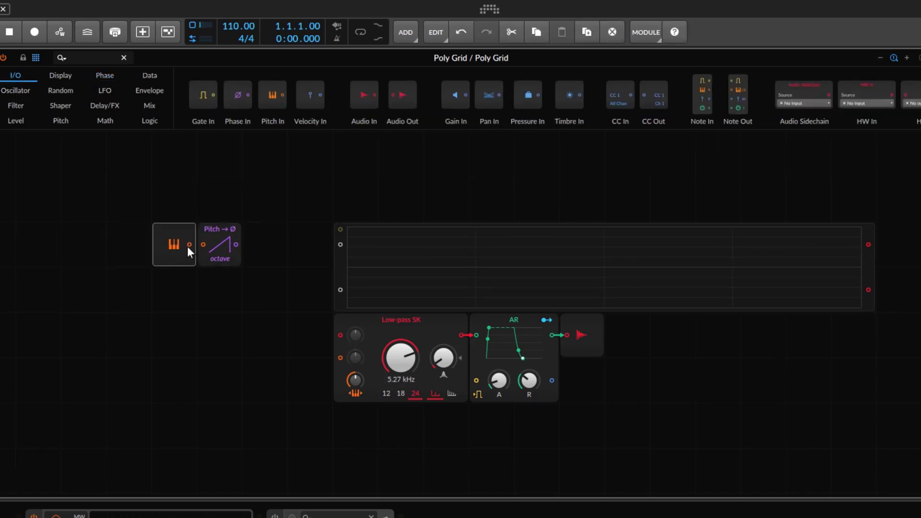
pyautogui.click(214, 241)
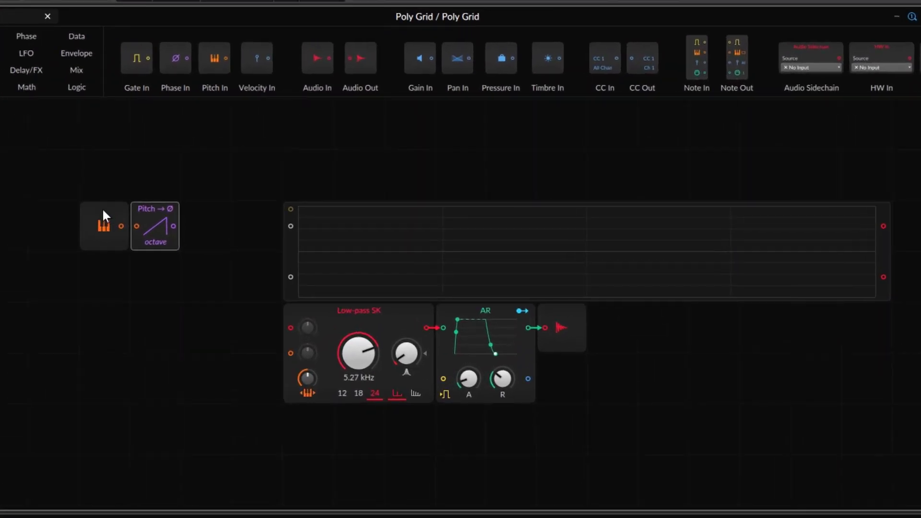
pyautogui.moveTo(101, 235)
pyautogui.mouseDown()
pyautogui.moveTo(90, 240)
pyautogui.moveTo(97, 280)
pyautogui.moveTo(291, 277)
pyautogui.mouseUp()
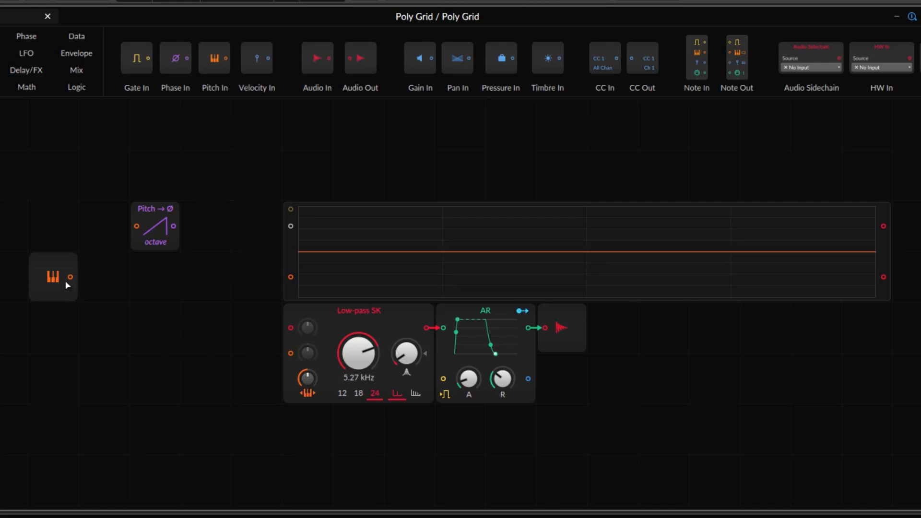
pyautogui.moveTo(70, 277); pyautogui.dragTo(291, 277)
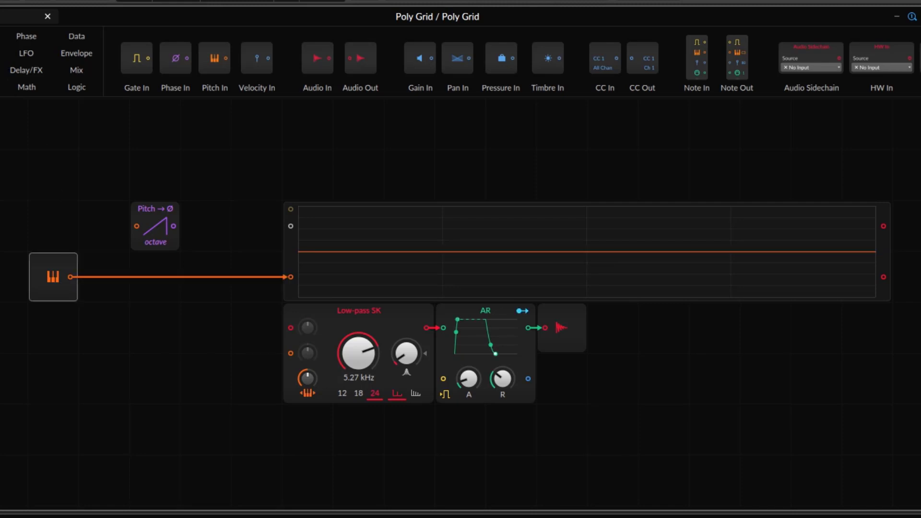
# Add a Sine oscillator feeding the Low-pass SK filter, and drive its pitch from Pitch In with full modulation and keyboard tracking off
pyautogui.moveTo(292, 53); pyautogui.dragTo(190, 317)
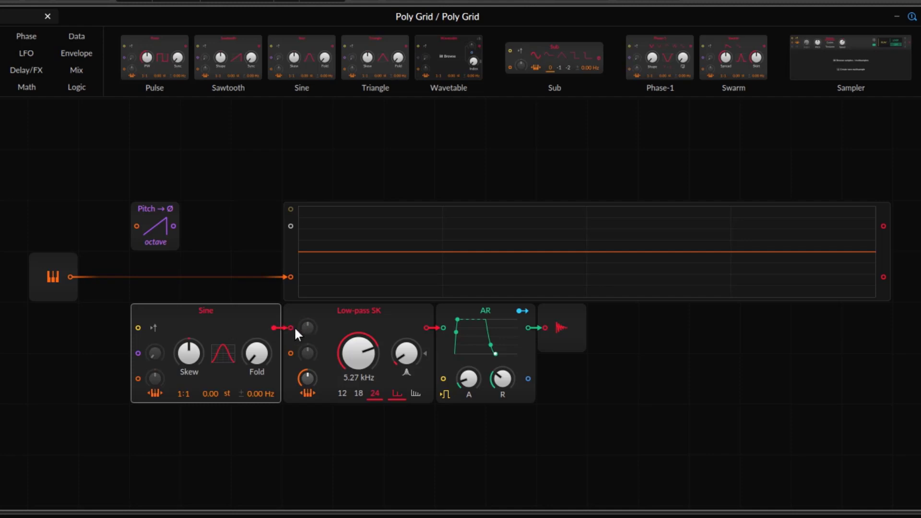
pyautogui.moveTo(67, 280)
pyautogui.mouseDown()
pyautogui.moveTo(118, 331)
pyautogui.moveTo(67, 336)
pyautogui.moveTo(54, 282)
pyautogui.mouseUp()
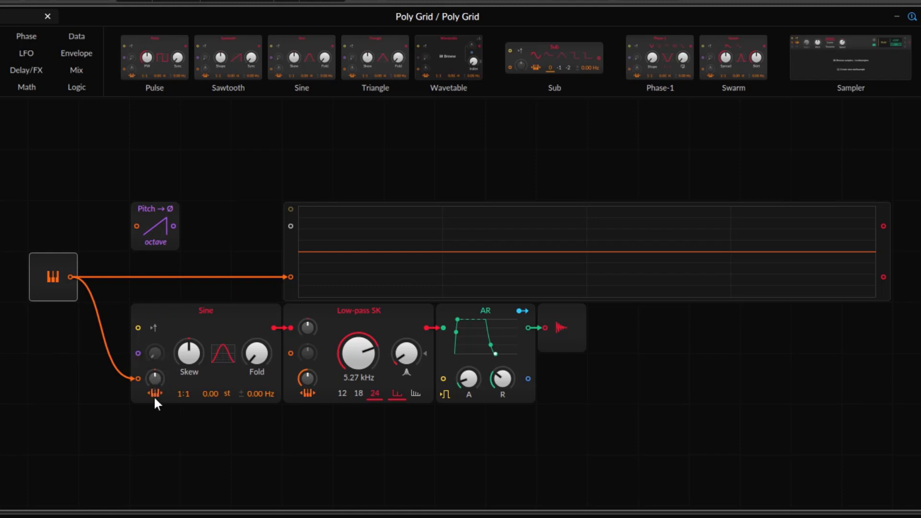
pyautogui.moveTo(155, 380); pyautogui.dragTo(155, 345)
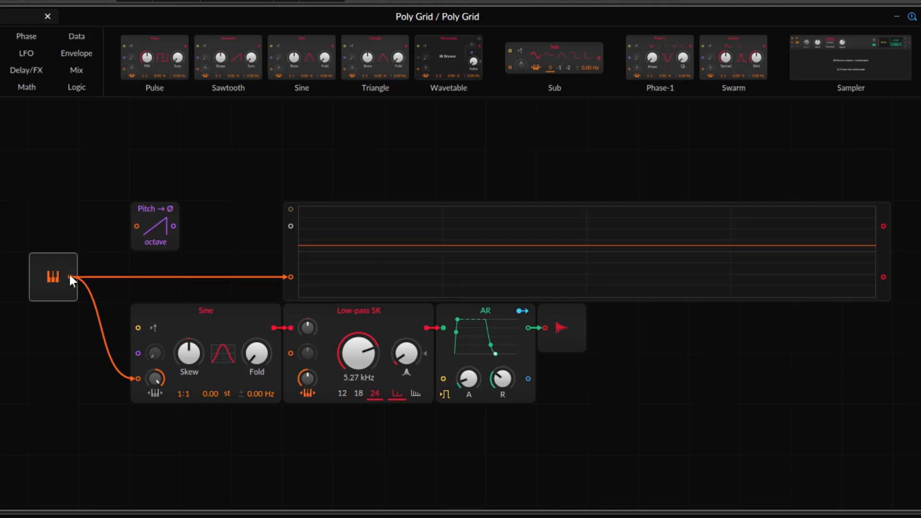
# Route Pitch In through the Pitch → Ø module into the Oscilloscope's first input
pyautogui.moveTo(106, 240); pyautogui.dragTo(71, 271)
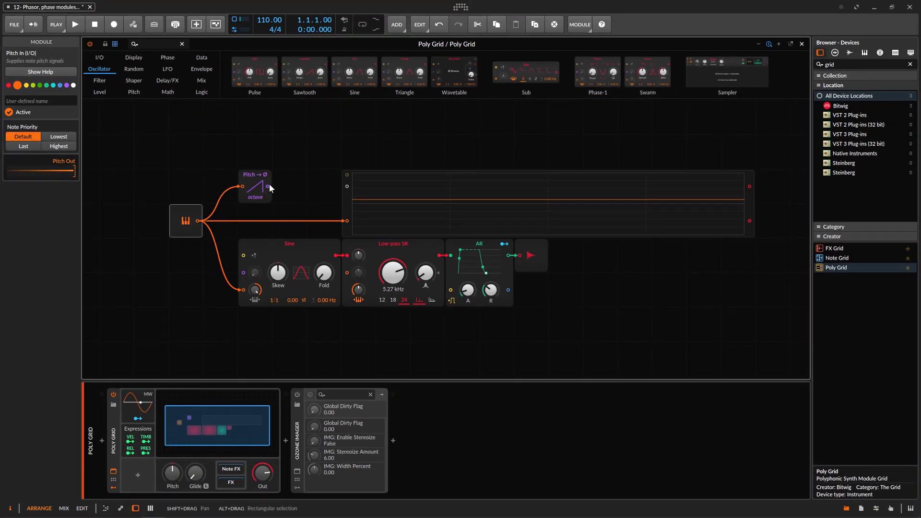
pyautogui.moveTo(268, 187); pyautogui.dragTo(346, 187)
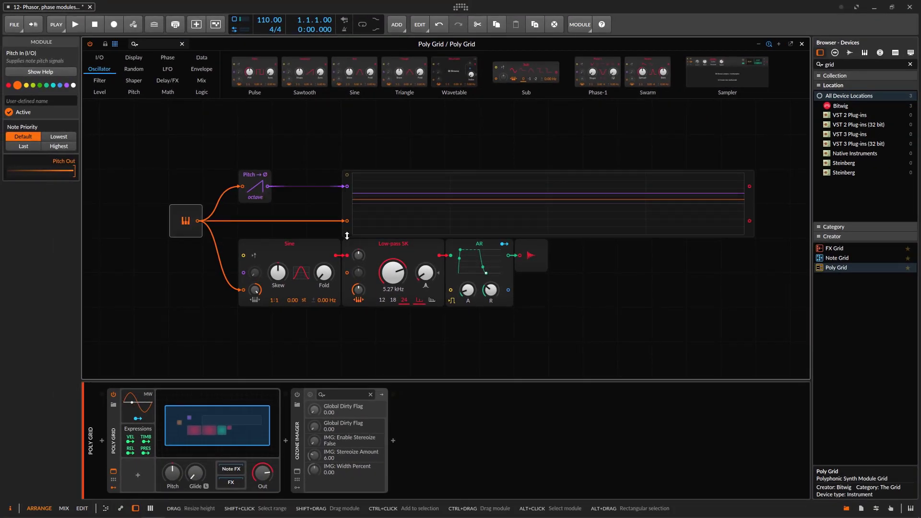
# Set the Oscilloscope's mode to Slow, and disconnect Pitch In from its second input
pyautogui.click(349, 208)
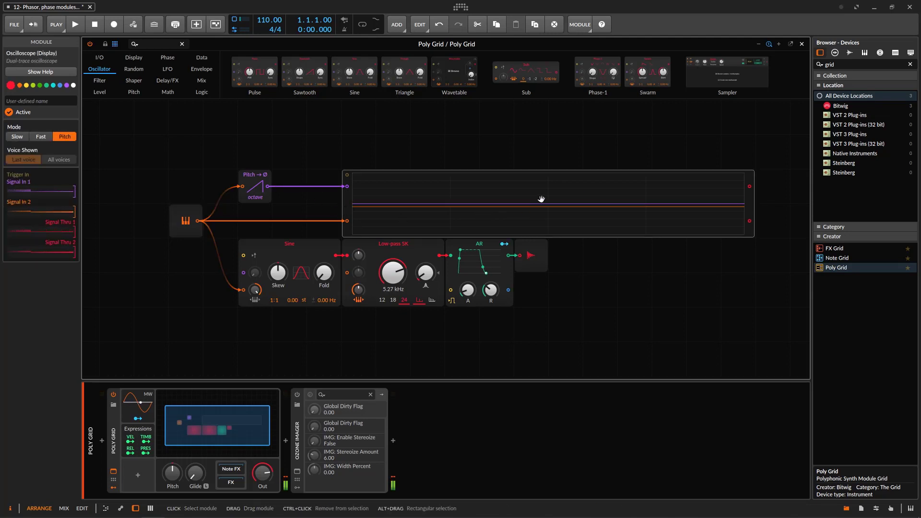
pyautogui.click(17, 136)
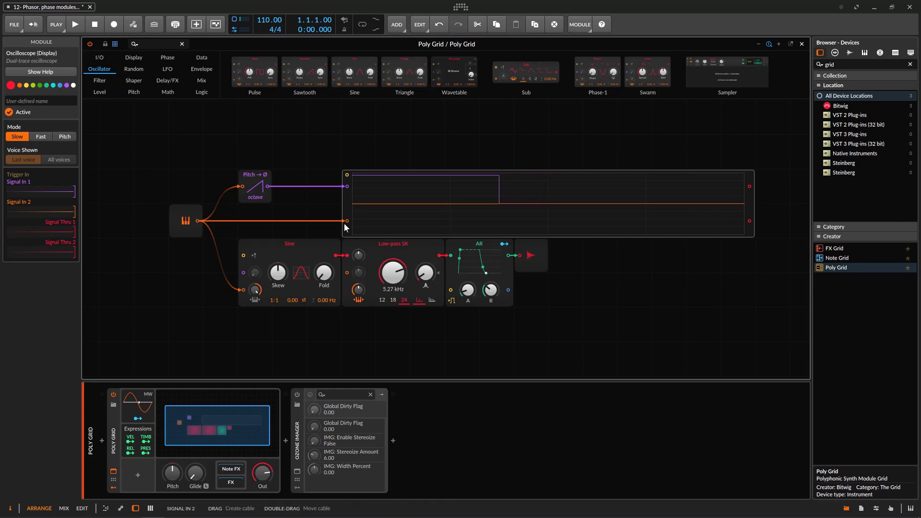
pyautogui.moveTo(346, 221); pyautogui.dragTo(274, 221)
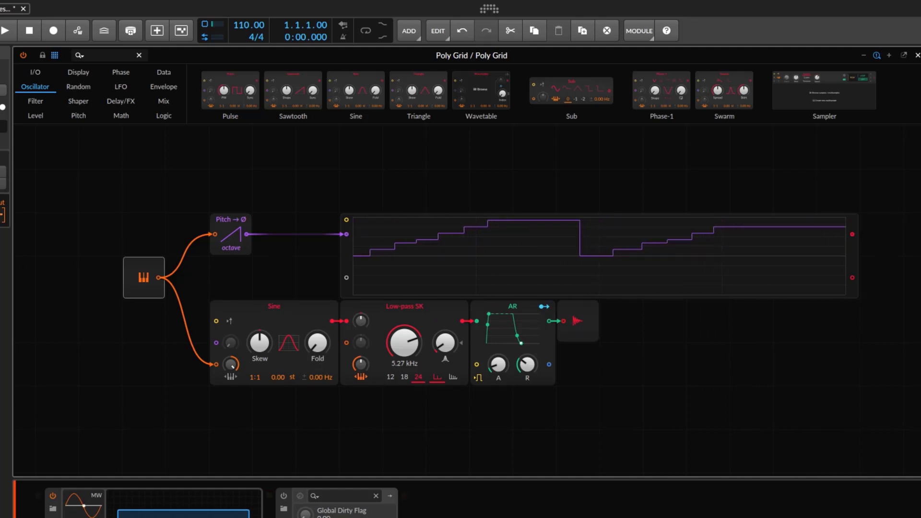
# Insert Ø Reverse and Ø Bend modules between Pitch → Ø and the Oscilloscope, and bend the phase into a concave curve
pyautogui.click(225, 235)
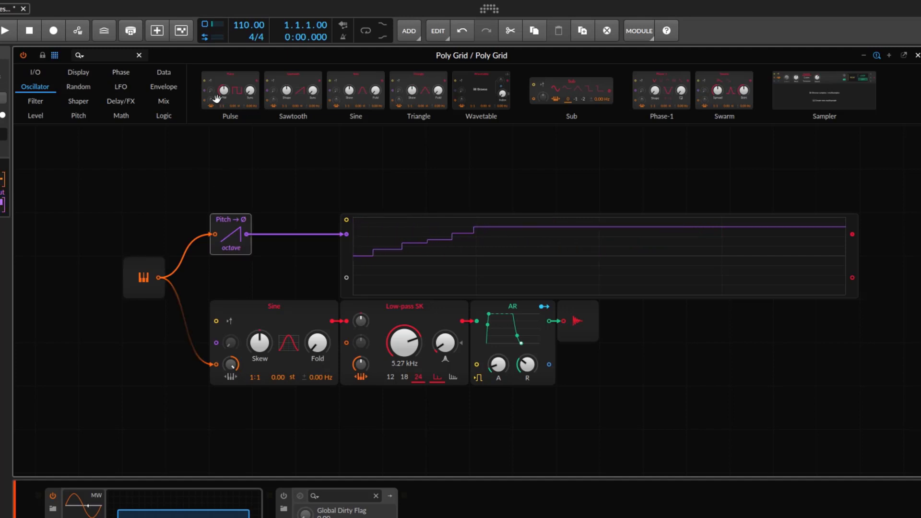
pyautogui.click(121, 72)
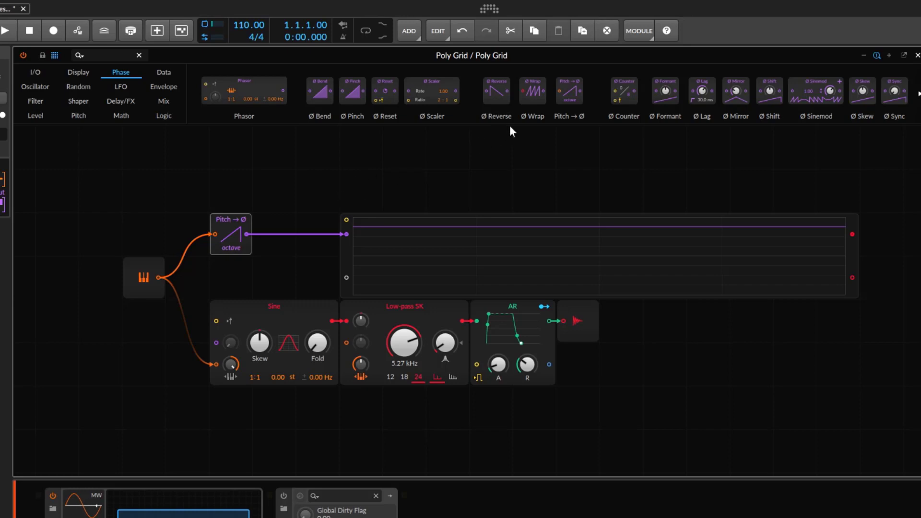
pyautogui.moveTo(501, 97); pyautogui.dragTo(253, 231)
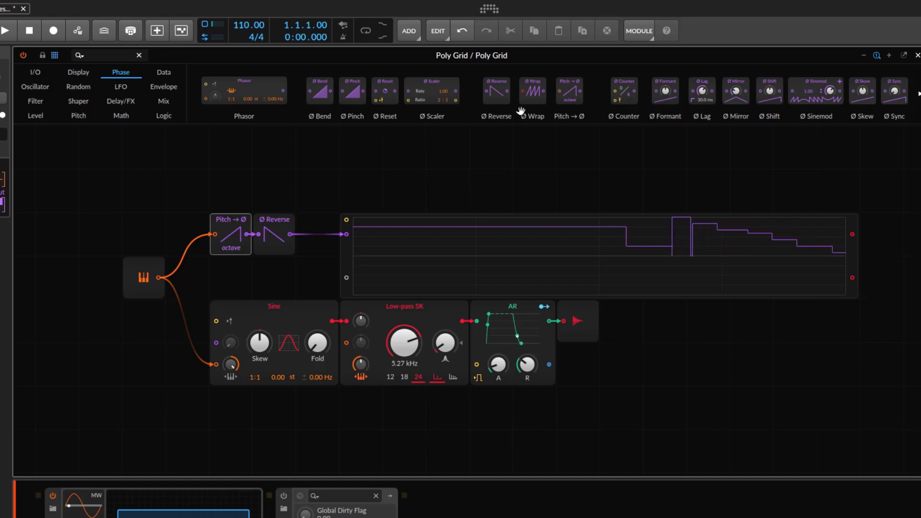
pyautogui.moveTo(320, 92); pyautogui.dragTo(321, 262)
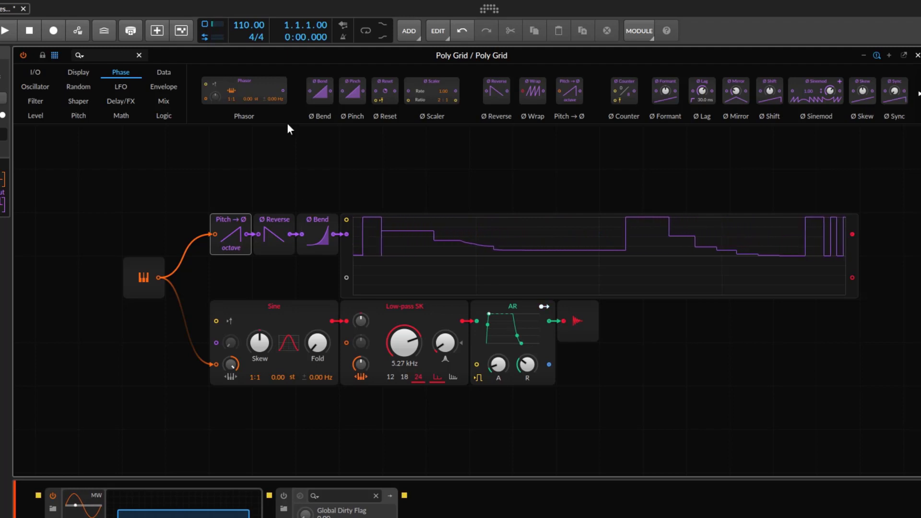
# Delete the Pitch → Ø, Ø Reverse, Ø Bend, Pitch In and Sine modules
pyautogui.moveTo(172, 181); pyautogui.dragTo(331, 254)
pyautogui.press('Delete')
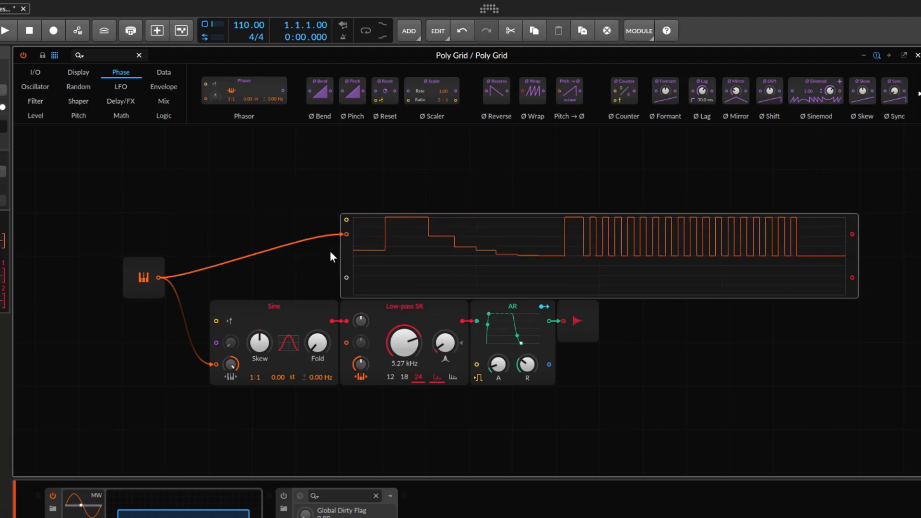
pyautogui.press('Delete')
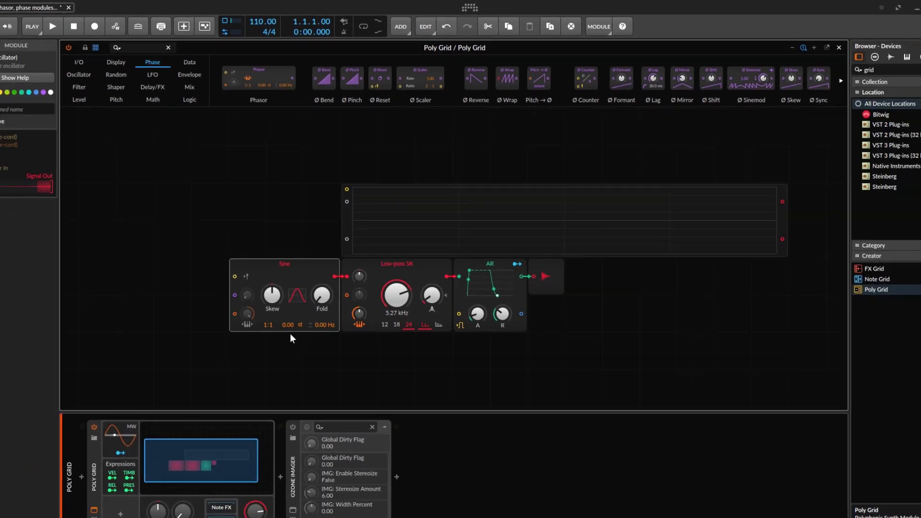
pyautogui.press('Delete')
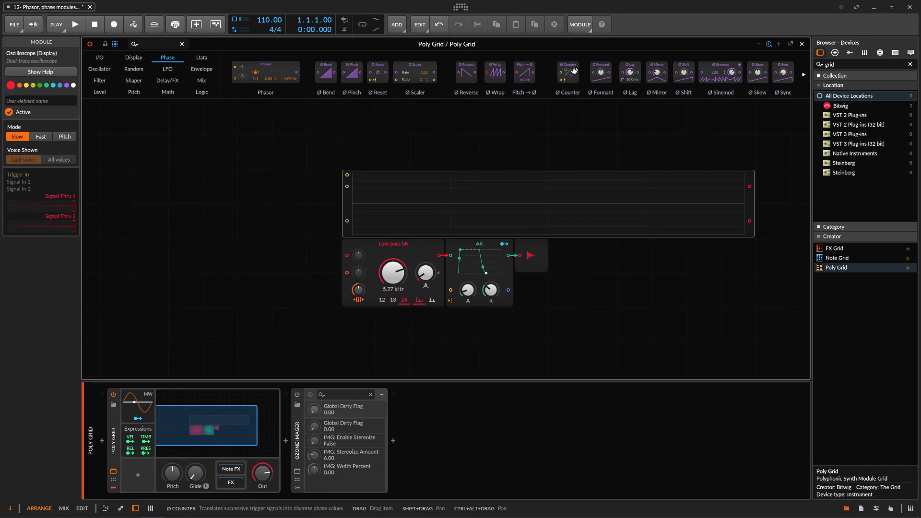
# Place a Ø Counter module beside the Oscilloscope, and connect its output to the Oscilloscope's first input
pyautogui.moveTo(574, 71); pyautogui.dragTo(195, 159)
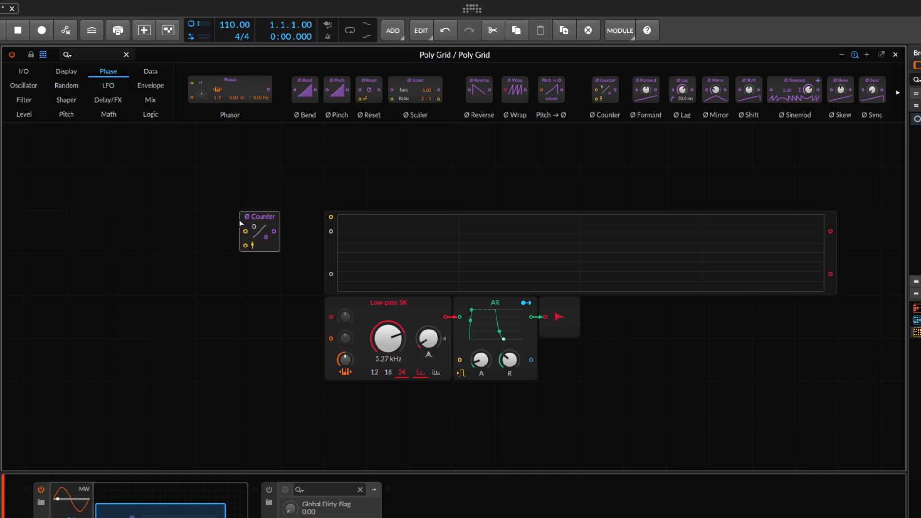
pyautogui.moveTo(241, 223); pyautogui.dragTo(222, 227)
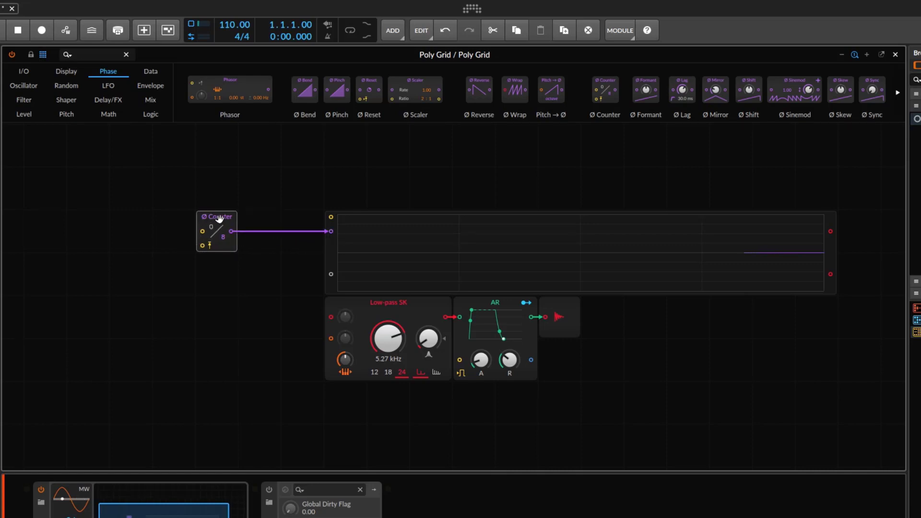
pyautogui.moveTo(218, 219); pyautogui.dragTo(262, 219)
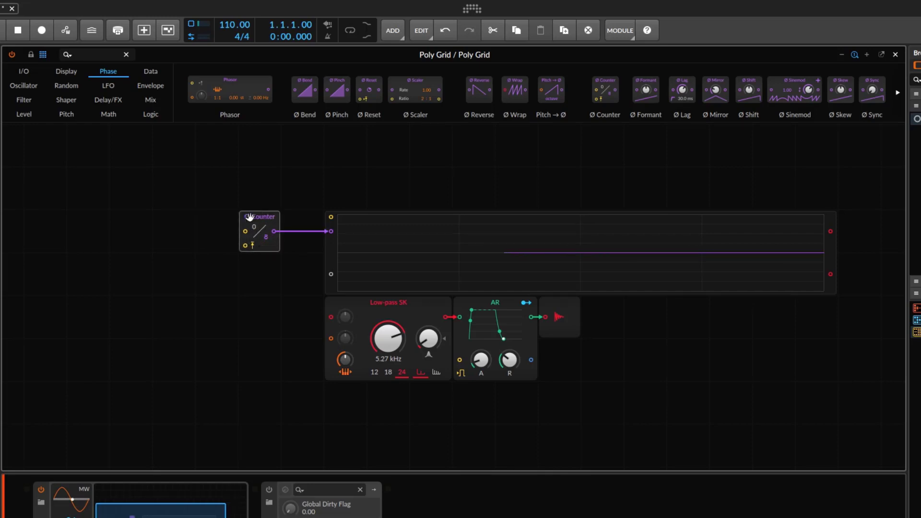
# Place a Triggers module before the Ø Counter so that its output feeds the counter's trigger input
pyautogui.click(103, 86)
pyautogui.click(76, 84)
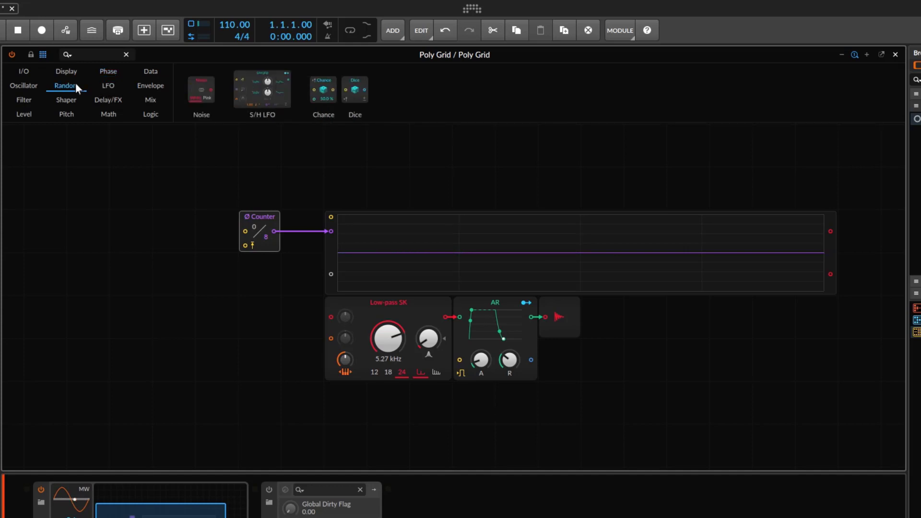
pyautogui.click(149, 72)
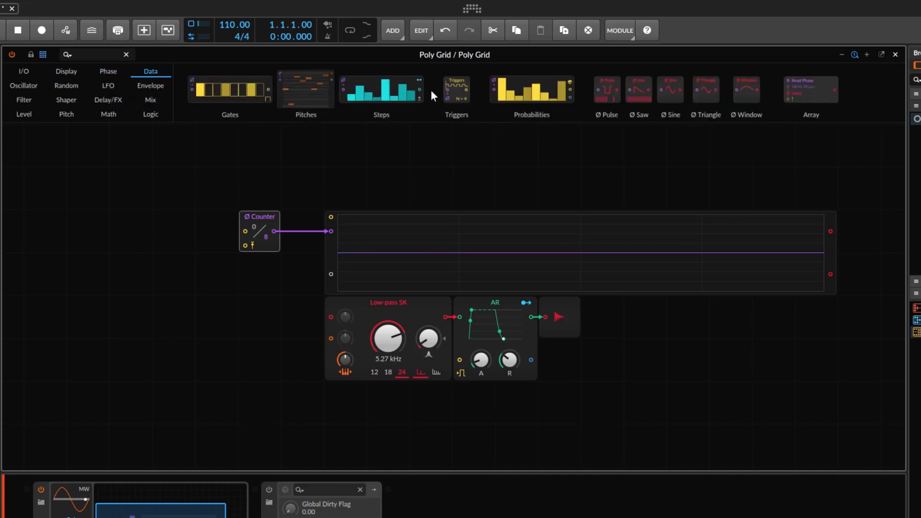
pyautogui.moveTo(456, 90); pyautogui.dragTo(245, 230)
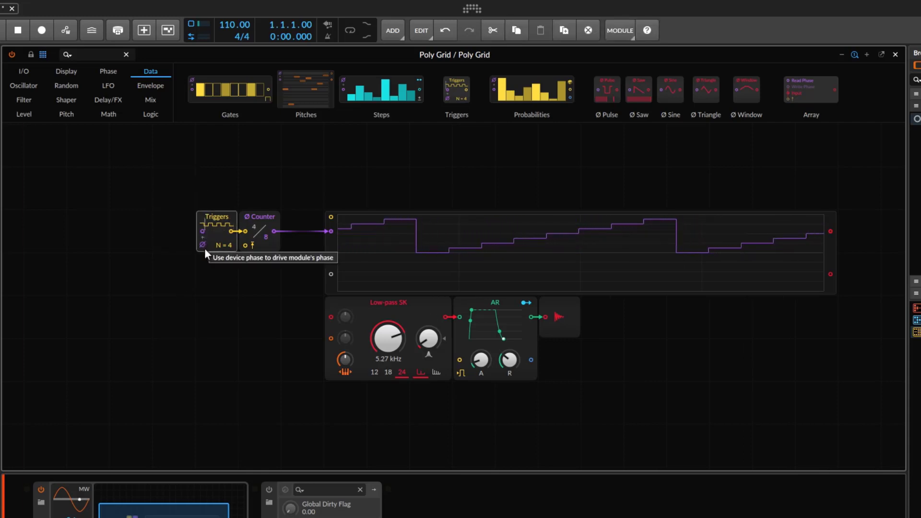
pyautogui.moveTo(171, 192); pyautogui.dragTo(225, 250)
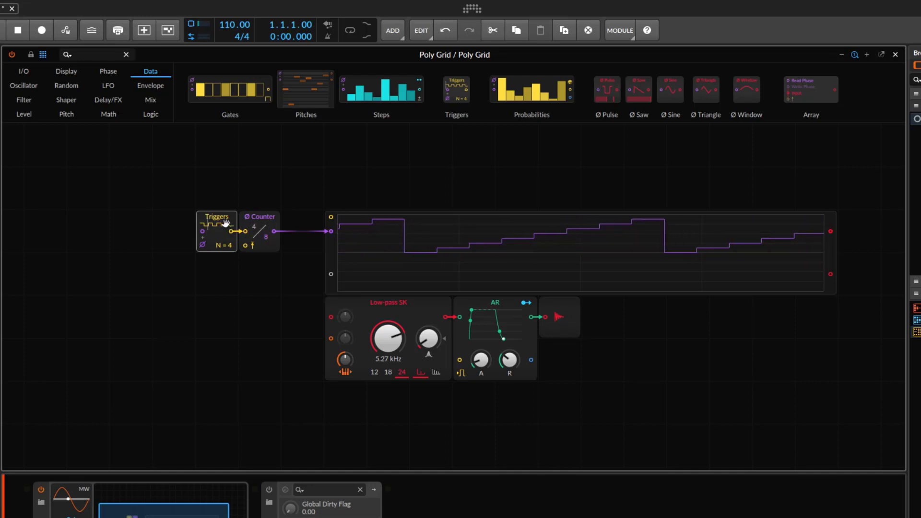
# Try 3 steps on the Ø Counter before setting it to 25, and set the Triggers module to N = 8
pyautogui.moveTo(163, 196); pyautogui.dragTo(267, 260)
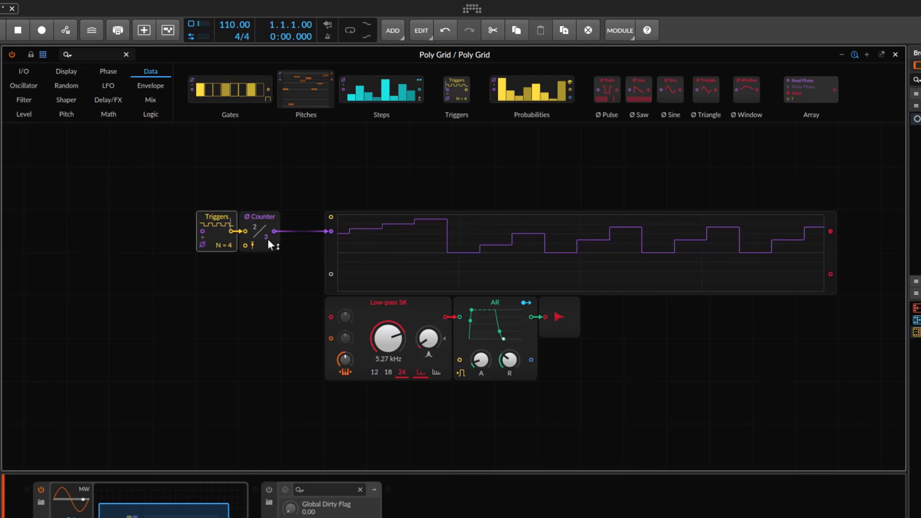
pyautogui.moveTo(267, 240); pyautogui.dragTo(267, 165)
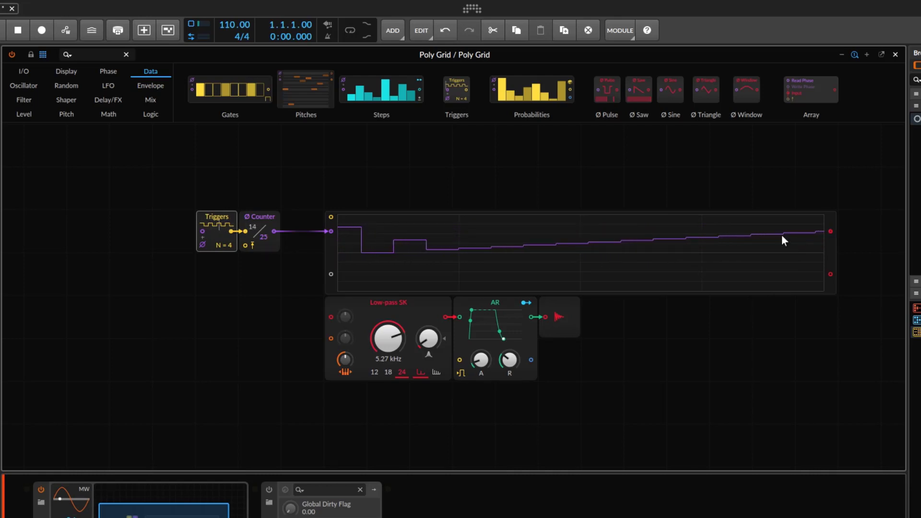
pyautogui.moveTo(224, 245); pyautogui.dragTo(225, 227)
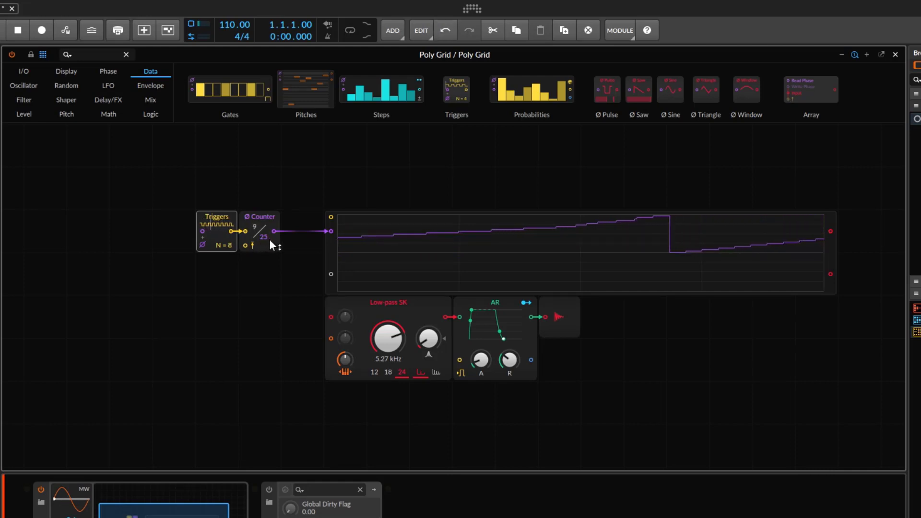
# Shift Triggers and Ø Counter away from the Oscilloscope, and insert a Ø Bend after the counter with a convex curve
pyautogui.moveTo(182, 198); pyautogui.dragTo(319, 271)
pyautogui.moveTo(267, 220); pyautogui.dragTo(225, 219)
pyautogui.click(109, 72)
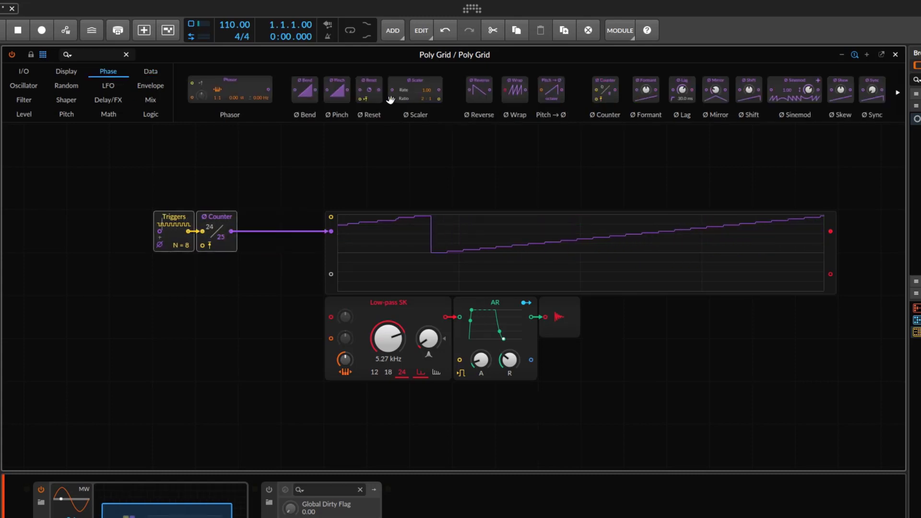
pyautogui.moveTo(313, 98); pyautogui.dragTo(283, 308)
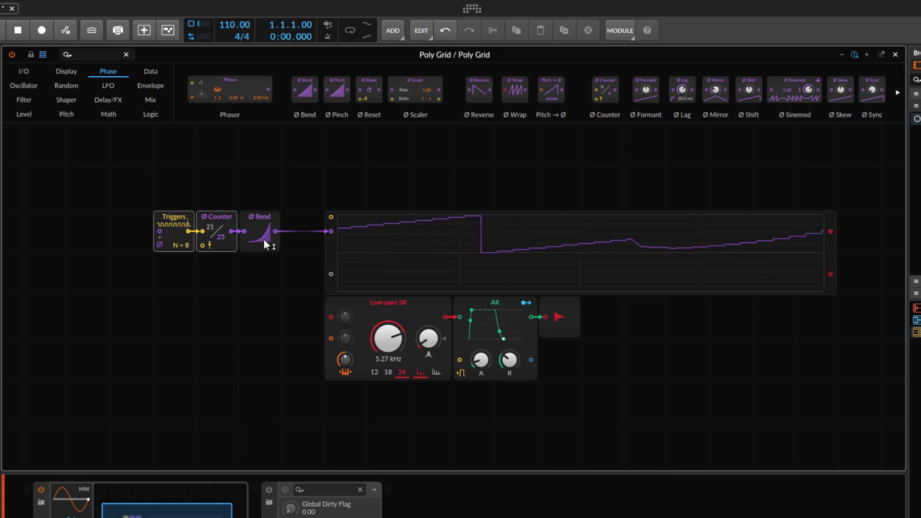
pyautogui.moveTo(263, 238); pyautogui.dragTo(263, 205)
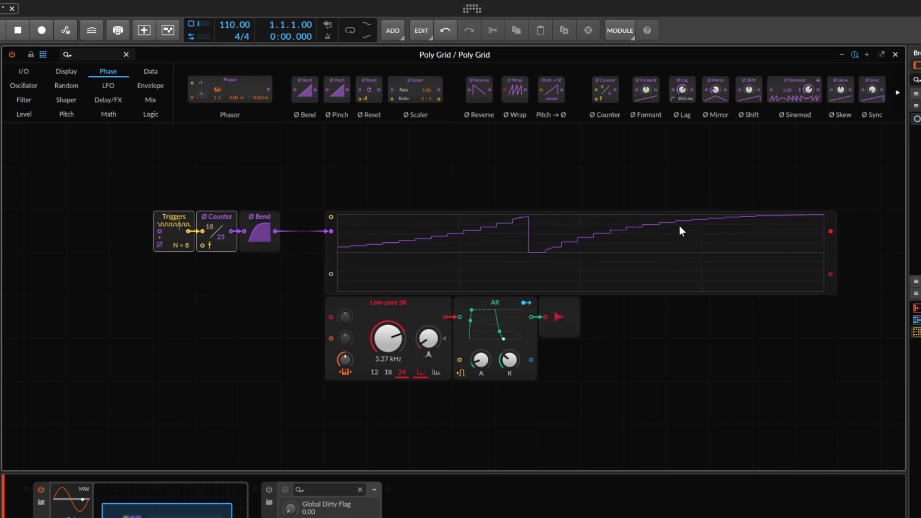
# Delete the Triggers, Ø Counter and Ø Bend modules, and place a Phasor feeding the Low-pass SK filter
pyautogui.moveTo(138, 186); pyautogui.dragTo(287, 258)
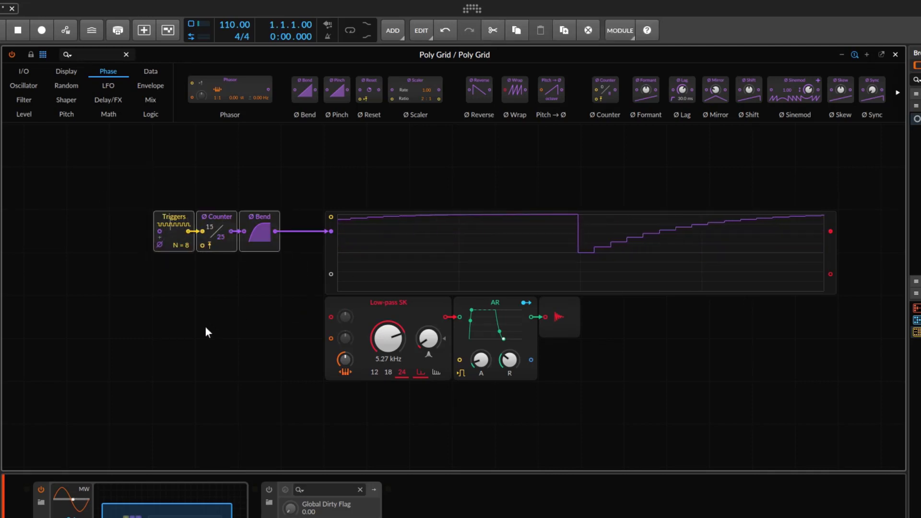
pyautogui.press('Delete')
pyautogui.moveTo(249, 92); pyautogui.dragTo(134, 266)
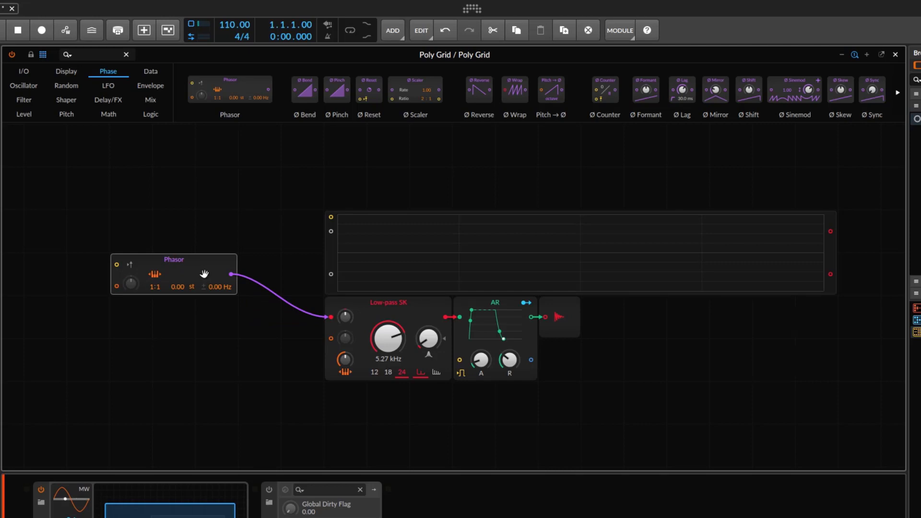
# Move the Phasor level with the Oscilloscope input, insert a Ø Formant after it, and shift the Oscilloscope closer
pyautogui.moveTo(197, 255)
pyautogui.mouseDown()
pyautogui.moveTo(155, 255)
pyautogui.moveTo(150, 244)
pyautogui.mouseUp()
pyautogui.moveTo(640, 92); pyautogui.dragTo(213, 235)
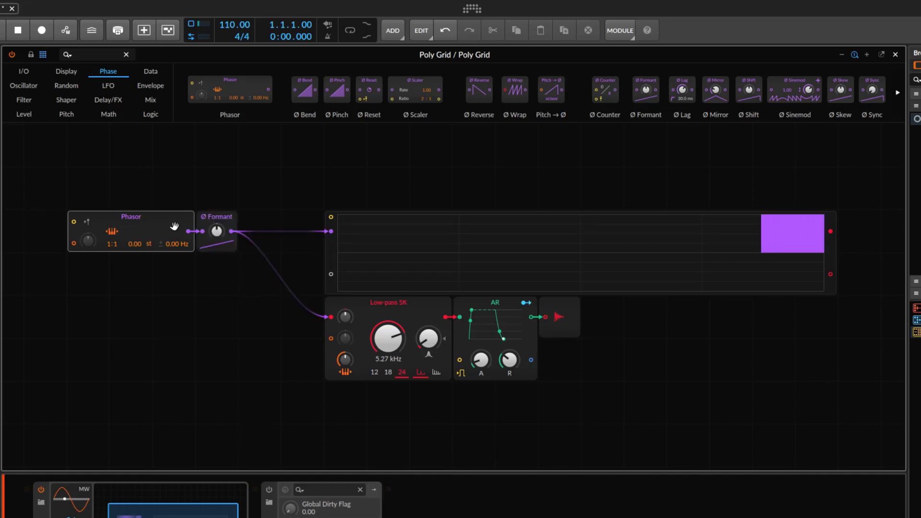
pyautogui.moveTo(333, 249); pyautogui.dragTo(290, 248)
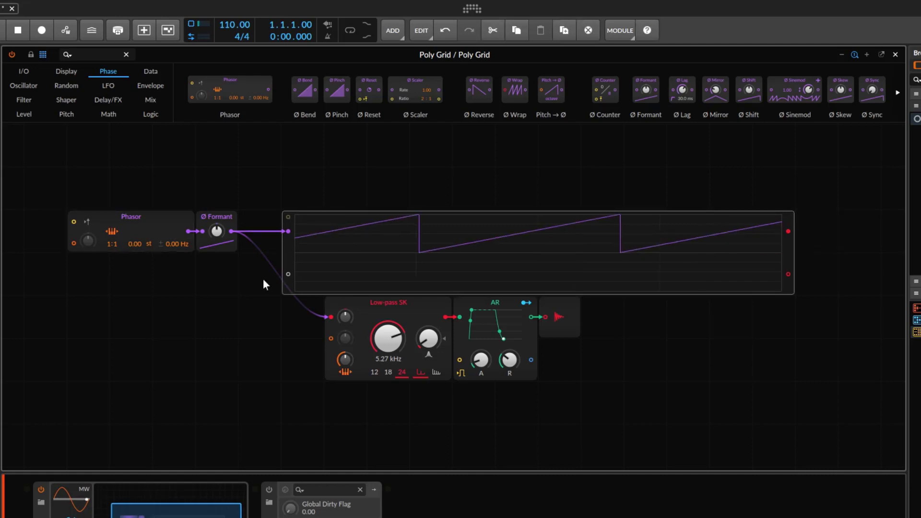
pyautogui.click(139, 223)
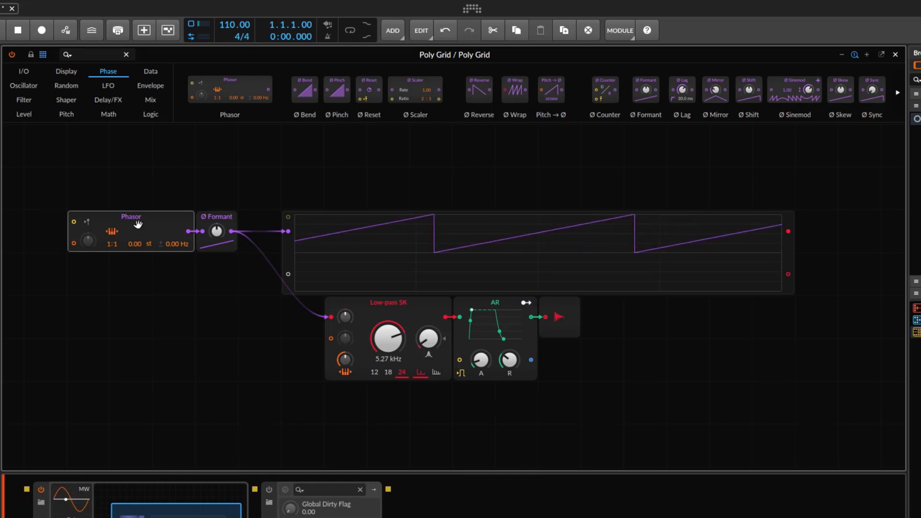
# Try a high positive amount and -48.00 st on the Ø Formant before setting it slightly above zero
pyautogui.click(217, 231)
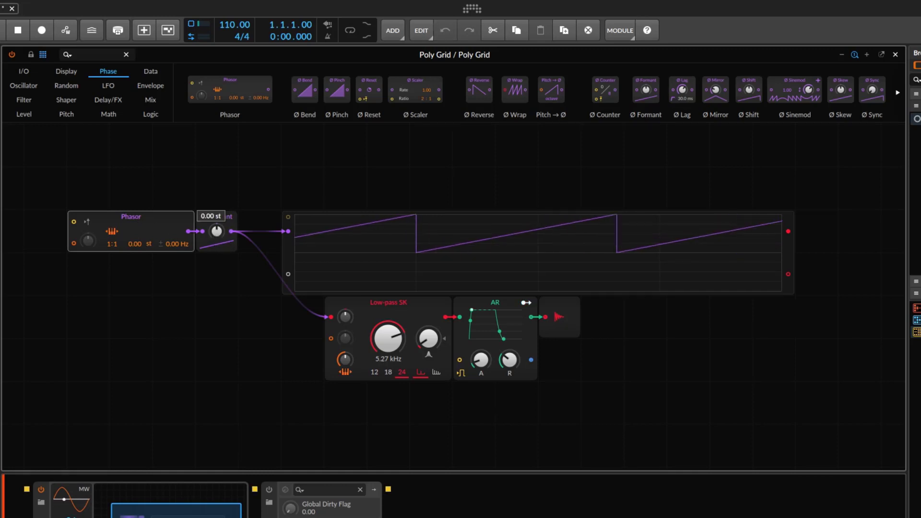
pyautogui.moveTo(217, 231); pyautogui.dragTo(217, 209)
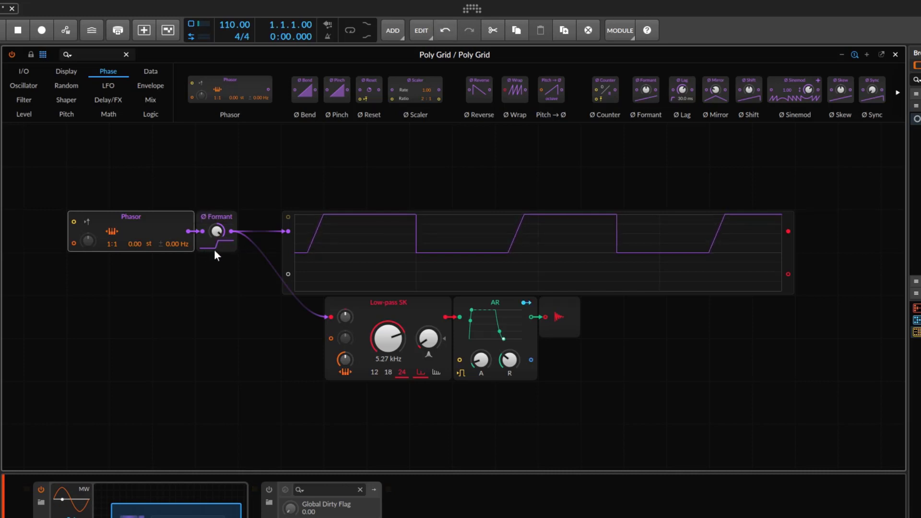
pyautogui.moveTo(218, 234)
pyautogui.mouseDown()
pyautogui.moveTo(218, 219)
pyautogui.moveTo(218, 240)
pyautogui.mouseUp()
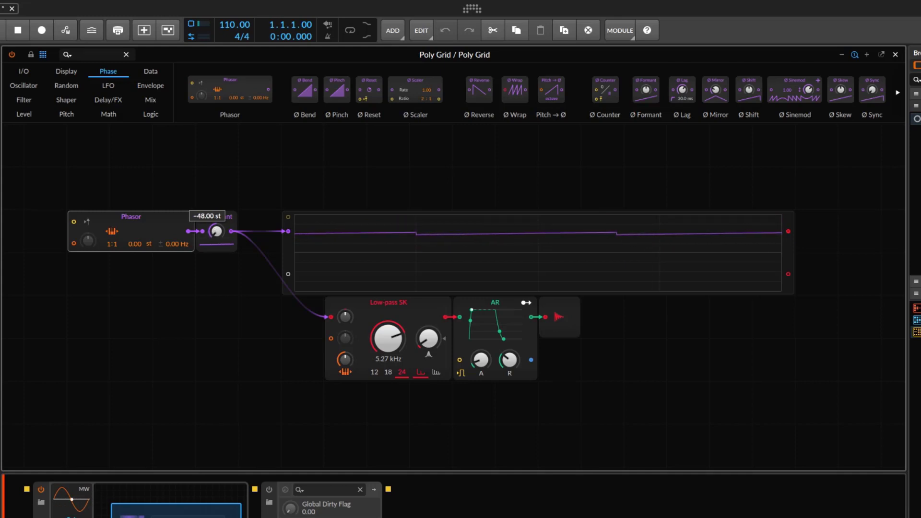
pyautogui.moveTo(217, 241); pyautogui.dragTo(250, 223)
# Move the Phasor away from the Ø Formant and insert a Ø Sine from the Data modules between them
pyautogui.click(220, 217)
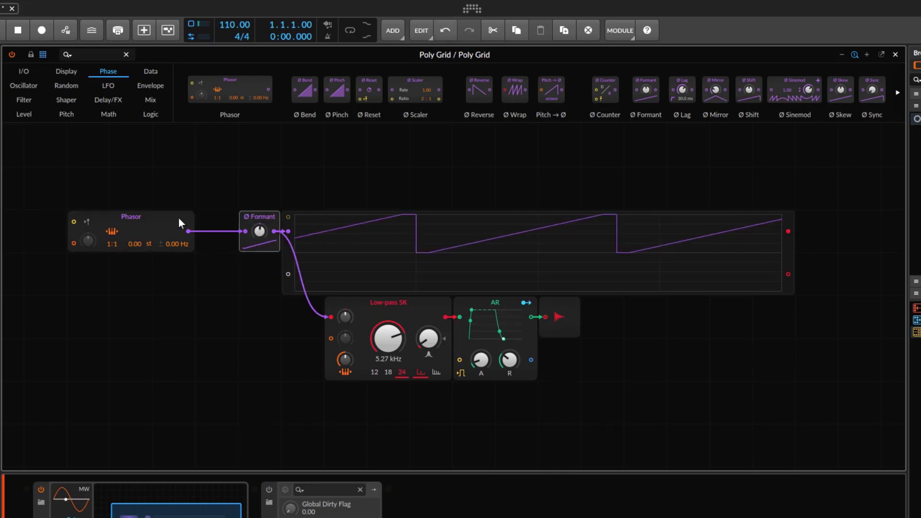
pyautogui.click(171, 230)
pyautogui.moveTo(154, 221); pyautogui.dragTo(138, 219)
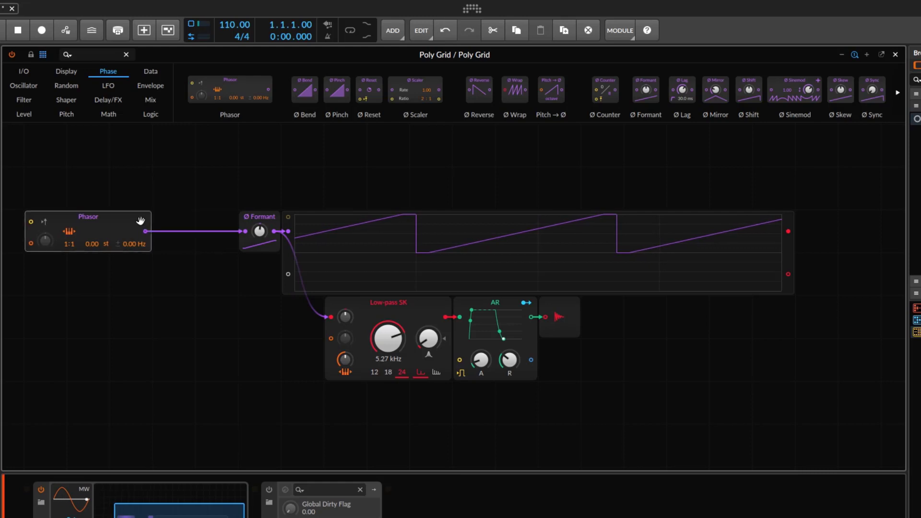
pyautogui.moveTo(248, 217); pyautogui.dragTo(208, 215)
pyautogui.click(151, 72)
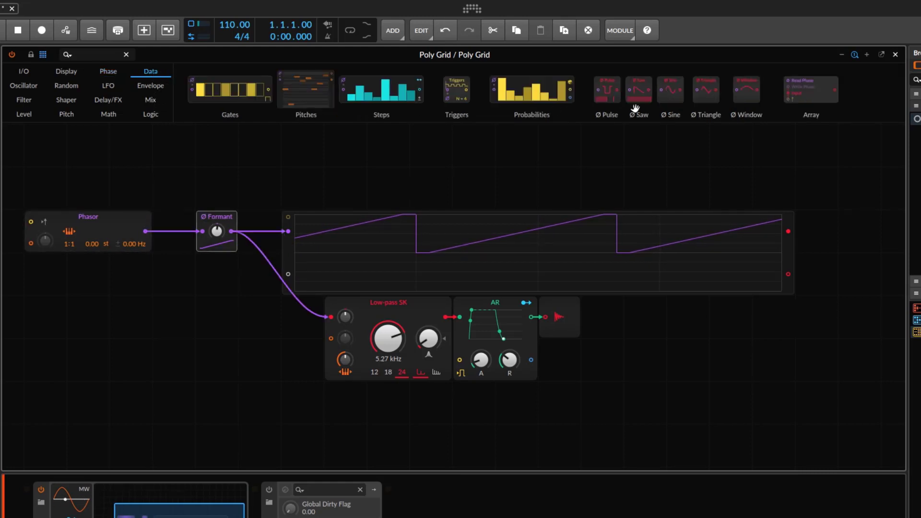
pyautogui.click(639, 86)
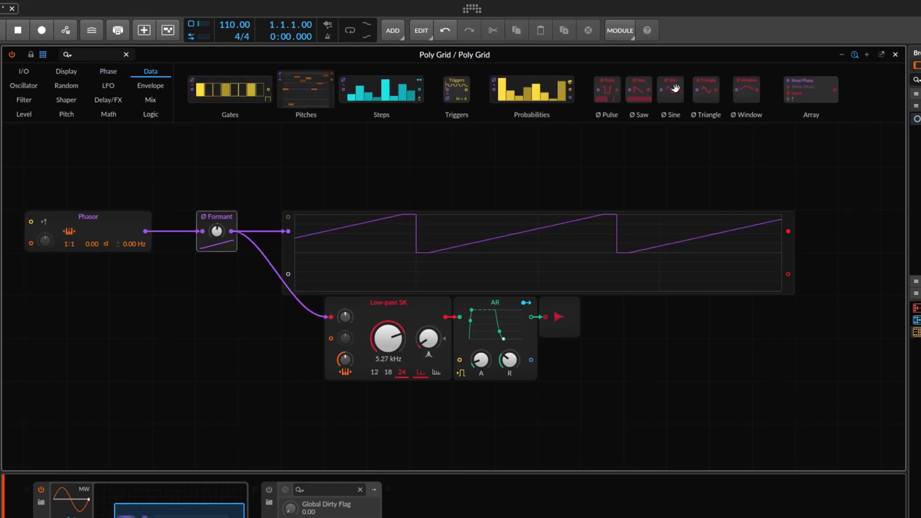
pyautogui.moveTo(267, 222); pyautogui.dragTo(149, 232)
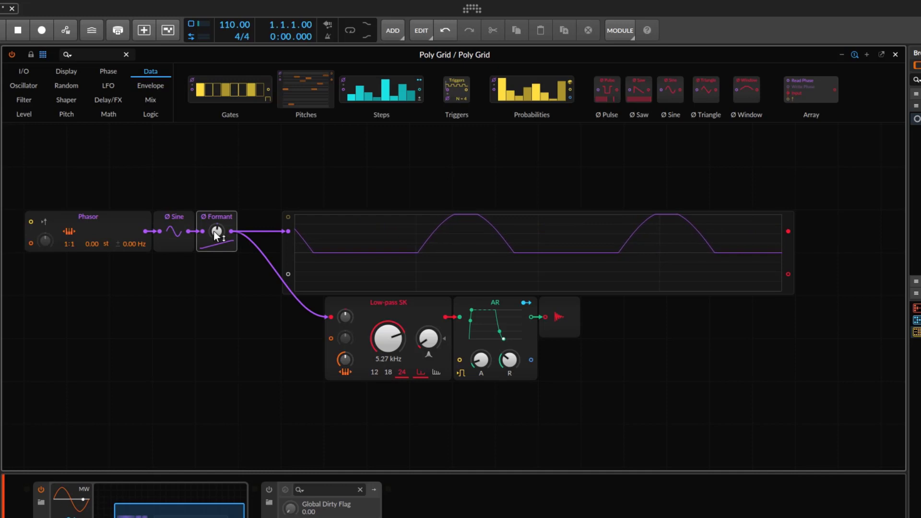
# Reorder the chain so Ø Formant comes before Ø Sine, and raise the formant amount to produce narrow sine pulses
pyautogui.moveTo(214, 231)
pyautogui.mouseDown()
pyautogui.moveTo(214, 207)
pyautogui.moveTo(214, 233)
pyautogui.mouseUp()
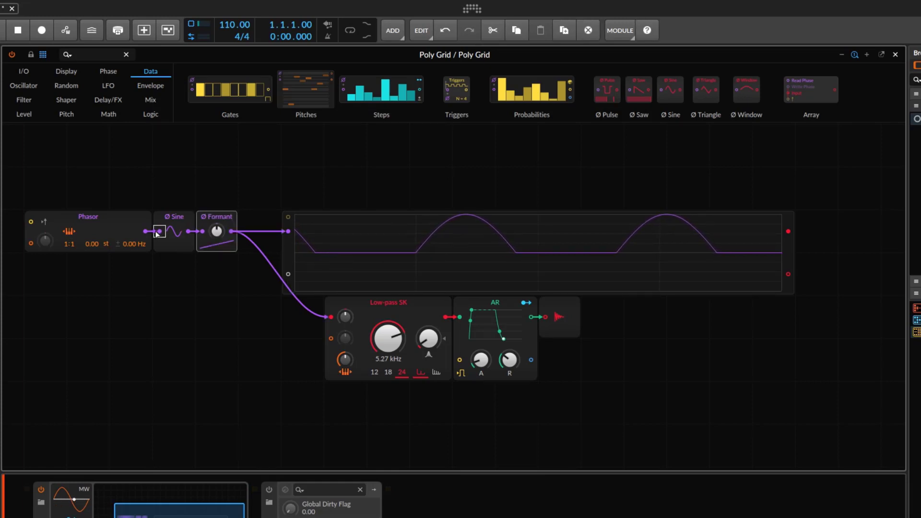
pyautogui.moveTo(150, 234); pyautogui.dragTo(173, 196)
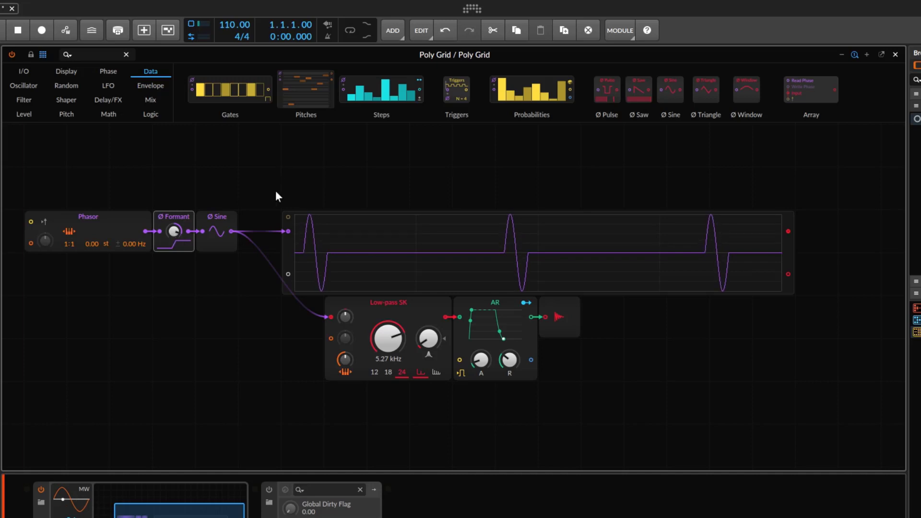
pyautogui.click(108, 71)
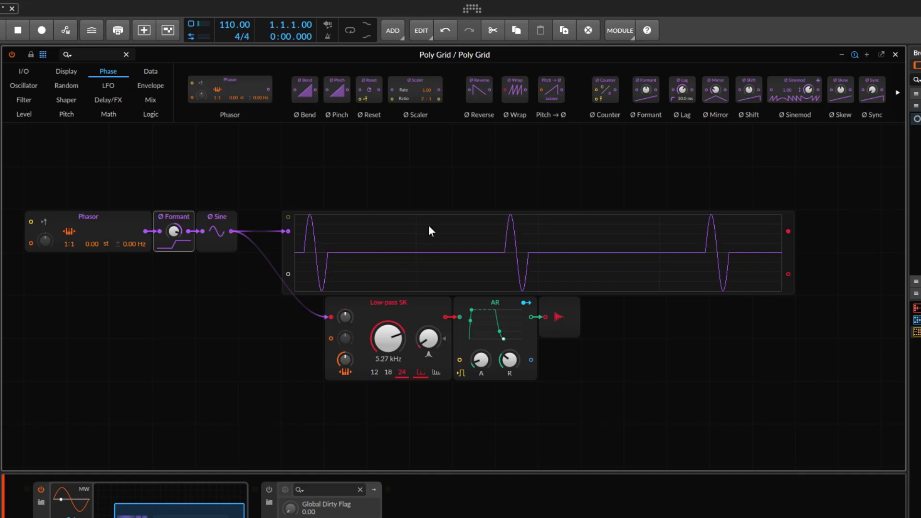
pyautogui.moveTo(174, 231); pyautogui.dragTo(175, 218)
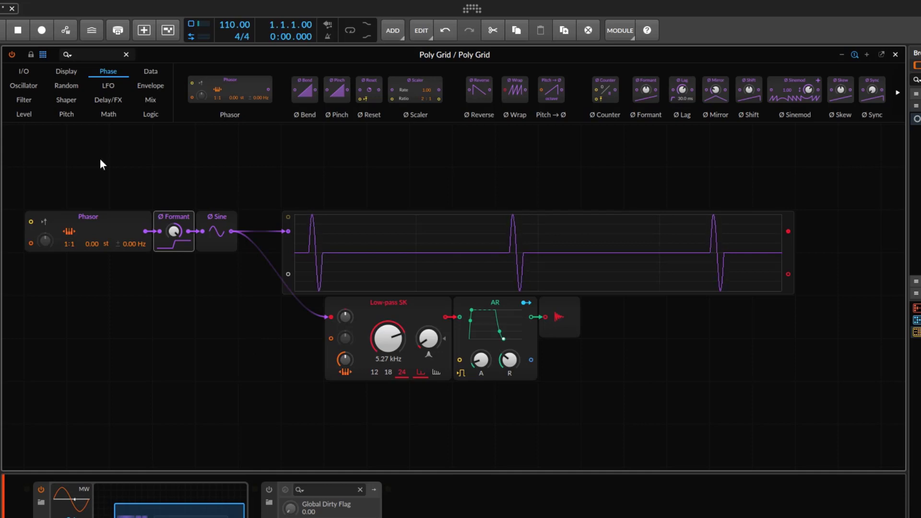
# Delete the Ø Sine module and lower the Ø Formant amount to widen the ramp
pyautogui.click(219, 220)
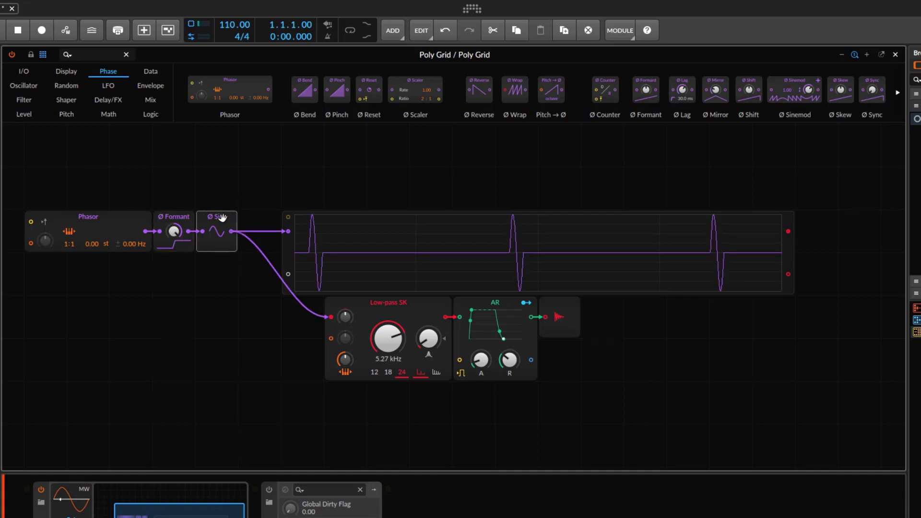
pyautogui.press('Delete')
pyautogui.moveTo(177, 235); pyautogui.dragTo(177, 183)
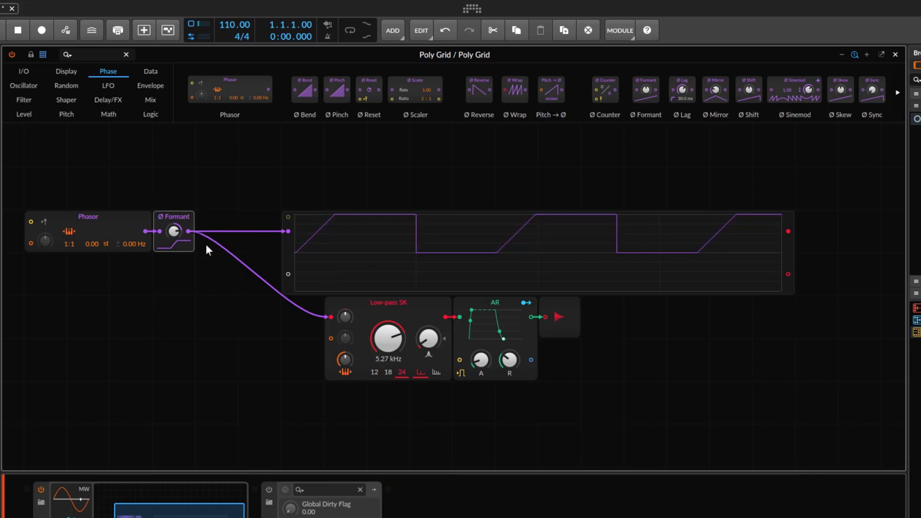
# Place an LFO above the Phasor, connect its output to the Ø Formant input, and adjust the Oscilloscope's display
pyautogui.click(108, 86)
pyautogui.moveTo(238, 90); pyautogui.dragTo(36, 157)
pyautogui.moveTo(145, 146); pyautogui.dragTo(160, 232)
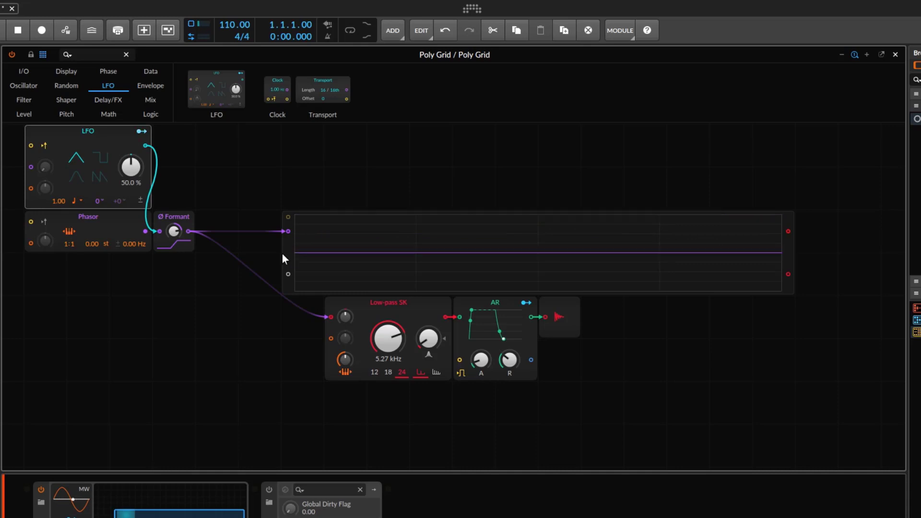
pyautogui.moveTo(238, 210); pyautogui.dragTo(293, 254)
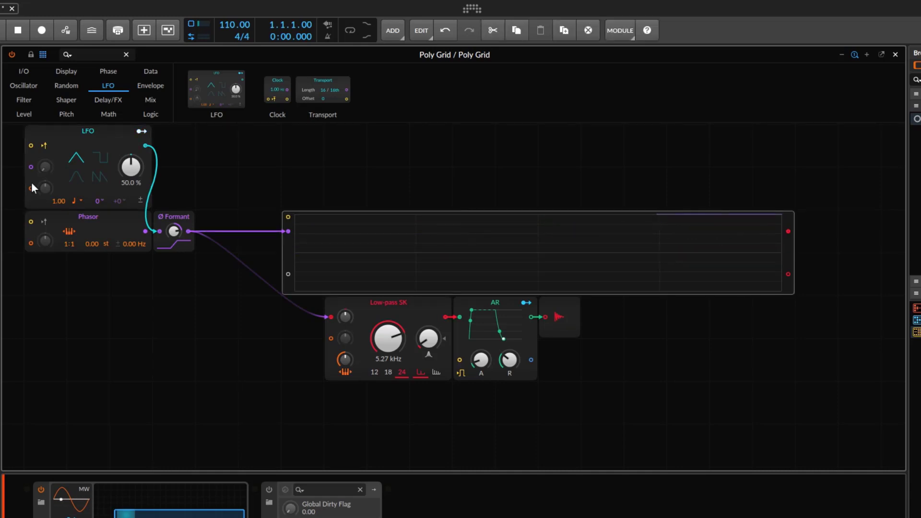
# Switch the LFO to its sawtooth shape, set its knob to 21.5 %, and change the Ø Formant amount to near zero
pyautogui.click(102, 177)
pyautogui.moveTo(128, 168); pyautogui.dragTo(129, 185)
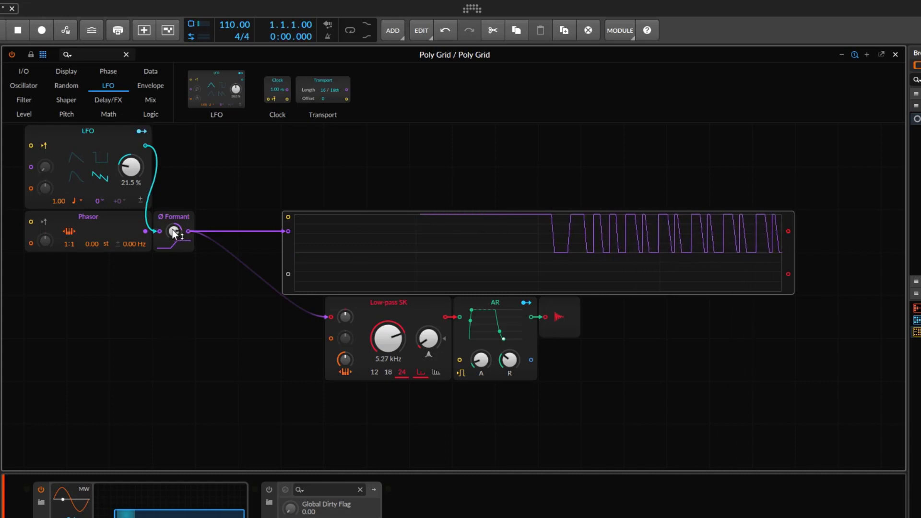
pyautogui.moveTo(171, 229)
pyautogui.mouseDown()
pyautogui.moveTo(171, 249)
pyautogui.moveTo(168, 218)
pyautogui.mouseUp()
# Delete the LFO and the Ø Formant modules, leaving the Phasor in front of the Oscilloscope
pyautogui.click(100, 140)
pyautogui.press('Delete')
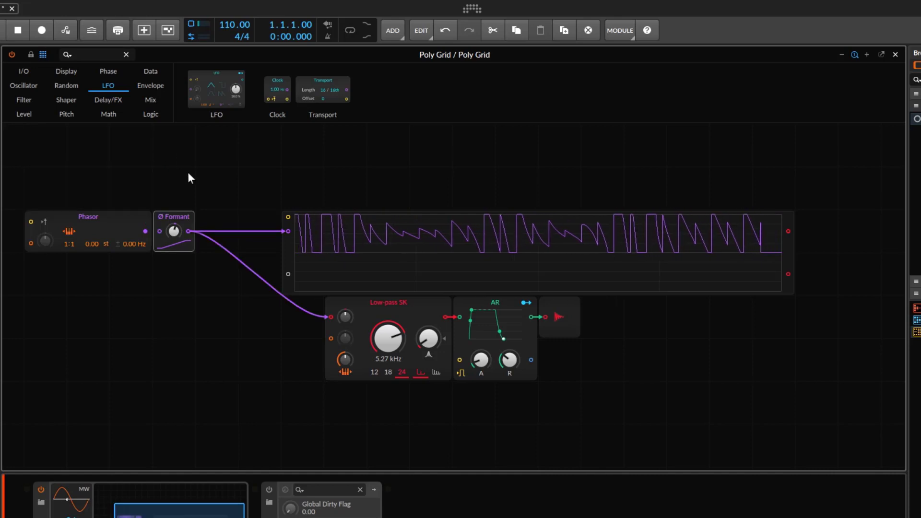
pyautogui.click(108, 71)
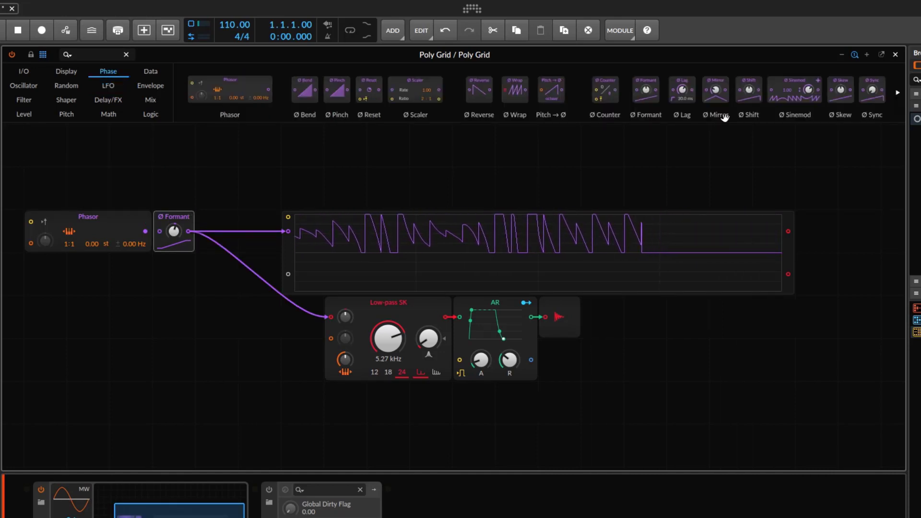
pyautogui.press('Delete')
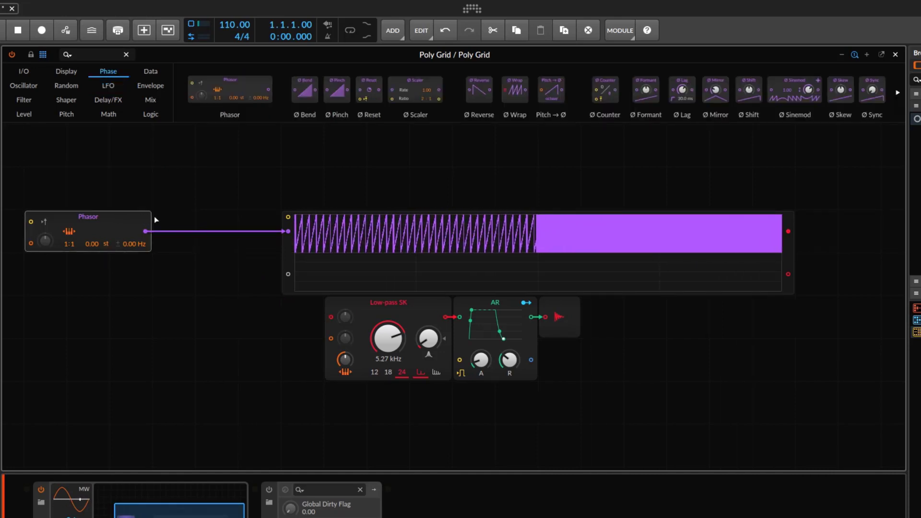
# Insert a Ø Lag between the Phasor and the Oscilloscope and set its lag time to 0.01 ms
pyautogui.moveTo(147, 215)
pyautogui.mouseDown()
pyautogui.moveTo(191, 214)
pyautogui.moveTo(142, 224)
pyautogui.mouseUp()
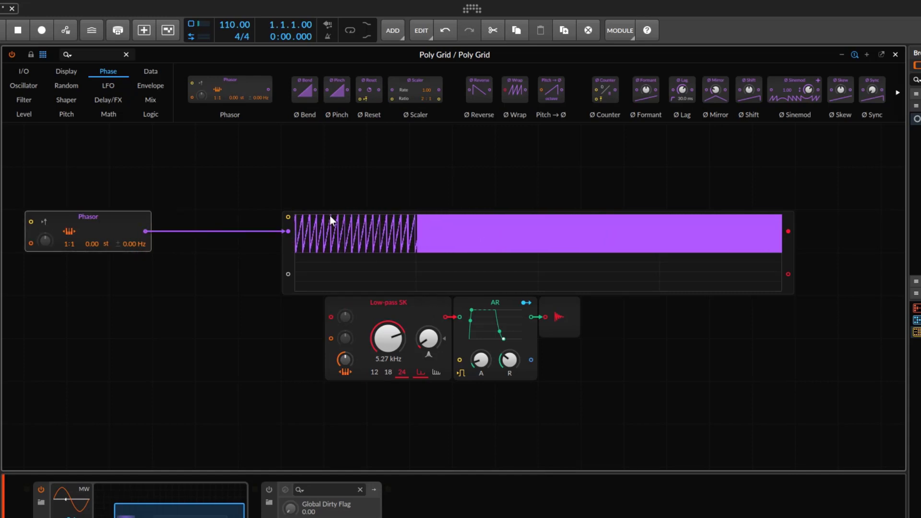
pyautogui.moveTo(672, 121)
pyautogui.mouseDown()
pyautogui.moveTo(422, 199)
pyautogui.moveTo(151, 229)
pyautogui.mouseUp()
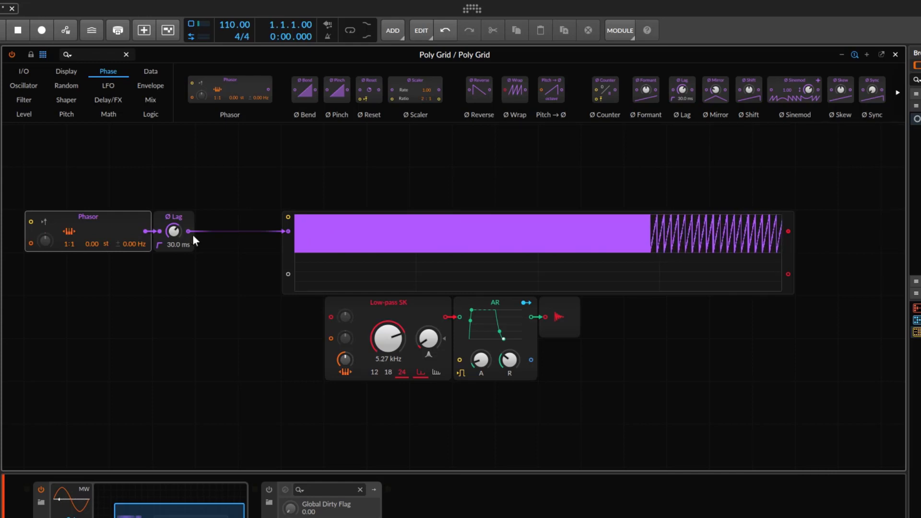
pyautogui.moveTo(174, 231); pyautogui.dragTo(174, 259)
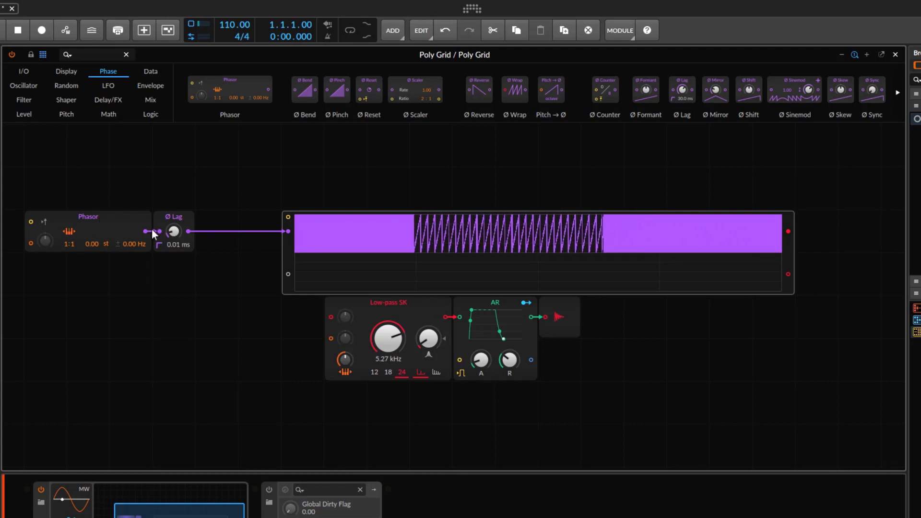
# Connect the Phasor output directly to the Low-pass SK input and raise the Ø Lag time to 0.27 ms, then 0.93 ms
pyautogui.moveTo(152, 228); pyautogui.dragTo(332, 317)
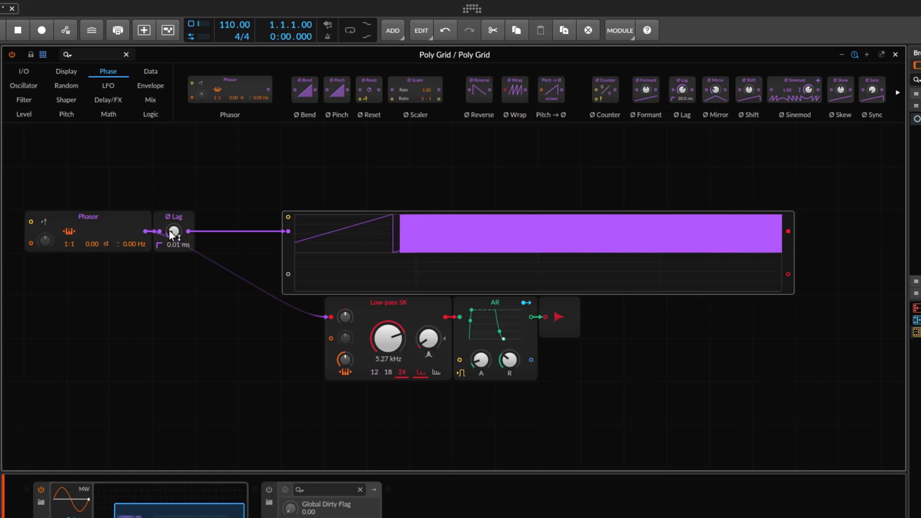
pyautogui.moveTo(169, 231); pyautogui.dragTo(169, 230)
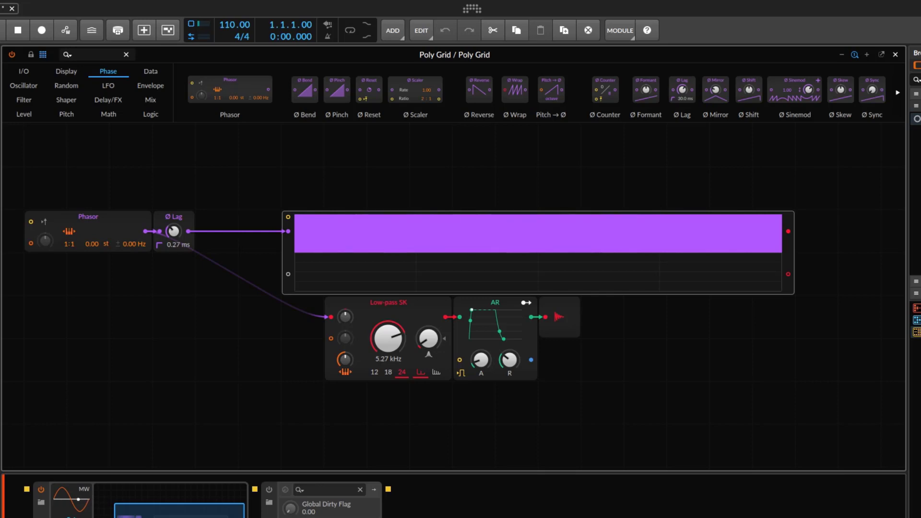
pyautogui.moveTo(169, 230); pyautogui.dragTo(158, 233)
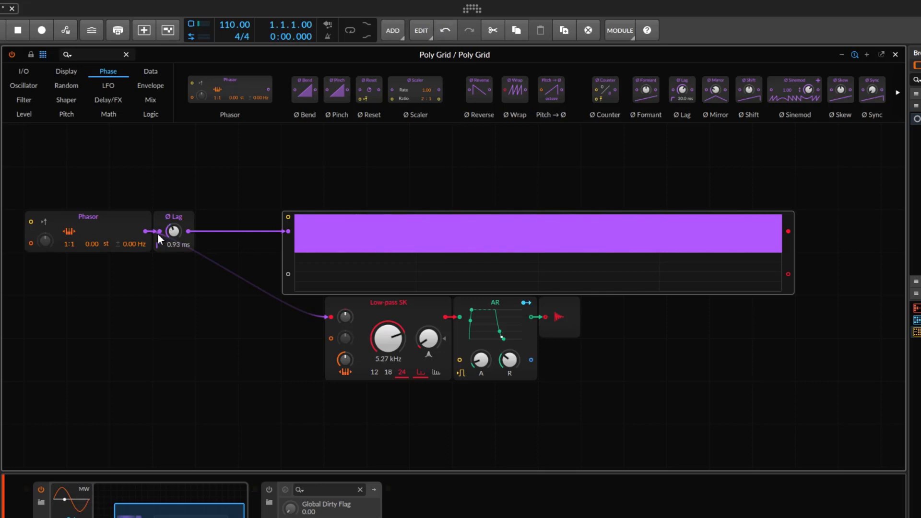
# Feed the Low-pass SK from the Ø Lag output instead, and raise the lag time through 14.7 ms and 25.5 ms to 134 ms
pyautogui.moveTo(333, 317); pyautogui.dragTo(295, 321)
pyautogui.moveTo(188, 231); pyautogui.dragTo(330, 318)
pyautogui.moveTo(174, 231); pyautogui.dragTo(174, 226)
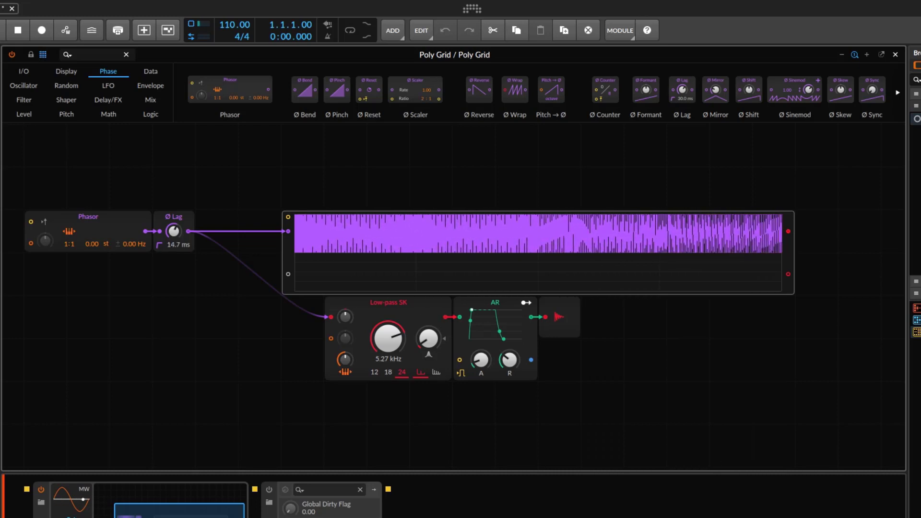
pyautogui.moveTo(174, 231); pyautogui.dragTo(184, 233)
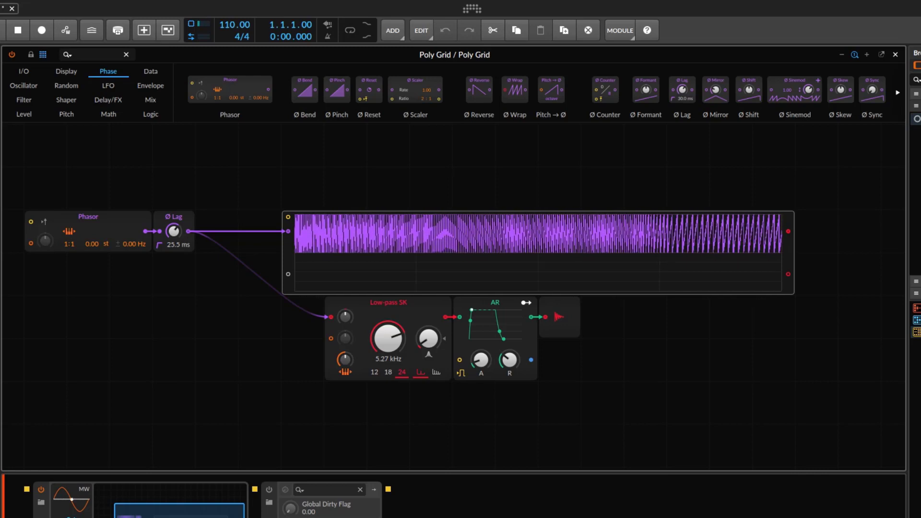
pyautogui.moveTo(174, 232); pyautogui.dragTo(173, 231)
# Delete the Ø Lag and Phasor modules from the patch
pyautogui.click(270, 175)
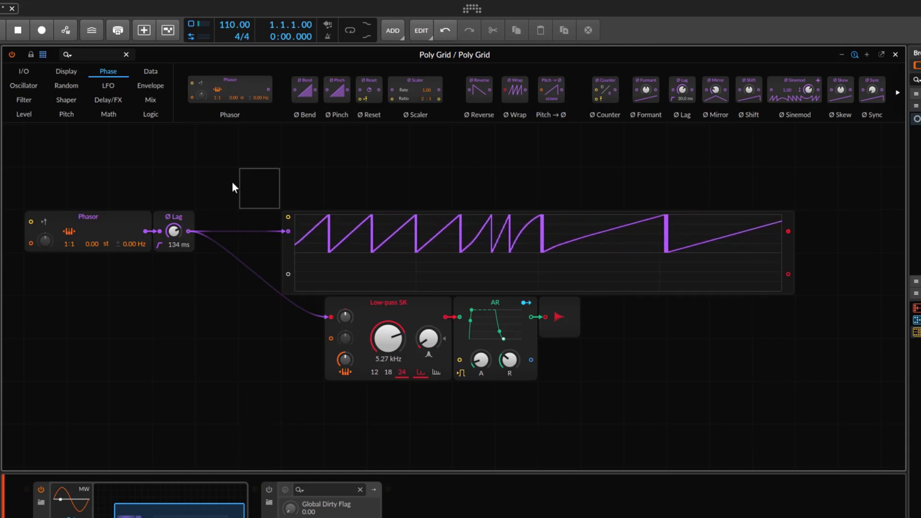
pyautogui.moveTo(220, 179); pyautogui.dragTo(178, 271)
pyautogui.press('Delete')
pyautogui.moveTo(64, 148); pyautogui.dragTo(143, 306)
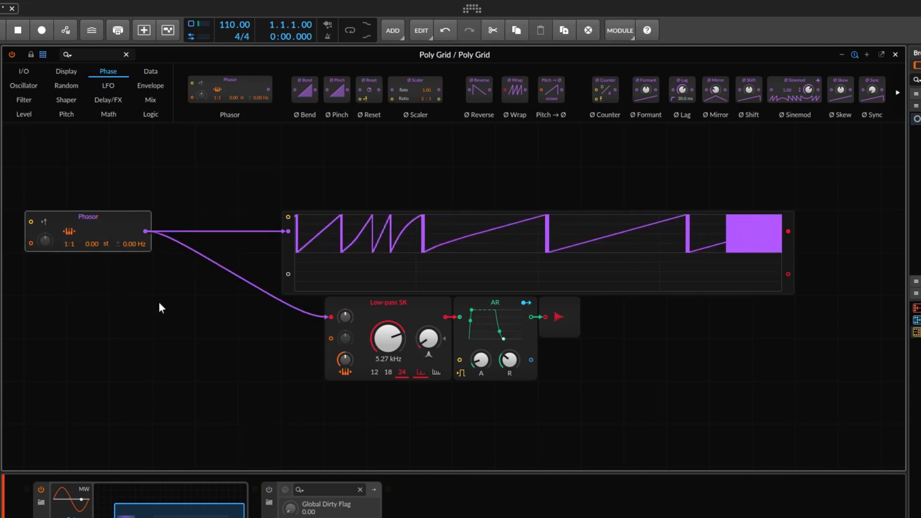
pyautogui.press('Delete')
# Place a Phase In module in front of the Oscilloscope, level with its upper input, and show the Phase modules
pyautogui.click(30, 70)
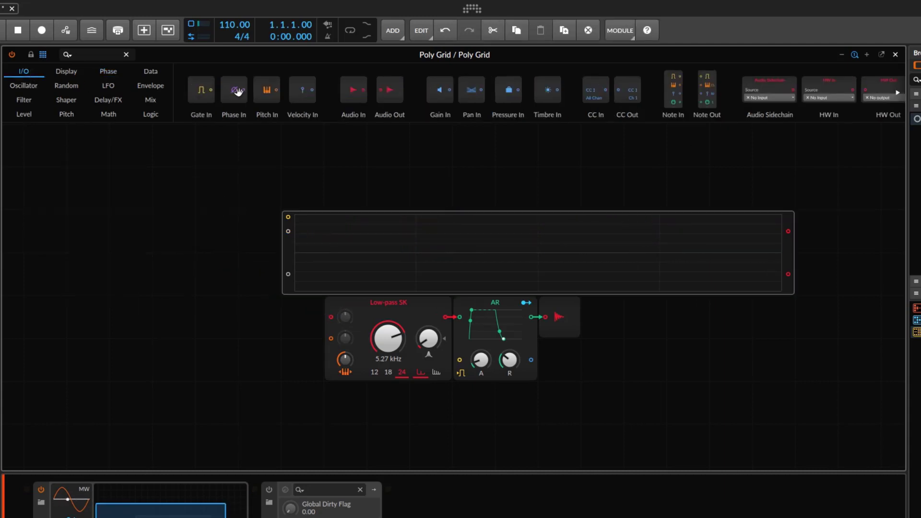
pyautogui.moveTo(233, 92); pyautogui.dragTo(122, 241)
pyautogui.click(109, 71)
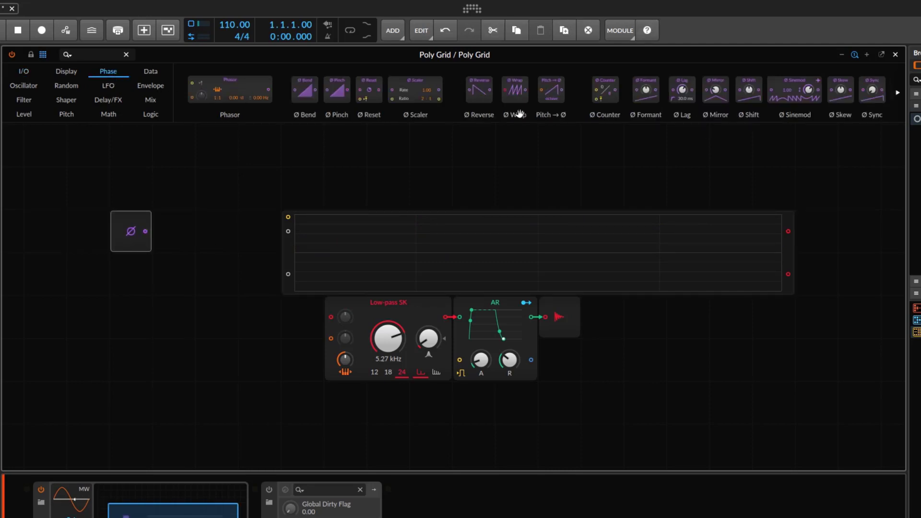
# Place a Ø Mirror module directly after the Phase In and connect its output to the Oscilloscope's first signal input
pyautogui.moveTo(716, 88); pyautogui.dragTo(176, 269)
pyautogui.click(173, 232)
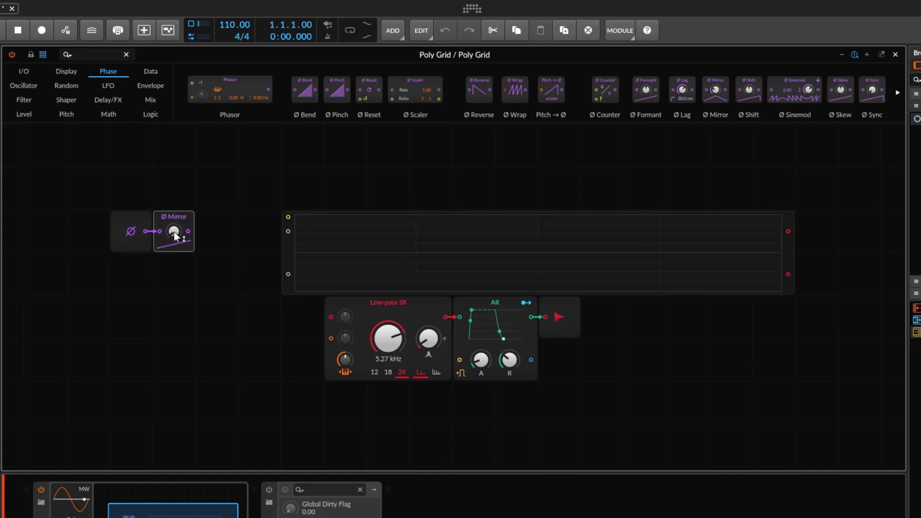
pyautogui.click(127, 229)
pyautogui.moveTo(188, 232); pyautogui.dragTo(287, 231)
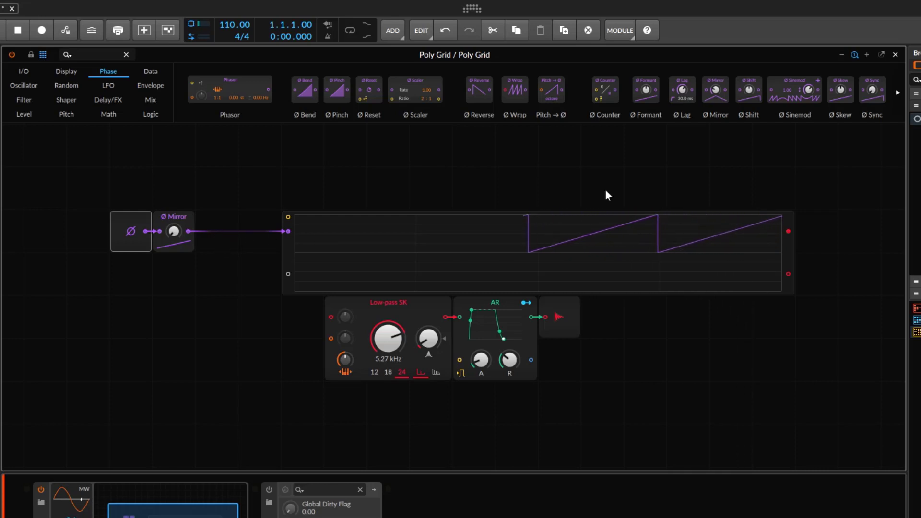
# Replace the Phase In with a Phasor feeding the Ø Mirror, and switch the Oscilloscope to Pitch mode
pyautogui.click(196, 139)
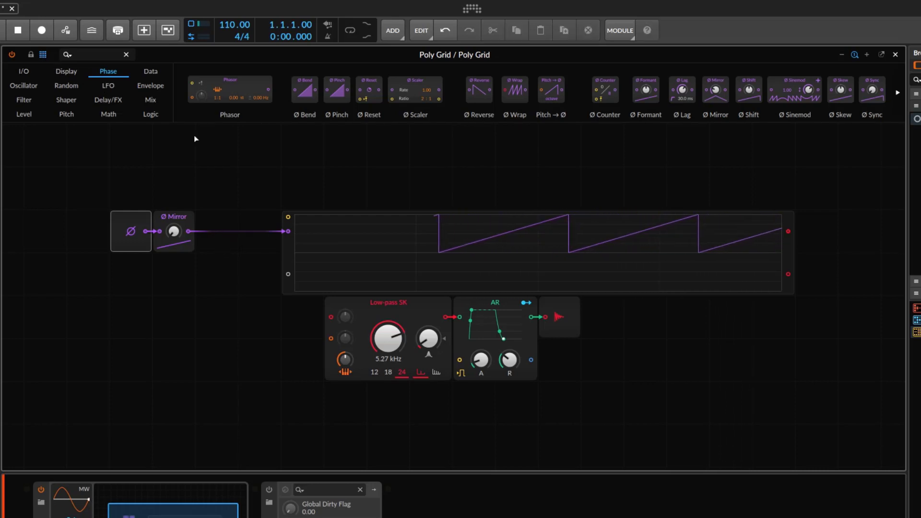
pyautogui.click(133, 245)
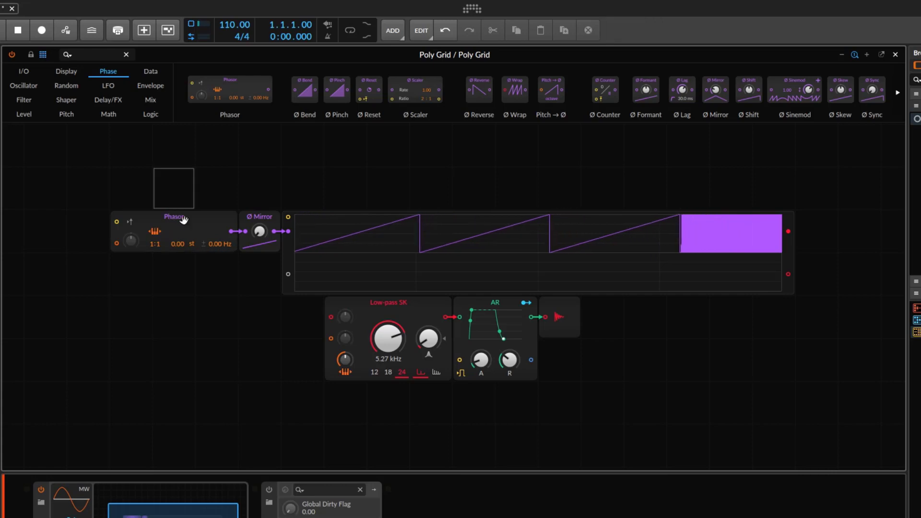
pyautogui.click(290, 233)
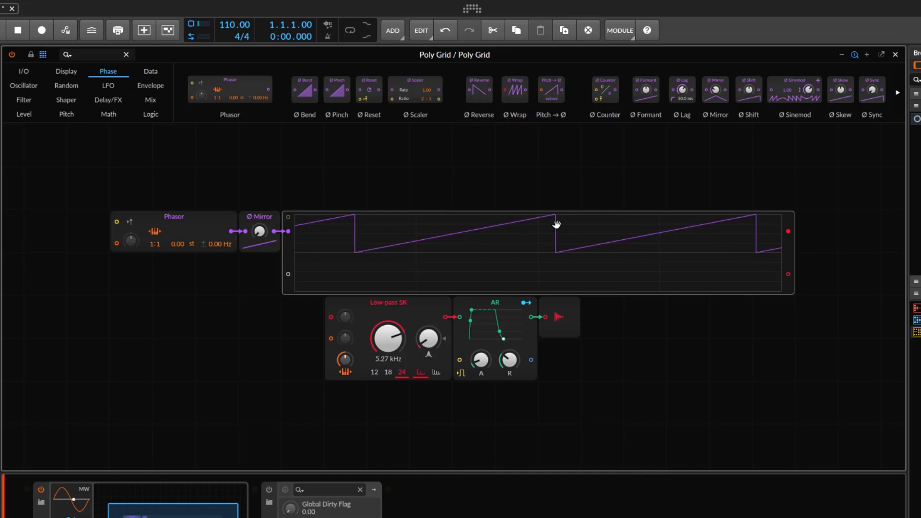
# Raise the Ø Mirror amount to a triangle wave and, after shifting both phase modules away from the Oscilloscope, feed Ø Mirror into the Low-pass SK
pyautogui.moveTo(259, 231); pyautogui.dragTo(259, 176)
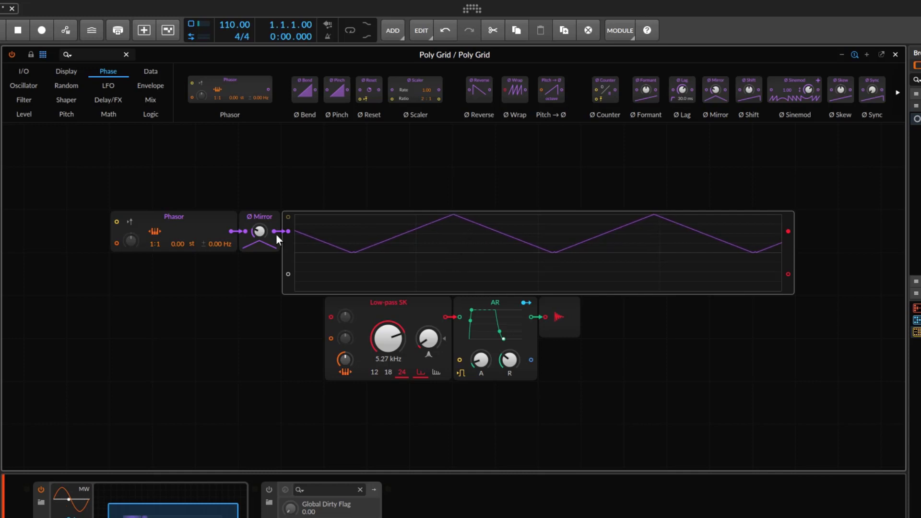
pyautogui.moveTo(259, 231); pyautogui.dragTo(177, 217)
pyautogui.moveTo(228, 230); pyautogui.dragTo(335, 316)
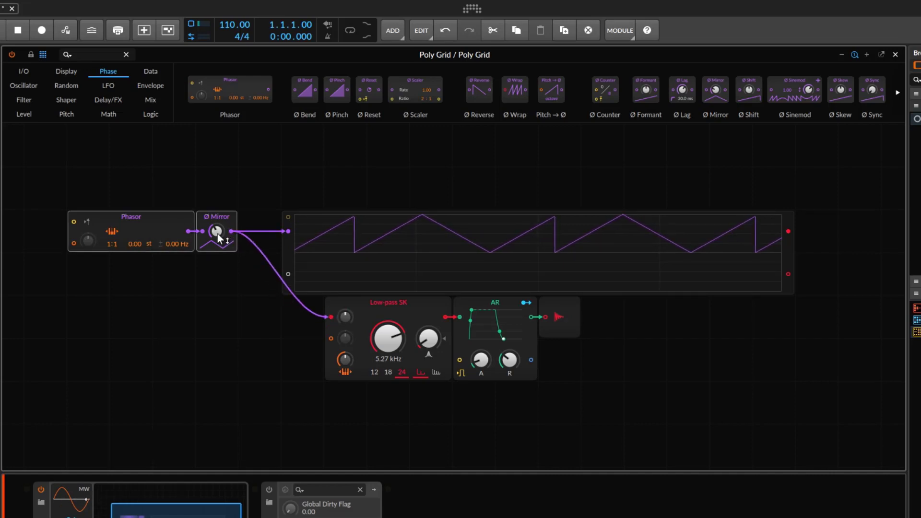
# Vary the Ø Mirror amount to reshape the triangle, and move Phasor and Ø Mirror one grid cell further from the Oscilloscope
pyautogui.moveTo(218, 235); pyautogui.dragTo(242, 278)
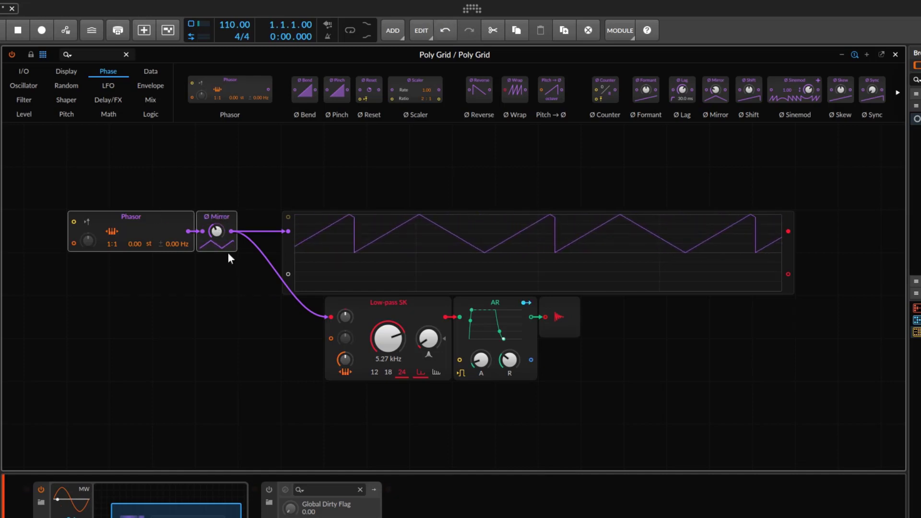
pyautogui.moveTo(165, 217); pyautogui.dragTo(122, 217)
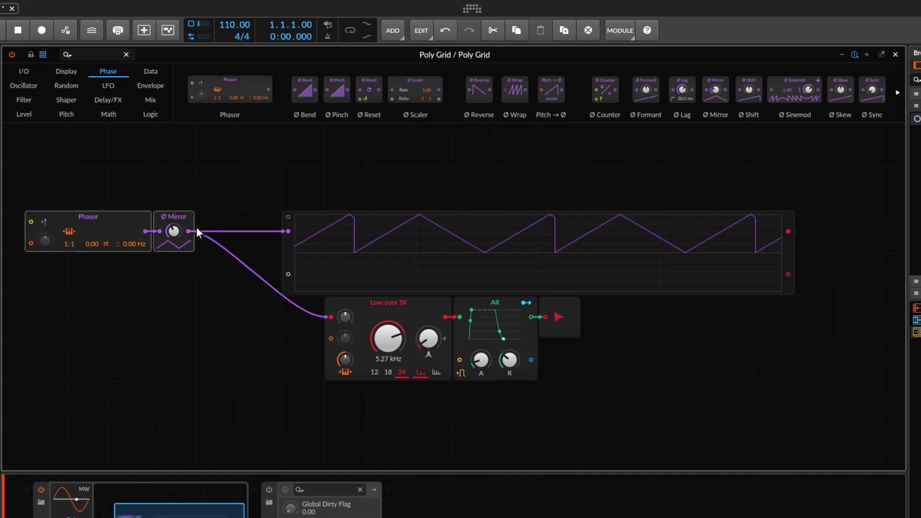
pyautogui.moveTo(174, 231); pyautogui.dragTo(172, 261)
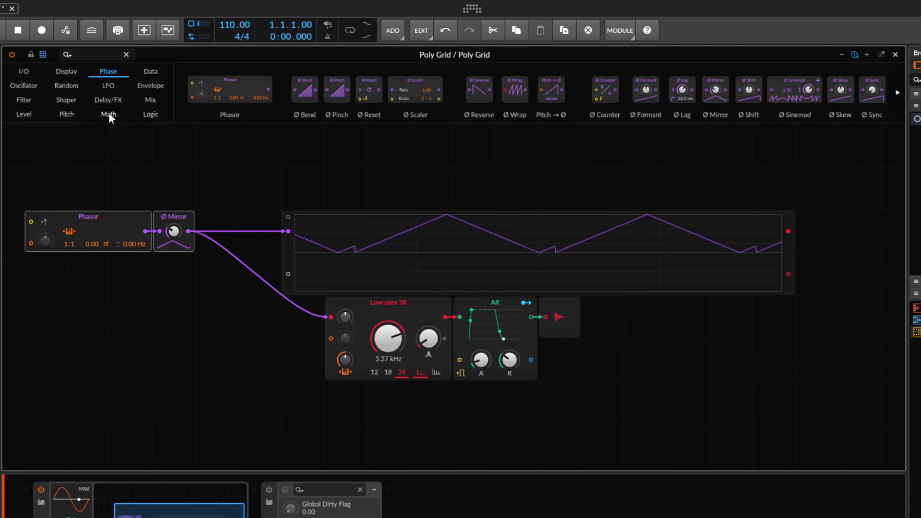
# Insert a Uni→Bi level module between the Ø Mirror and the Oscilloscope, wired to both
pyautogui.click(224, 181)
pyautogui.click(24, 114)
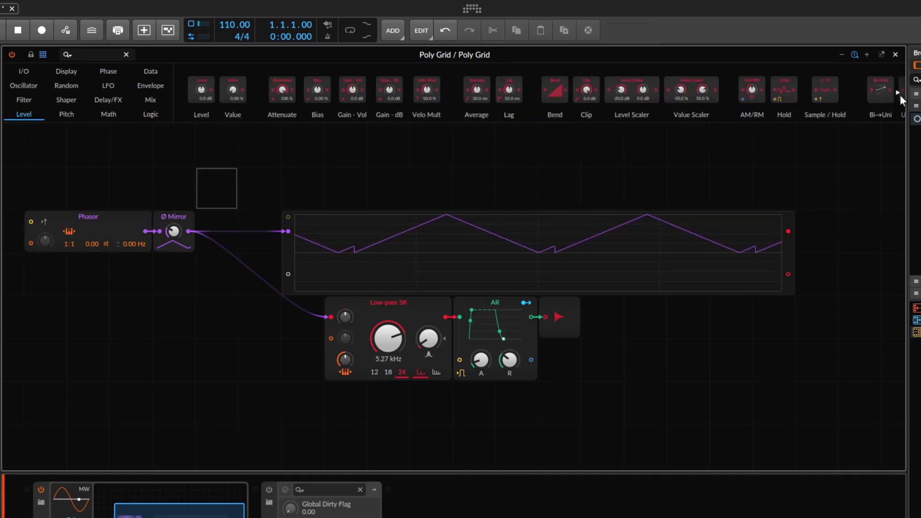
pyautogui.moveTo(900, 96)
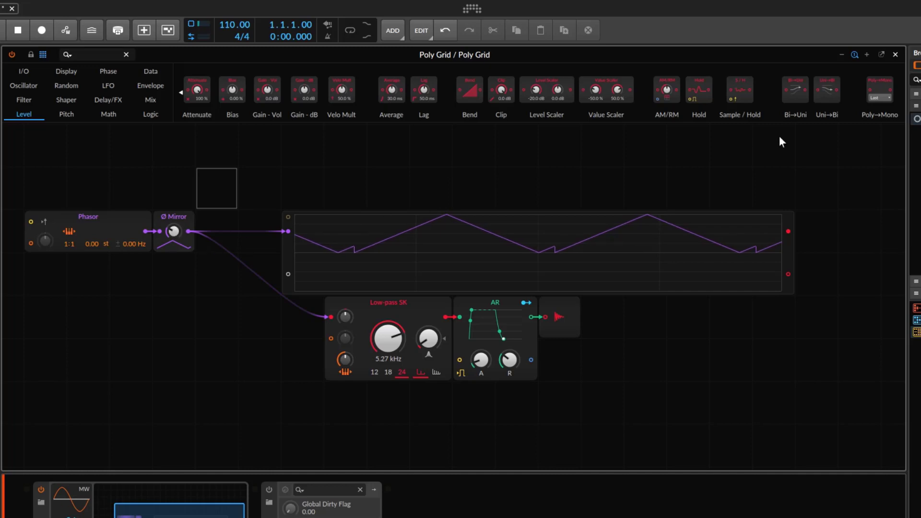
pyautogui.moveTo(830, 98); pyautogui.dragTo(290, 229)
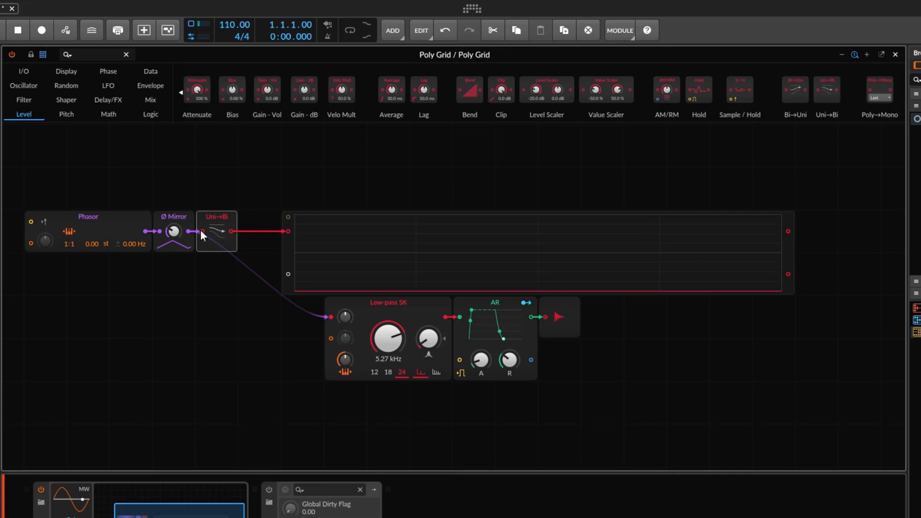
pyautogui.moveTo(201, 232); pyautogui.dragTo(202, 231)
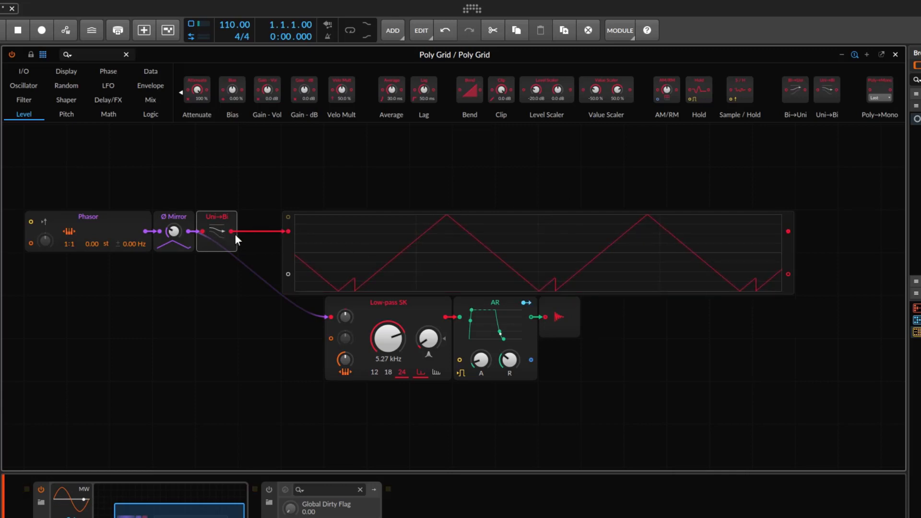
# Feed the Low-pass SK from the Uni→Bi output and lower the Ø Mirror amount to a plain ramp
pyautogui.moveTo(231, 231); pyautogui.dragTo(331, 318)
pyautogui.moveTo(174, 232)
pyautogui.mouseDown()
pyautogui.moveTo(174, 216)
pyautogui.moveTo(173, 237)
pyautogui.mouseUp()
pyautogui.moveTo(240, 163); pyautogui.dragTo(217, 285)
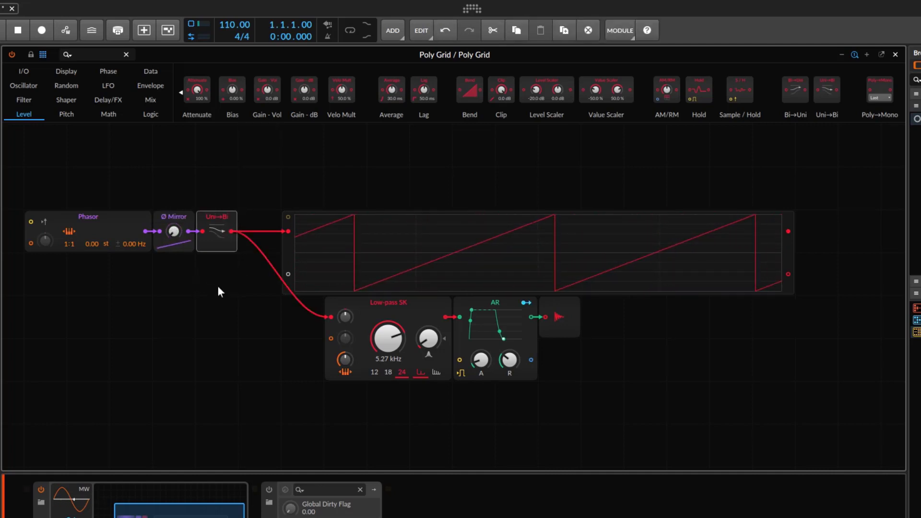
# Delete the Uni→Bi module and move Phasor and Ø Mirror one grid cell back toward the Oscilloscope
pyautogui.press('Delete')
pyautogui.moveTo(105, 202); pyautogui.dragTo(166, 254)
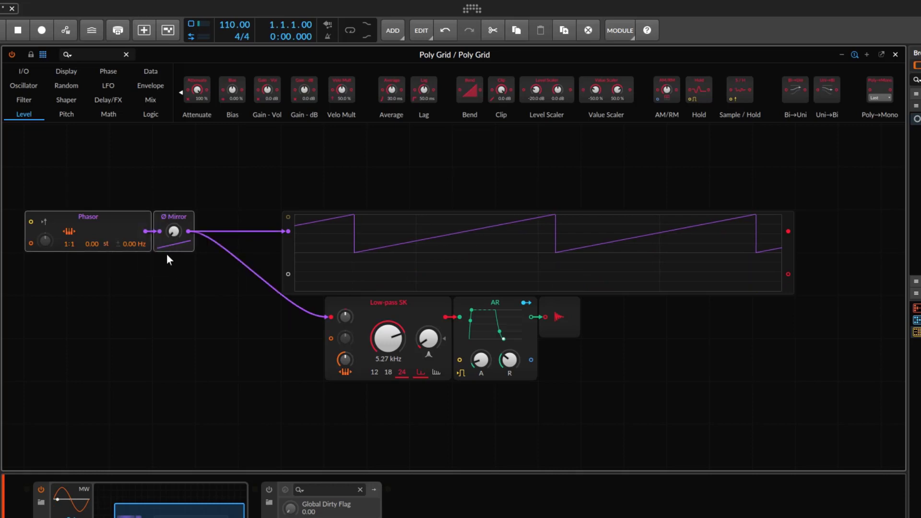
pyautogui.moveTo(127, 225); pyautogui.dragTo(163, 231)
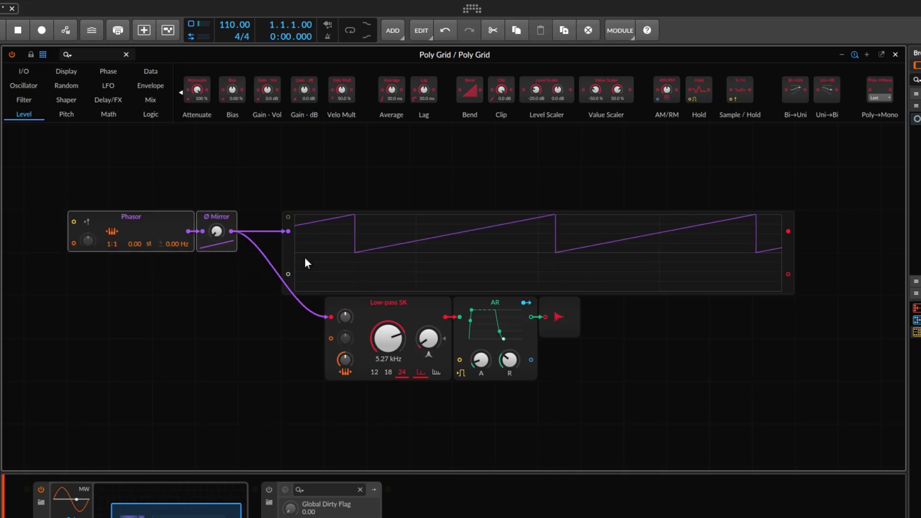
# Replace the Ø Mirror with a Ø Shift module and try out its shift amount
pyautogui.click(108, 72)
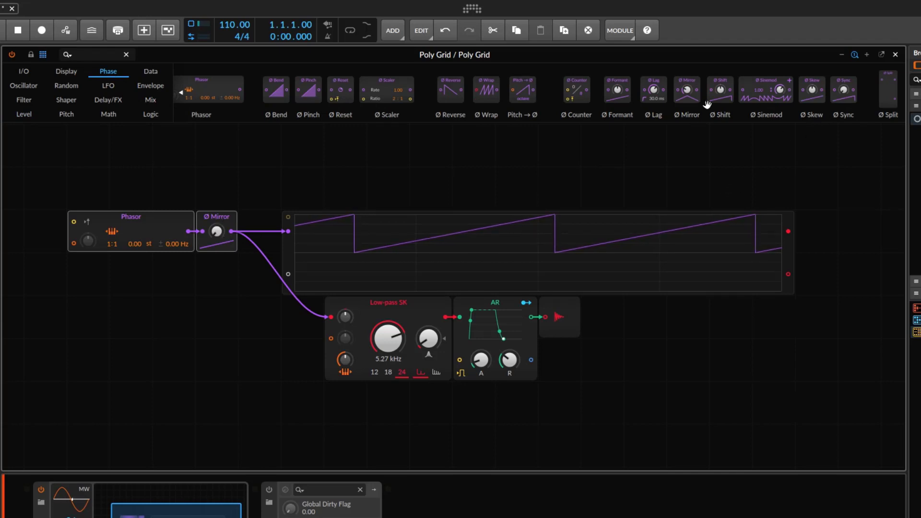
pyautogui.moveTo(730, 87); pyautogui.dragTo(220, 218)
pyautogui.moveTo(216, 233)
pyautogui.mouseDown()
pyautogui.moveTo(216, 264)
pyautogui.moveTo(218, 213)
pyautogui.moveTo(218, 223)
pyautogui.mouseUp()
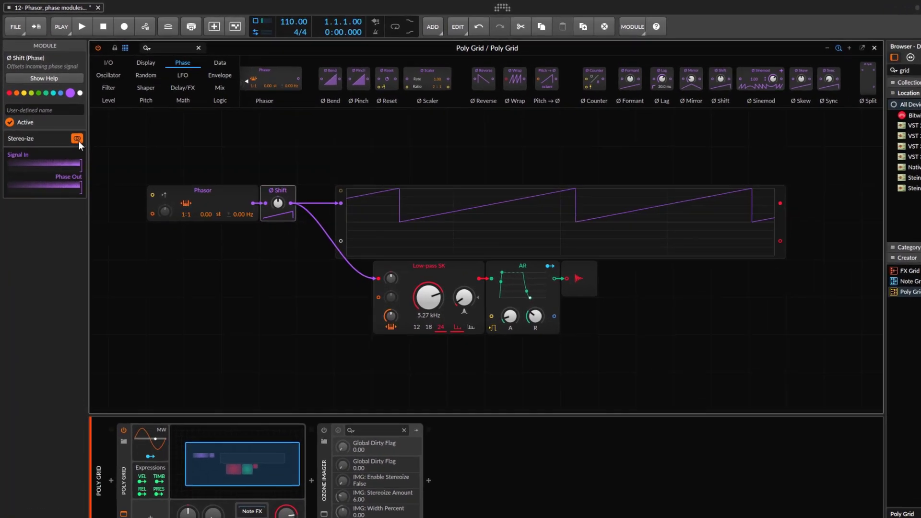
# Turn on Stereo-ize for the Ø Shift module and raise its shift amount above 0 %
pyautogui.click(72, 128)
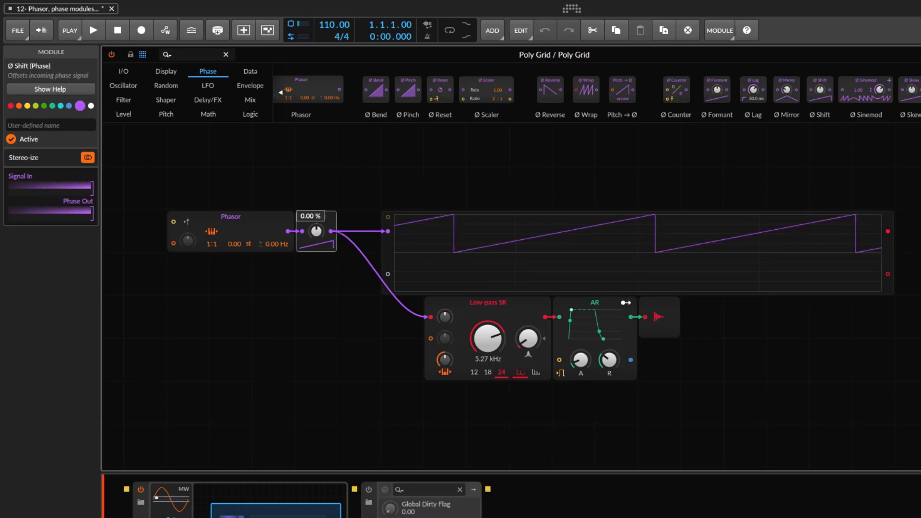
pyautogui.moveTo(313, 233); pyautogui.dragTo(313, 212)
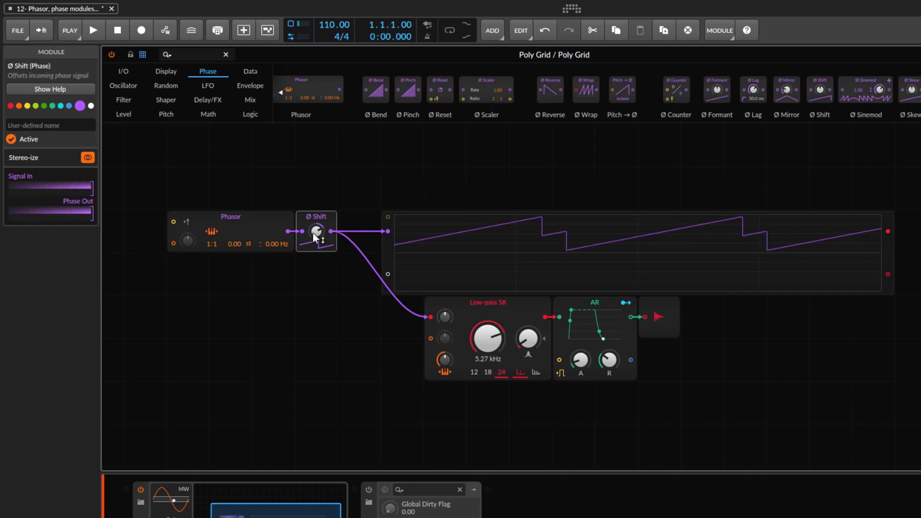
# Move the Oscilloscope up and away from the Ø Shift, and place a Stereo Split module in the gap between them
pyautogui.moveTo(388, 253); pyautogui.dragTo(454, 195)
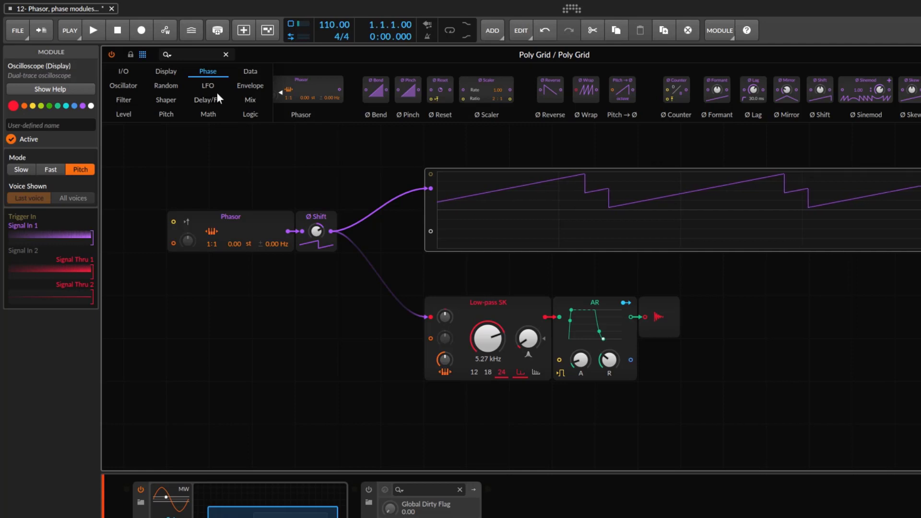
pyautogui.click(254, 99)
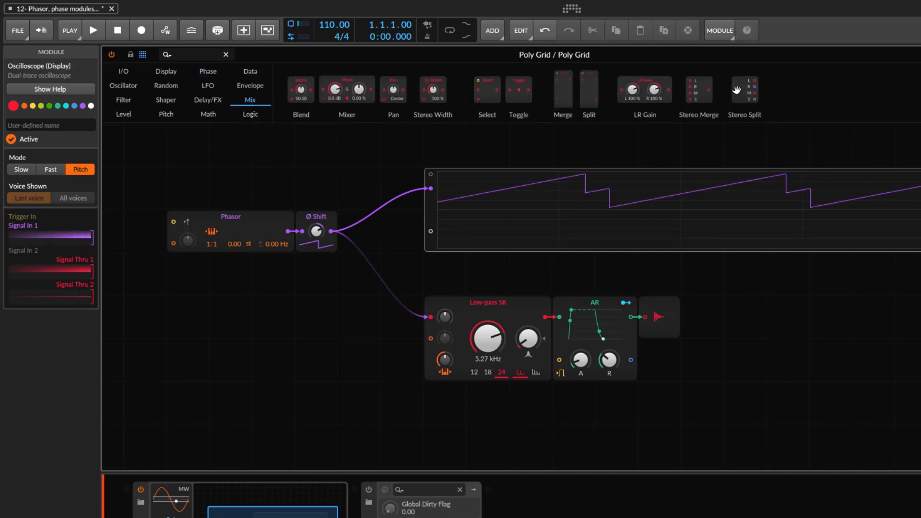
pyautogui.moveTo(737, 90); pyautogui.dragTo(370, 184)
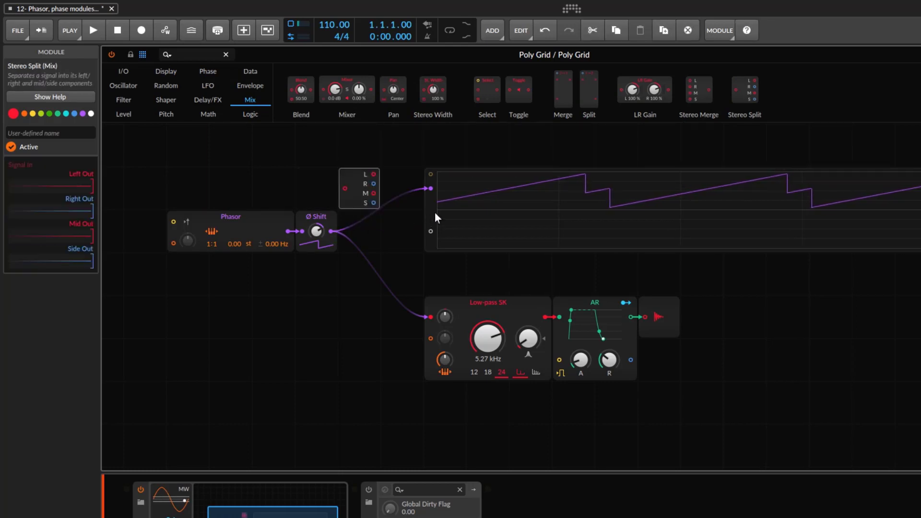
# Feed Ø Shift into the Stereo Split and wire its L and R outputs to the Oscilloscope's first and second signal inputs, moving the Oscilloscope for space
pyautogui.moveTo(435, 212); pyautogui.dragTo(476, 217)
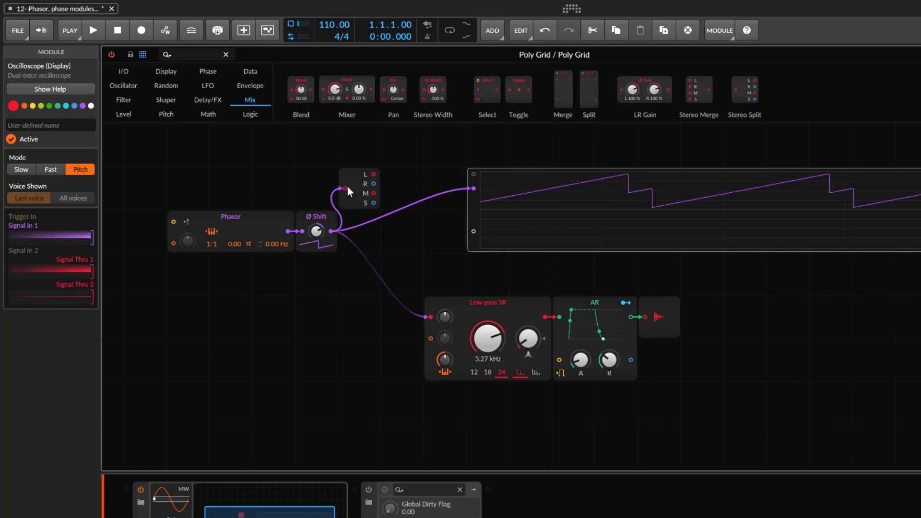
pyautogui.moveTo(347, 187); pyautogui.dragTo(346, 187)
pyautogui.moveTo(472, 188)
pyautogui.mouseDown()
pyautogui.moveTo(398, 194)
pyautogui.moveTo(379, 176)
pyautogui.moveTo(474, 189)
pyautogui.mouseUp()
pyautogui.moveTo(374, 183)
pyautogui.mouseDown()
pyautogui.moveTo(457, 232)
pyautogui.moveTo(473, 231)
pyautogui.mouseUp()
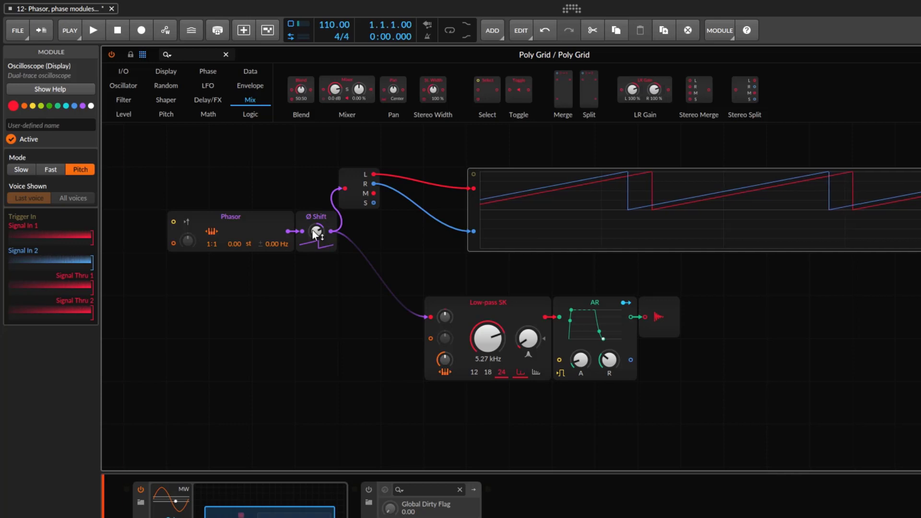
# Set the Ø Shift amount to 50 %, offset it slightly from there, and show the Phase modules
pyautogui.moveTo(312, 230)
pyautogui.mouseDown()
pyautogui.moveTo(312, 208)
pyautogui.moveTo(312, 240)
pyautogui.moveTo(313, 227)
pyautogui.mouseUp()
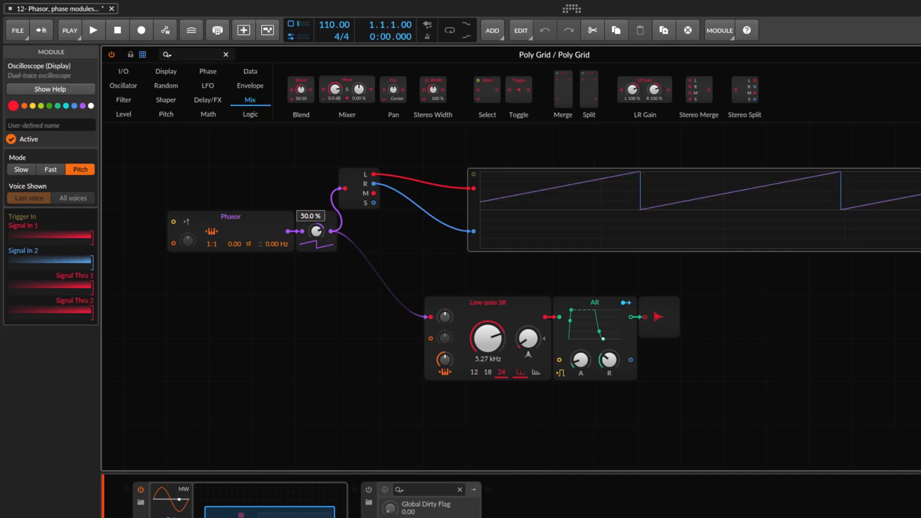
pyautogui.moveTo(312, 227)
pyautogui.mouseDown()
pyautogui.moveTo(324, 228)
pyautogui.moveTo(324, 218)
pyautogui.moveTo(323, 235)
pyautogui.moveTo(318, 229)
pyautogui.mouseUp()
pyautogui.click(212, 73)
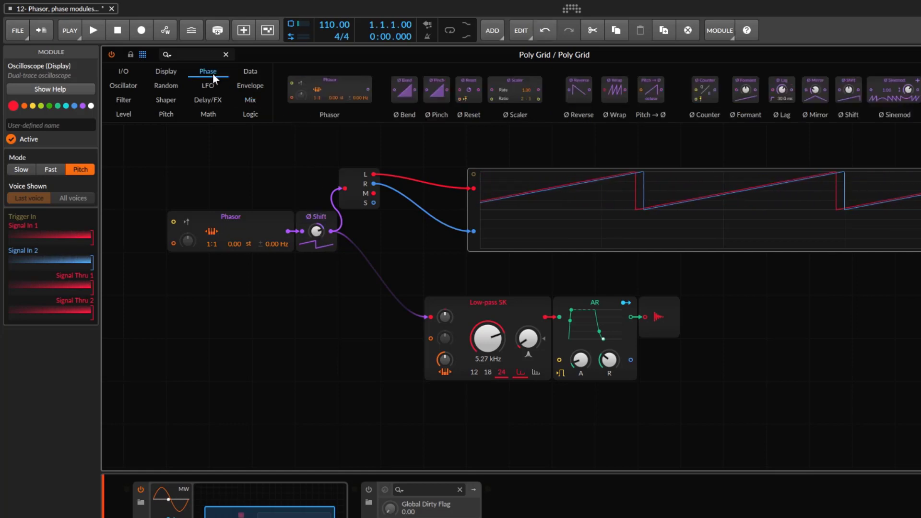
# Place Ø Formant, Ø Mirror and Ø Skew modules above the patch in turn to inspect their options, removing each again
pyautogui.moveTo(743, 92); pyautogui.dragTo(286, 153)
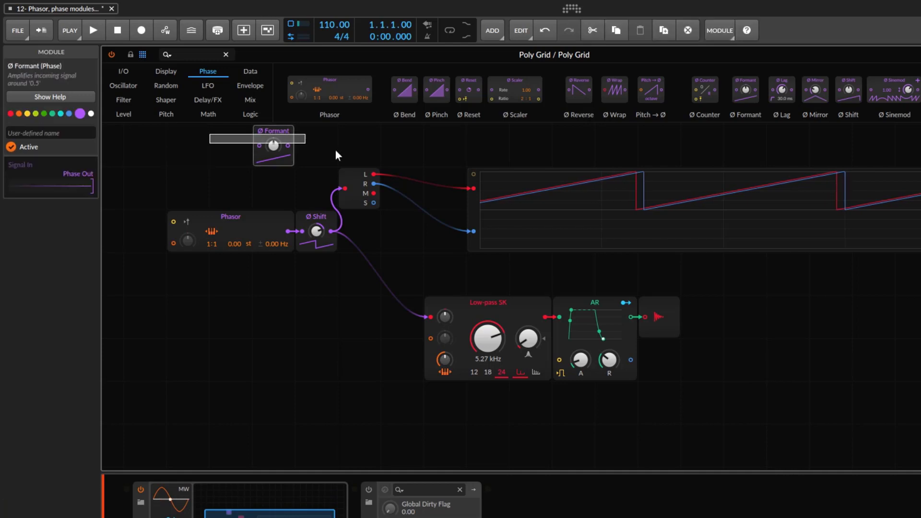
pyautogui.moveTo(827, 89); pyautogui.dragTo(283, 151)
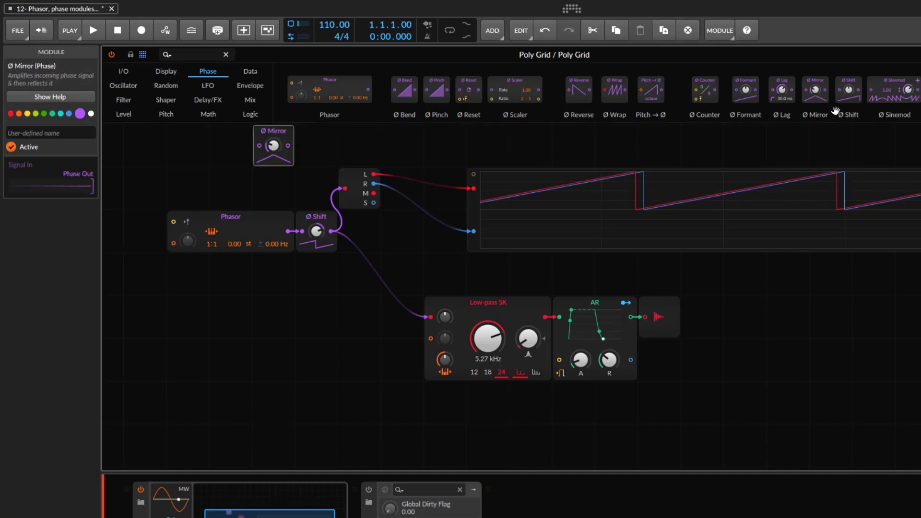
pyautogui.press('Delete')
pyautogui.moveTo(846, 87); pyautogui.dragTo(231, 150)
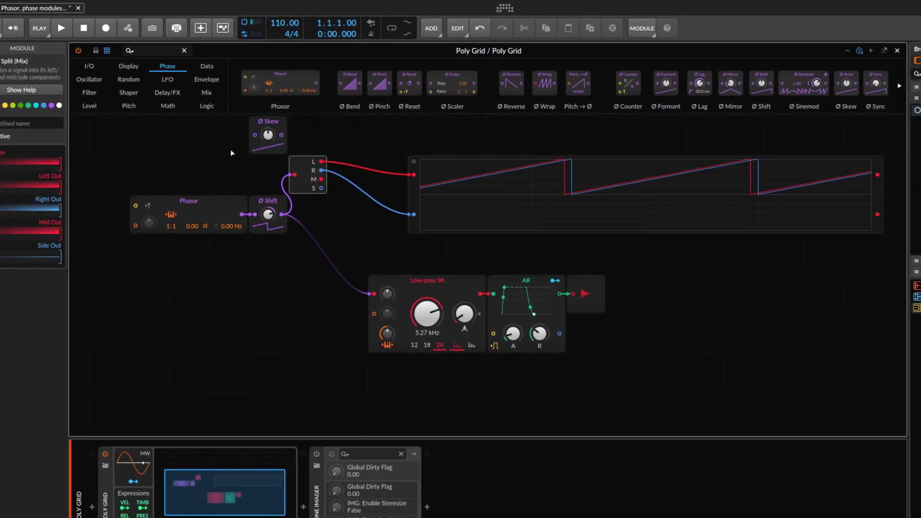
pyautogui.moveTo(279, 125); pyautogui.dragTo(199, 126)
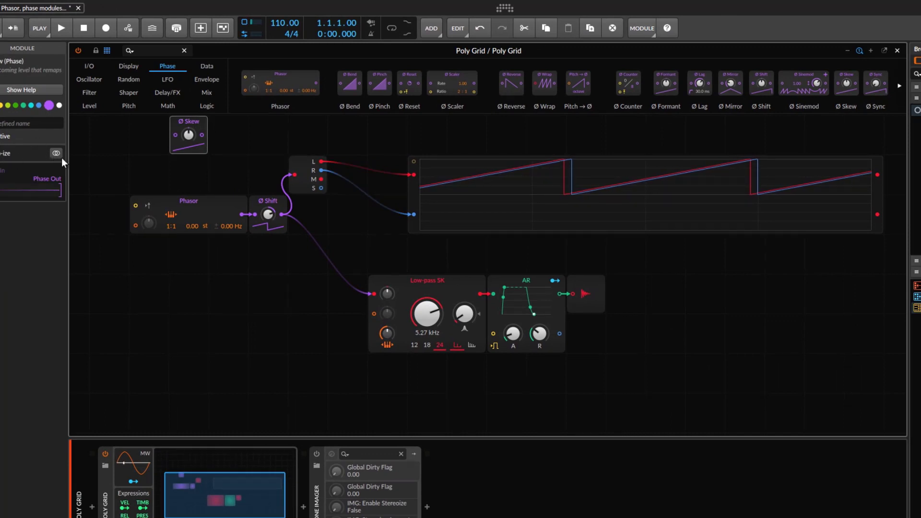
pyautogui.press('Delete')
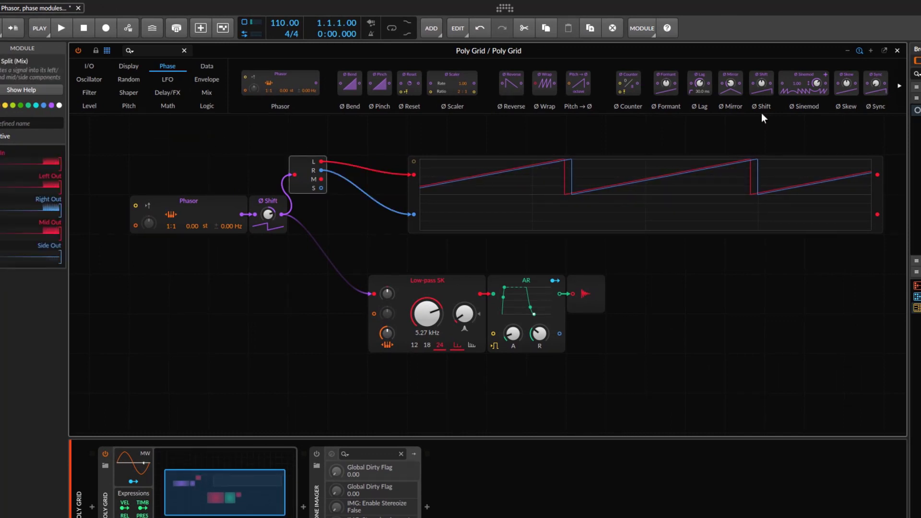
# Replace the Ø Shift after the Phasor with a Ø Skew module
pyautogui.moveTo(843, 76); pyautogui.dragTo(297, 189)
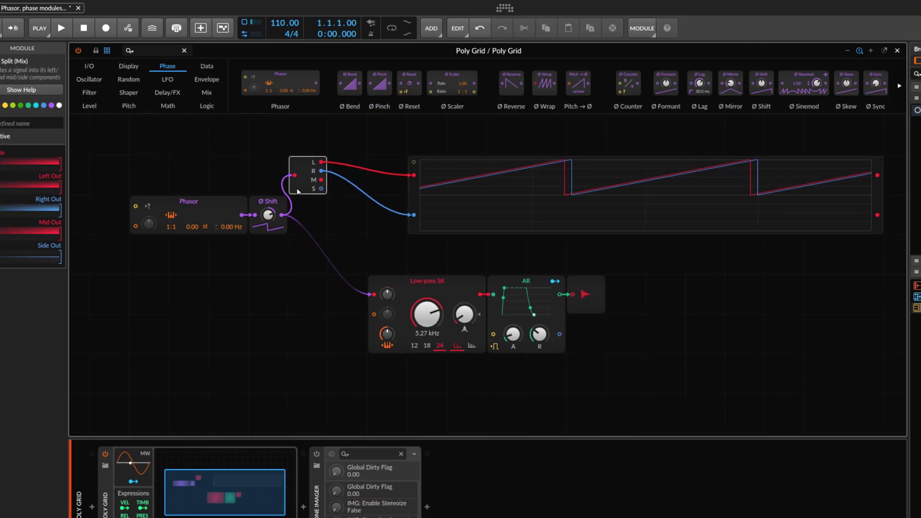
pyautogui.click(270, 201)
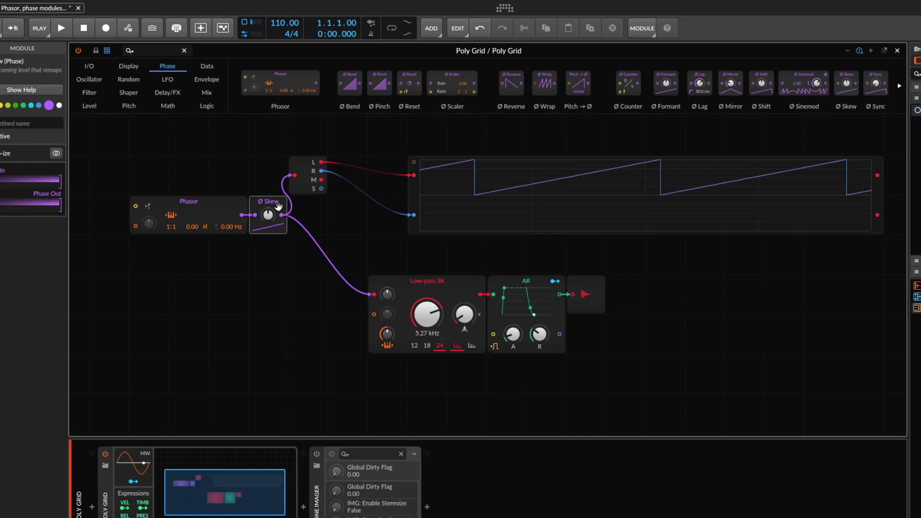
# Skew the phase with the Ø Skew amount, turn on Stereo-ize for the module and increase the amount to split left and right
pyautogui.moveTo(268, 214)
pyautogui.mouseDown()
pyautogui.moveTo(268, 177)
pyautogui.moveTo(268, 232)
pyautogui.moveTo(269, 210)
pyautogui.moveTo(269, 222)
pyautogui.mouseUp()
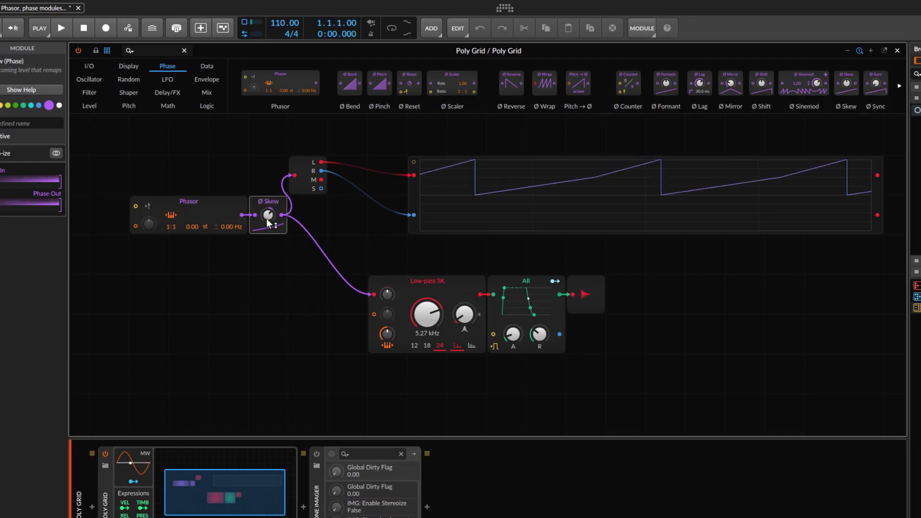
pyautogui.doubleClick(268, 221)
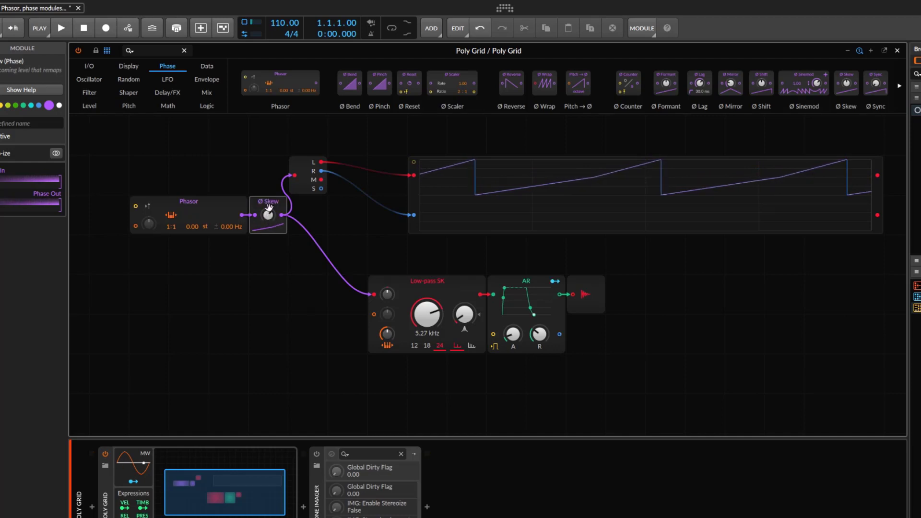
pyautogui.click(56, 153)
pyautogui.moveTo(271, 215); pyautogui.dragTo(272, 203)
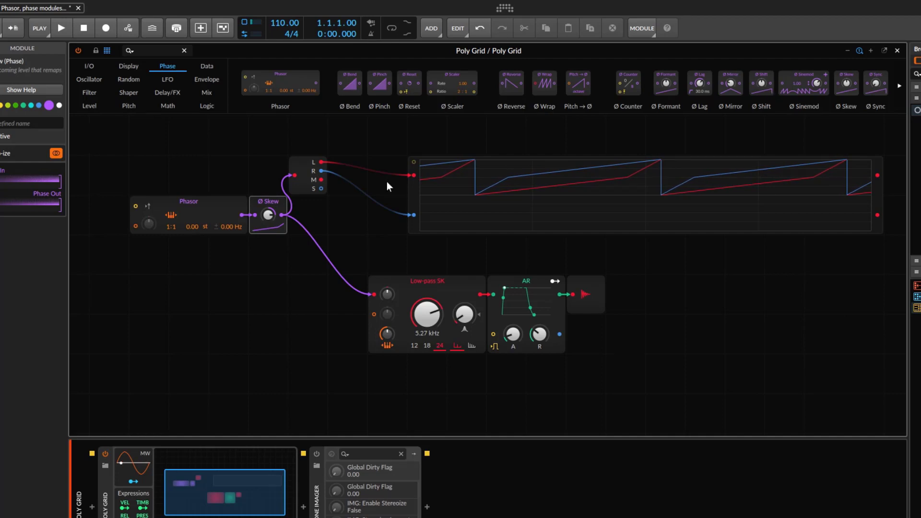
# Sweep the Ø Skew amount to its negative and positive extremes to compare the left and right phase shapes on the Oscilloscope
pyautogui.moveTo(280, 216); pyautogui.dragTo(280, 261)
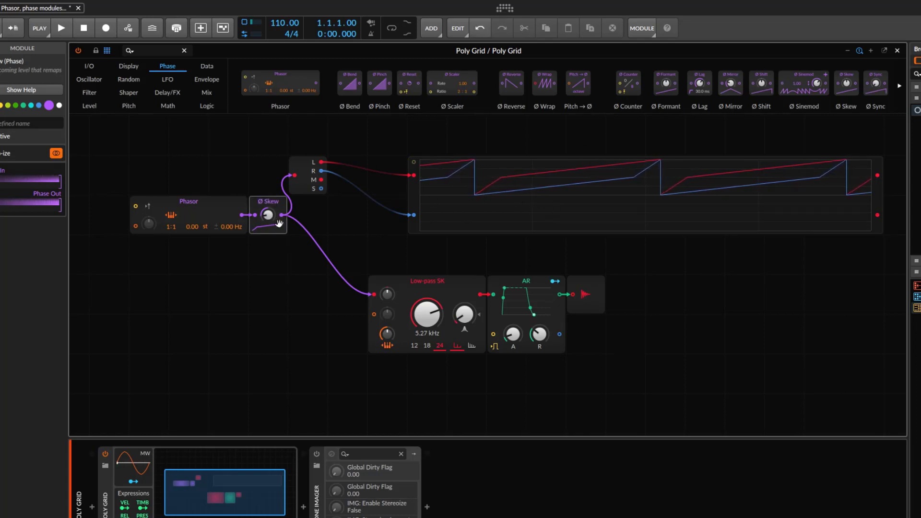
pyautogui.moveTo(267, 215); pyautogui.dragTo(267, 223)
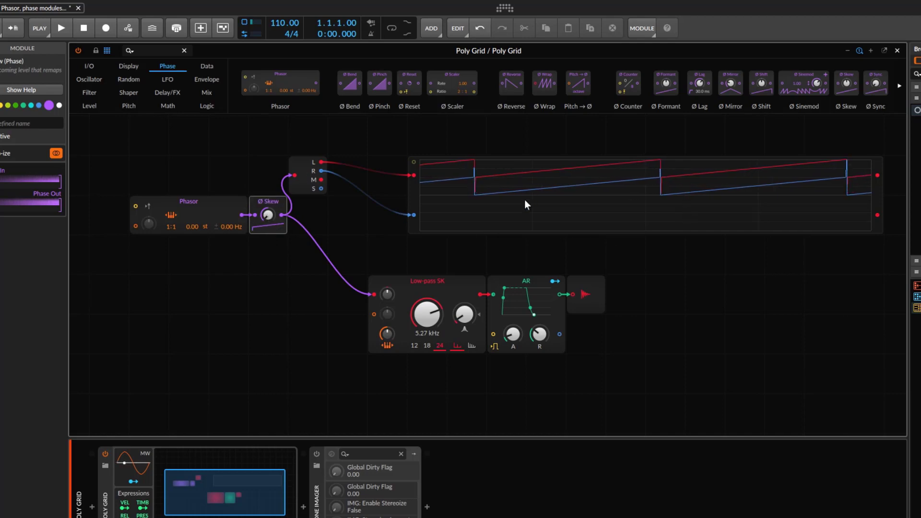
pyautogui.moveTo(268, 215)
pyautogui.mouseDown()
pyautogui.moveTo(268, 194)
pyautogui.moveTo(270, 228)
pyautogui.mouseUp()
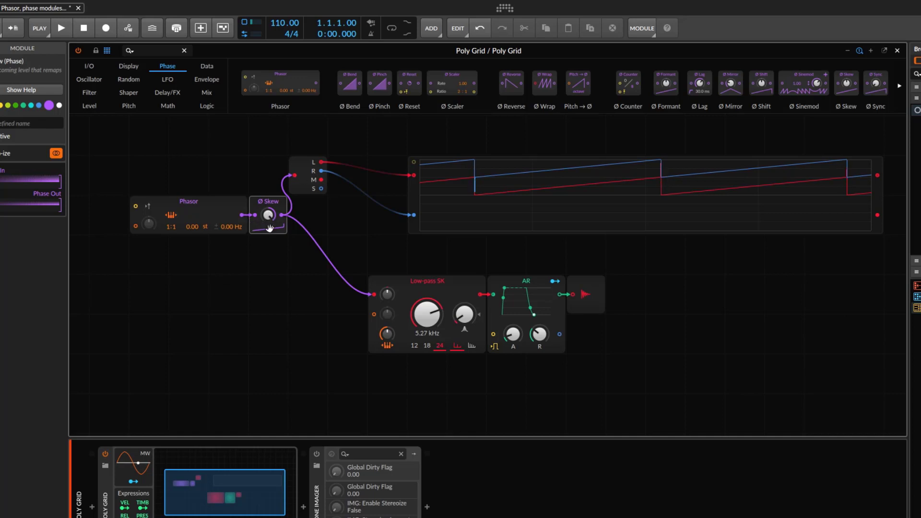
pyautogui.moveTo(264, 222); pyautogui.dragTo(263, 206)
# Replace the Ø Skew with a Ø Sync and remove the Stereo Split, leaving only the Oscilloscope's second signal input connected
pyautogui.moveTo(876, 86); pyautogui.dragTo(268, 202)
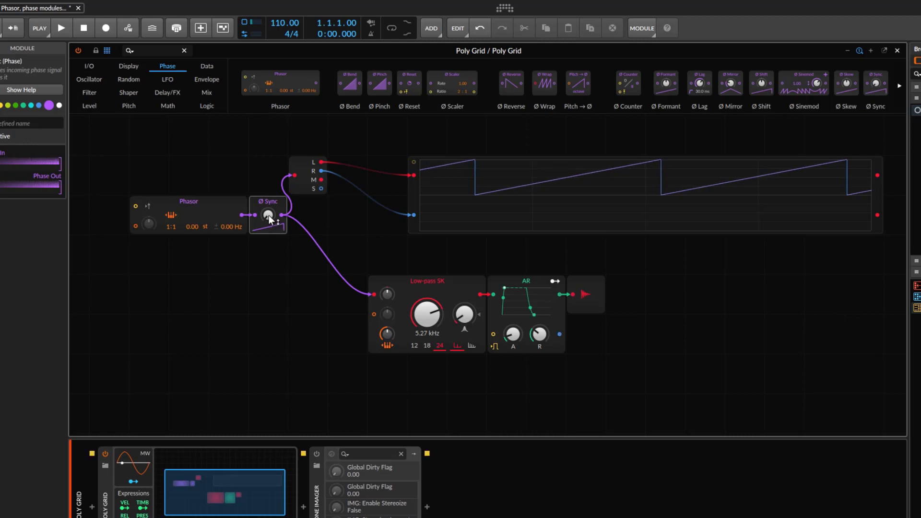
pyautogui.click(311, 171)
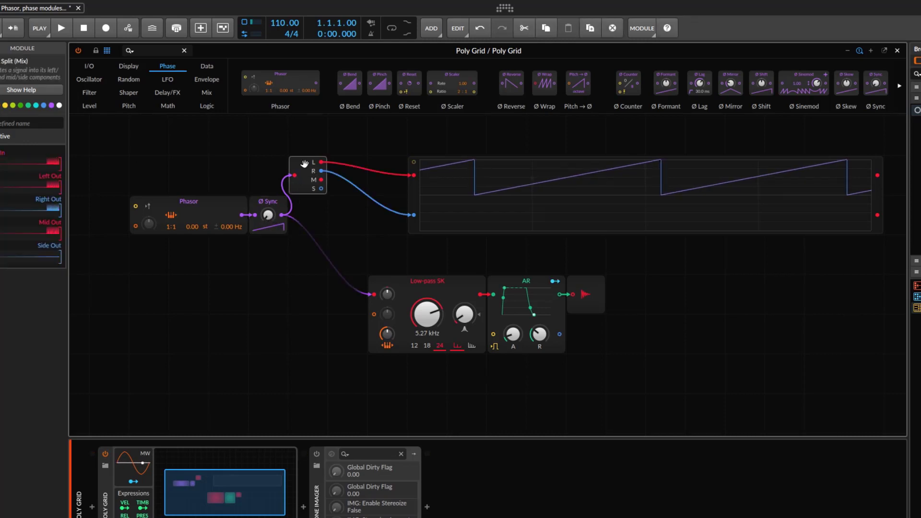
pyautogui.press('Delete')
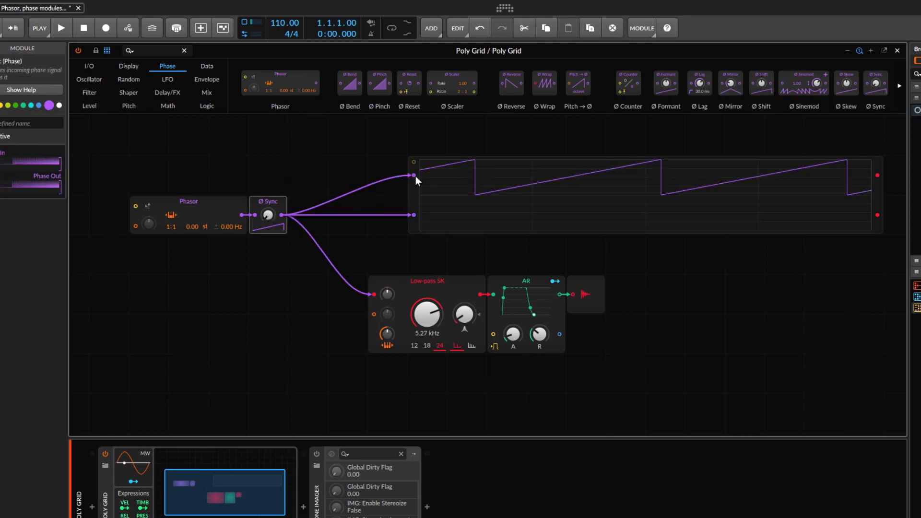
pyautogui.moveTo(414, 175); pyautogui.dragTo(289, 215)
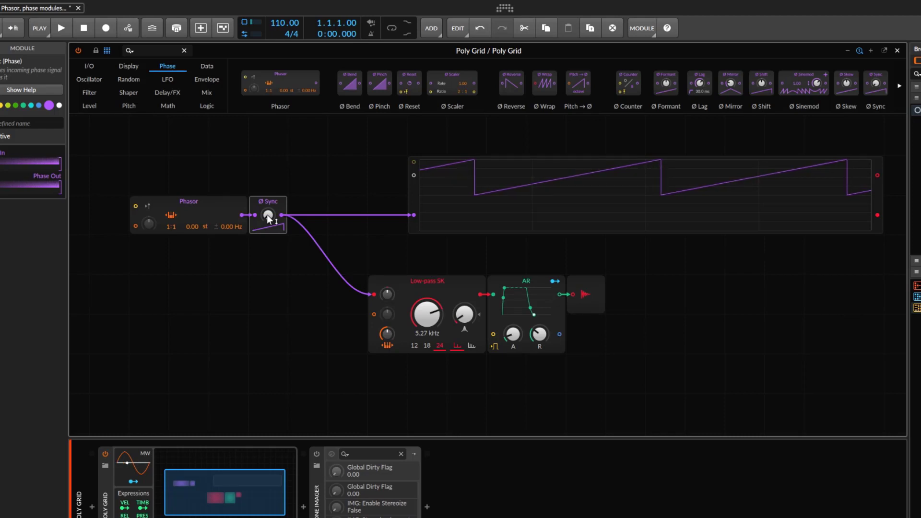
# Try a slight change of the Ø Sync amount, and insert a Ø Sine data module directly after Ø Sync
pyautogui.moveTo(268, 218)
pyautogui.mouseDown()
pyautogui.moveTo(268, 173)
pyautogui.moveTo(269, 218)
pyautogui.mouseUp()
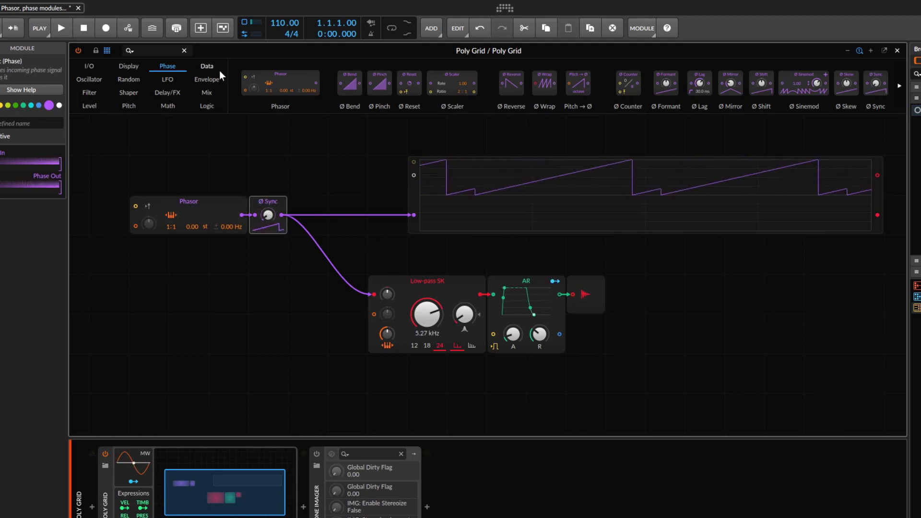
pyautogui.click(207, 66)
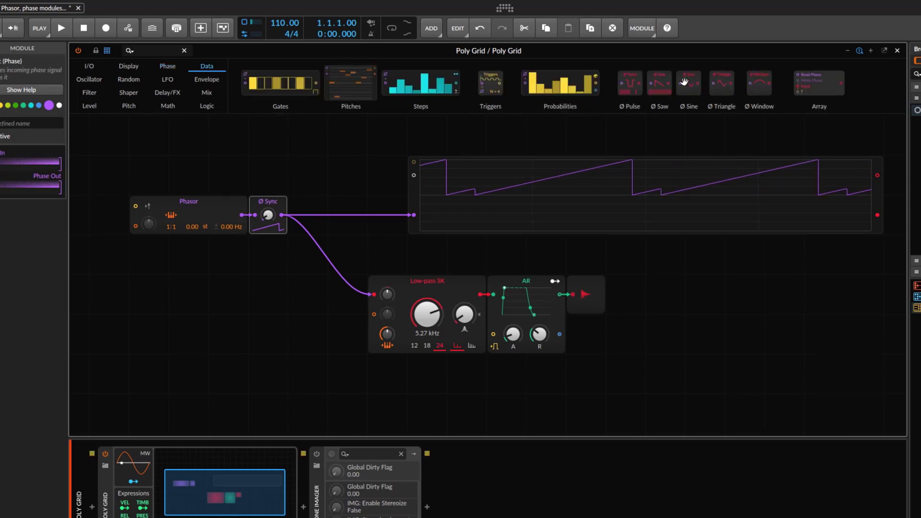
pyautogui.moveTo(689, 83); pyautogui.dragTo(268, 226)
pyautogui.click(315, 203)
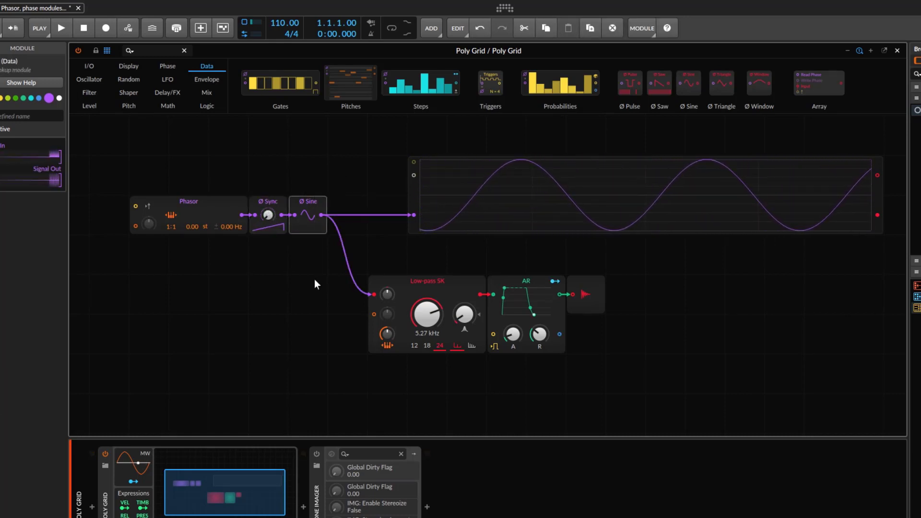
# Delete the Ø Sine, Ø Sync and Phasor modules from the grid
pyautogui.press('Delete')
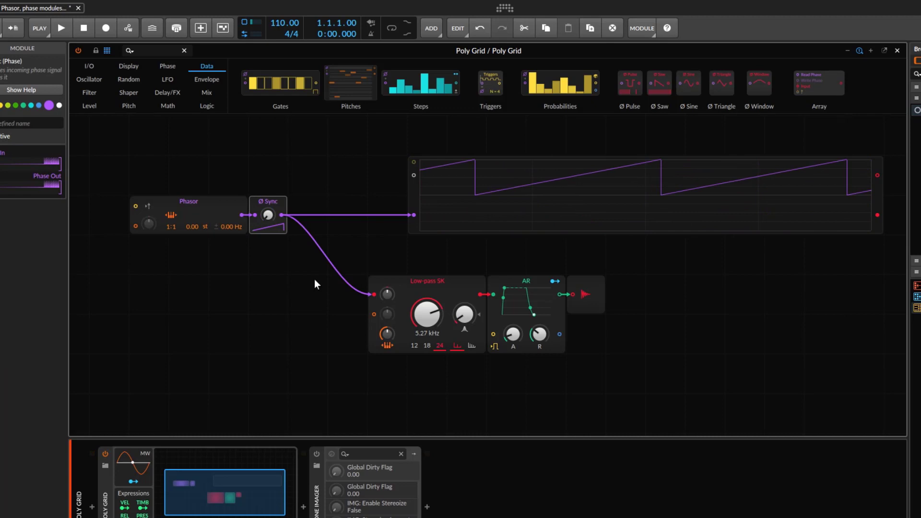
pyautogui.click(167, 65)
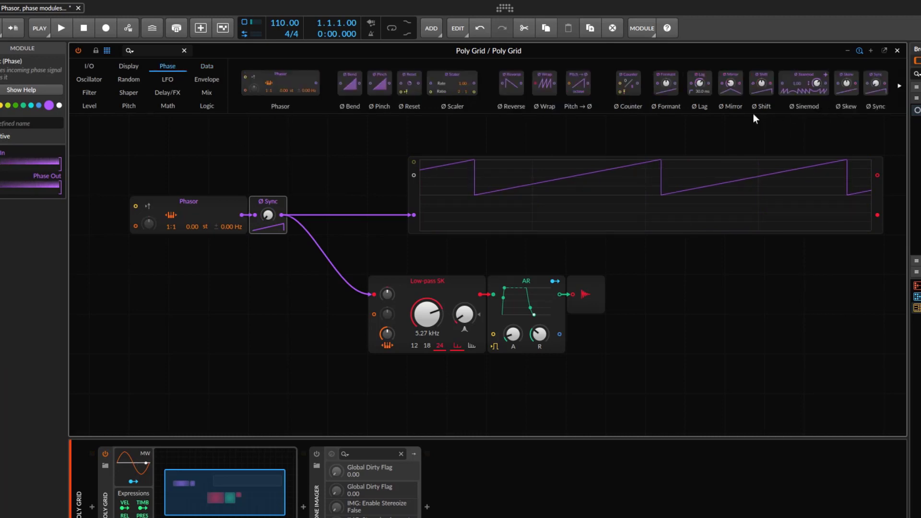
pyautogui.click(902, 87)
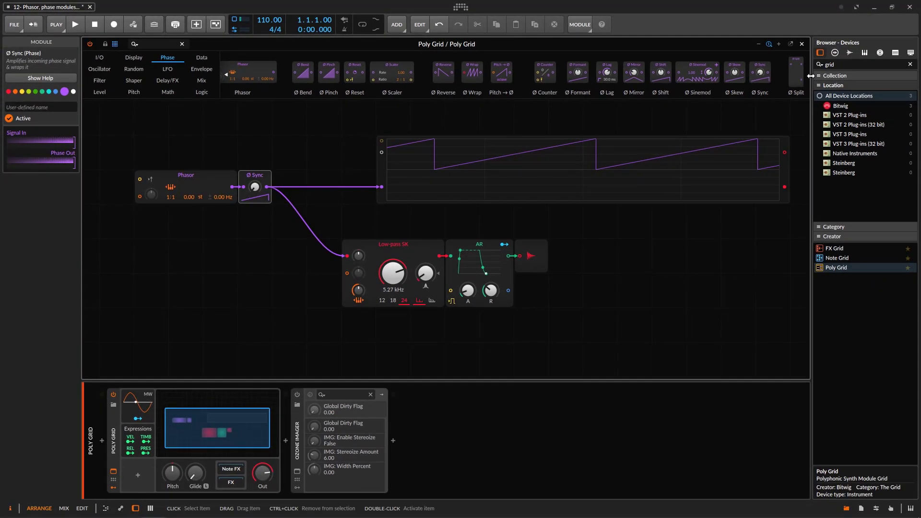
pyautogui.moveTo(134, 139); pyautogui.dragTo(312, 211)
pyautogui.moveTo(233, 192); pyautogui.dragTo(164, 192)
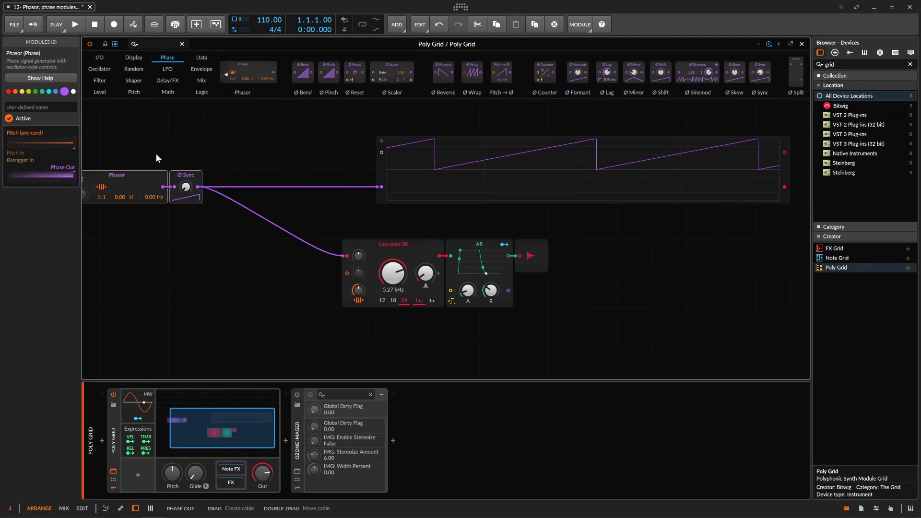
pyautogui.moveTo(131, 151); pyautogui.dragTo(206, 240)
pyautogui.press('Delete')
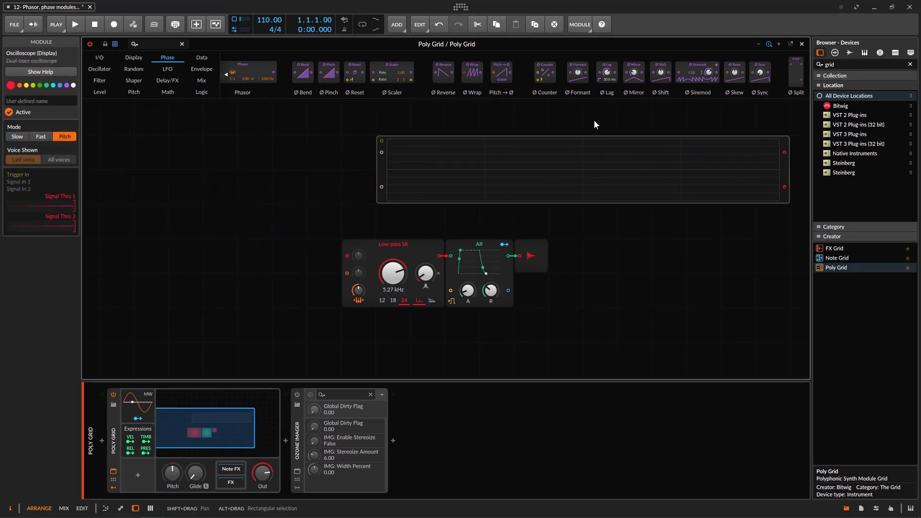
# Align the oscilloscope with the Low-pass SK module and add a Phase In module feeding a new Ø Split
pyautogui.moveTo(385, 181); pyautogui.dragTo(347, 182)
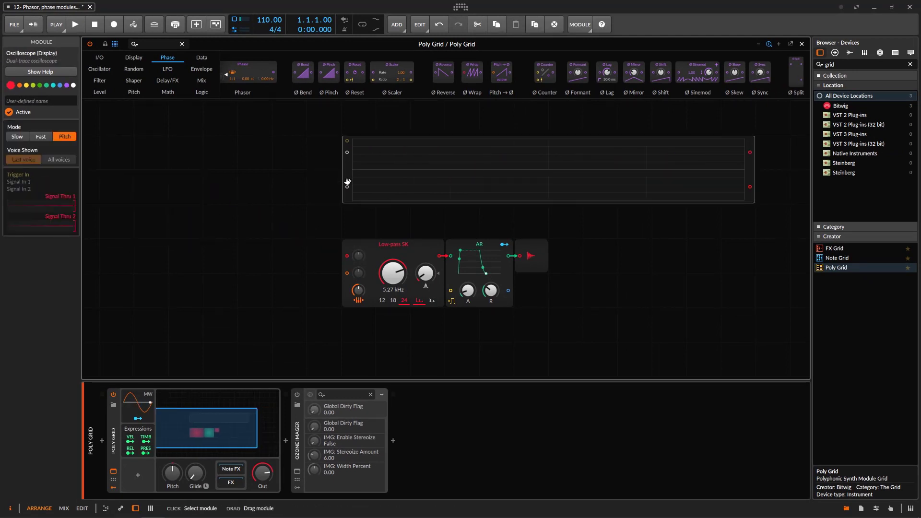
pyautogui.moveTo(796, 72); pyautogui.dragTo(223, 162)
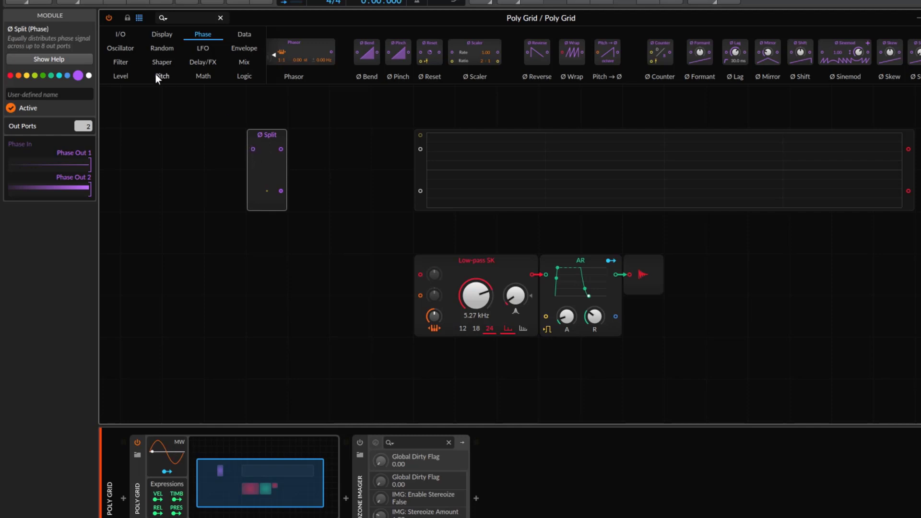
pyautogui.click(121, 35)
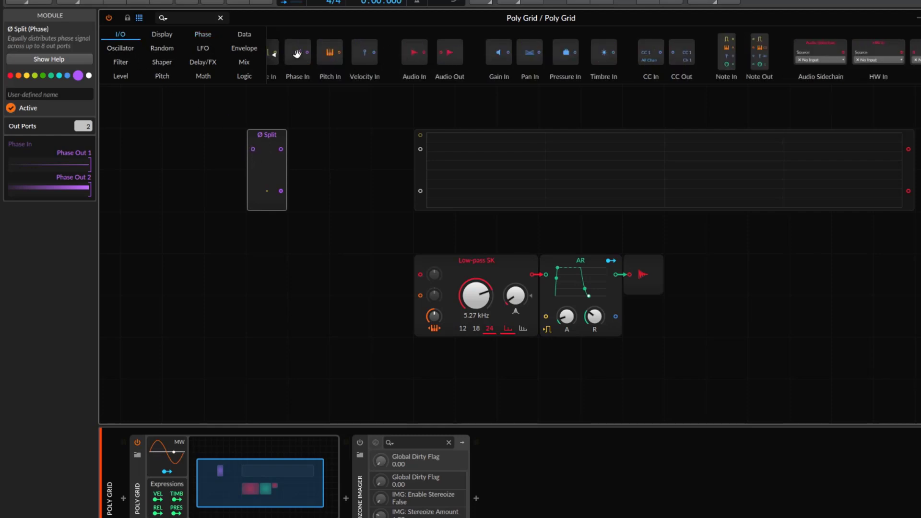
pyautogui.click(195, 152)
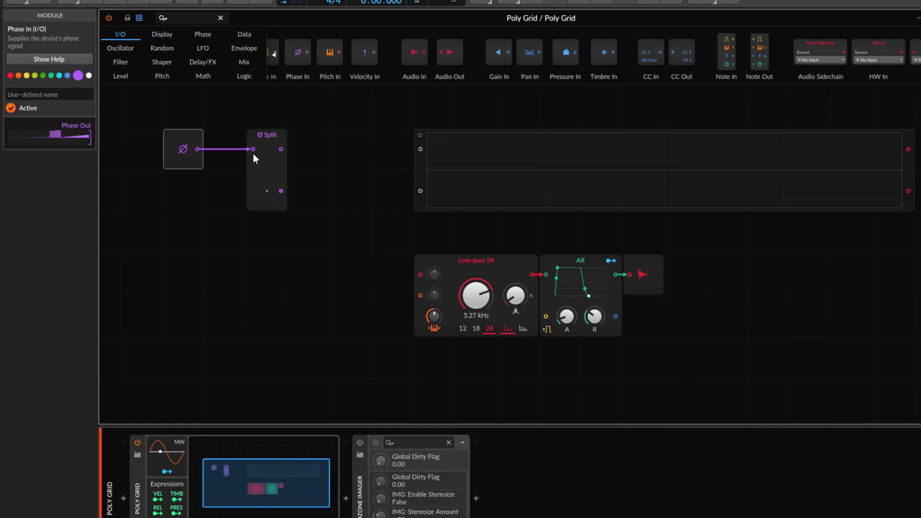
# Connect the Ø Split's first output to the oscilloscope's first signal input and set the scope mode to Slow
pyautogui.moveTo(280, 149); pyautogui.dragTo(424, 152)
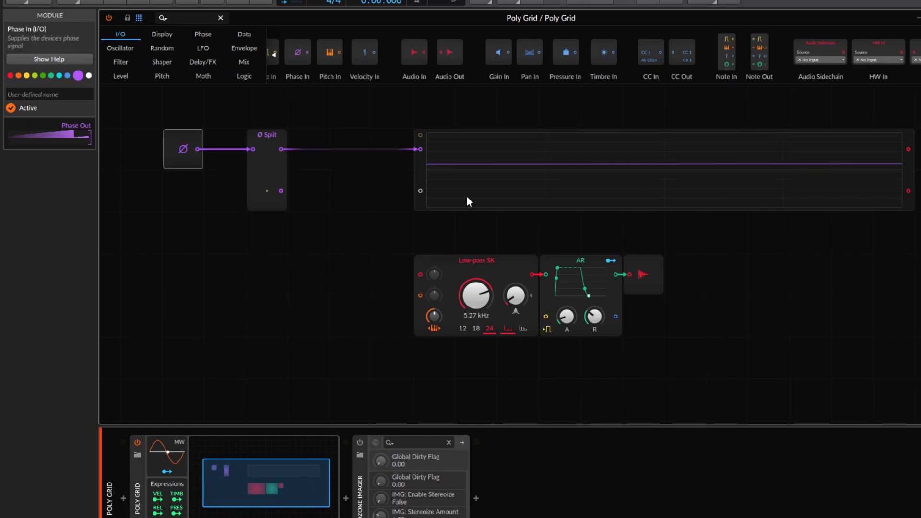
pyautogui.click(421, 147)
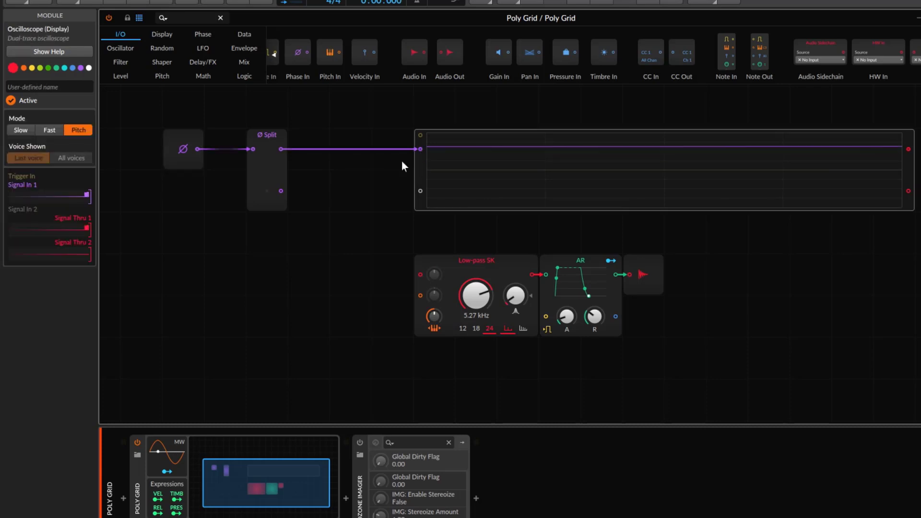
pyautogui.click(21, 133)
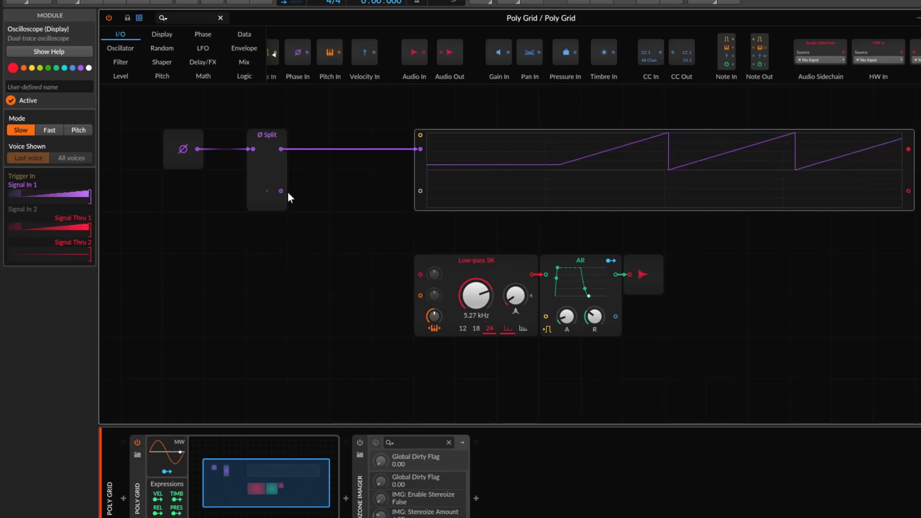
# Set the Ø Split to 4 out ports and connect its second output to the oscilloscope's second input
pyautogui.click(265, 174)
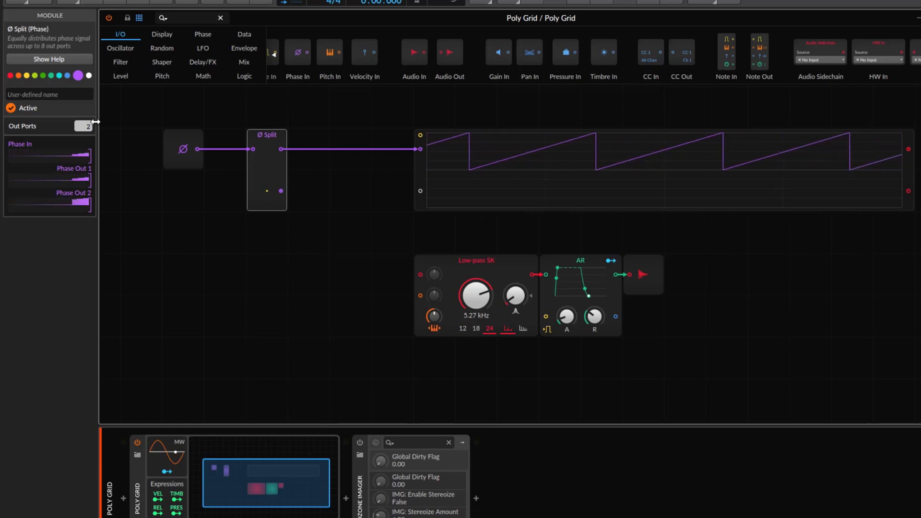
pyautogui.moveTo(84, 126)
pyautogui.mouseDown()
pyautogui.moveTo(83, 92)
pyautogui.moveTo(83, 116)
pyautogui.mouseUp()
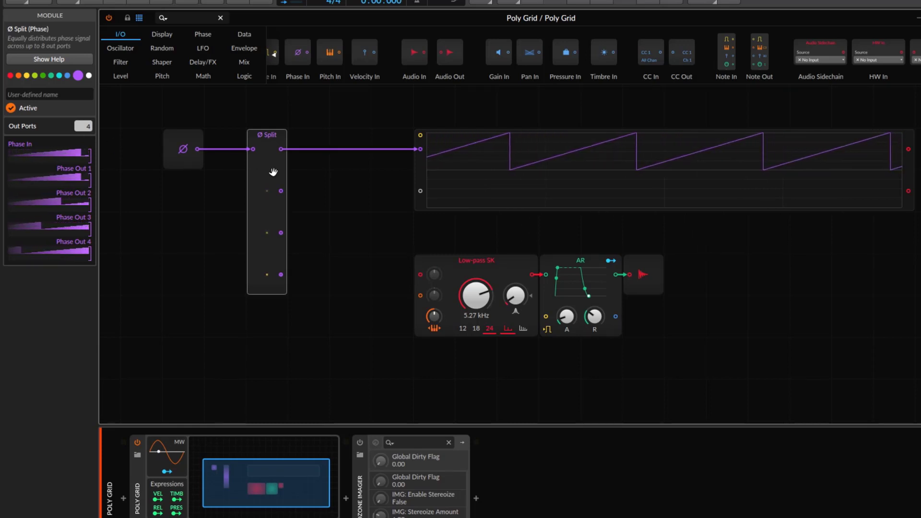
pyautogui.moveTo(282, 190); pyautogui.dragTo(420, 191)
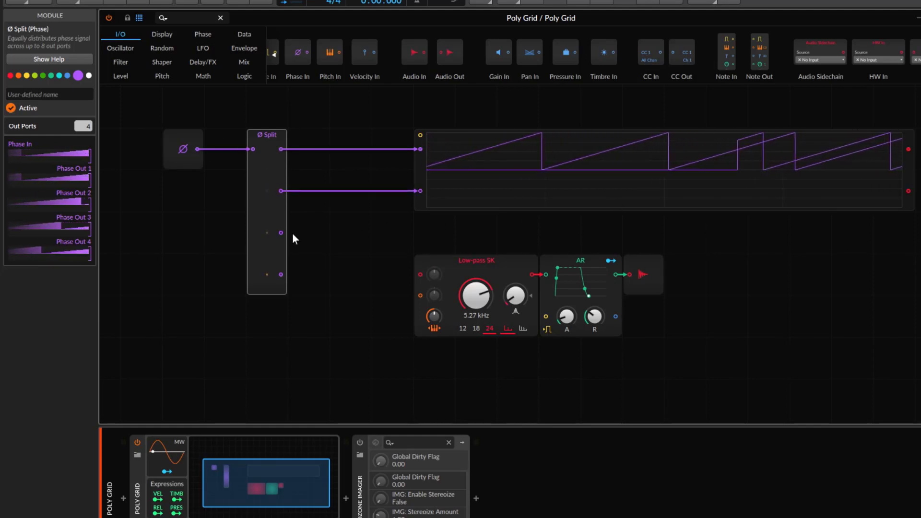
# Move the Low-pass SK, AR and audio output modules together two grid rows lower
pyautogui.moveTo(288, 236); pyautogui.dragTo(686, 341)
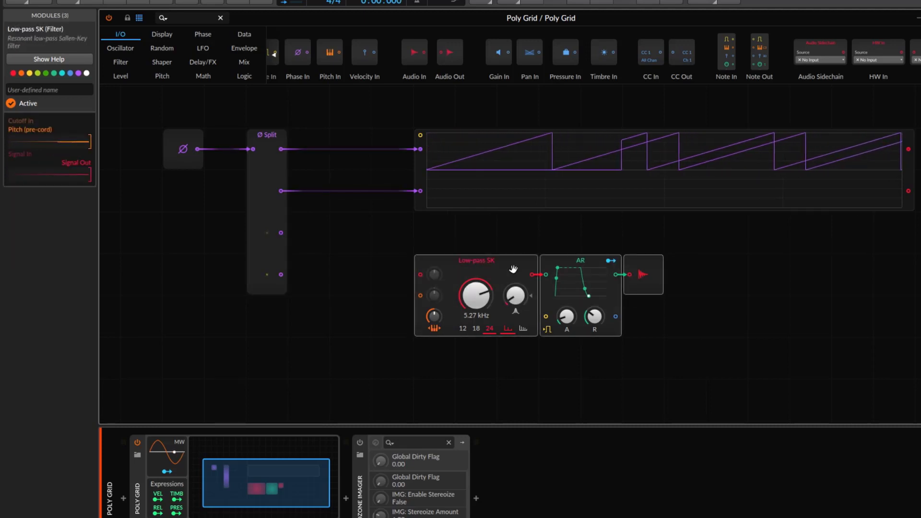
pyautogui.moveTo(512, 270); pyautogui.dragTo(512, 312)
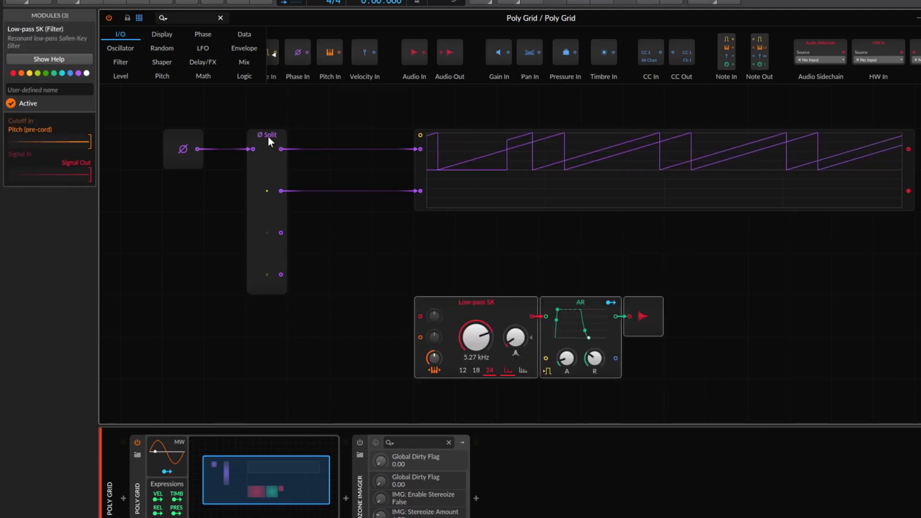
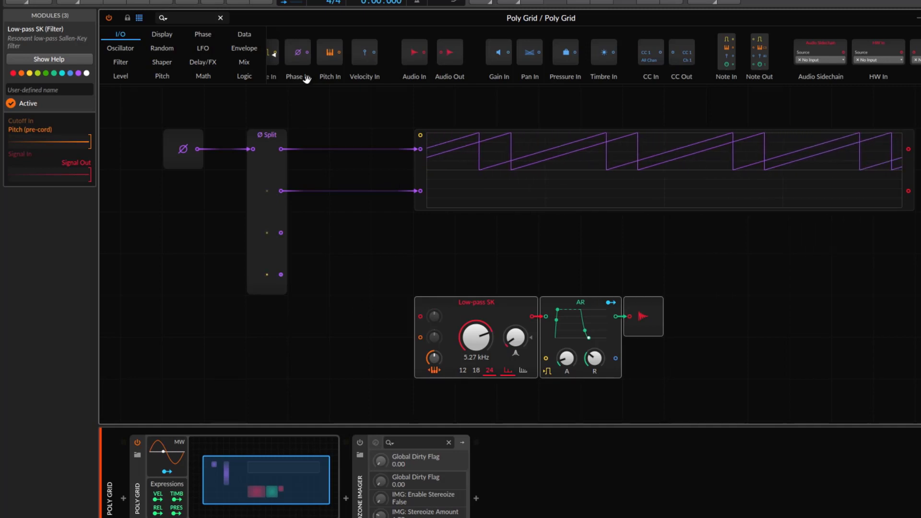
pyautogui.moveTo(411, 275); pyautogui.dragTo(728, 414)
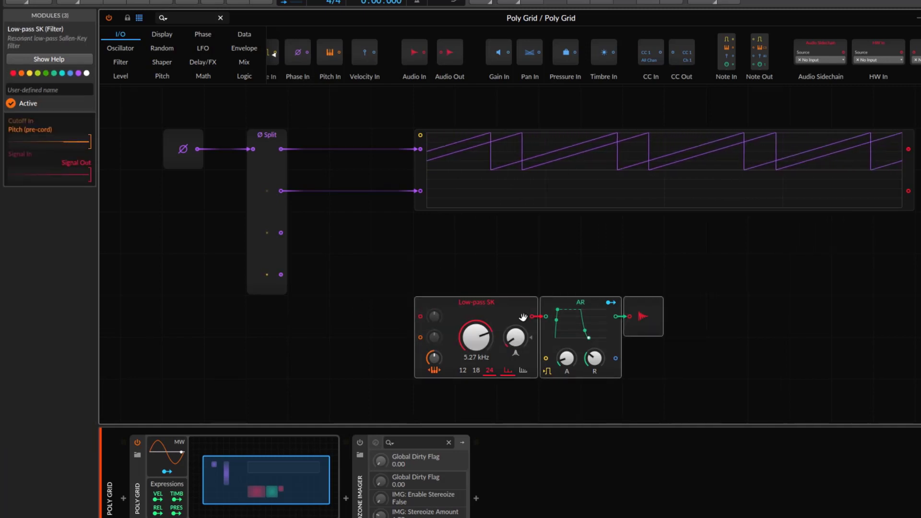
pyautogui.moveTo(512, 308); pyautogui.dragTo(514, 348)
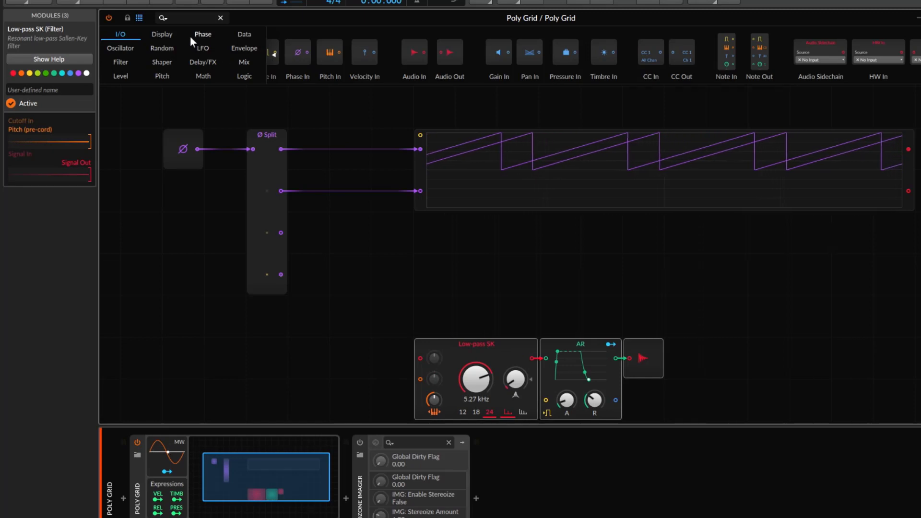
# Add a second oscilloscope directly below the first and widen it to the same width
pyautogui.click(155, 36)
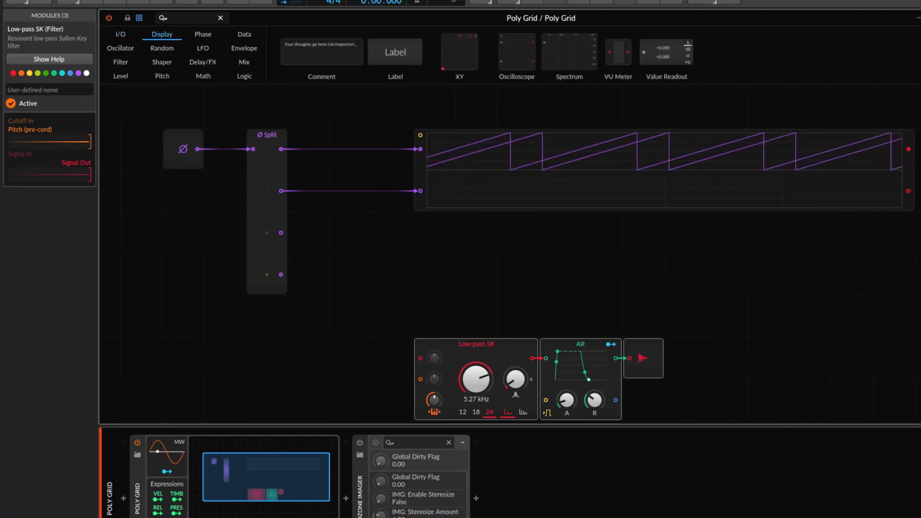
pyautogui.moveTo(460, 51); pyautogui.dragTo(442, 236)
pyautogui.moveTo(496, 251); pyautogui.dragTo(905, 255)
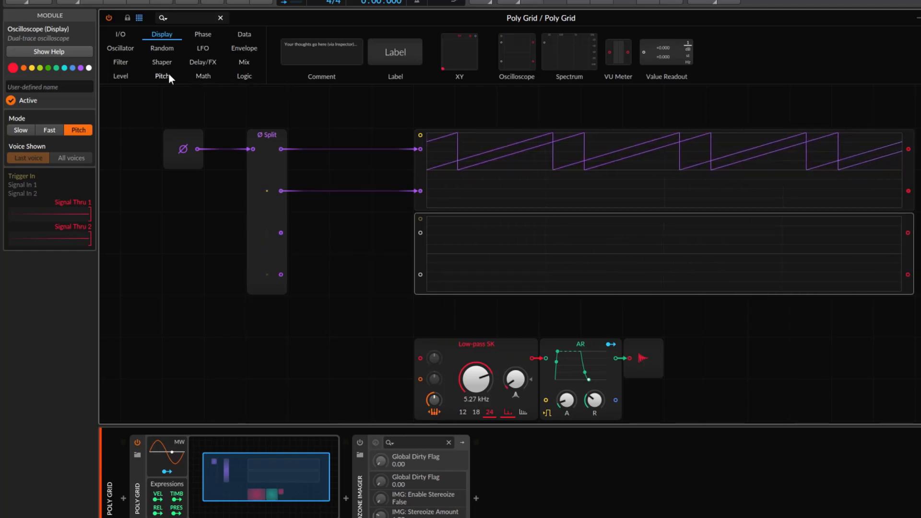
# Route the Ø Split's second output through a new Add module into the first oscilloscope's second input
pyautogui.click(205, 76)
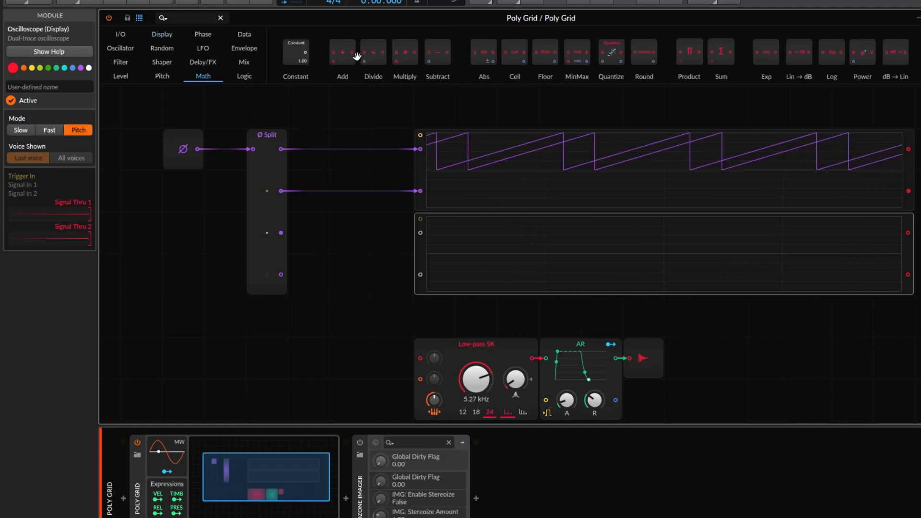
pyautogui.moveTo(351, 57); pyautogui.dragTo(295, 191)
pyautogui.click(288, 200)
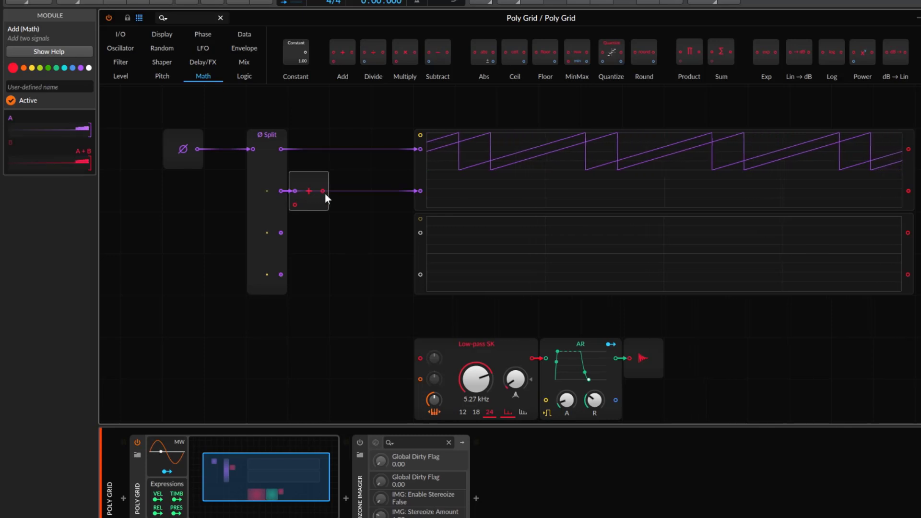
pyautogui.moveTo(415, 190); pyautogui.dragTo(423, 191)
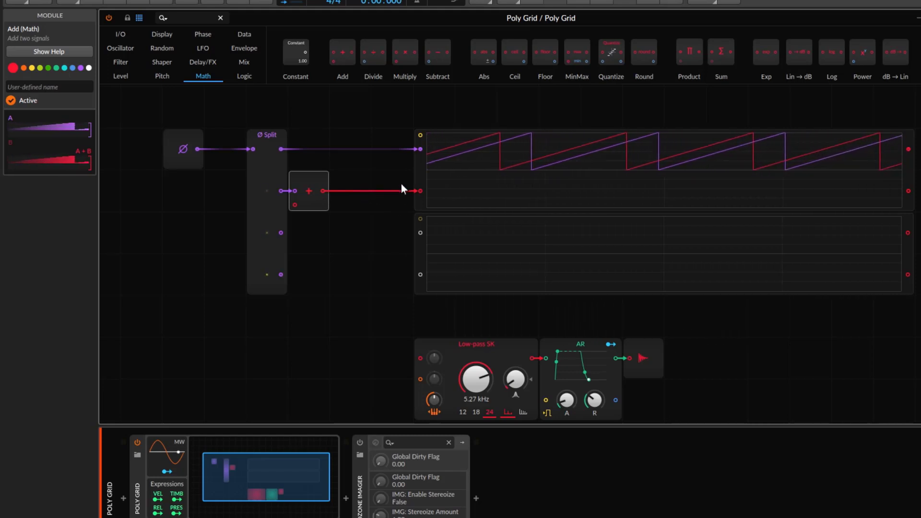
# Route the Ø Split's third and fourth outputs through cyan and yellow Add modules into the second oscilloscope, set to Slow mode
pyautogui.moveTo(339, 54)
pyautogui.mouseDown()
pyautogui.moveTo(307, 246)
pyautogui.moveTo(295, 230)
pyautogui.moveTo(418, 234)
pyautogui.mouseUp()
pyautogui.click(64, 69)
pyautogui.click(419, 253)
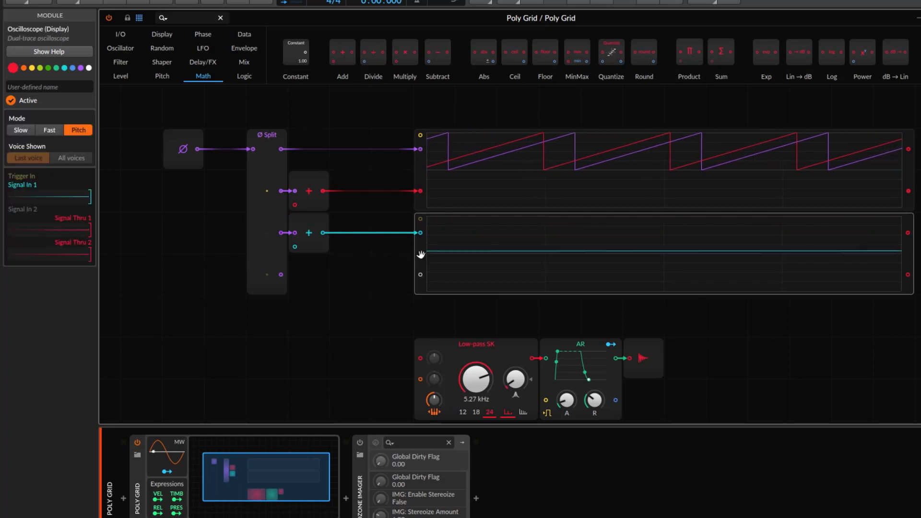
pyautogui.click(22, 133)
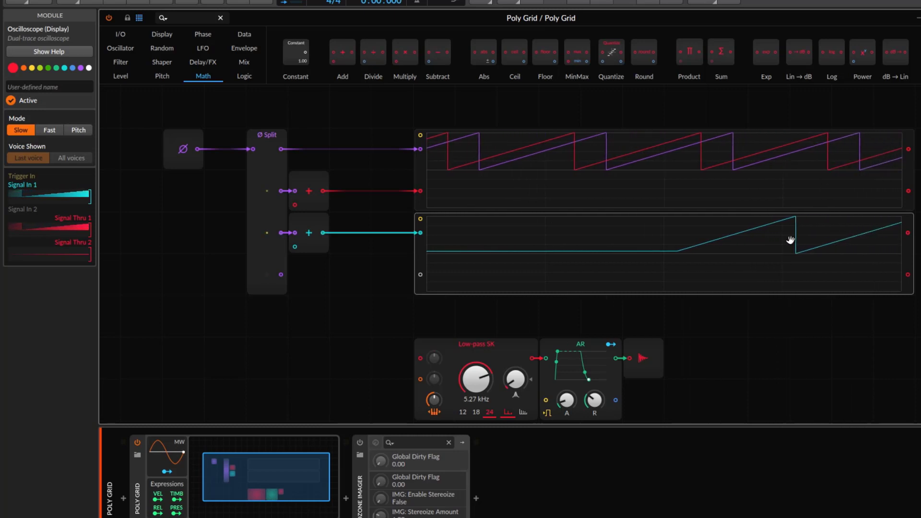
pyautogui.moveTo(346, 60)
pyautogui.mouseDown()
pyautogui.moveTo(309, 274)
pyautogui.moveTo(295, 274)
pyautogui.moveTo(420, 274)
pyautogui.mouseUp()
pyautogui.click(32, 68)
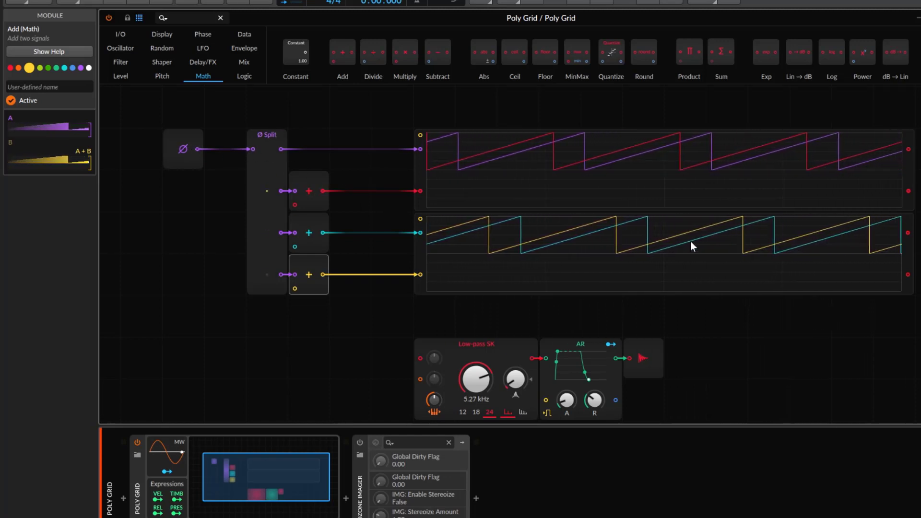
# Set the Ø Split to 2 out ports and delete the cyan and yellow Add modules and the second oscilloscope
pyautogui.click(273, 240)
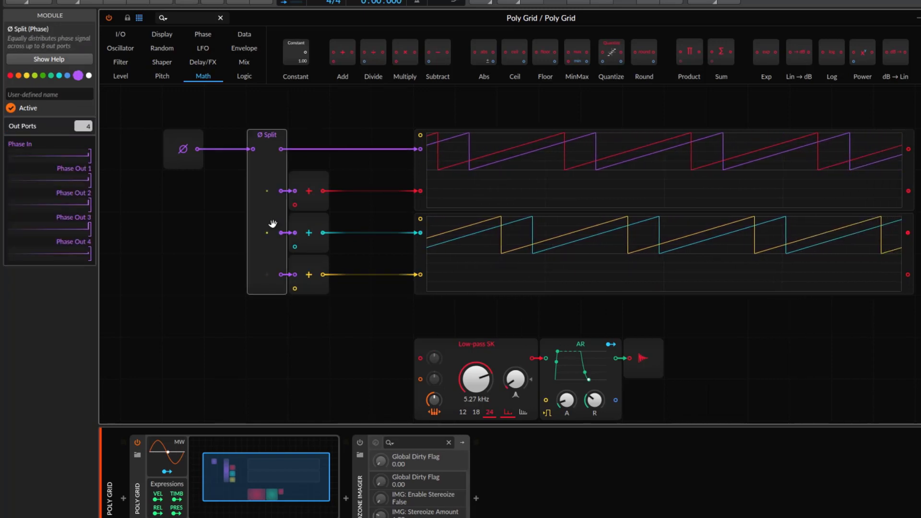
pyautogui.moveTo(85, 127); pyautogui.dragTo(84, 143)
pyautogui.moveTo(258, 238); pyautogui.dragTo(362, 323)
pyautogui.press('Delete')
pyautogui.click(434, 286)
pyautogui.press('Delete')
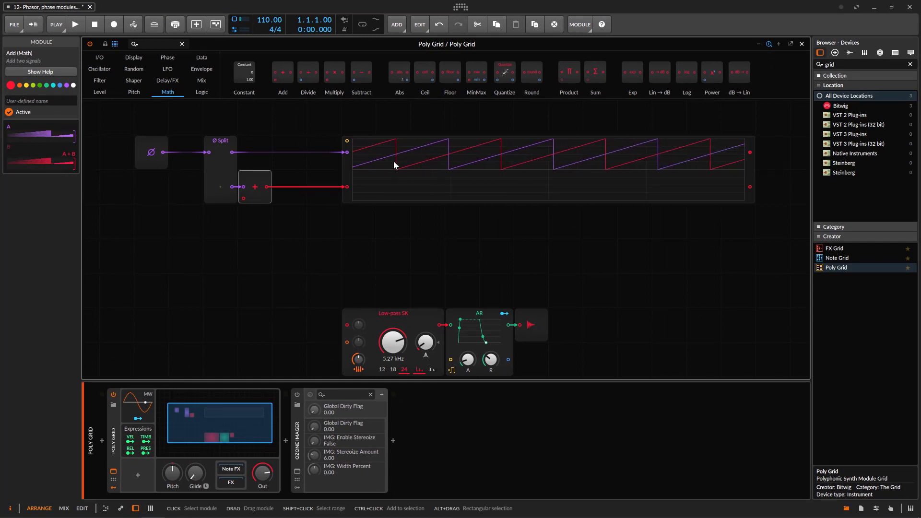
# Replace the Phase In and Ø Split chain with a Phasor feeding an Ø Sinemod, connected to the oscilloscope's first input
pyautogui.click(119, 72)
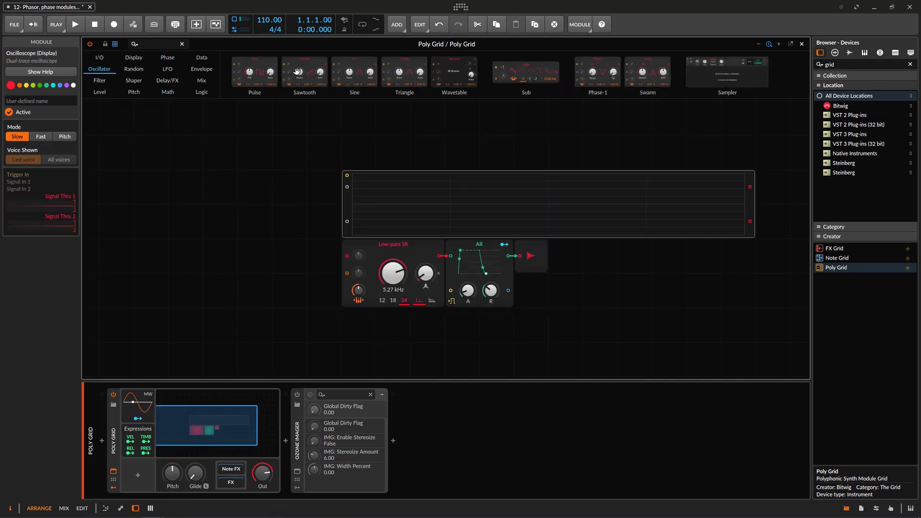
pyautogui.click(168, 58)
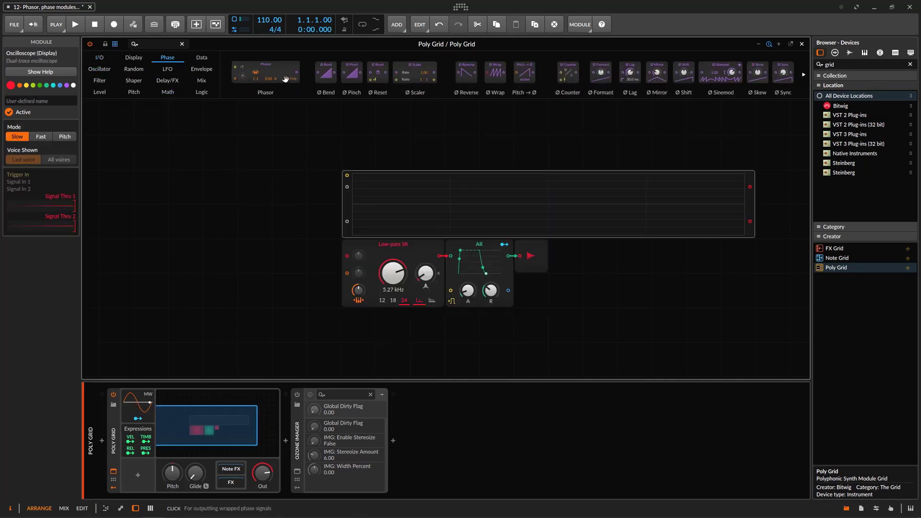
pyautogui.moveTo(265, 72); pyautogui.dragTo(150, 192)
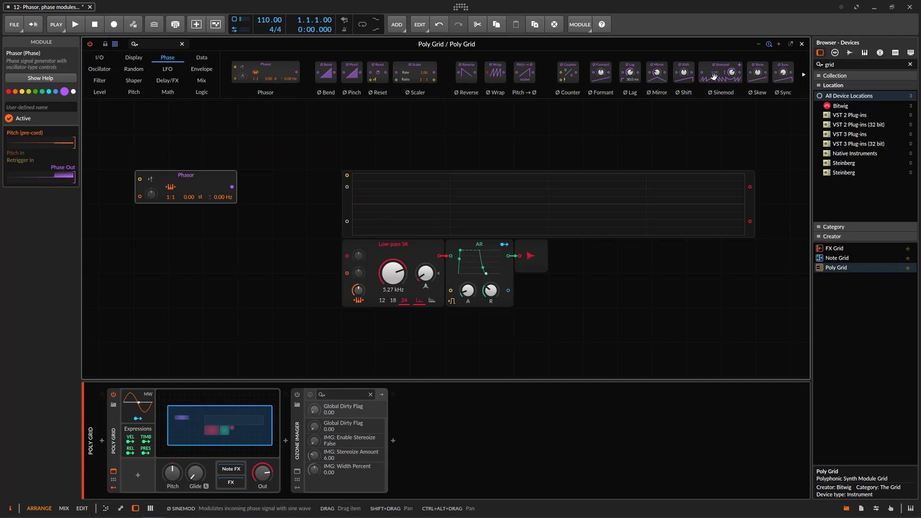
pyautogui.moveTo(714, 76); pyautogui.dragTo(254, 196)
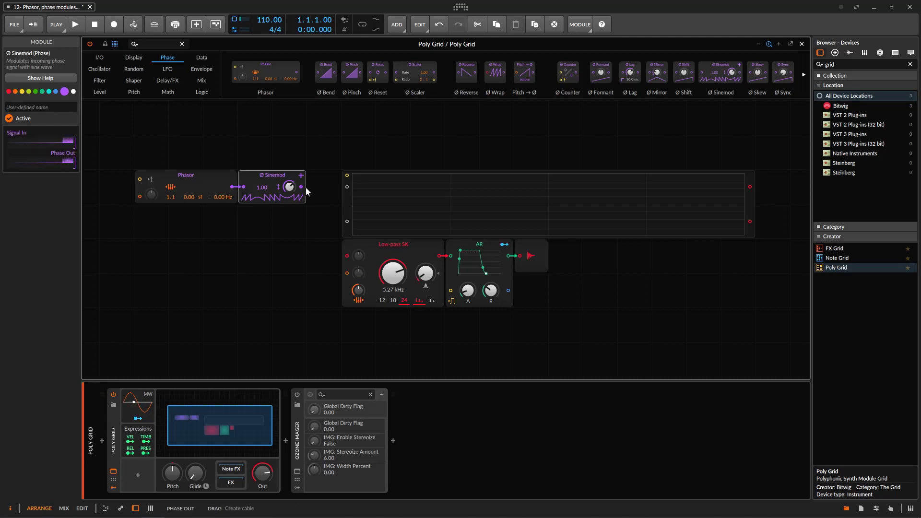
pyautogui.moveTo(349, 188); pyautogui.dragTo(349, 188)
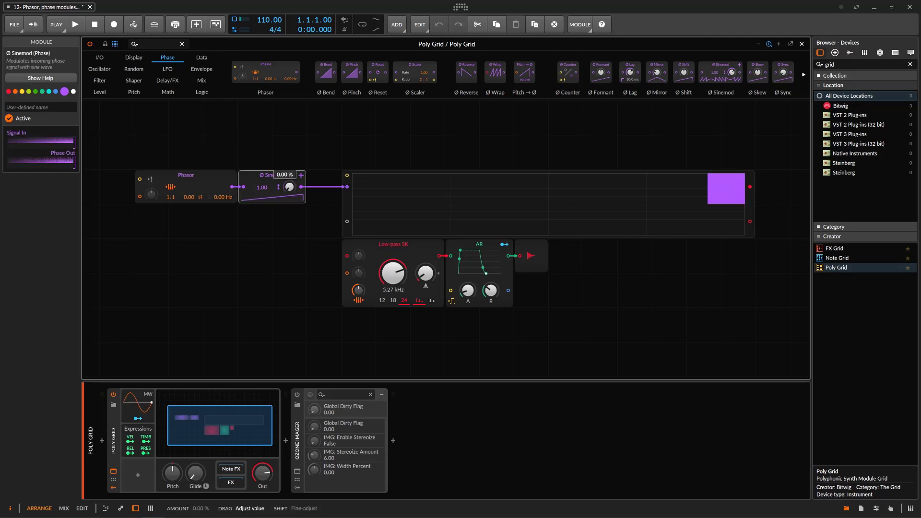
# Set the oscilloscope's mode to Pitch
pyautogui.click(361, 211)
pyautogui.click(65, 136)
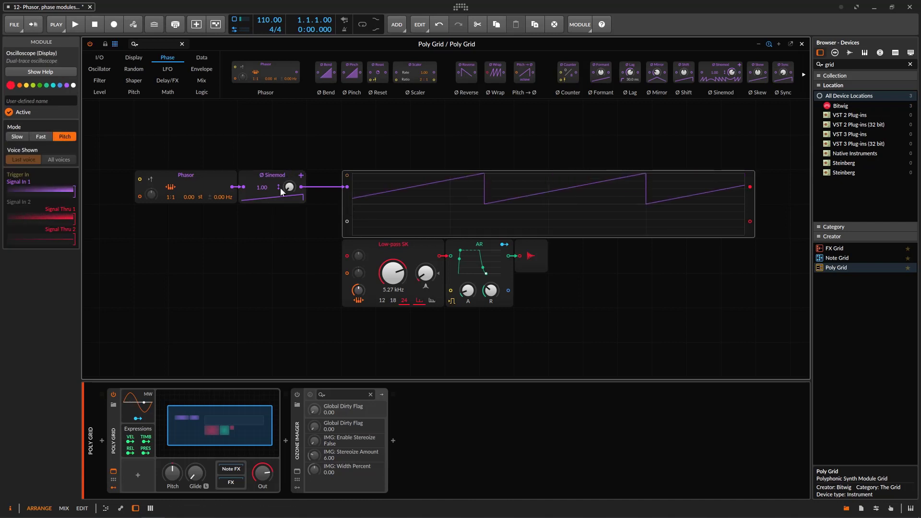
# Add a Sine oscillator below the Phasor and delete it again
pyautogui.click(276, 176)
pyautogui.moveTo(257, 145); pyautogui.dragTo(308, 240)
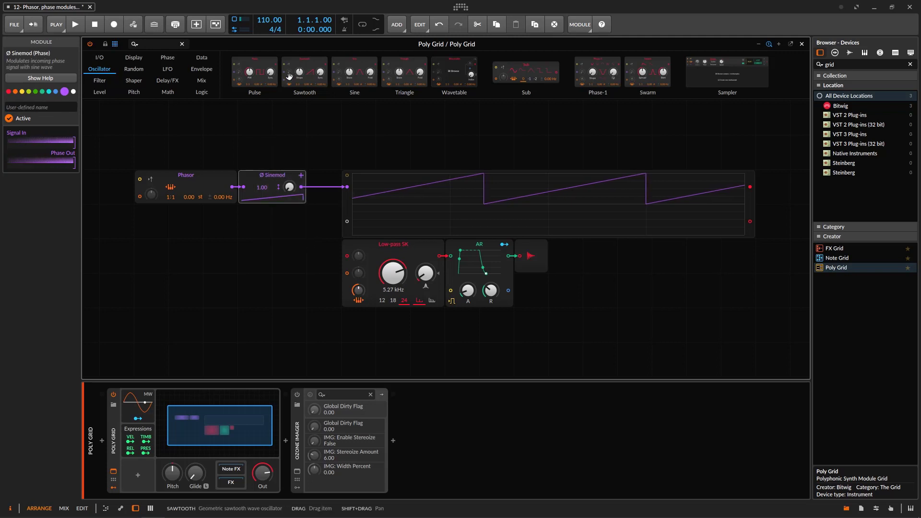
pyautogui.moveTo(349, 74); pyautogui.dragTo(148, 253)
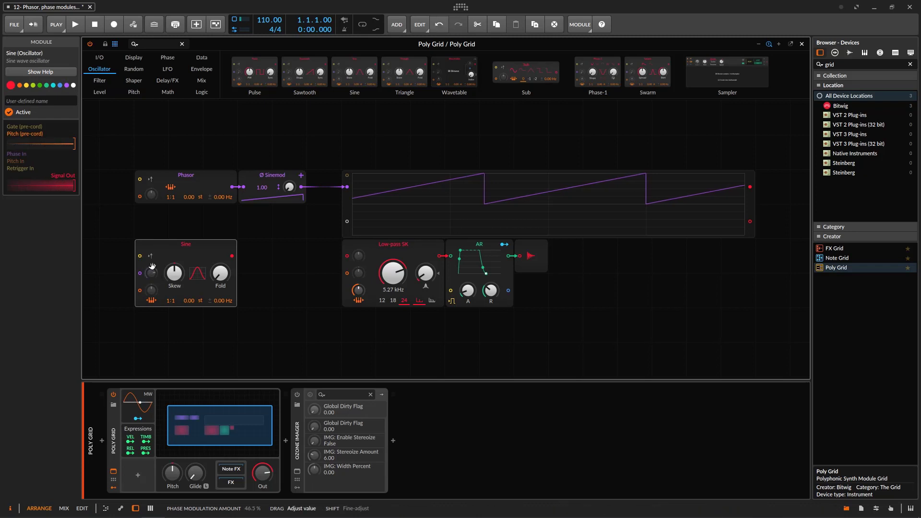
pyautogui.press('Delete')
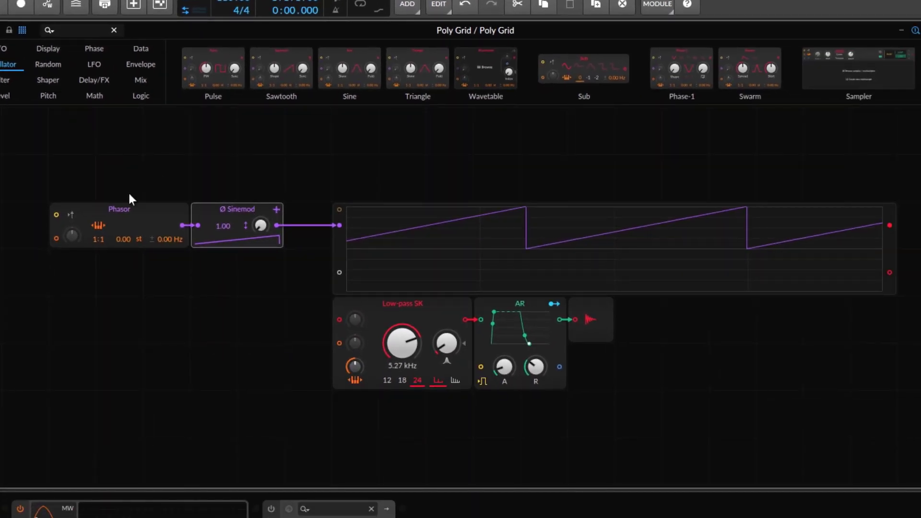
# Sweep the Ø Sinemod's modulation amount upward from its minimum, past 6.40 %, to beyond the middle of its range
pyautogui.click(115, 229)
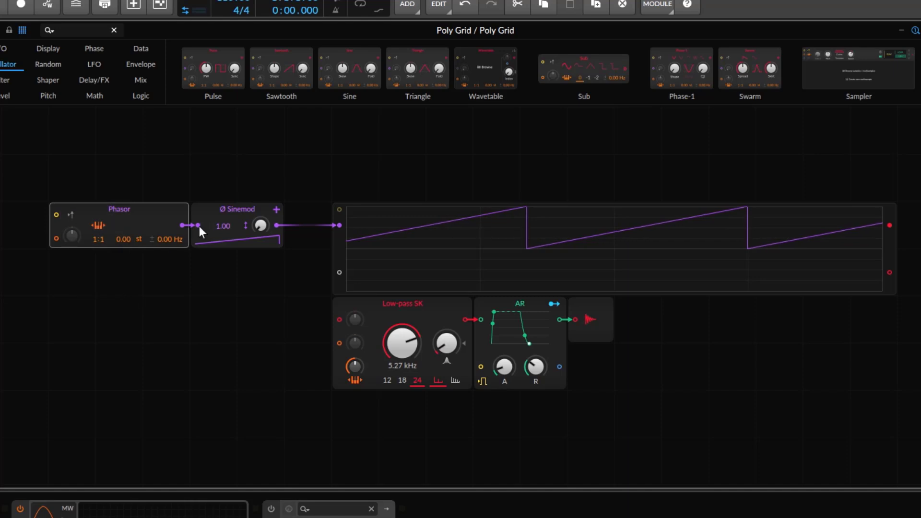
pyautogui.moveTo(255, 170); pyautogui.dragTo(288, 287)
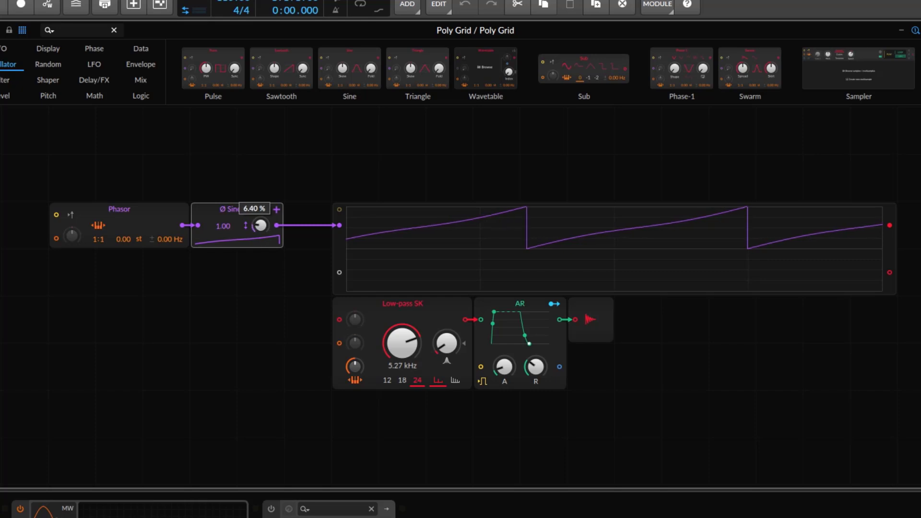
pyautogui.moveTo(260, 225); pyautogui.dragTo(260, 187)
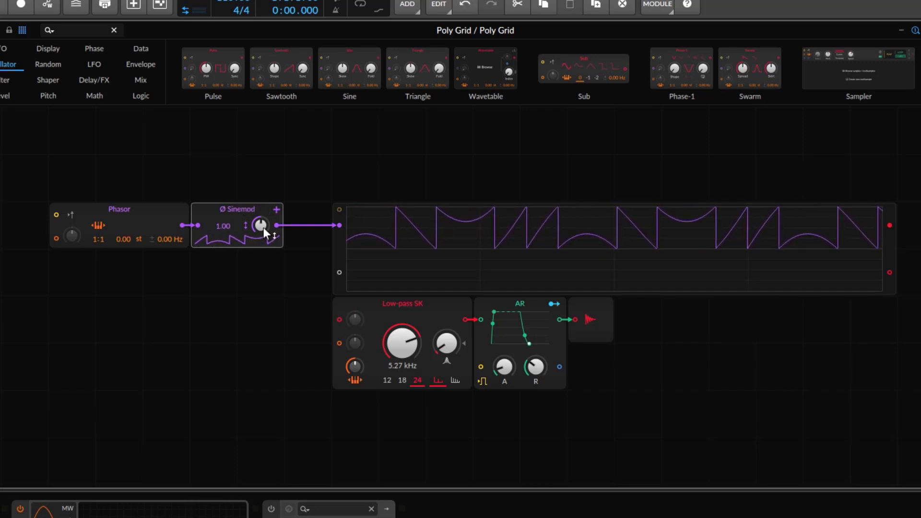
pyautogui.moveTo(263, 227); pyautogui.dragTo(263, 186)
# Feed the Ø Sinemod's output into the Low-pass SK and sweep its modulation, ending at ratio 6.00 and minimum amount
pyautogui.moveTo(223, 235)
pyautogui.mouseDown()
pyautogui.moveTo(223, 185)
pyautogui.moveTo(214, 224)
pyautogui.moveTo(260, 240)
pyautogui.moveTo(260, 259)
pyautogui.moveTo(260, 235)
pyautogui.moveTo(277, 225)
pyautogui.moveTo(304, 312)
pyautogui.moveTo(336, 320)
pyautogui.mouseUp()
pyautogui.moveTo(262, 224)
pyautogui.mouseDown()
pyautogui.moveTo(263, 272)
pyautogui.moveTo(263, 132)
pyautogui.moveTo(262, 201)
pyautogui.moveTo(263, 174)
pyautogui.mouseUp()
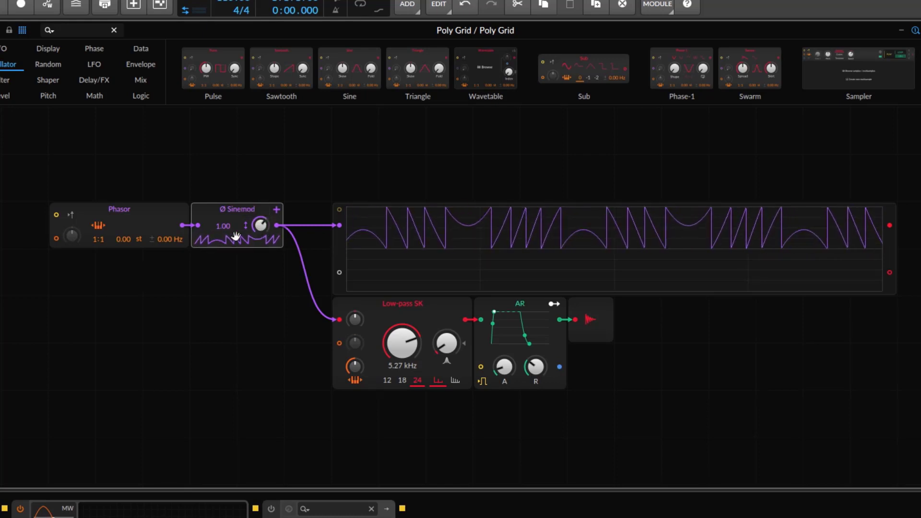
pyautogui.moveTo(218, 231); pyautogui.dragTo(218, 194)
pyautogui.moveTo(260, 225)
pyautogui.mouseDown()
pyautogui.moveTo(260, 254)
pyautogui.moveTo(260, 217)
pyautogui.moveTo(254, 288)
pyautogui.mouseUp()
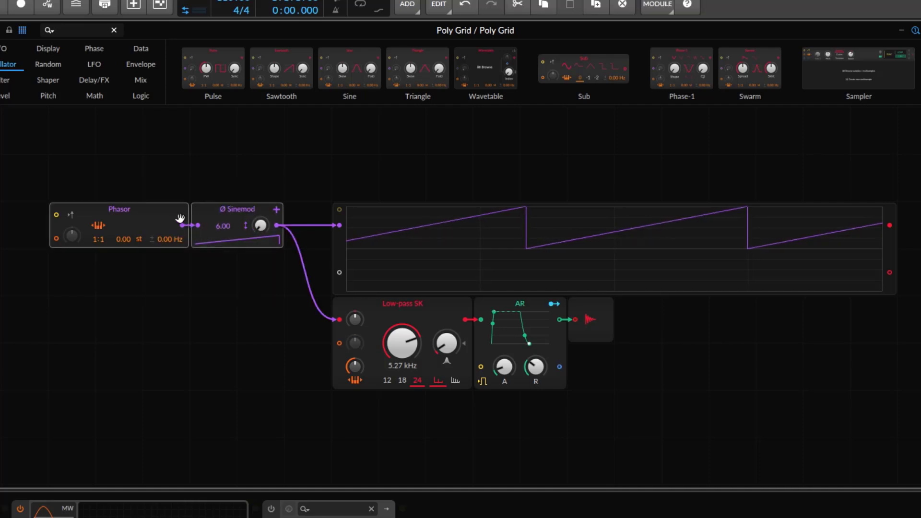
# Insert an Ø Sine between the Ø Sinemod and the oscilloscope and filter inputs, with the Phasor placed directly beside the Ø Sinemod
pyautogui.moveTo(146, 221); pyautogui.dragTo(111, 219)
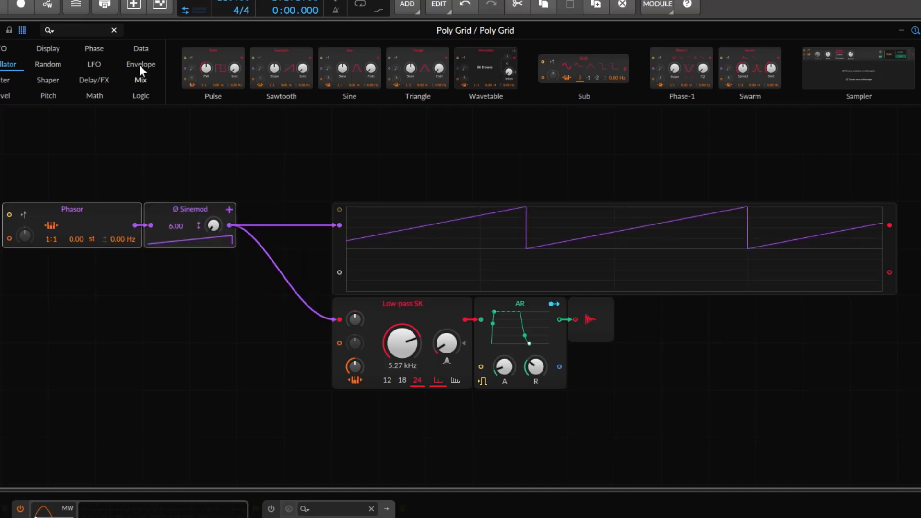
pyautogui.click(162, 49)
pyautogui.moveTo(714, 72); pyautogui.dragTo(139, 227)
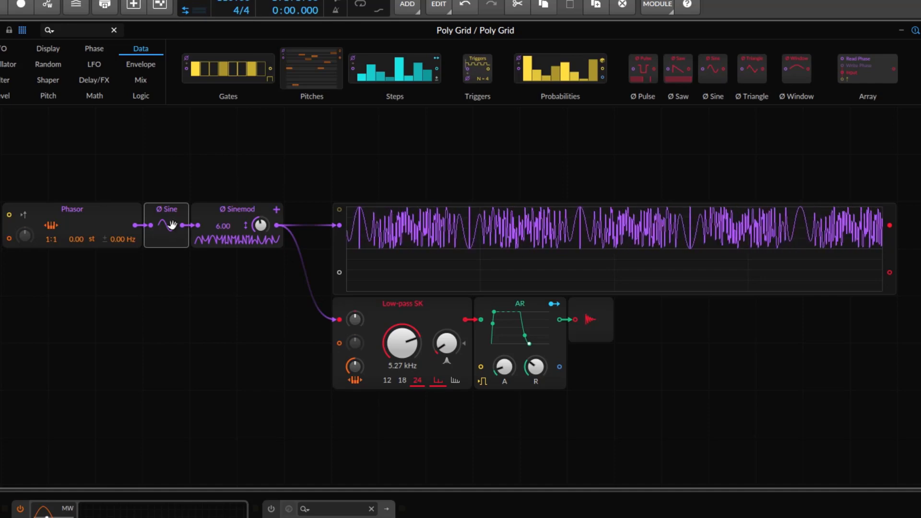
pyautogui.moveTo(169, 223); pyautogui.dragTo(278, 227)
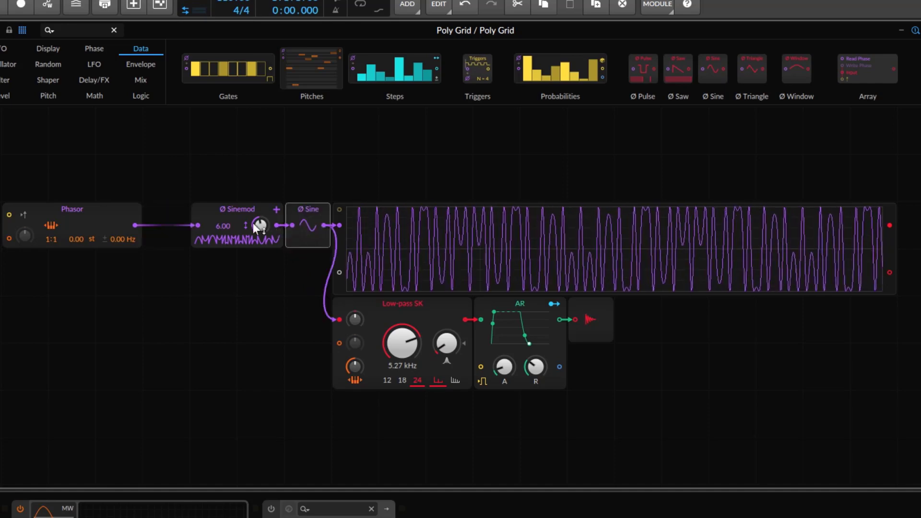
pyautogui.moveTo(102, 203); pyautogui.dragTo(150, 204)
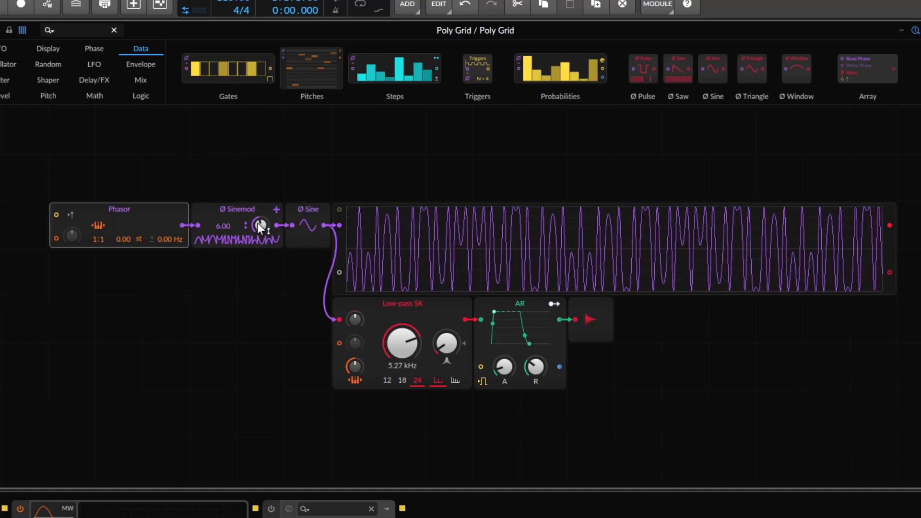
# Sweep the Ø Sinemod's amount through the Ø Sine, set its ratio to 1.00 and return the amount to minimum
pyautogui.moveTo(260, 225); pyautogui.dragTo(258, 181)
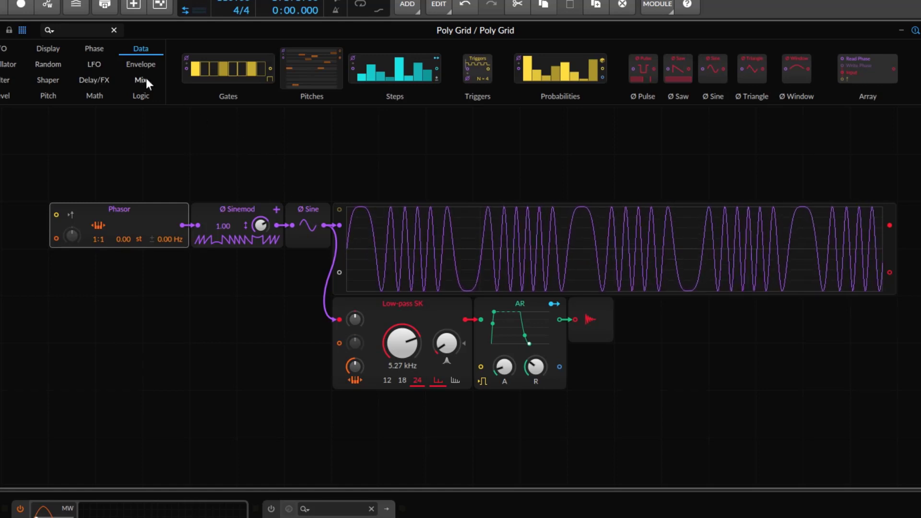
pyautogui.moveTo(263, 226); pyautogui.dragTo(263, 256)
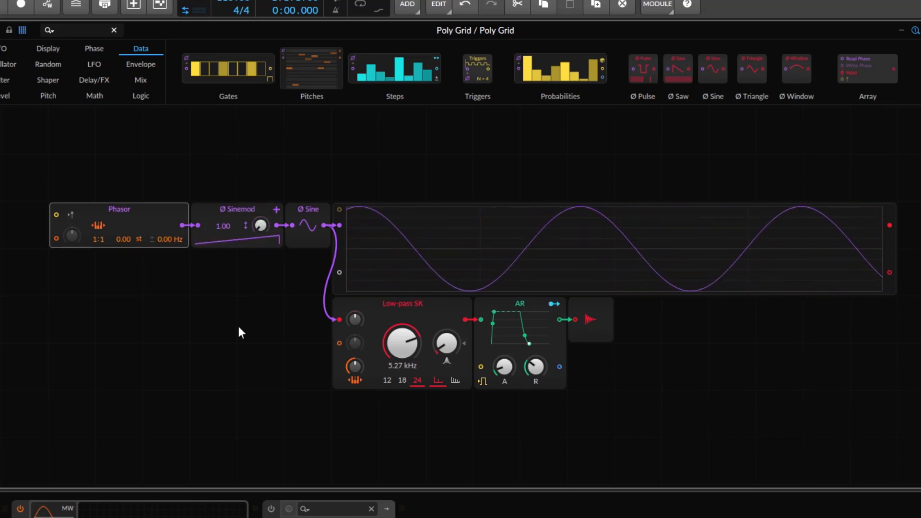
pyautogui.click(306, 231)
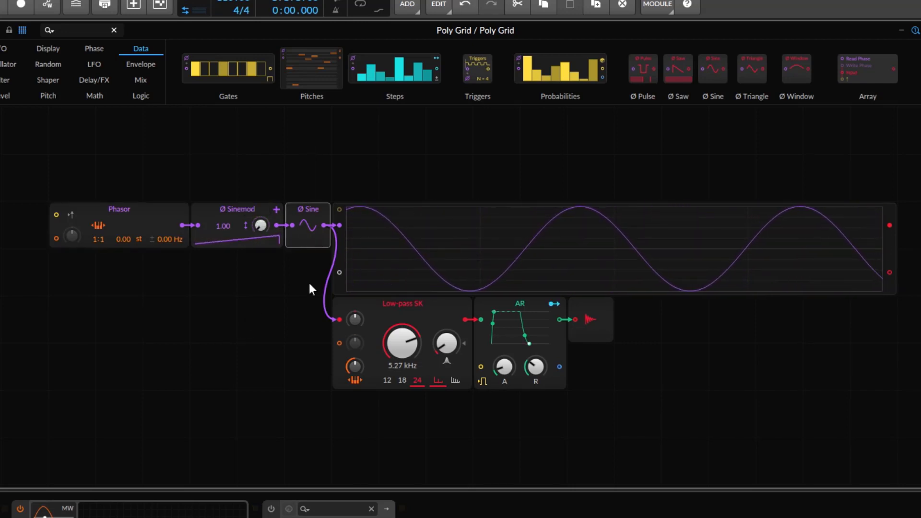
# Clear the patch down to the AR envelope and audio output, and delete the Ozone Imager device
pyautogui.click(105, 50)
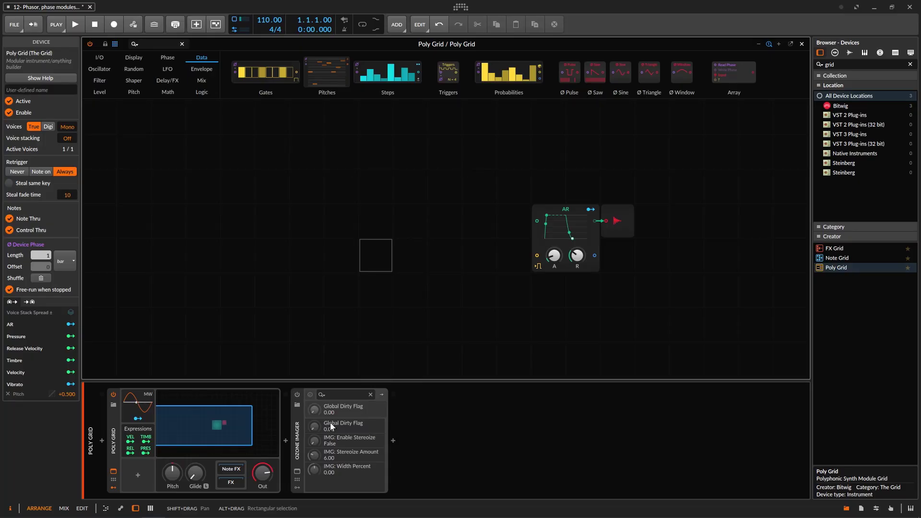
pyautogui.click(299, 442)
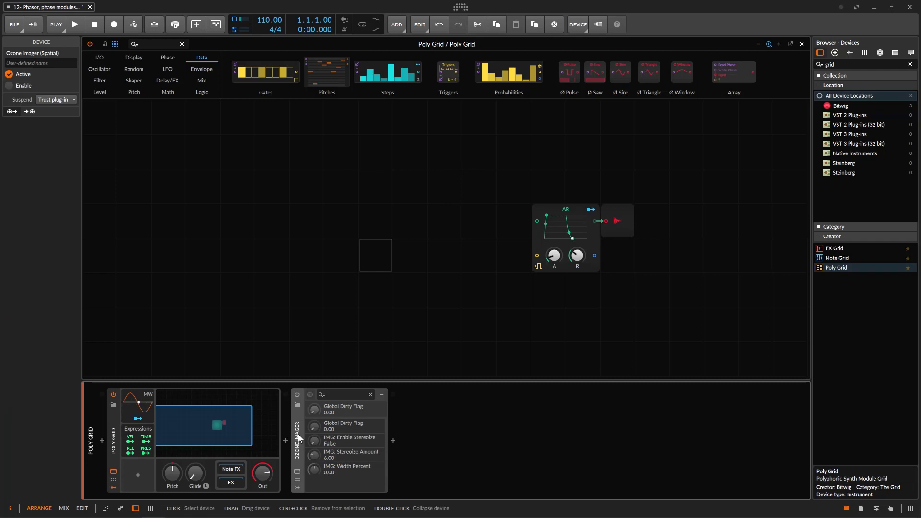
pyautogui.press('Delete')
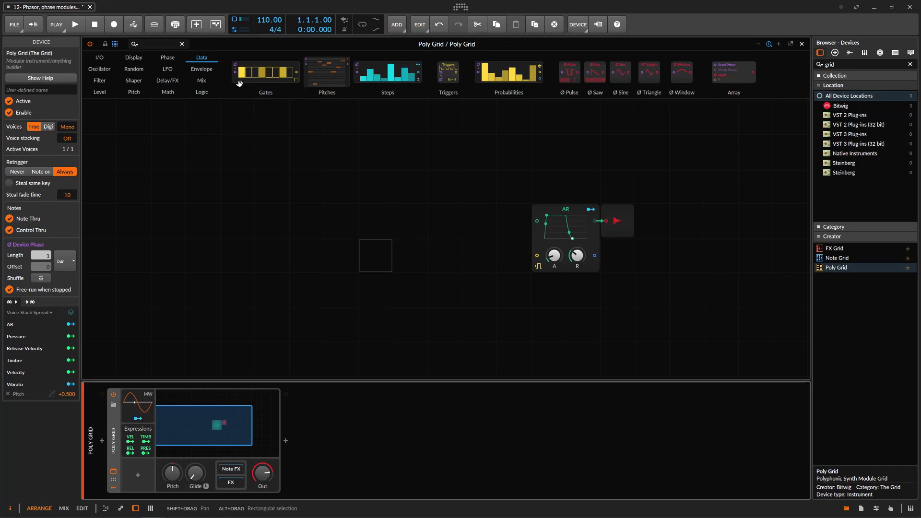
# Add a Phasor in the empty patch area and a Mixer directly before the AR envelope
pyautogui.click(169, 58)
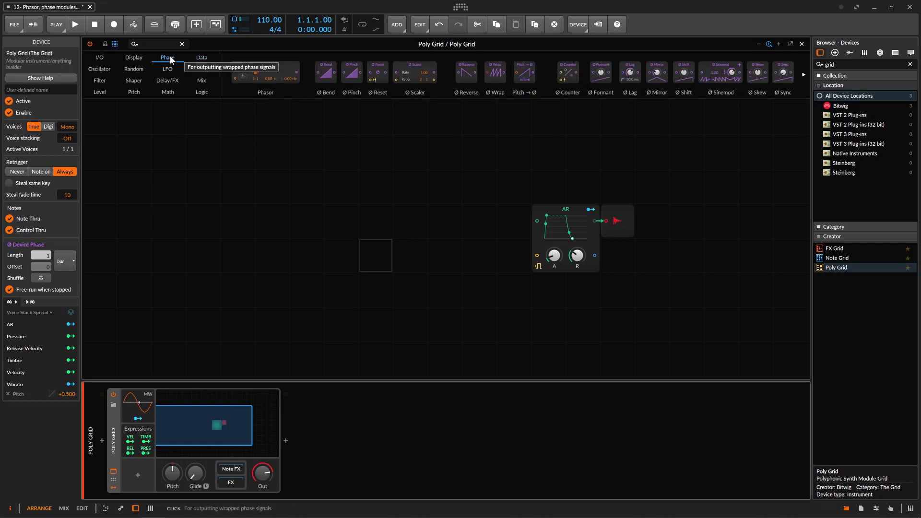
pyautogui.moveTo(265, 72); pyautogui.dragTo(210, 158)
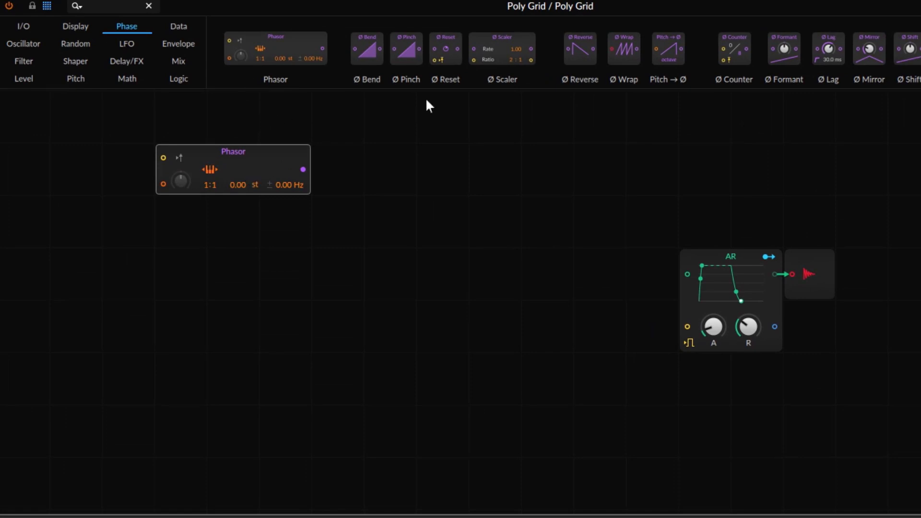
pyautogui.click(181, 60)
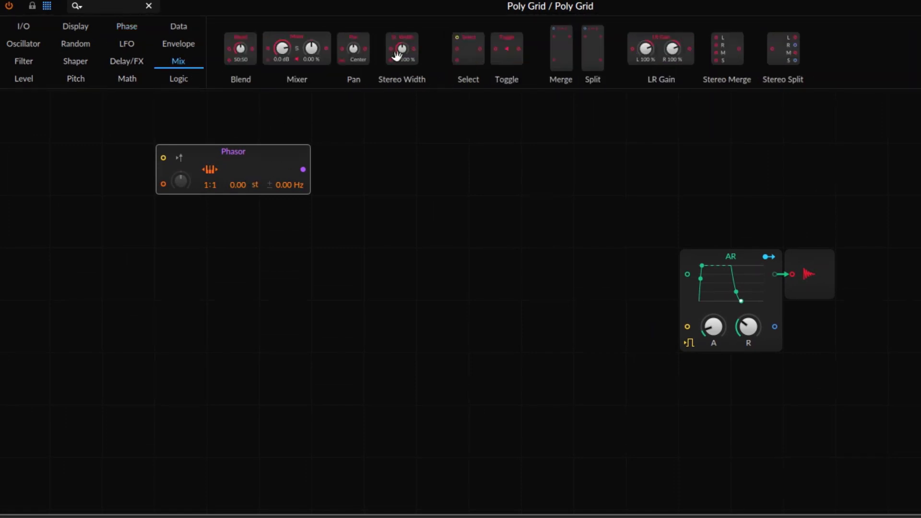
pyautogui.moveTo(305, 46)
pyautogui.mouseDown()
pyautogui.moveTo(475, 220)
pyautogui.moveTo(554, 239)
pyautogui.moveTo(578, 232)
pyautogui.moveTo(542, 235)
pyautogui.moveTo(542, 274)
pyautogui.moveTo(594, 270)
pyautogui.mouseUp()
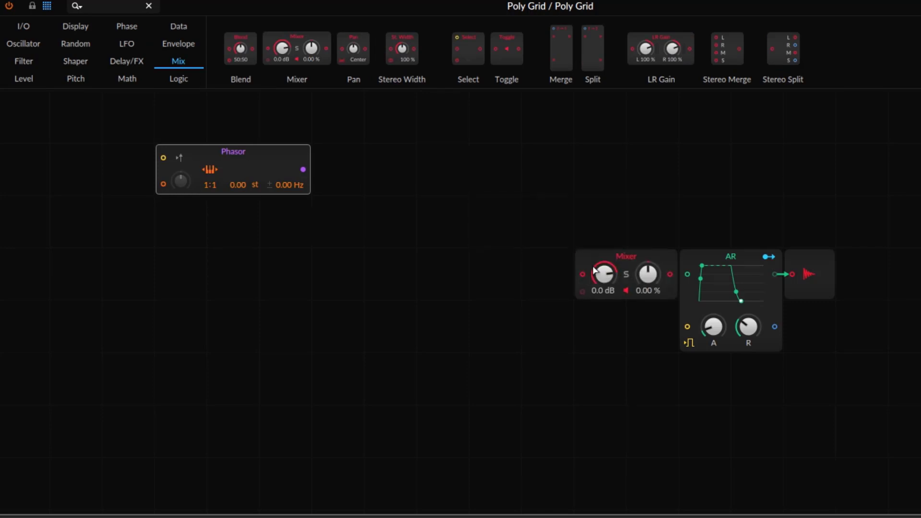
# Connect the Phasor through the Mixer to the AR envelope and lower the Mixer level to -12.4 dB
pyautogui.click(593, 271)
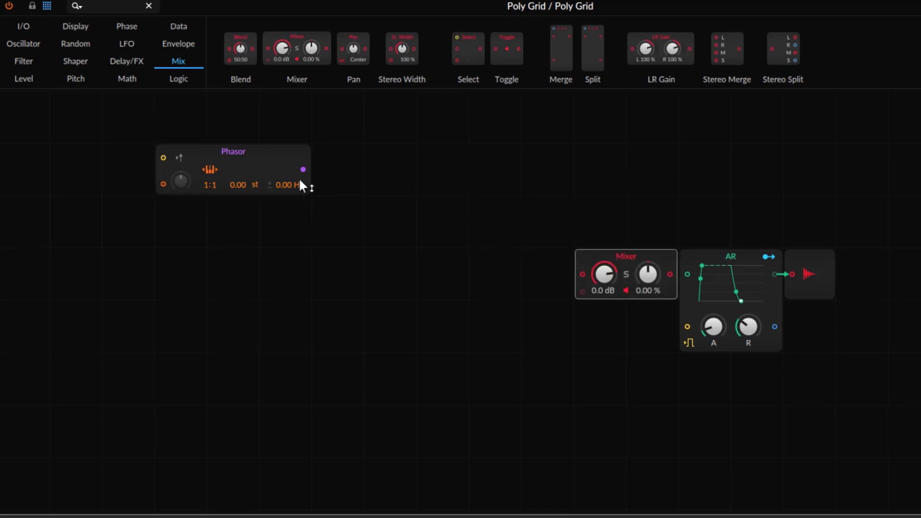
pyautogui.click(273, 168)
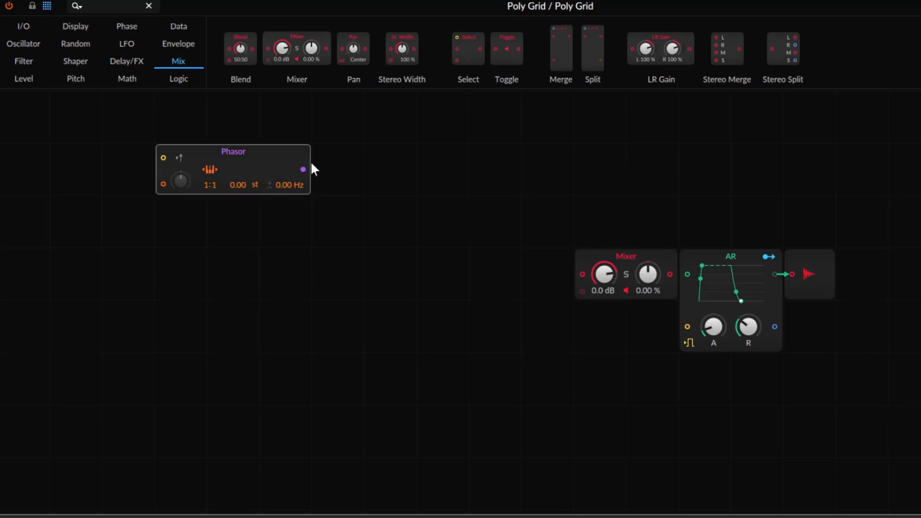
pyautogui.moveTo(303, 170); pyautogui.dragTo(582, 275)
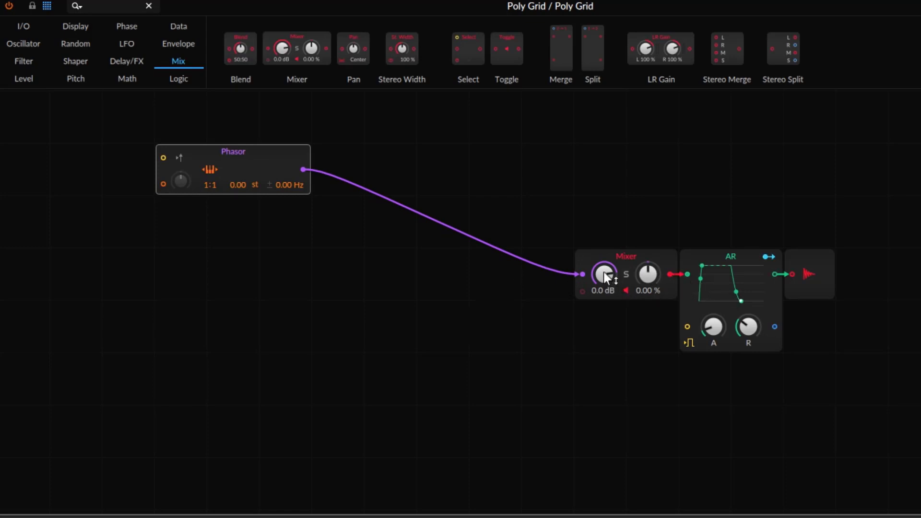
pyautogui.moveTo(605, 276); pyautogui.dragTo(606, 295)
# Insert Ø Pinch, Ø Mirror and Ø Saw modules in series between the Phasor and the Mixer
pyautogui.click(131, 28)
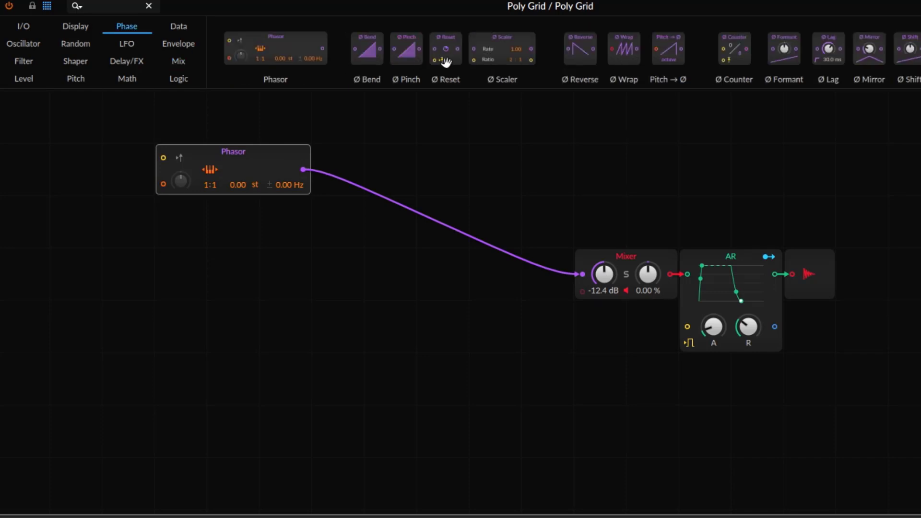
pyautogui.moveTo(407, 55); pyautogui.dragTo(338, 125)
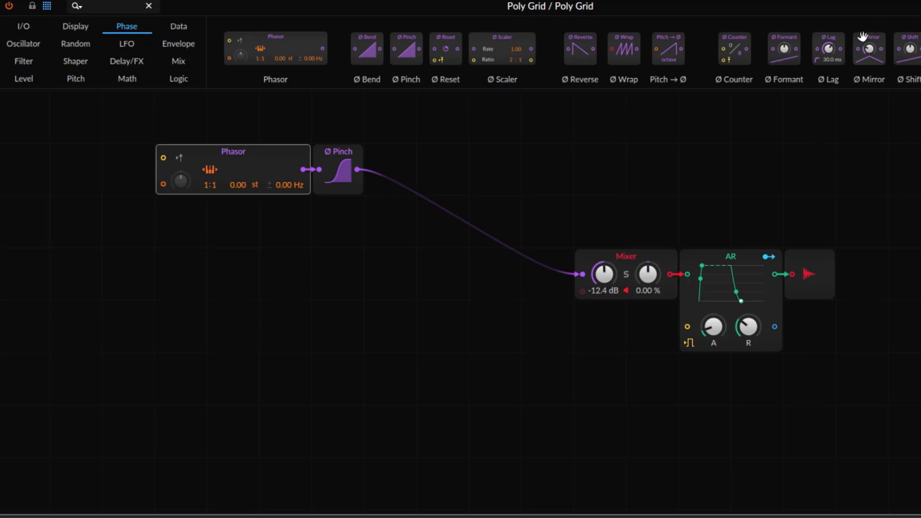
pyautogui.moveTo(869, 48); pyautogui.dragTo(391, 136)
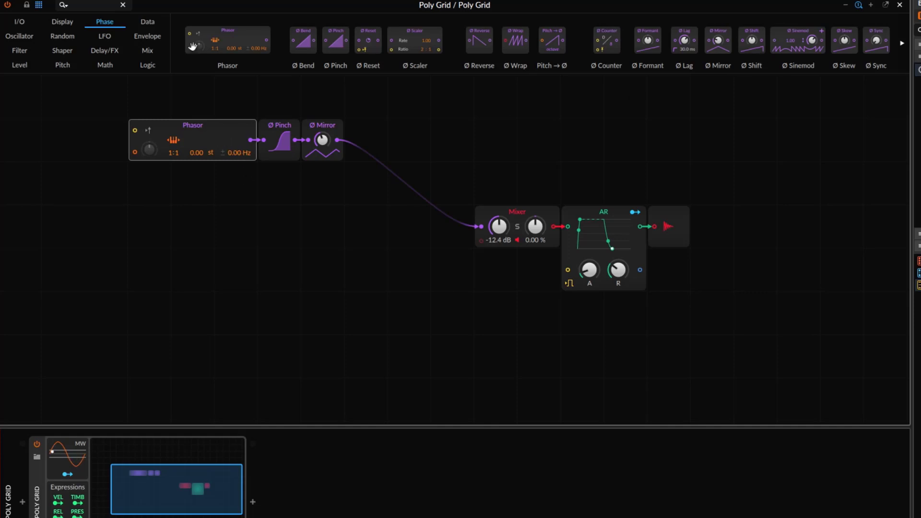
pyautogui.click(147, 22)
pyautogui.moveTo(635, 43); pyautogui.dragTo(374, 151)
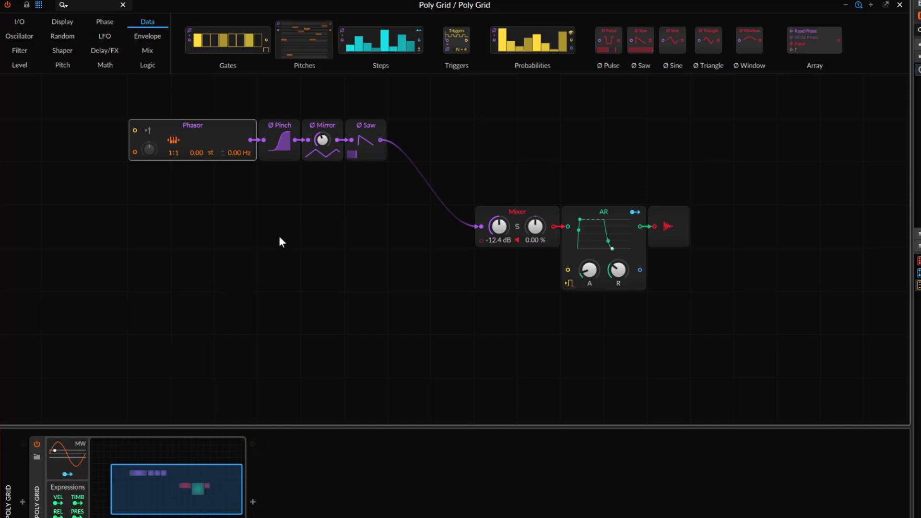
# Add a Gates sequencer above the Phasor and set its output mode to Pulse
pyautogui.moveTo(198, 49); pyautogui.dragTo(146, 96)
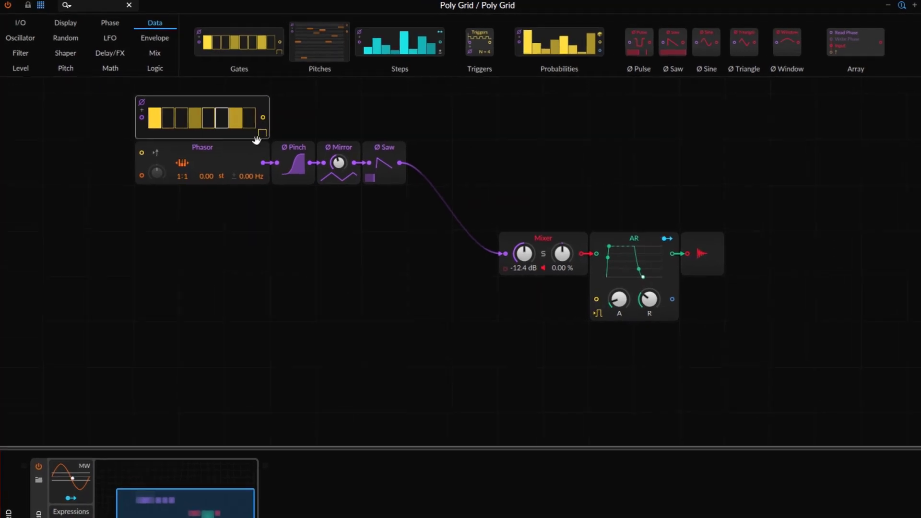
pyautogui.click(262, 133)
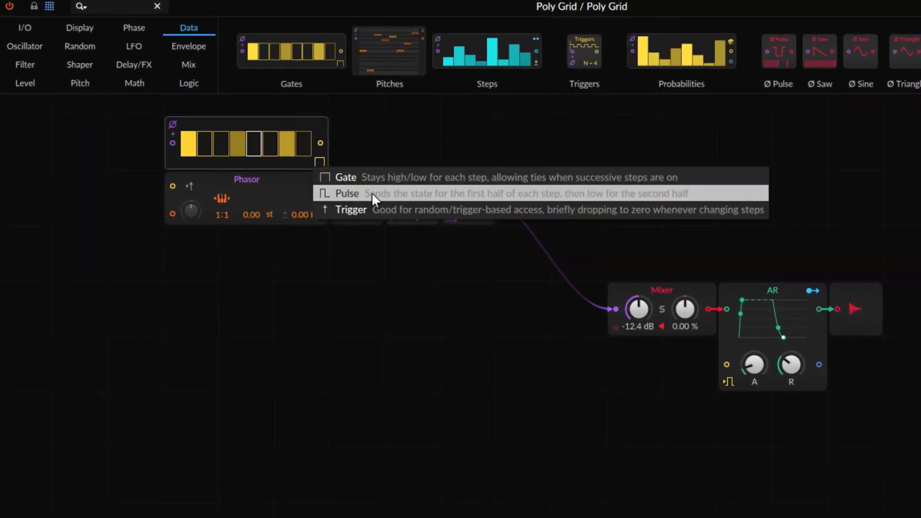
pyautogui.click(372, 192)
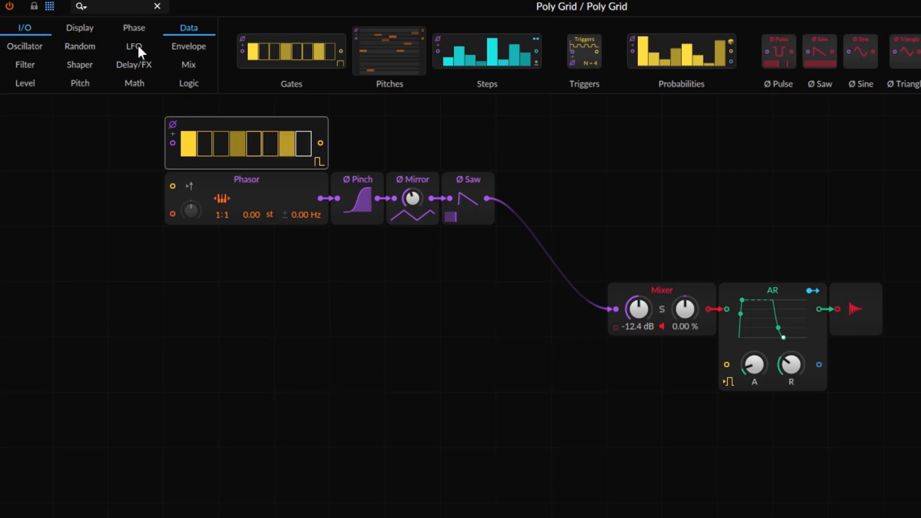
# Attach a modulator output module to the Gates output and turn off the seventh gate step
pyautogui.hscroll(10, 572, 58)
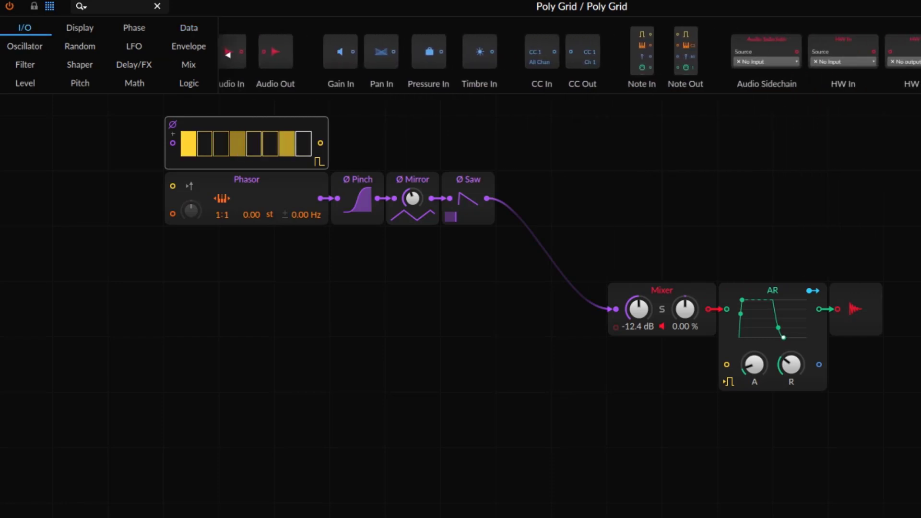
pyautogui.moveTo(917, 52); pyautogui.dragTo(344, 147)
pyautogui.click(285, 144)
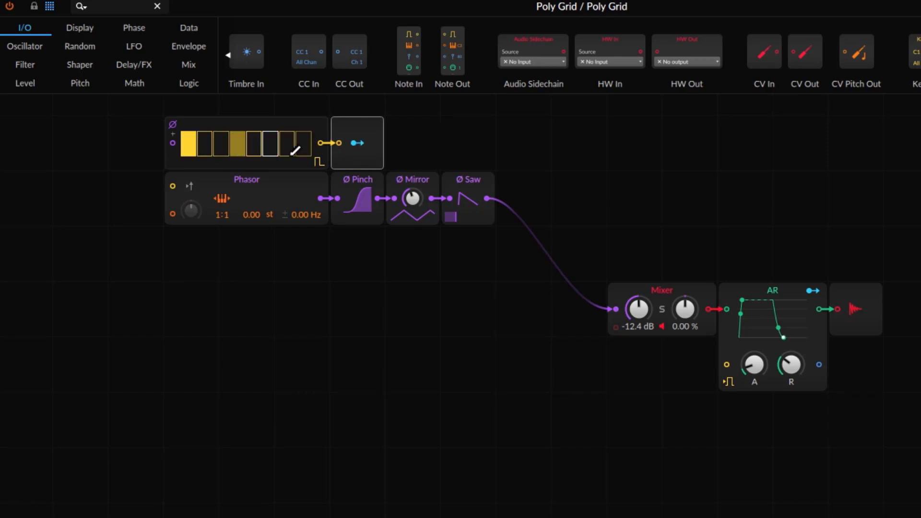
# Turn on the seventh gate step and modulate the Ø Saw waveform sharpness by +3.57 from the Gates' modulator output
pyautogui.click(288, 147)
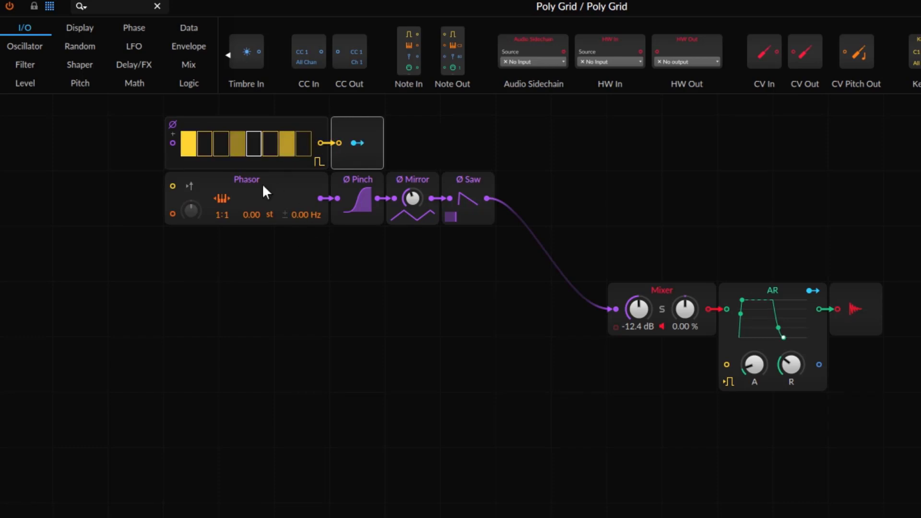
pyautogui.click(361, 142)
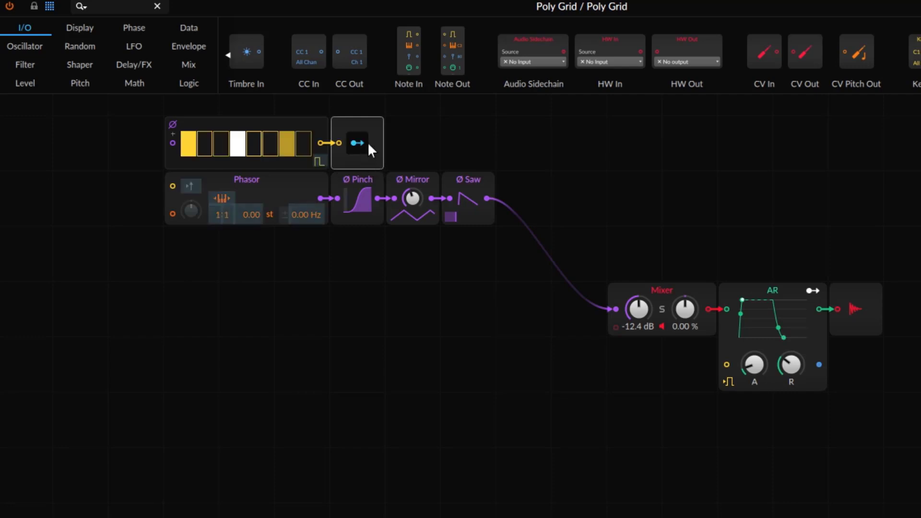
pyautogui.moveTo(474, 214); pyautogui.dragTo(474, 189)
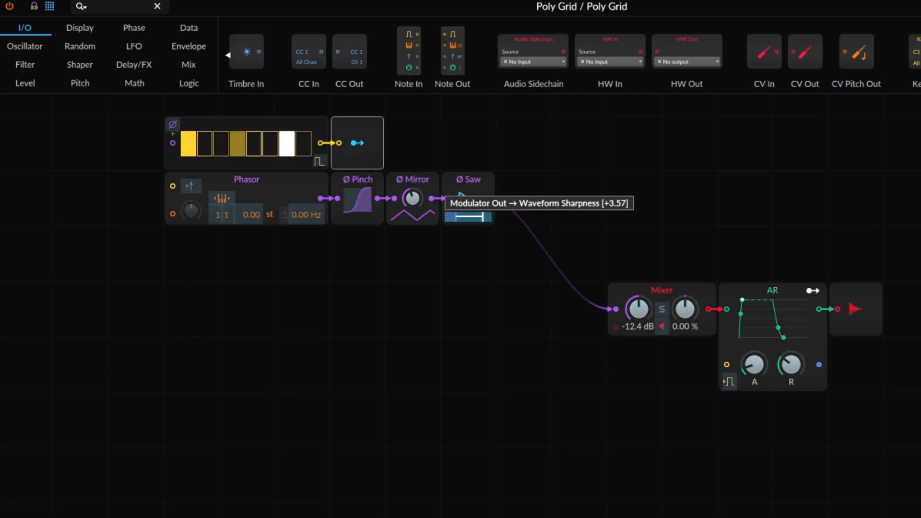
pyautogui.click(356, 143)
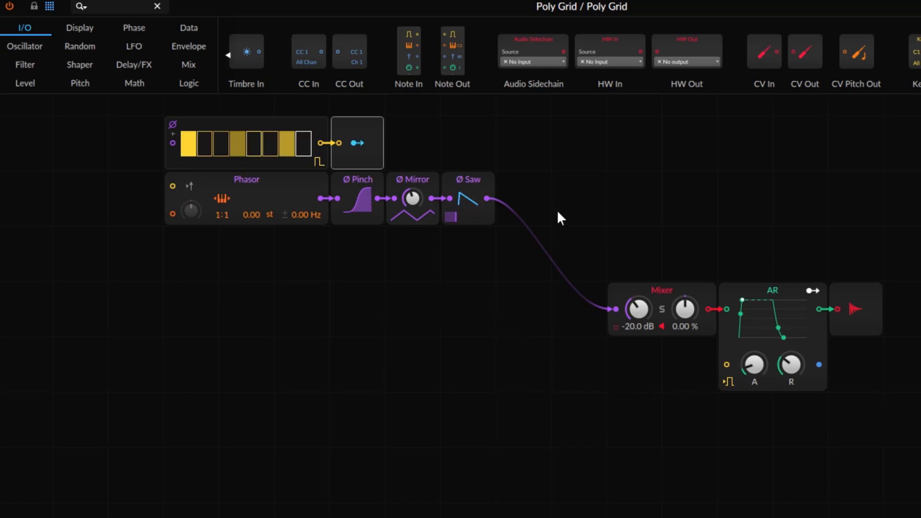
pyautogui.moveTo(636, 311); pyautogui.dragTo(637, 306)
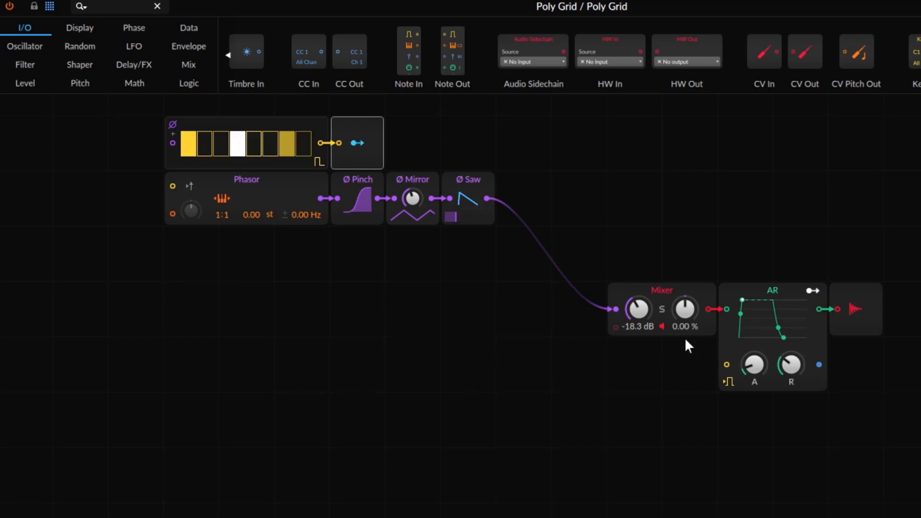
pyautogui.moveTo(641, 300); pyautogui.dragTo(640, 308)
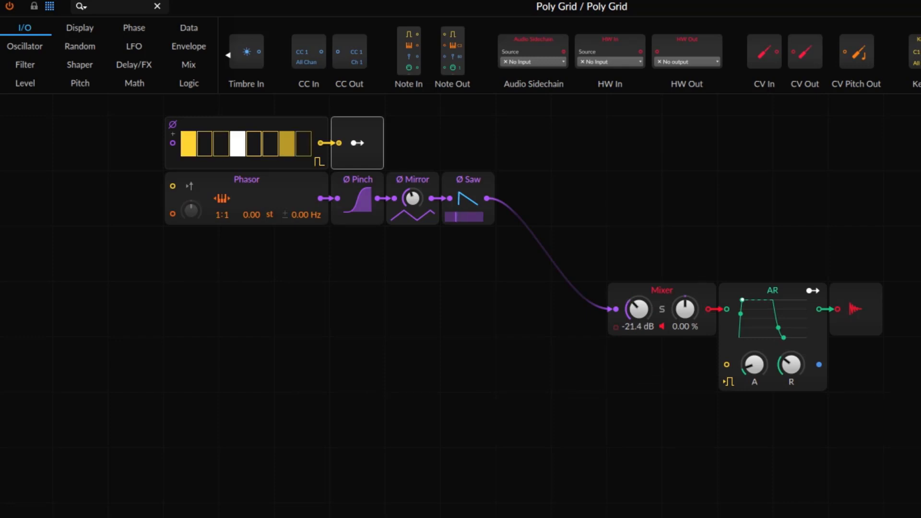
# Add an LFO module above the Mixer and set its waveform to the smooth sine shape
pyautogui.click(134, 46)
pyautogui.moveTo(288, 47); pyautogui.dragTo(654, 168)
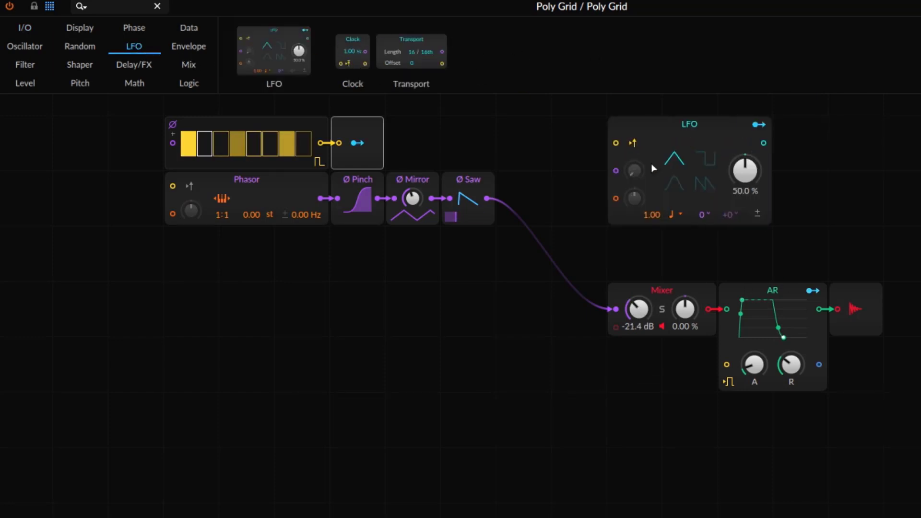
pyautogui.click(684, 182)
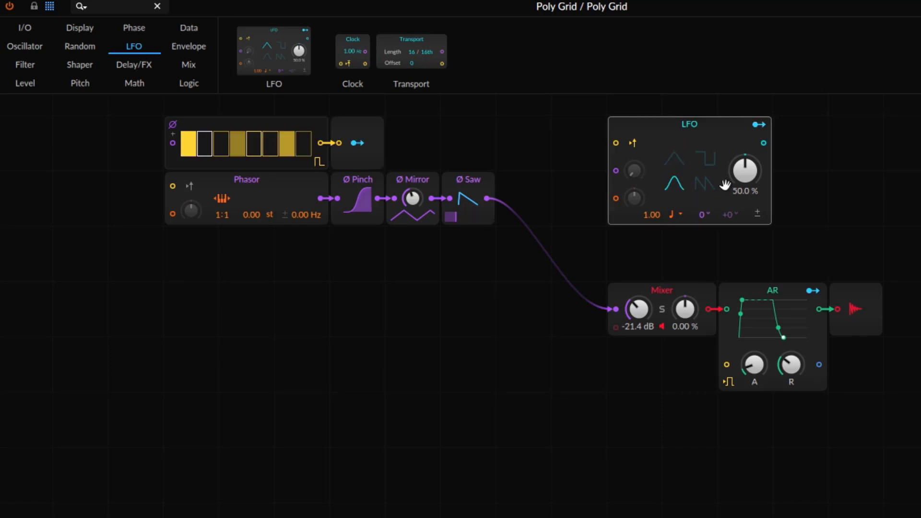
pyautogui.click(761, 124)
pyautogui.moveTo(687, 302); pyautogui.dragTo(687, 283)
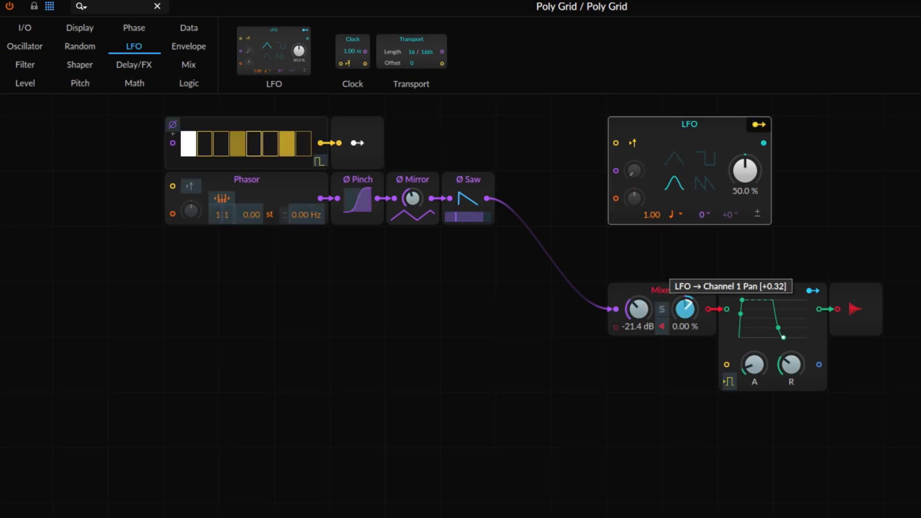
pyautogui.click(766, 125)
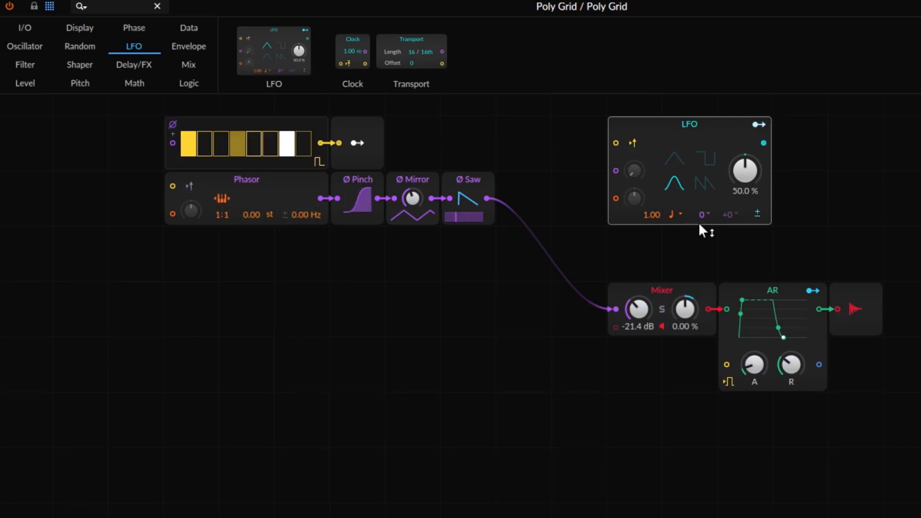
pyautogui.click(677, 215)
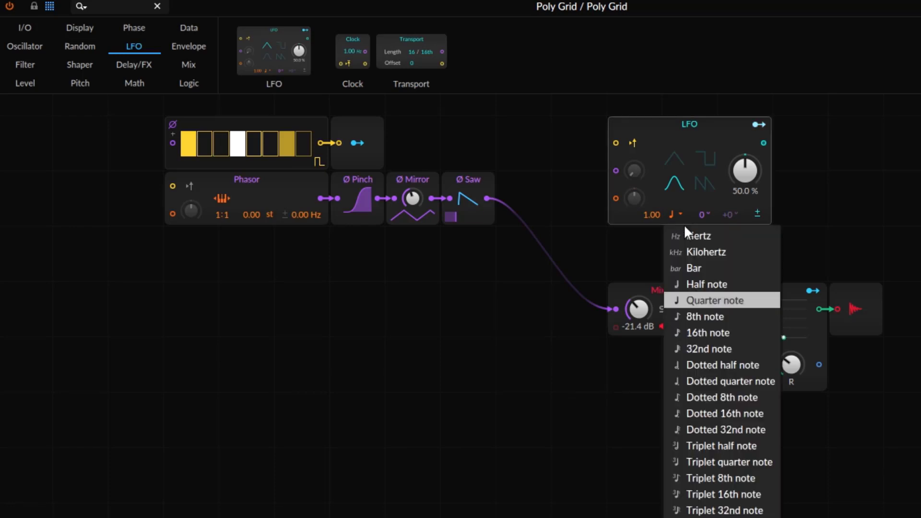
pyautogui.click(727, 317)
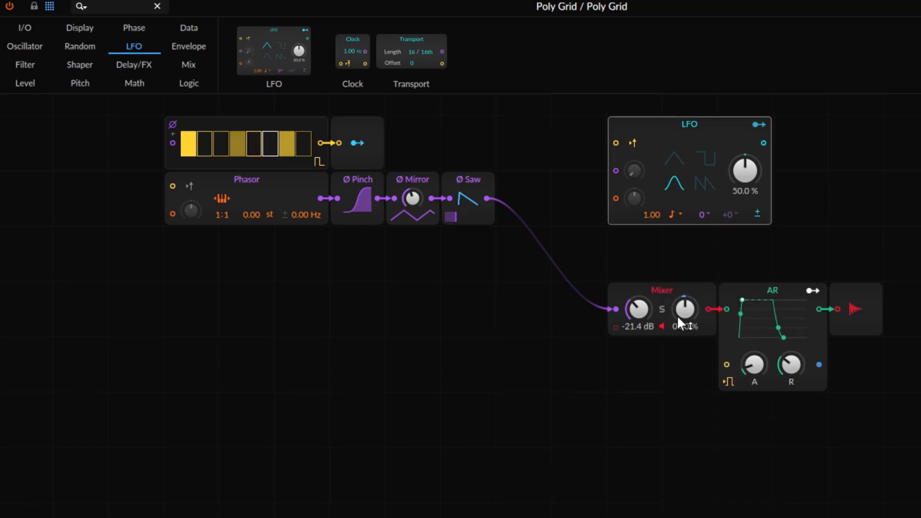
pyautogui.moveTo(645, 313); pyautogui.dragTo(645, 311)
# Recolor the Gates, modulator output, Phasor, Ø Pinch, Ø Mirror, Ø Saw and LFO modules yellow
pyautogui.scroll(2, 499, 357)
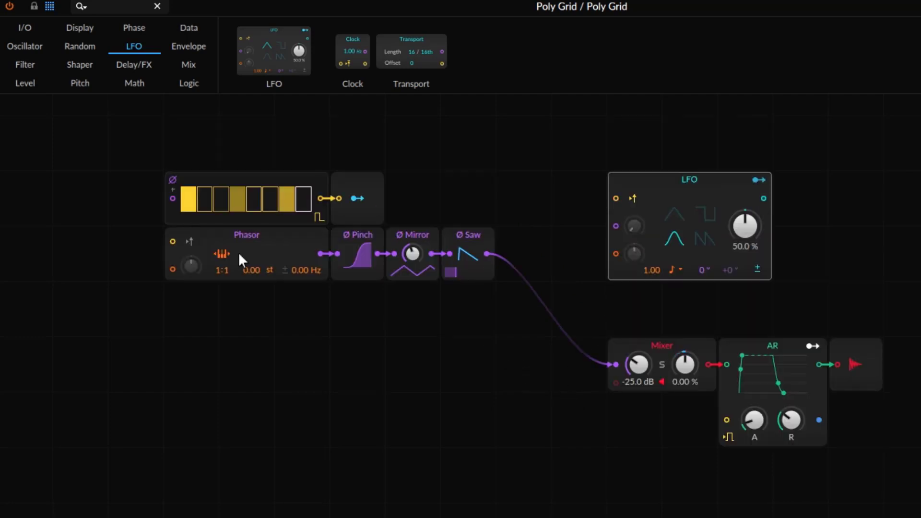
pyautogui.moveTo(99, 155); pyautogui.dragTo(781, 285)
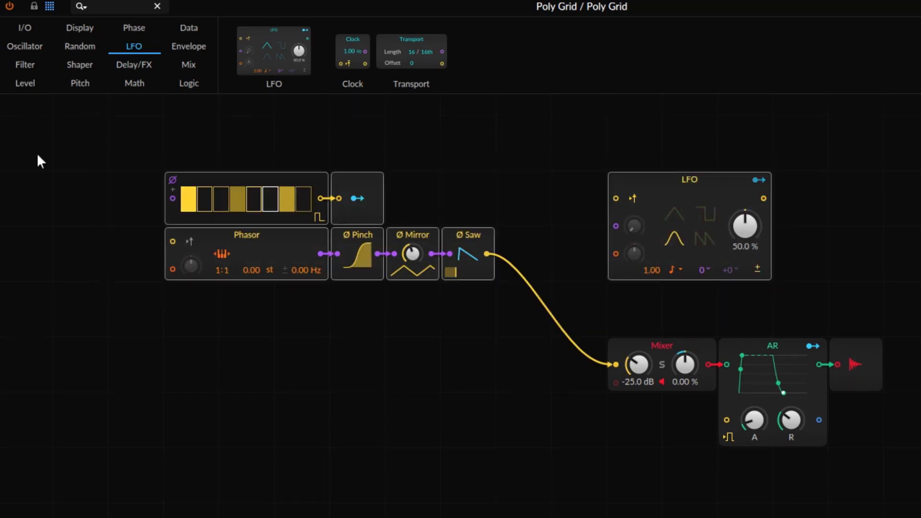
pyautogui.click(471, 384)
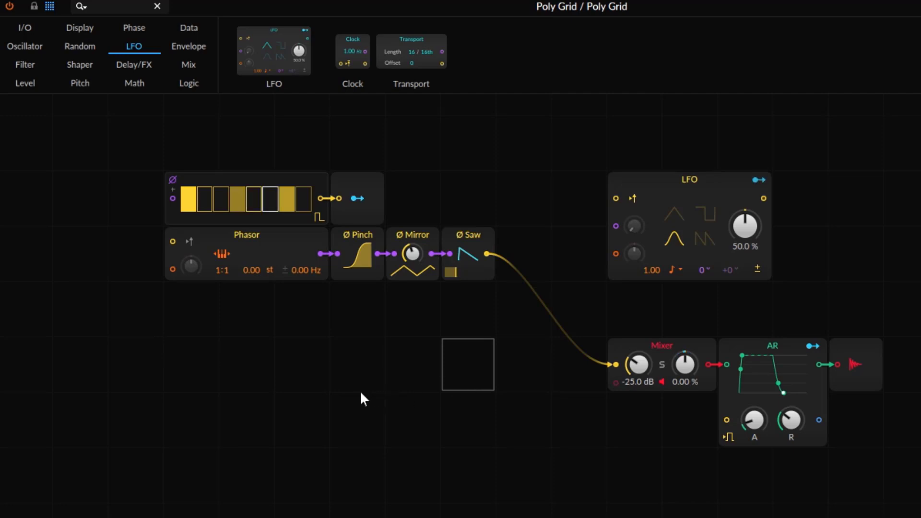
pyautogui.scroll(-4, 358, 393)
pyautogui.scroll(-2, 356, 392)
pyautogui.scroll(4, 350, 373)
pyautogui.scroll(-2, 323, 345)
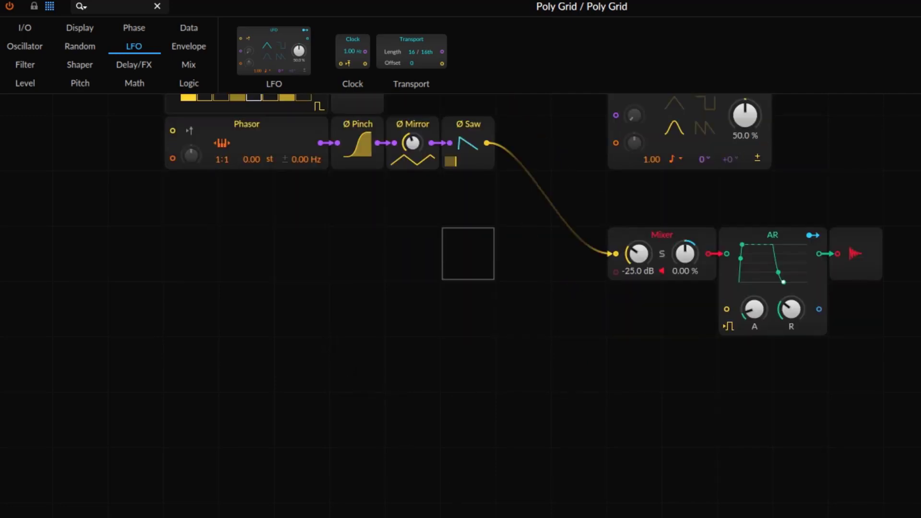
pyautogui.scroll(3, 337, 513)
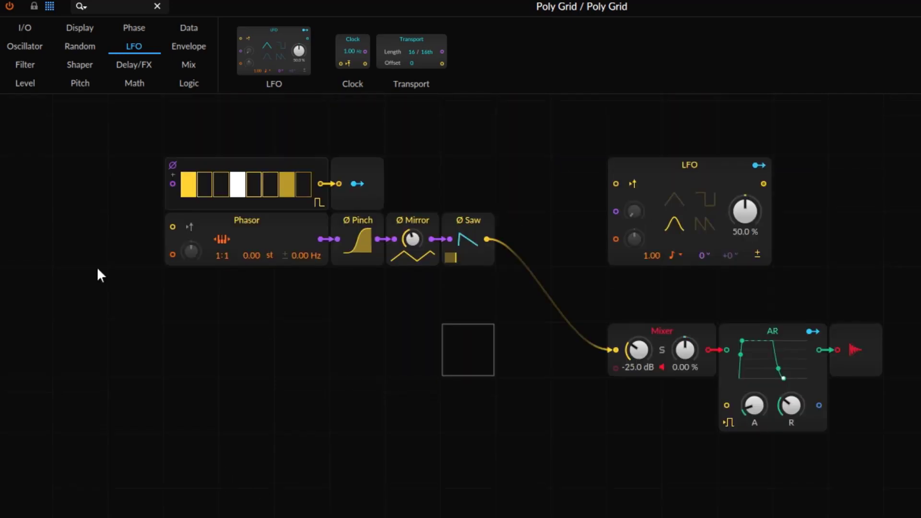
pyautogui.click(38, 32)
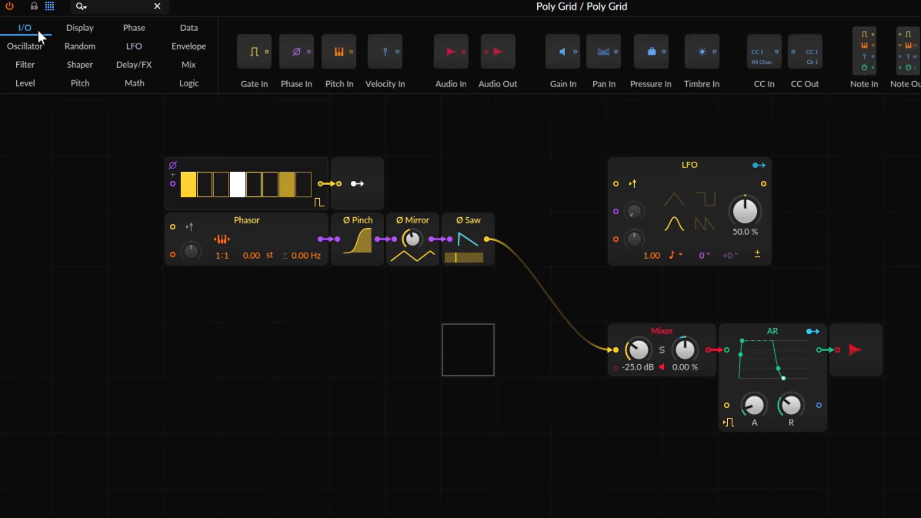
pyautogui.moveTo(296, 51); pyautogui.dragTo(77, 370)
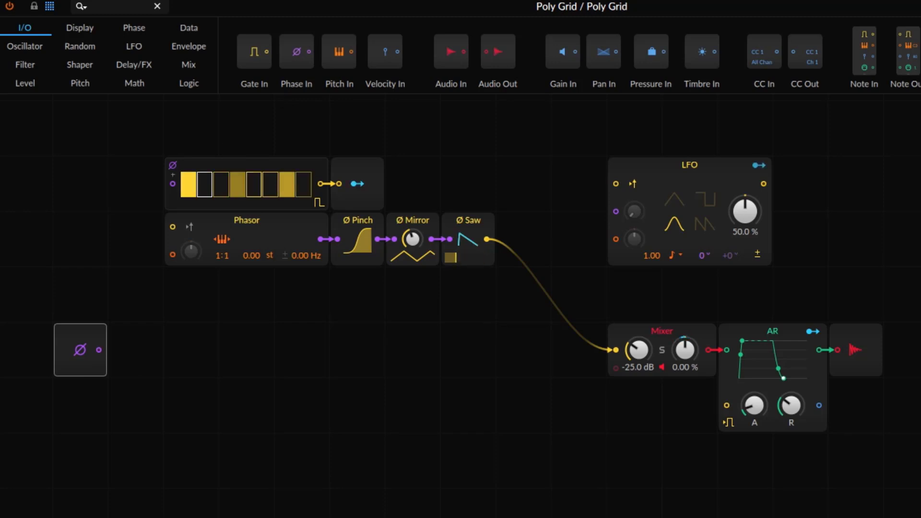
pyautogui.moveTo(205, 376); pyautogui.dragTo(65, 353)
pyautogui.press('Delete')
# Add a tall Pitches sequencer below the Phasor and draw its second, third and fourth steps three, one and five rows above the first
pyautogui.click(188, 28)
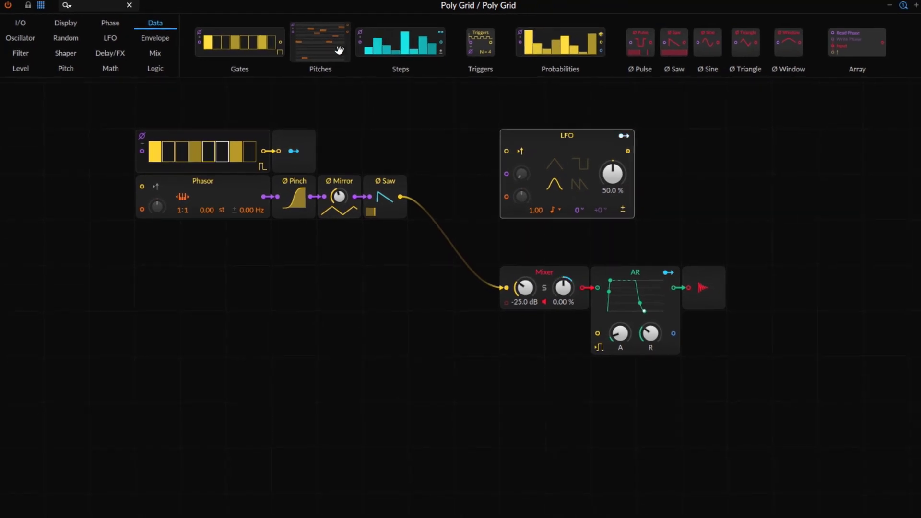
pyautogui.moveTo(343, 46); pyautogui.dragTo(80, 326)
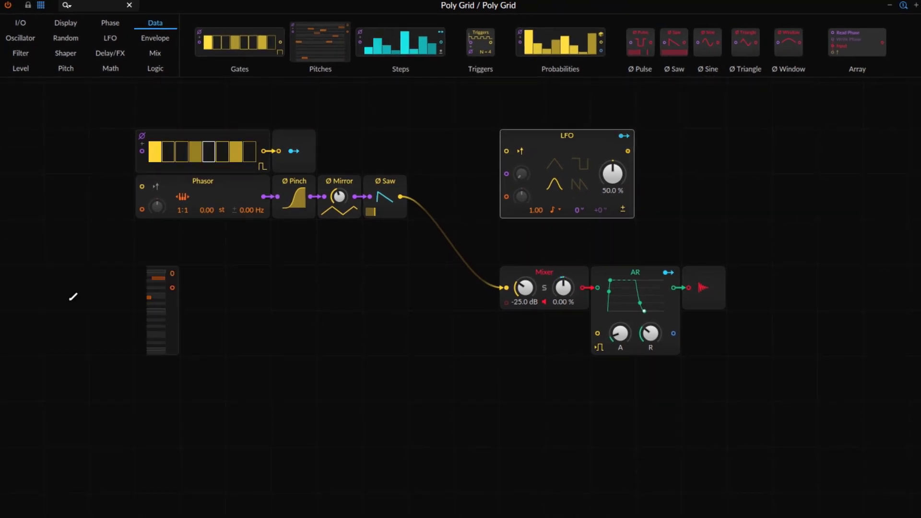
pyautogui.moveTo(113, 353); pyautogui.dragTo(113, 444)
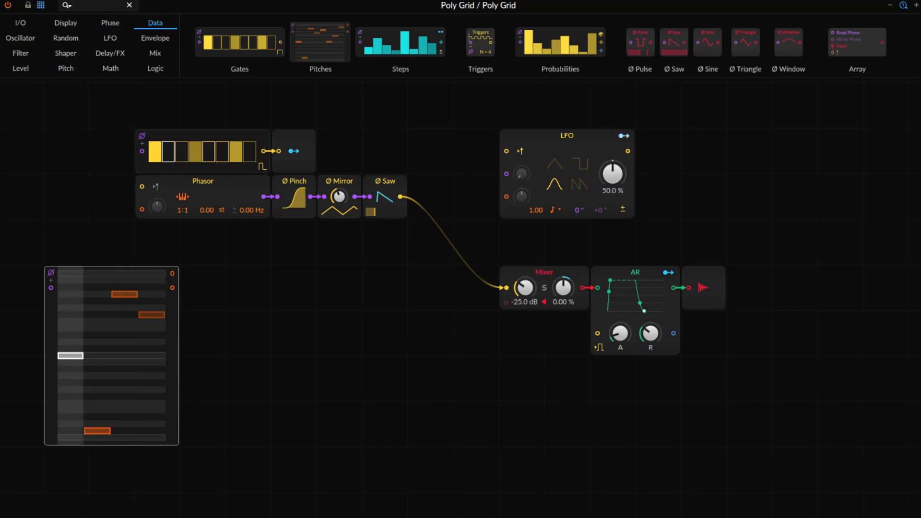
pyautogui.click(97, 424)
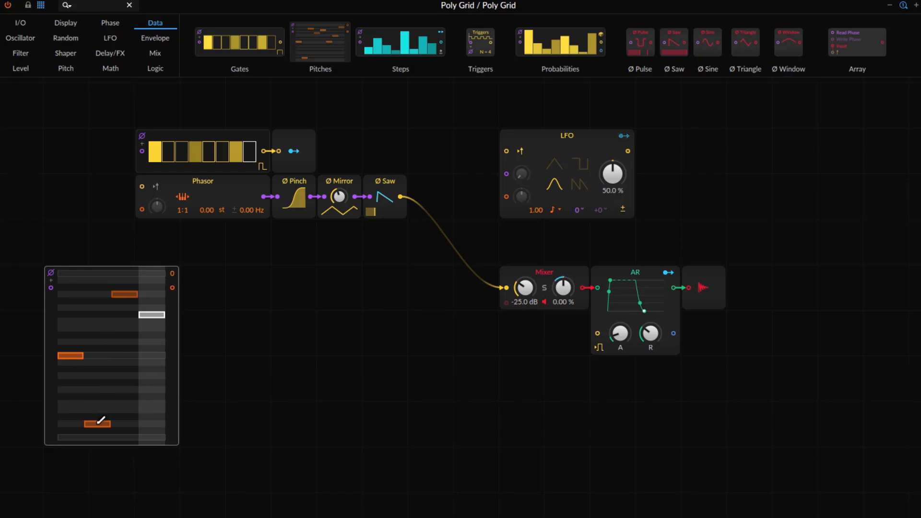
pyautogui.moveTo(101, 421)
pyautogui.mouseDown()
pyautogui.moveTo(95, 325)
pyautogui.moveTo(101, 334)
pyautogui.moveTo(152, 322)
pyautogui.mouseUp()
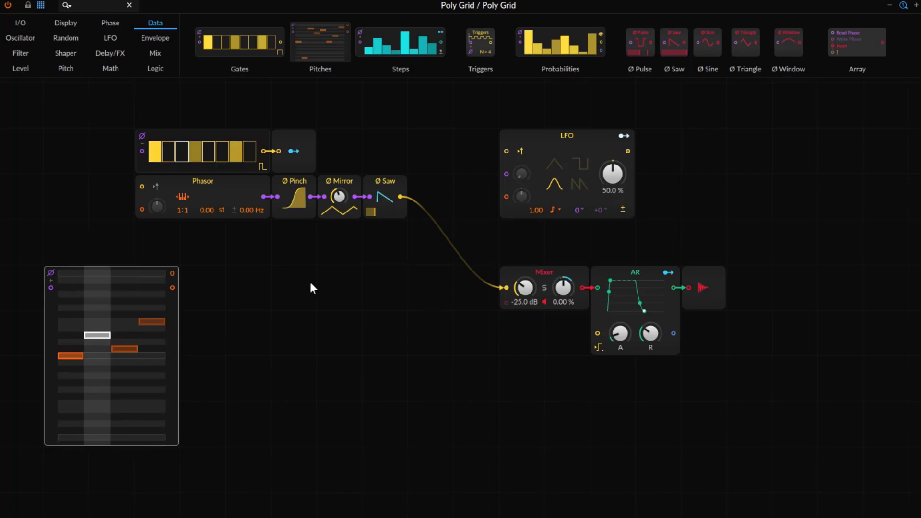
# Add a second Phasor directly beside the Pitches sequencer
pyautogui.click(25, 24)
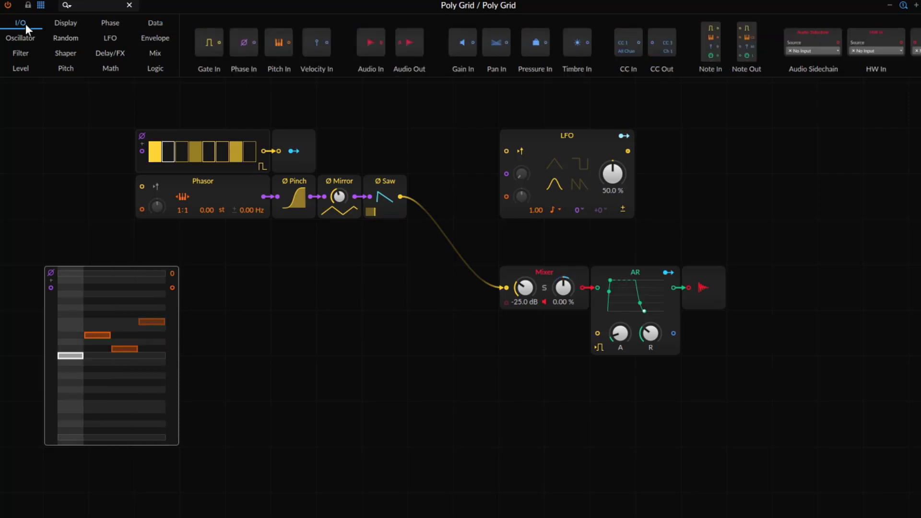
pyautogui.click(110, 23)
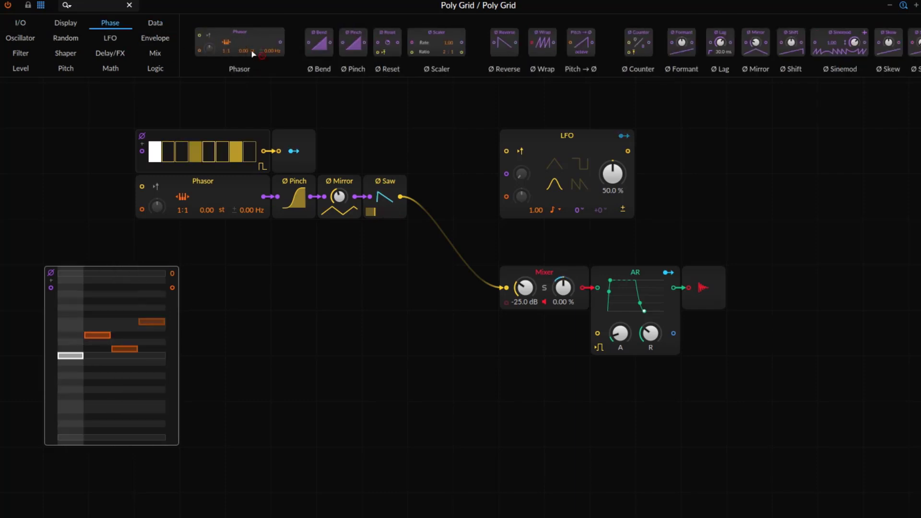
pyautogui.moveTo(240, 46); pyautogui.dragTo(218, 280)
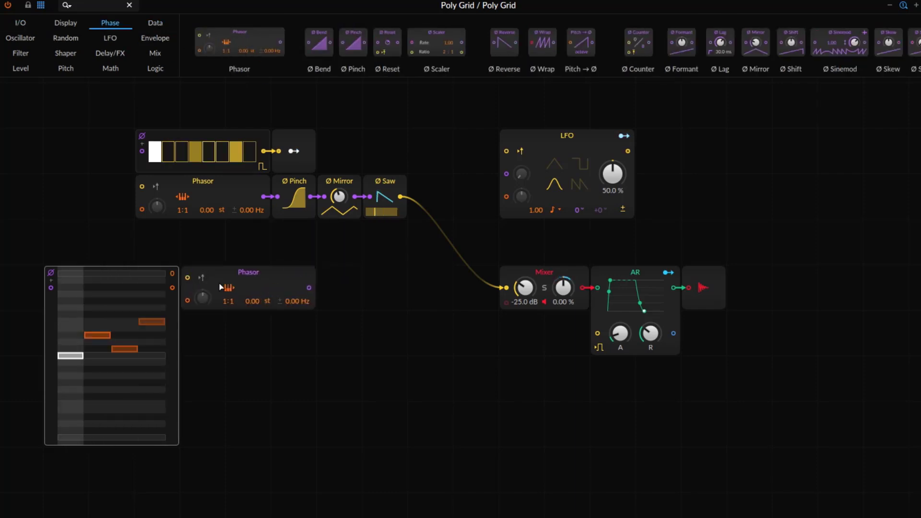
# Connect the second Phasor to a new Mixer channel and drive its pitch fully from the Pitches output, with keyboard tracking off
pyautogui.click(231, 292)
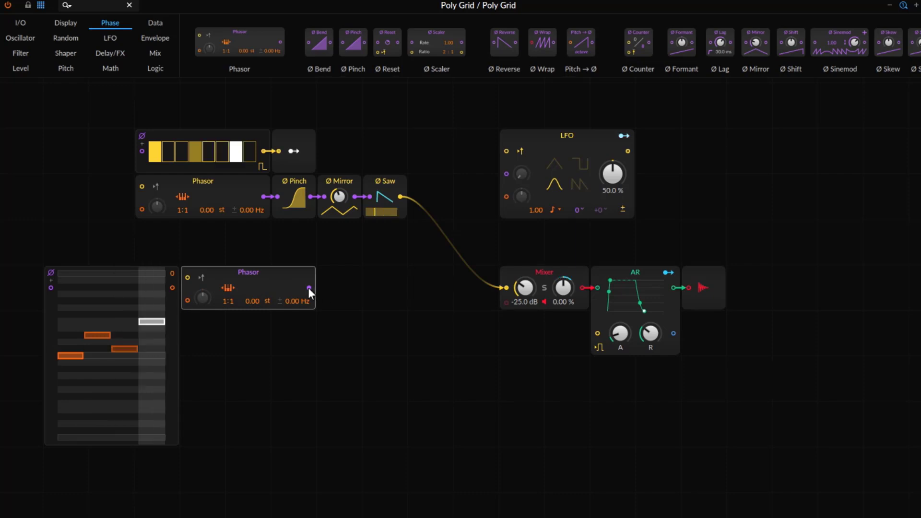
pyautogui.moveTo(309, 288); pyautogui.dragTo(506, 302)
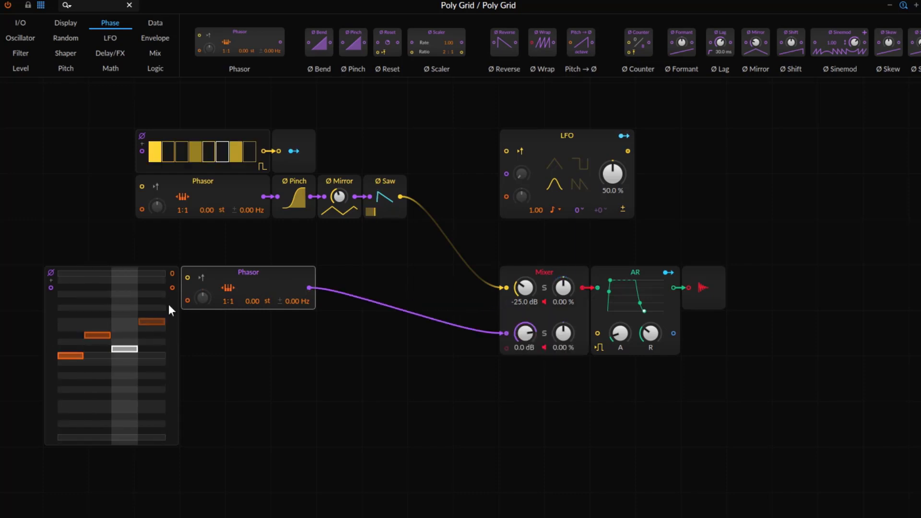
pyautogui.moveTo(172, 288); pyautogui.dragTo(203, 259)
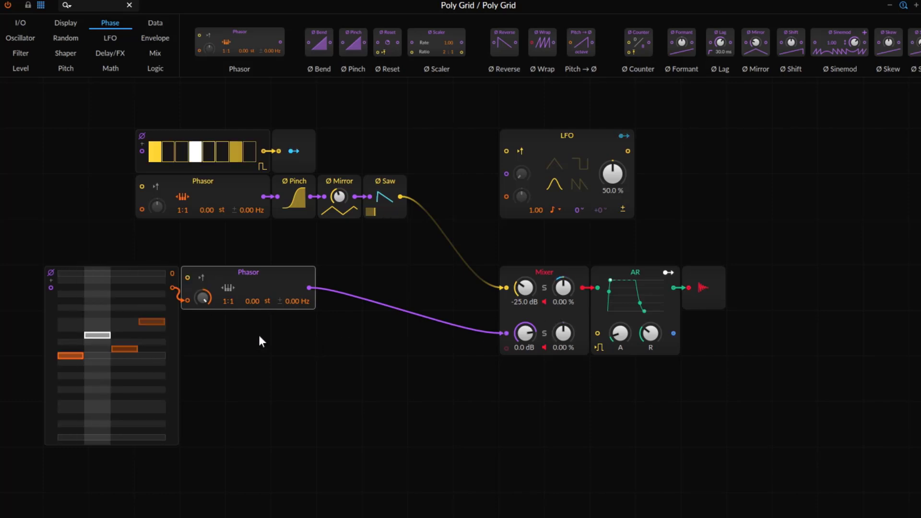
# Lower the Mixer's second channel to -9.4 dB and solo it
pyautogui.moveTo(526, 334); pyautogui.dragTo(527, 359)
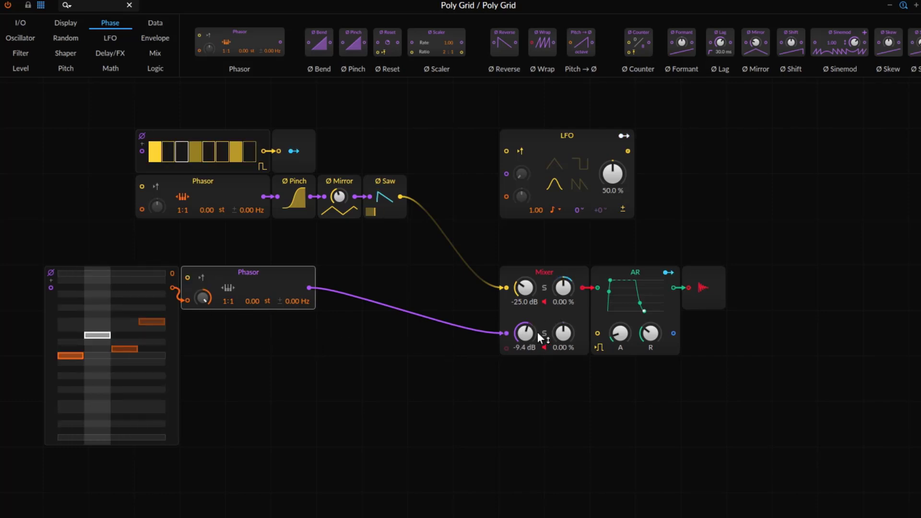
pyautogui.click(544, 333)
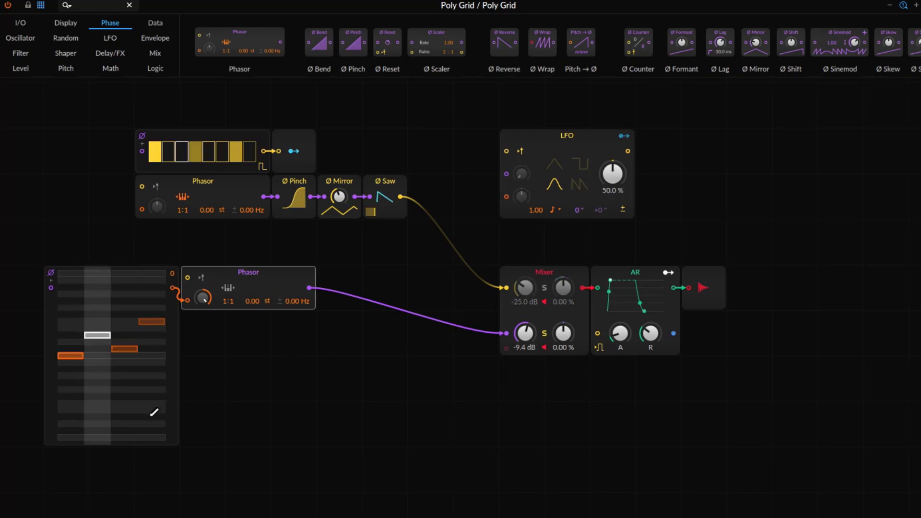
# Lower the third pitch step to the first step's pitch and move the Pitches sequencer and its Phasor down one grid row
pyautogui.moveTo(129, 347); pyautogui.dragTo(126, 355)
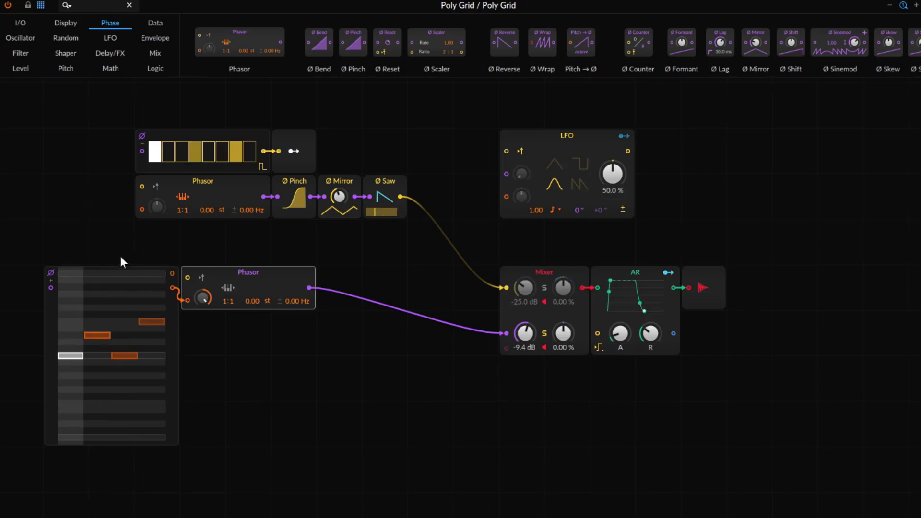
pyautogui.click(24, 21)
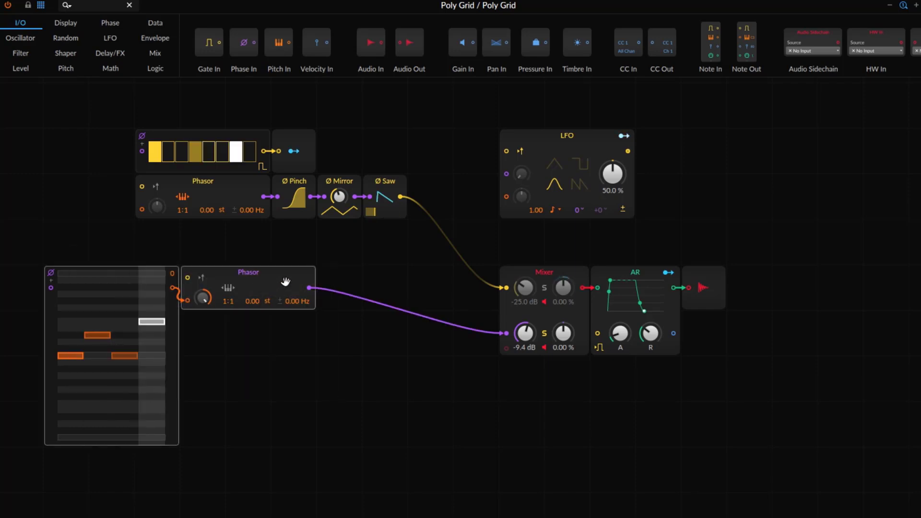
pyautogui.moveTo(286, 269); pyautogui.dragTo(290, 326)
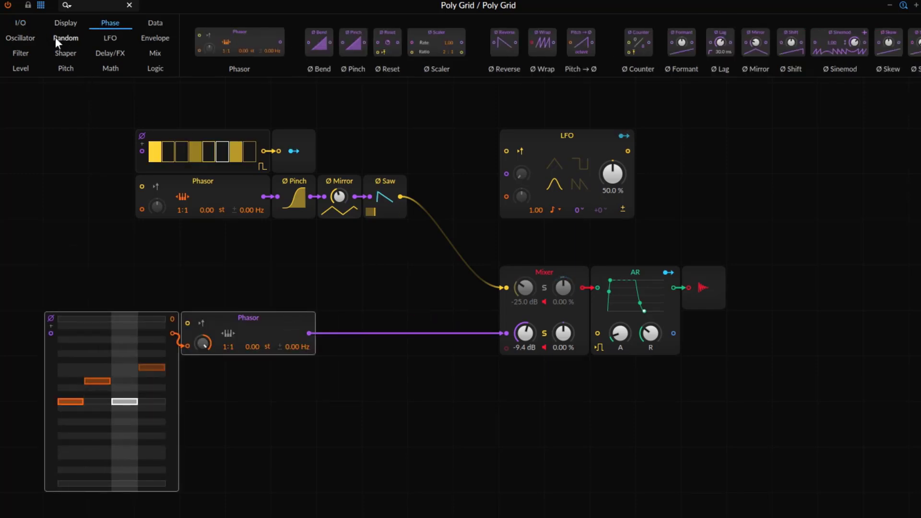
# Drive the Pitches sequencer's phase from a new Phase In routed through a Ø Scaler with a 1:1 ratio
pyautogui.moveTo(244, 43); pyautogui.dragTo(57, 289)
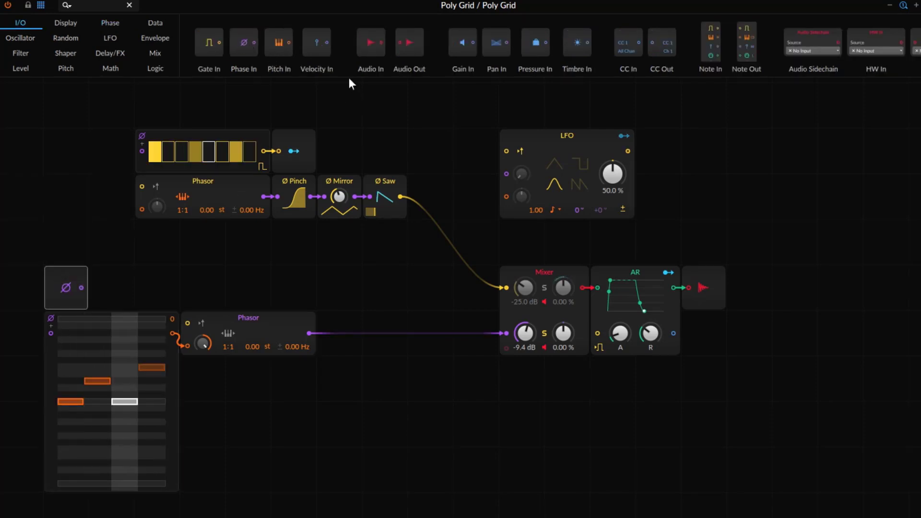
pyautogui.click(99, 22)
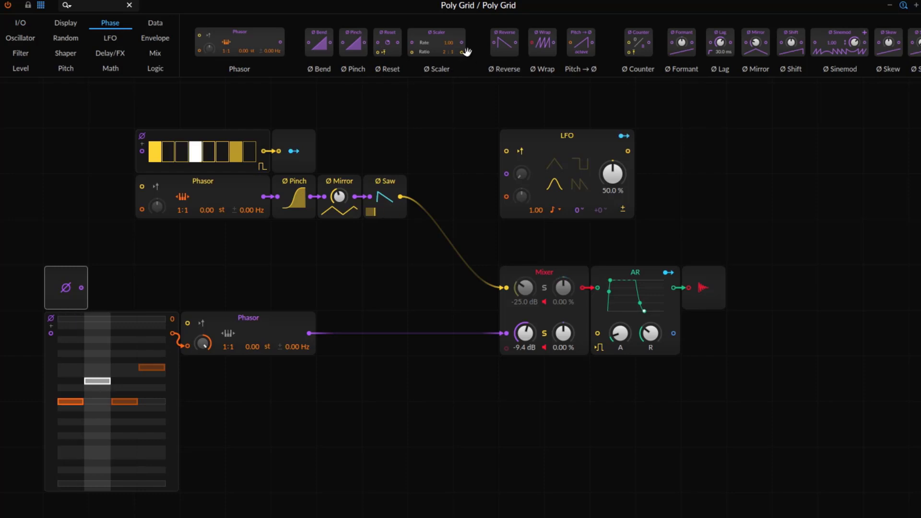
pyautogui.moveTo(437, 44); pyautogui.dragTo(97, 288)
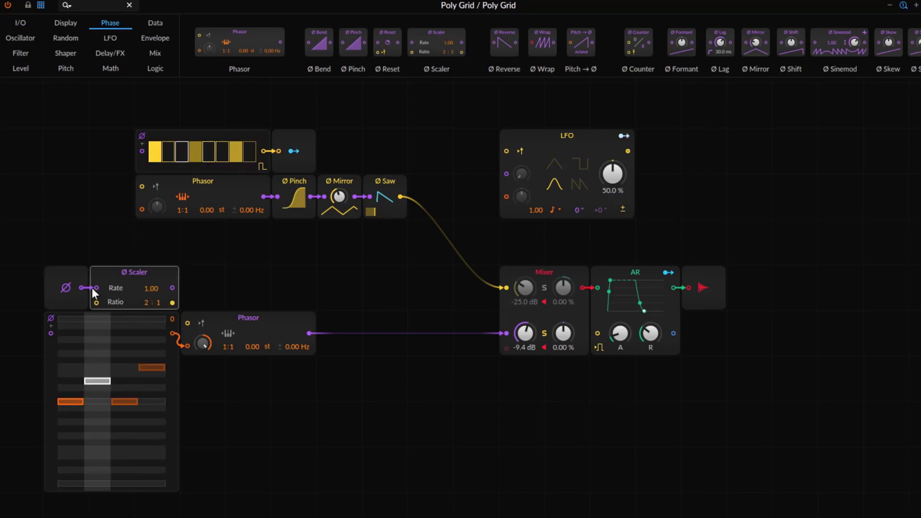
pyautogui.moveTo(172, 288); pyautogui.dragTo(51, 334)
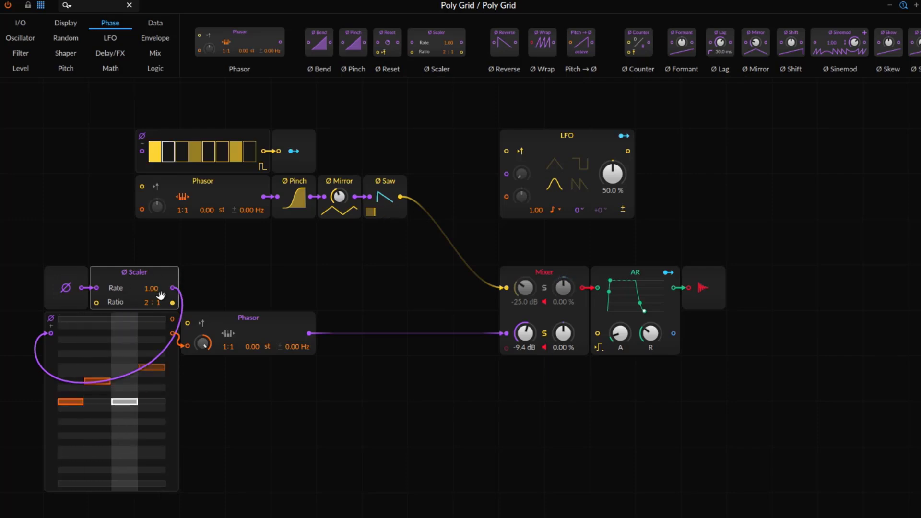
pyautogui.moveTo(145, 306); pyautogui.dragTo(211, 346)
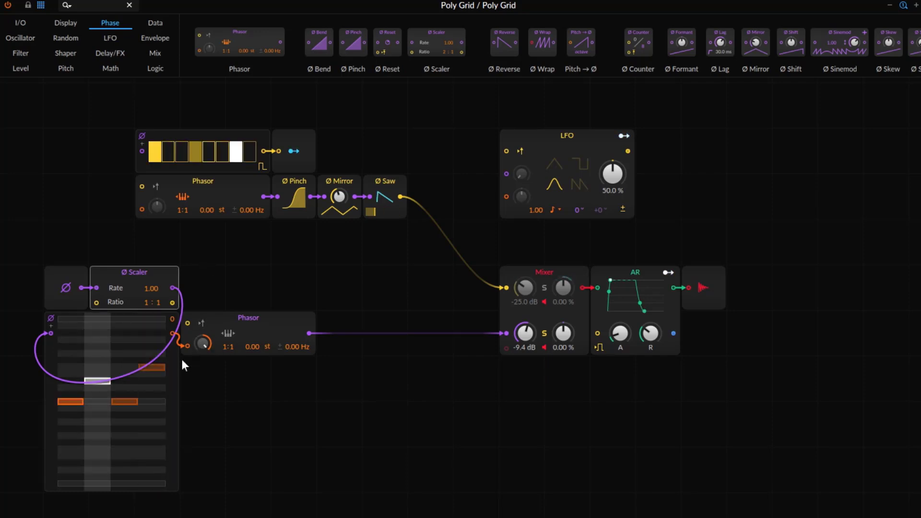
# Try the highest pitch on the second Pitches step and the lowest on the fourth, restoring both steps to their previous pitches
pyautogui.click(152, 380)
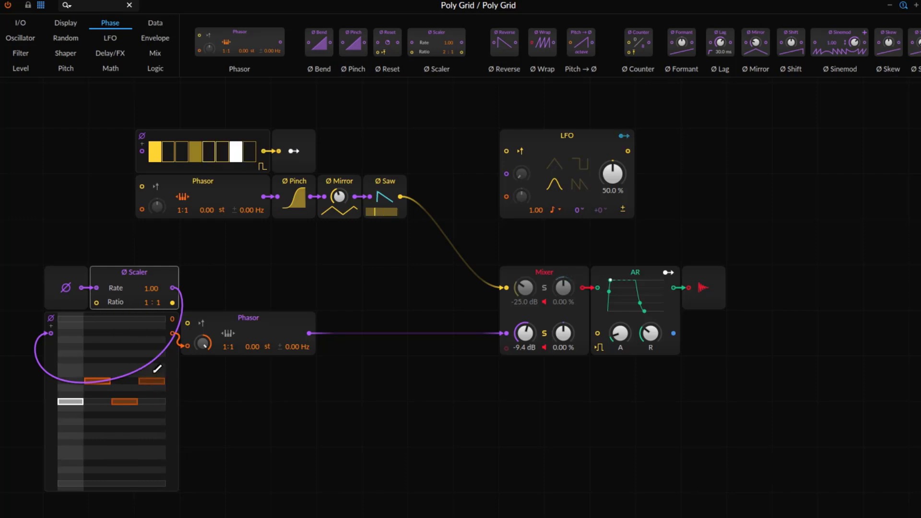
pyautogui.click(153, 368)
pyautogui.click(98, 319)
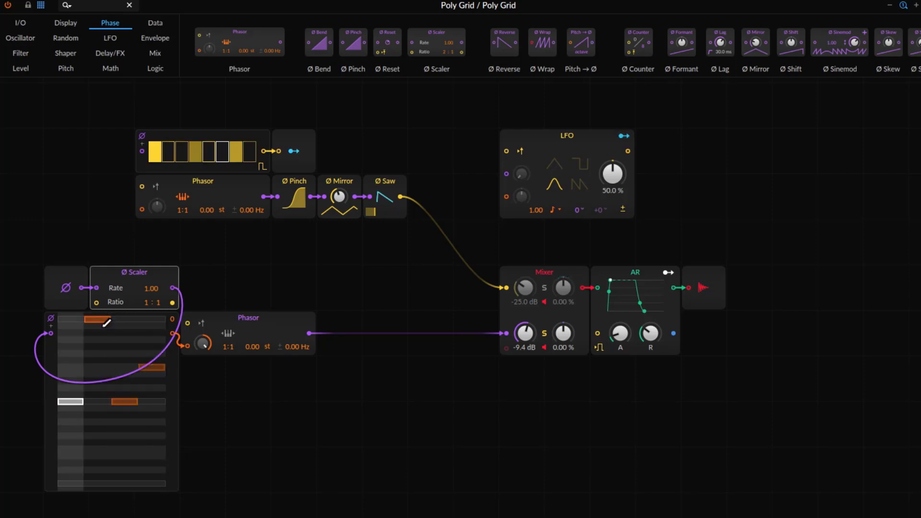
pyautogui.click(99, 381)
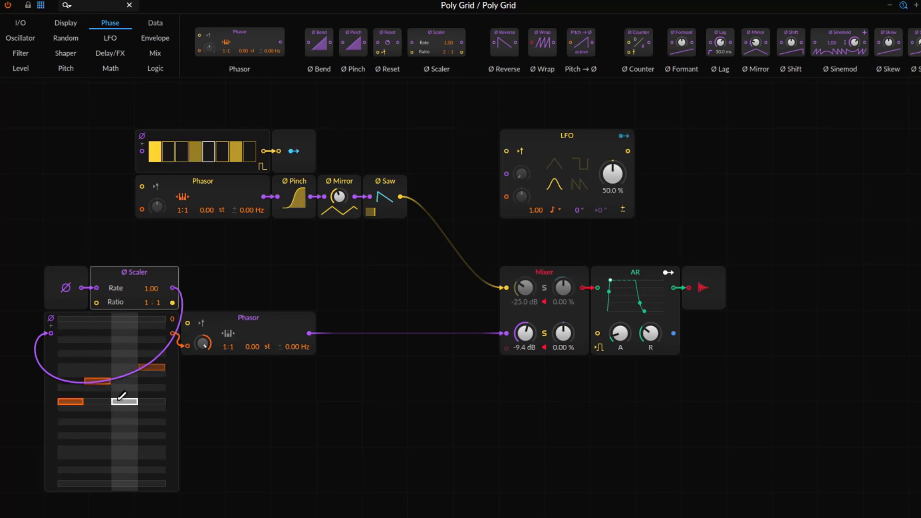
pyautogui.click(150, 483)
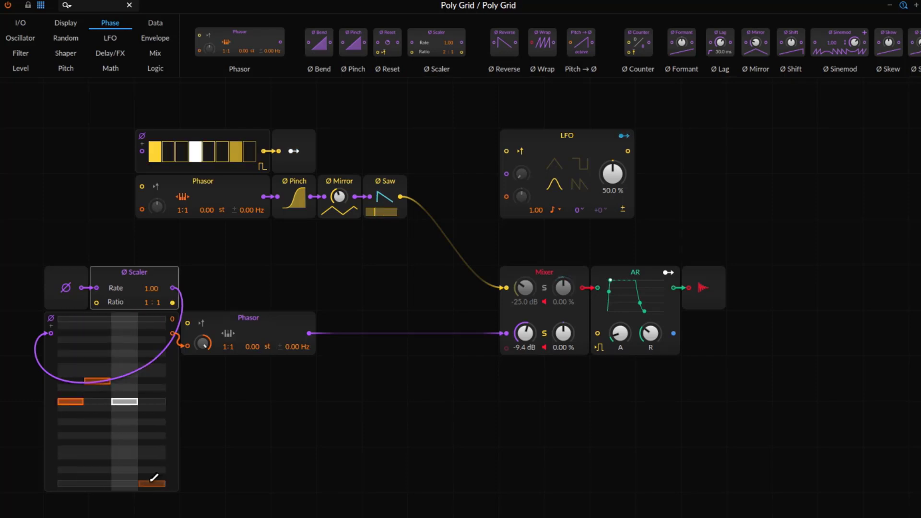
pyautogui.click(150, 367)
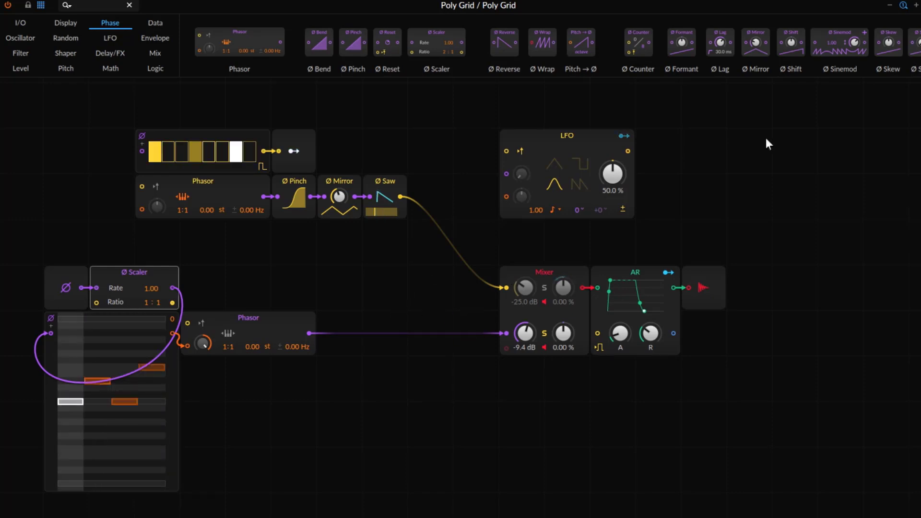
# Insert a Ø Formant and a Ø Sine in series between the second Phasor and the Mixer, raising the Formant amount
pyautogui.moveTo(681, 47); pyautogui.dragTo(261, 358)
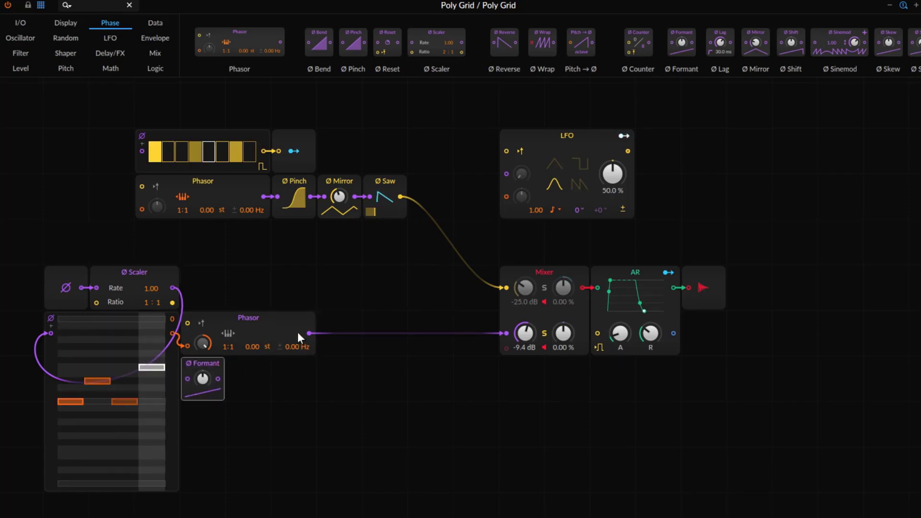
pyautogui.moveTo(507, 333)
pyautogui.mouseDown()
pyautogui.moveTo(324, 327)
pyautogui.moveTo(157, 373)
pyautogui.moveTo(278, 373)
pyautogui.moveTo(507, 333)
pyautogui.mouseUp()
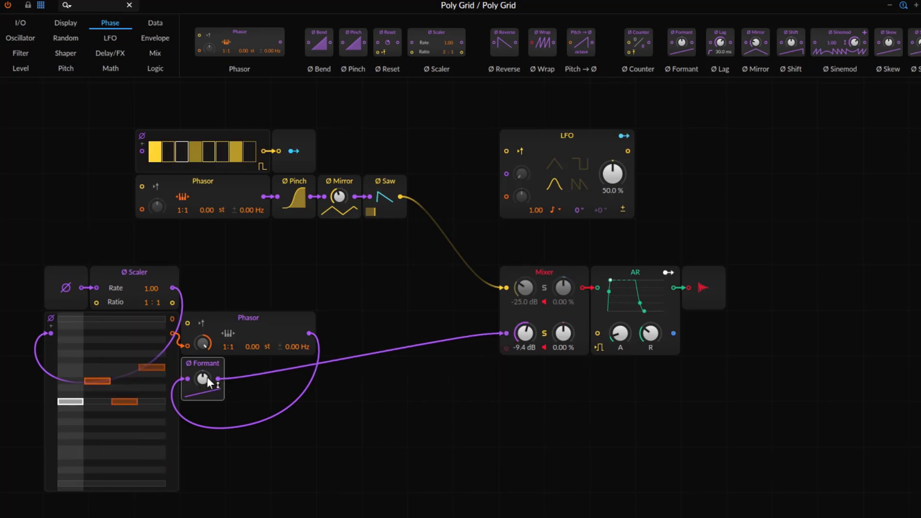
pyautogui.moveTo(205, 378)
pyautogui.mouseDown()
pyautogui.moveTo(206, 344)
pyautogui.moveTo(205, 378)
pyautogui.mouseUp()
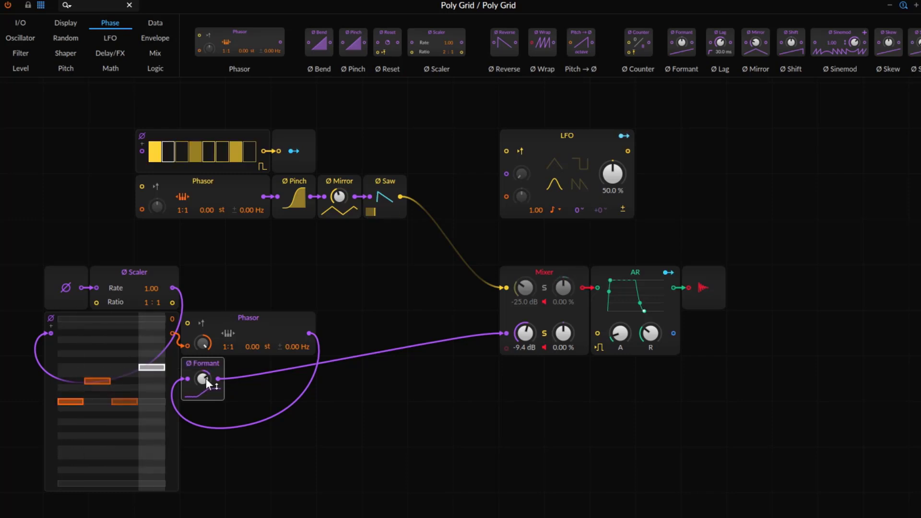
pyautogui.click(162, 24)
pyautogui.moveTo(750, 51); pyautogui.dragTo(220, 377)
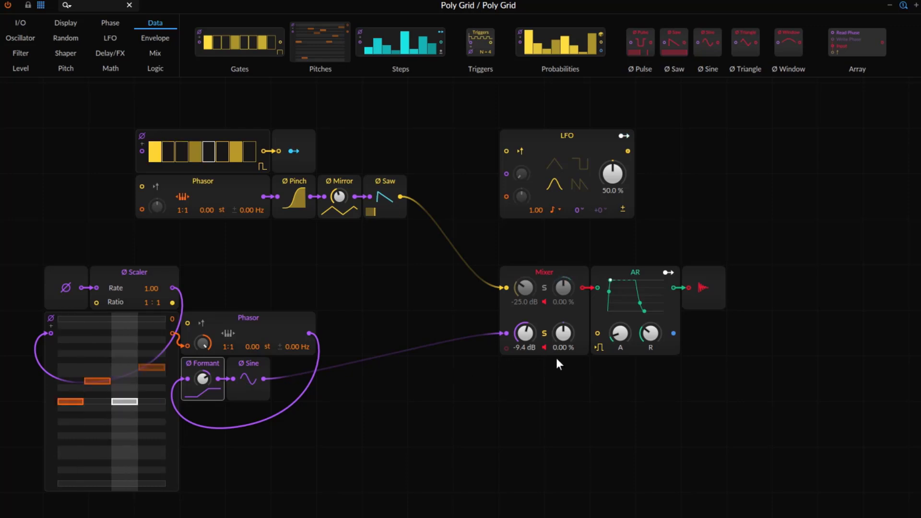
# Unsolo the Mixer's second channel and balance the levels at -28.2 dB for channel 1 and -9.1 dB for channel 2
pyautogui.click(542, 289)
pyautogui.click(544, 287)
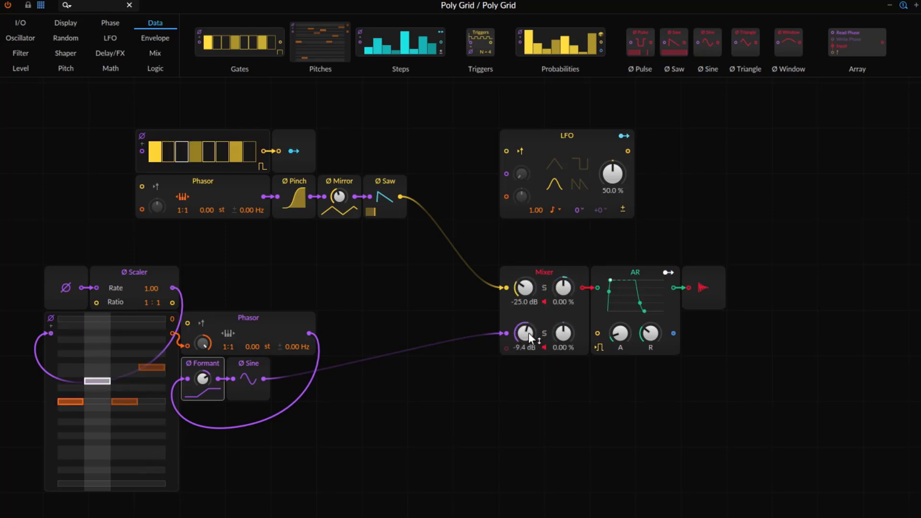
pyautogui.moveTo(528, 333)
pyautogui.mouseDown()
pyautogui.moveTo(528, 342)
pyautogui.moveTo(528, 331)
pyautogui.mouseUp()
pyautogui.moveTo(525, 286); pyautogui.dragTo(522, 289)
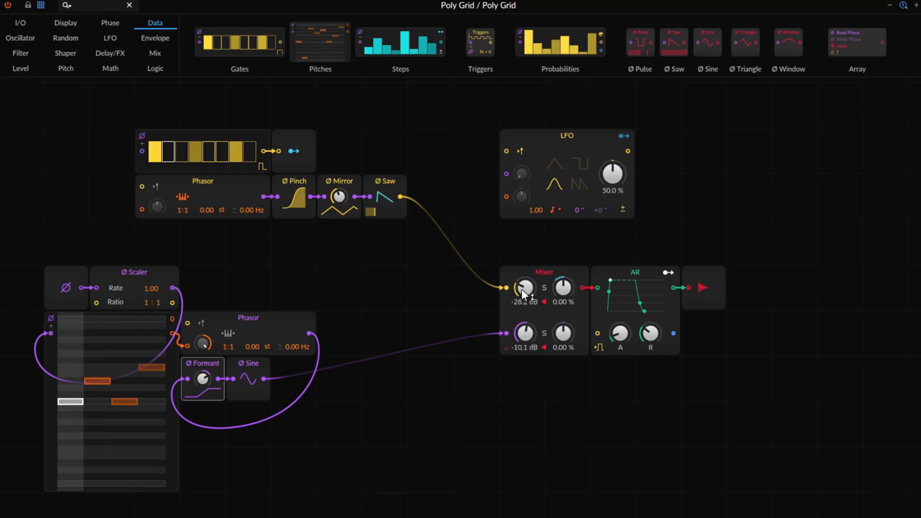
pyautogui.moveTo(525, 332); pyautogui.dragTo(525, 328)
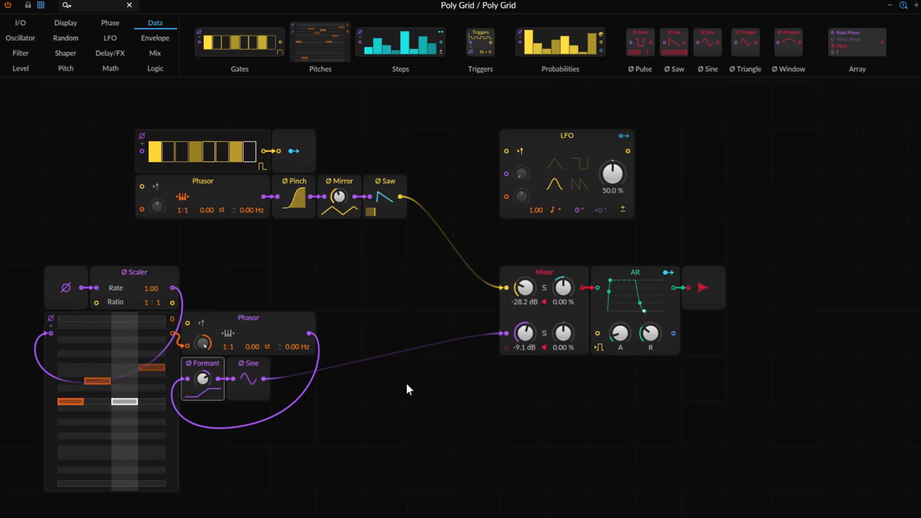
# Insert a Mod Delay between the Sine and the Mixer's second channel, and colour all modules of the Pitches voice purple
pyautogui.click(108, 55)
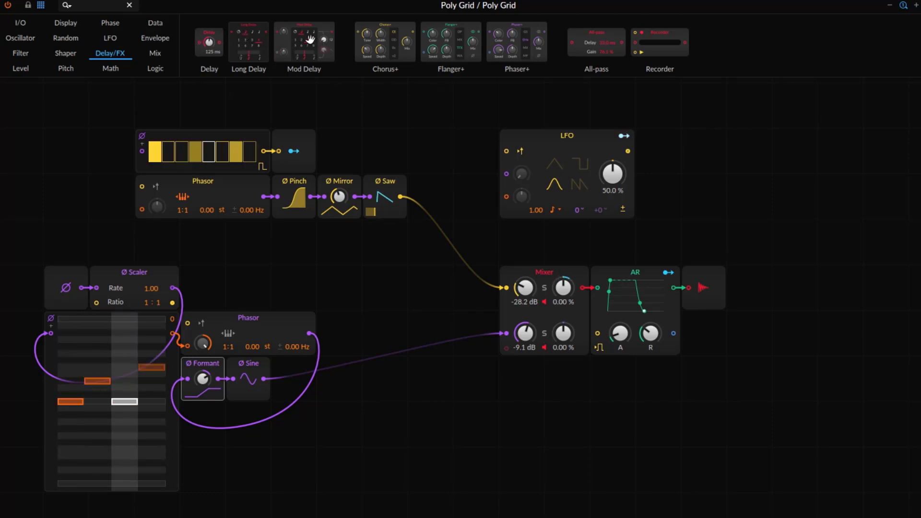
pyautogui.moveTo(285, 47); pyautogui.dragTo(279, 379)
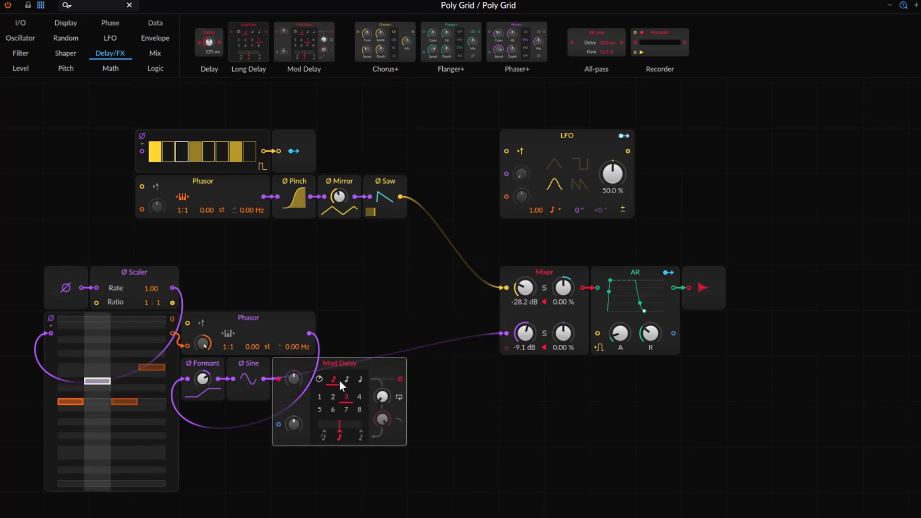
pyautogui.moveTo(400, 379); pyautogui.dragTo(510, 335)
pyautogui.moveTo(62, 284); pyautogui.dragTo(442, 492)
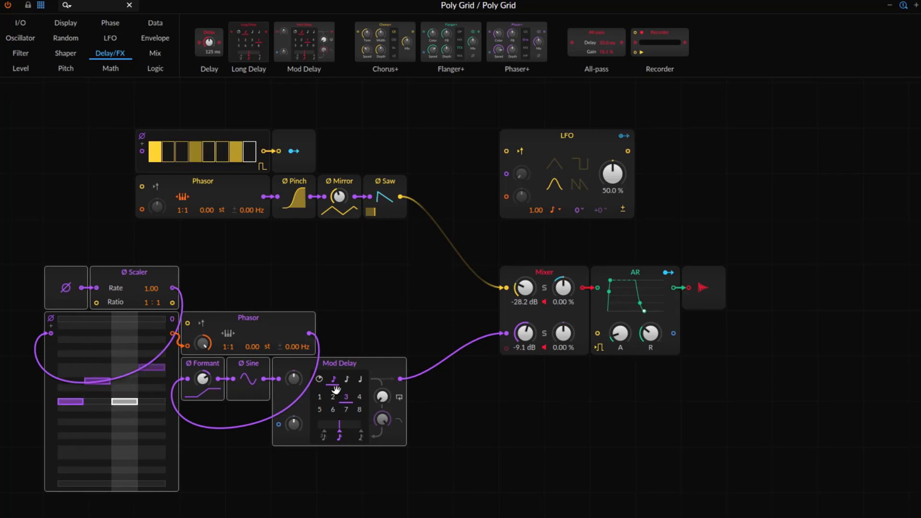
# Set the Mod Delay's feedback to about 21.5% and adjust its feedback filter
pyautogui.moveTo(381, 400); pyautogui.dragTo(381, 375)
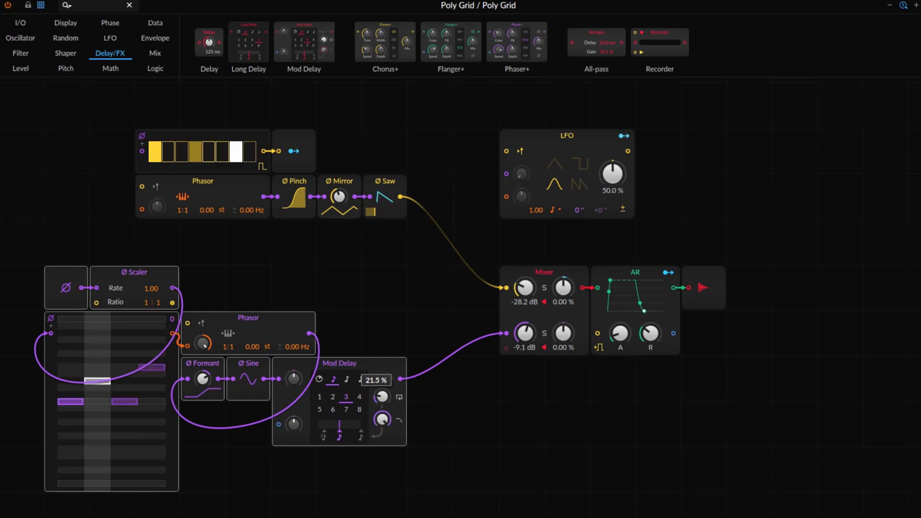
pyautogui.moveTo(382, 420); pyautogui.dragTo(382, 422)
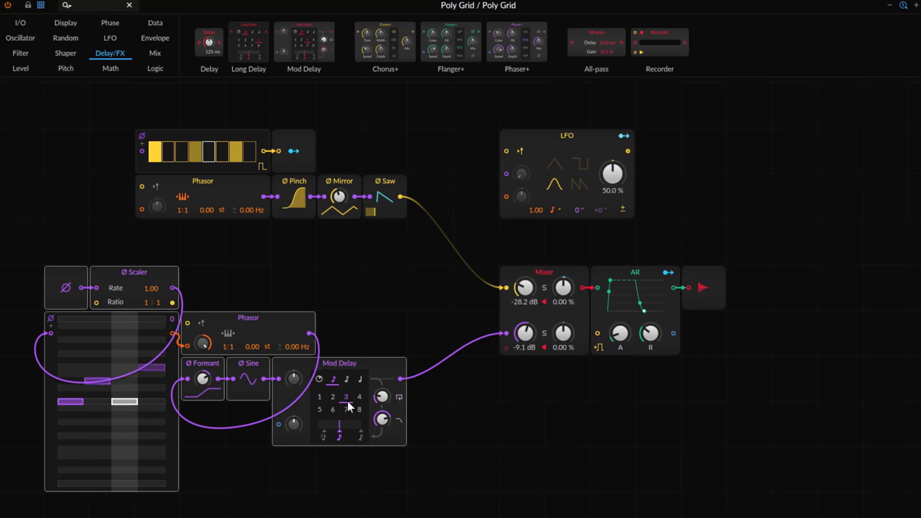
# Lower the Mixer's second channel to -11.1 dB while soloed, release the solo and set channel 1 to -31.8 dB
pyautogui.click(543, 333)
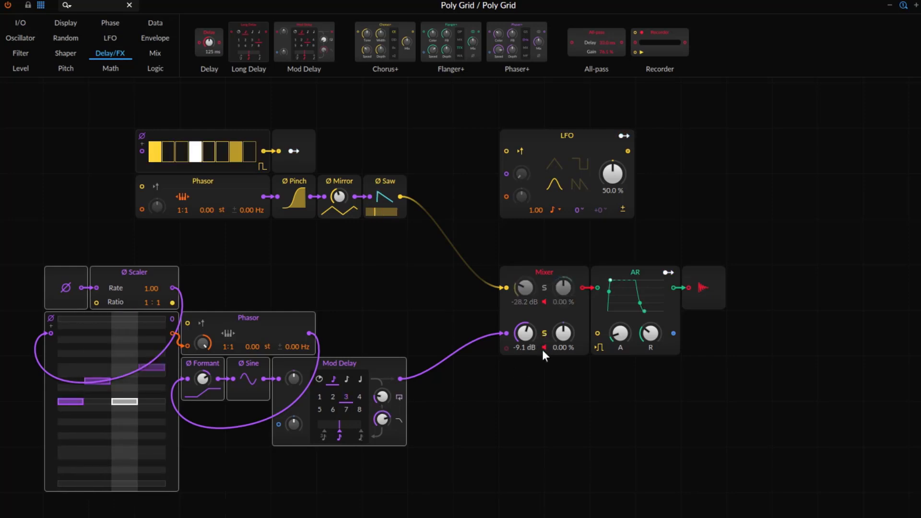
pyautogui.moveTo(529, 339); pyautogui.dragTo(528, 346)
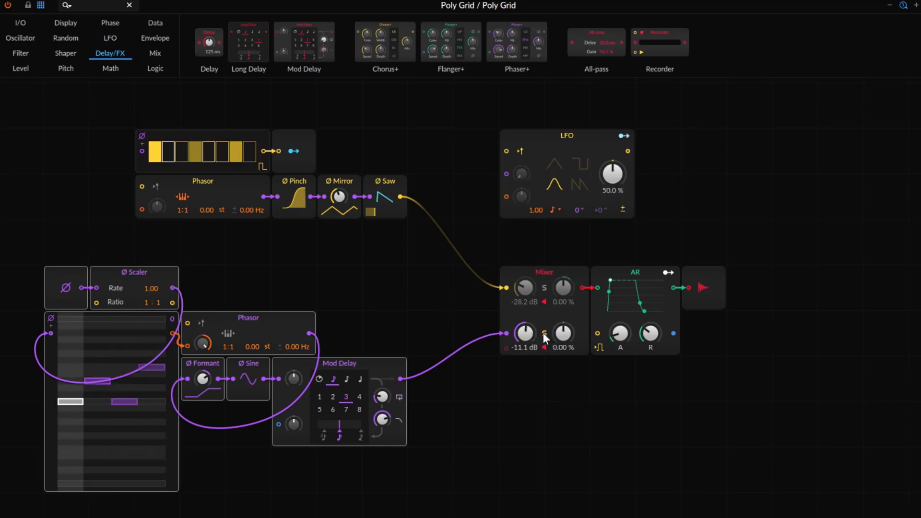
pyautogui.moveTo(531, 286); pyautogui.dragTo(527, 285)
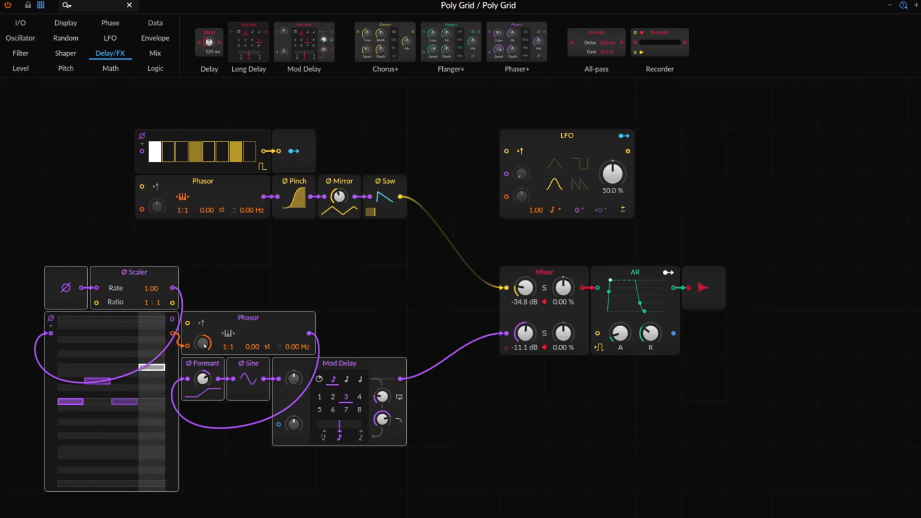
# Modulate the pan of the Mixer's first channel from the LFO by about +0.68
pyautogui.click(564, 287)
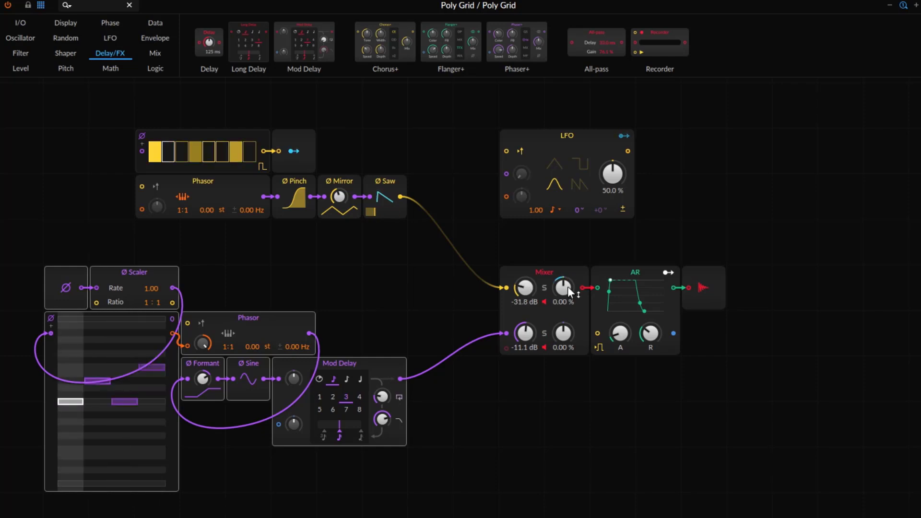
pyautogui.click(623, 137)
pyautogui.moveTo(569, 290); pyautogui.dragTo(569, 263)
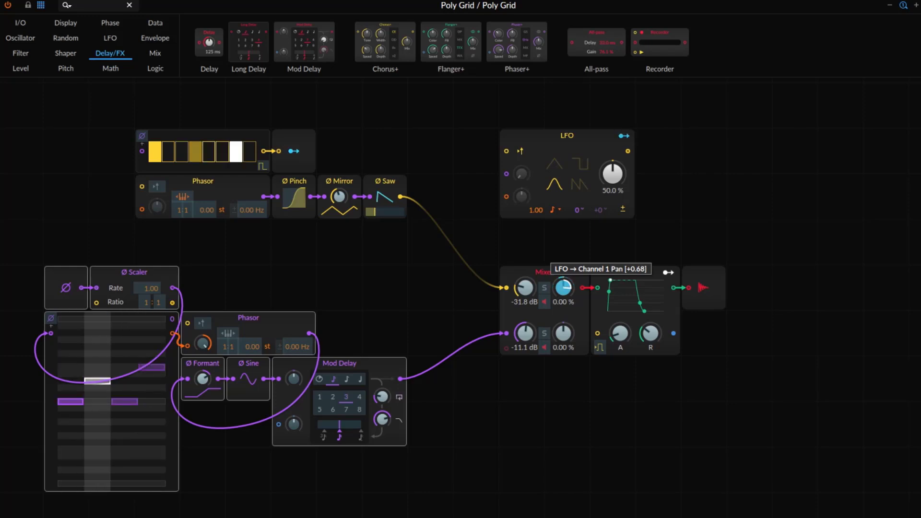
pyautogui.click(622, 137)
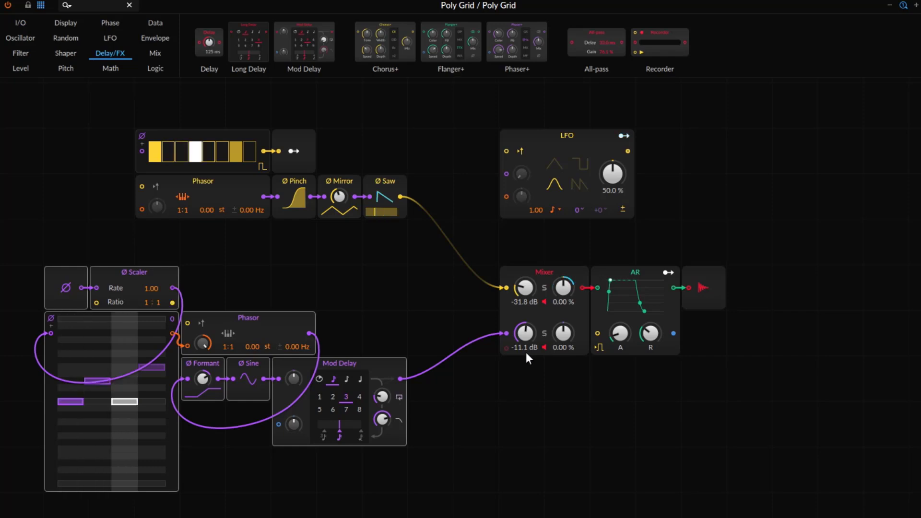
pyautogui.scroll(-2, 496, 430)
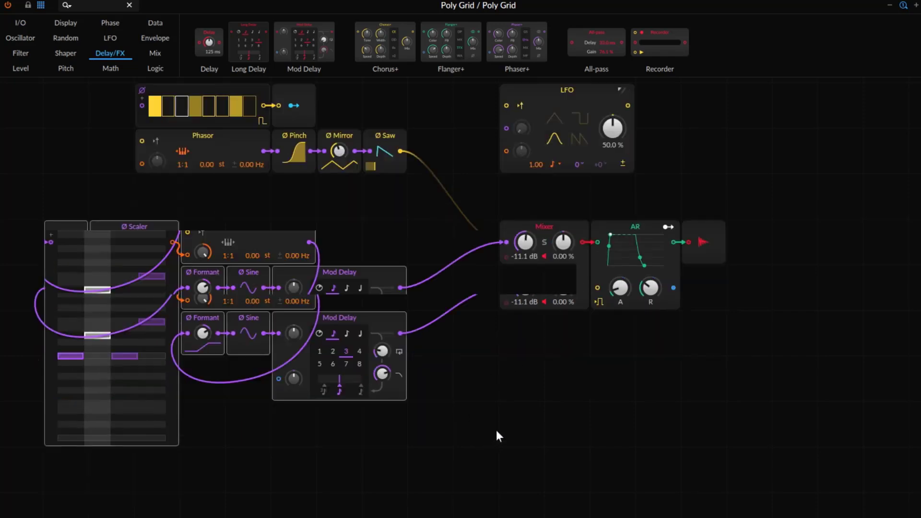
pyautogui.scroll(2, 496, 430)
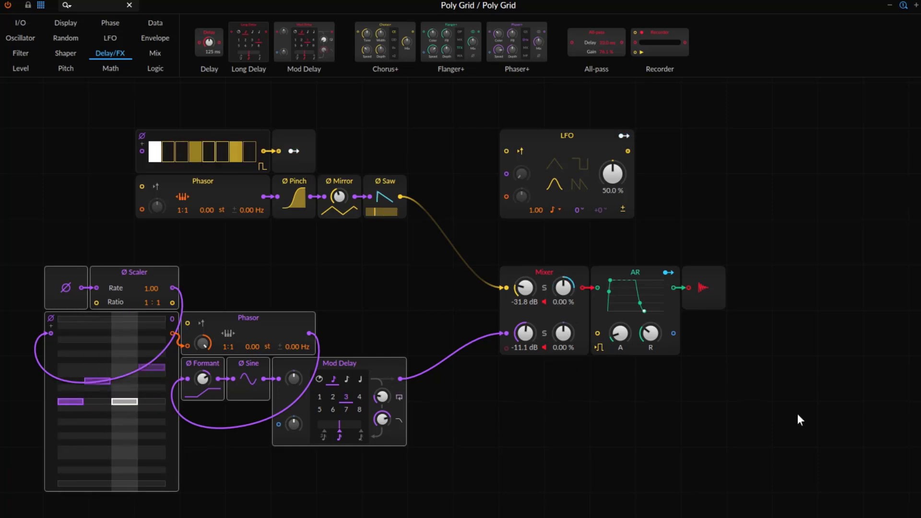
pyautogui.click(546, 287)
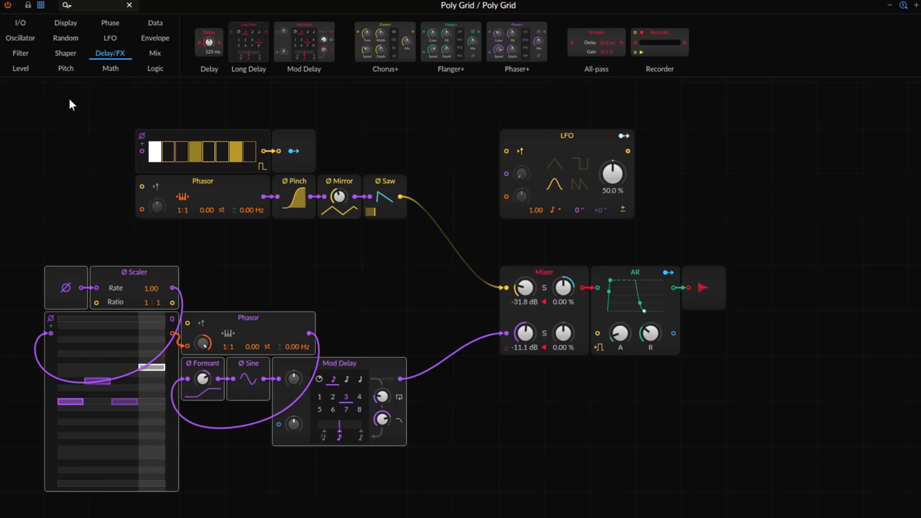
# Add a third Phasor below the Pitches voice, set its ratio to 1:3 and connect it to a new third Mixer channel
pyautogui.click(110, 23)
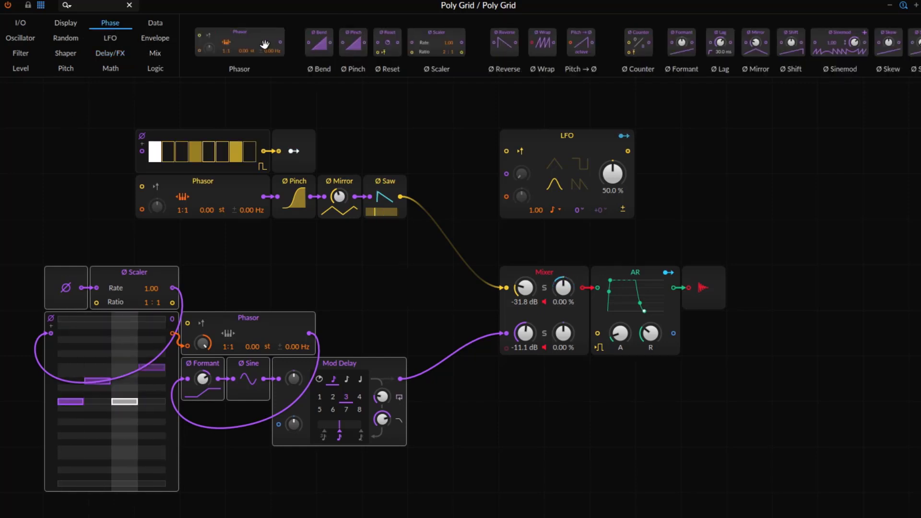
pyautogui.moveTo(263, 44); pyautogui.dragTo(192, 517)
pyautogui.scroll(-2, 358, 464)
pyautogui.moveTo(176, 459); pyautogui.dragTo(302, 454)
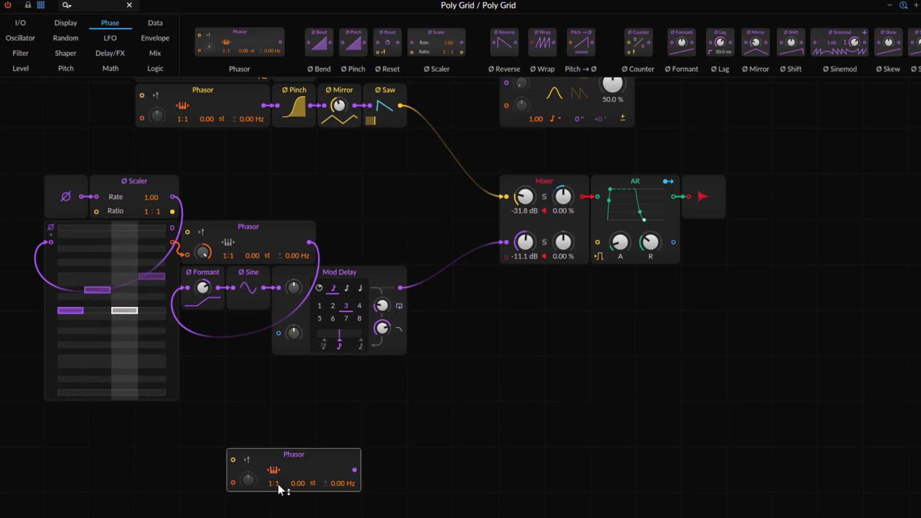
pyautogui.moveTo(278, 484); pyautogui.dragTo(278, 470)
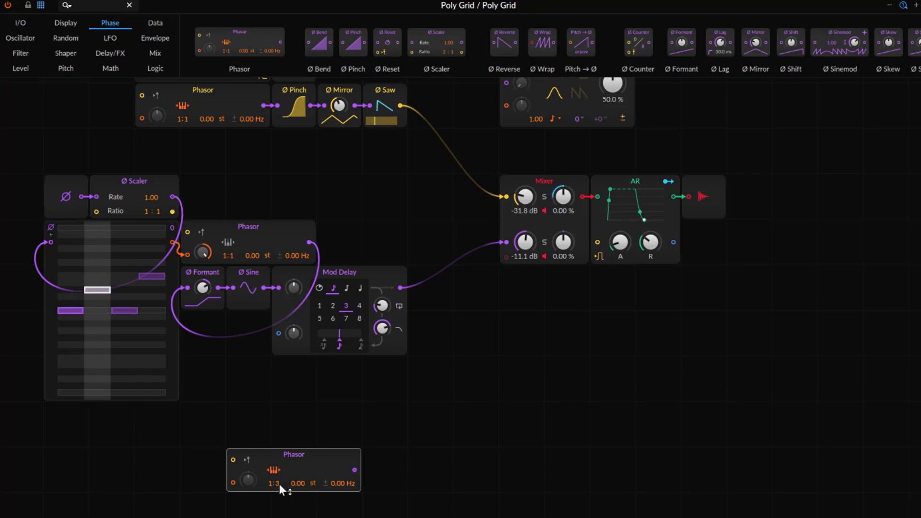
pyautogui.moveTo(354, 469); pyautogui.dragTo(503, 258)
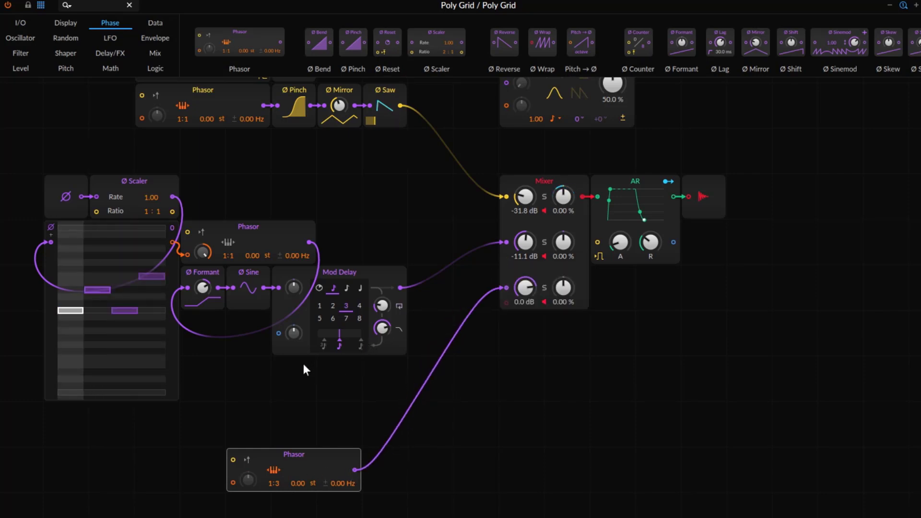
# Lower the Mixer's third channel to -7.3 dB and detune the 1:3 Phasor by 0.07 Hz
pyautogui.moveTo(525, 291)
pyautogui.mouseDown()
pyautogui.moveTo(525, 307)
pyautogui.moveTo(526, 286)
pyautogui.mouseUp()
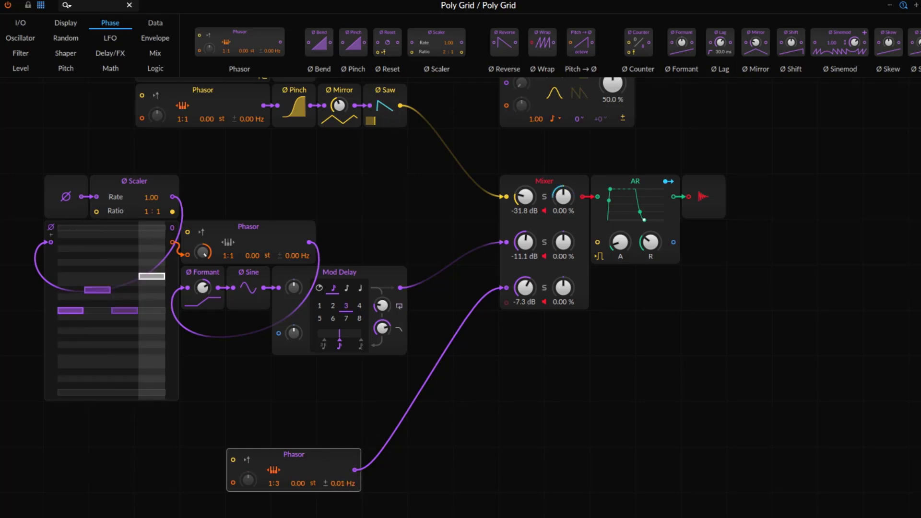
pyautogui.moveTo(341, 485); pyautogui.dragTo(341, 477)
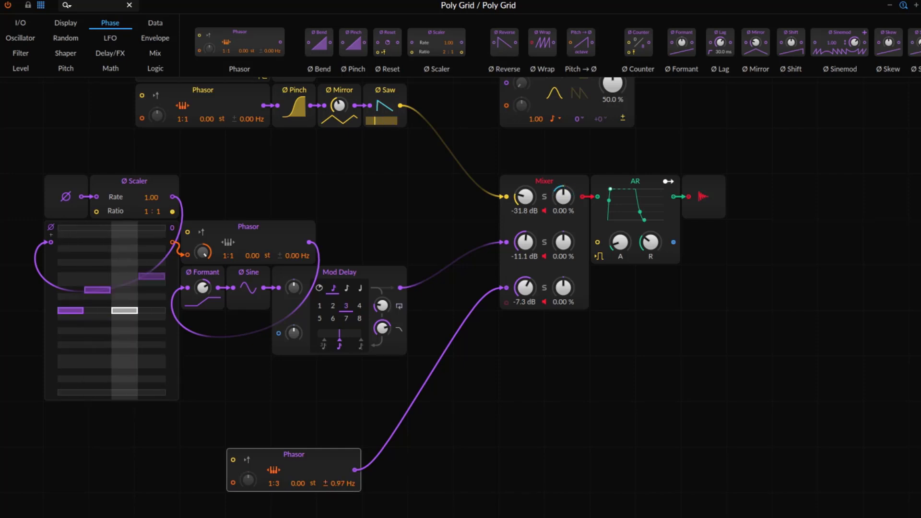
pyautogui.moveTo(341, 483); pyautogui.dragTo(341, 490)
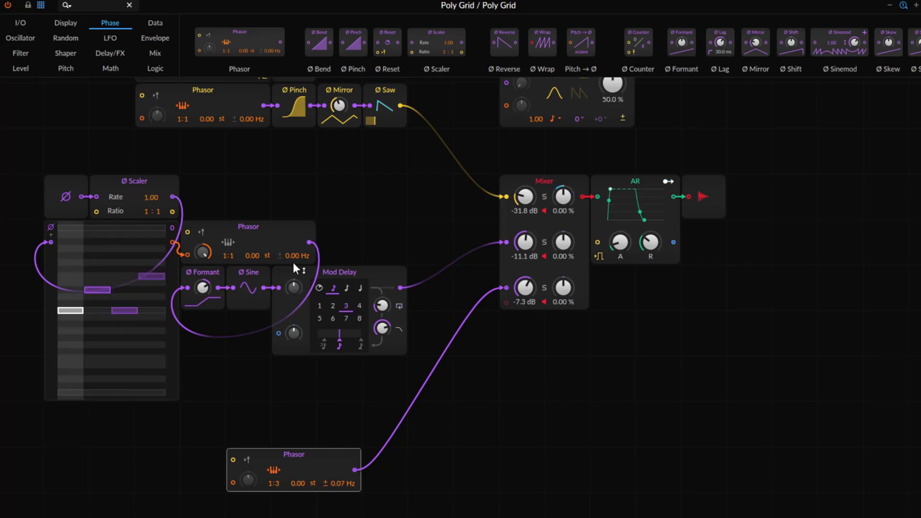
# Detune the Pitches voice's Phasor by 0.11 Hz and the Phasor feeding the Pinch module by 0.07 Hz
pyautogui.moveTo(293, 255)
pyautogui.mouseDown()
pyautogui.moveTo(298, 266)
pyautogui.moveTo(294, 250)
pyautogui.mouseUp()
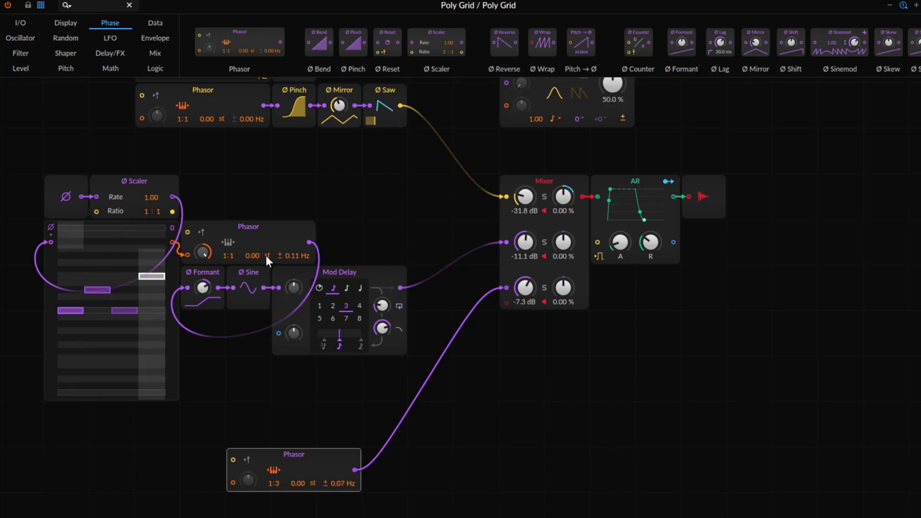
pyautogui.scroll(2, 266, 255)
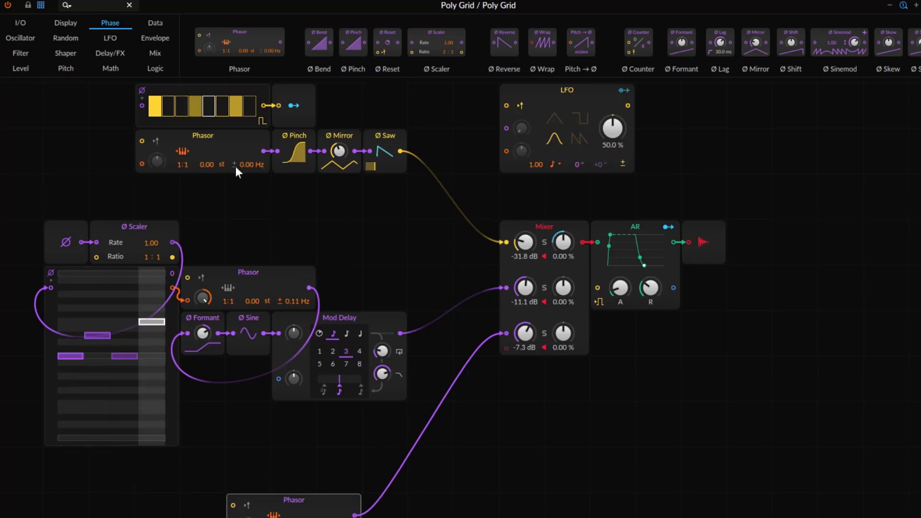
pyautogui.moveTo(249, 165)
pyautogui.mouseDown()
pyautogui.moveTo(249, 149)
pyautogui.moveTo(251, 165)
pyautogui.mouseUp()
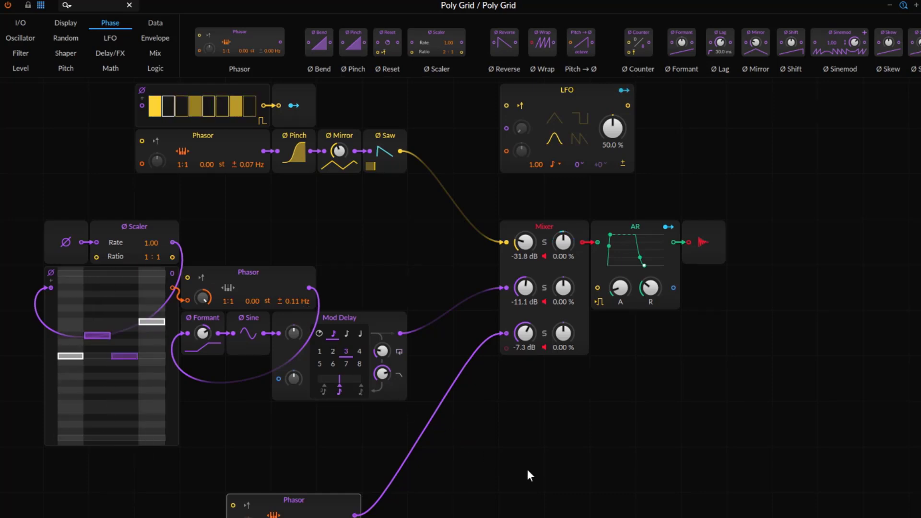
# Insert a Pulse module after the 1:3 Phasor, adjust its pulse width, and insert a phase Sync module between the two
pyautogui.scroll(-2, 527, 470)
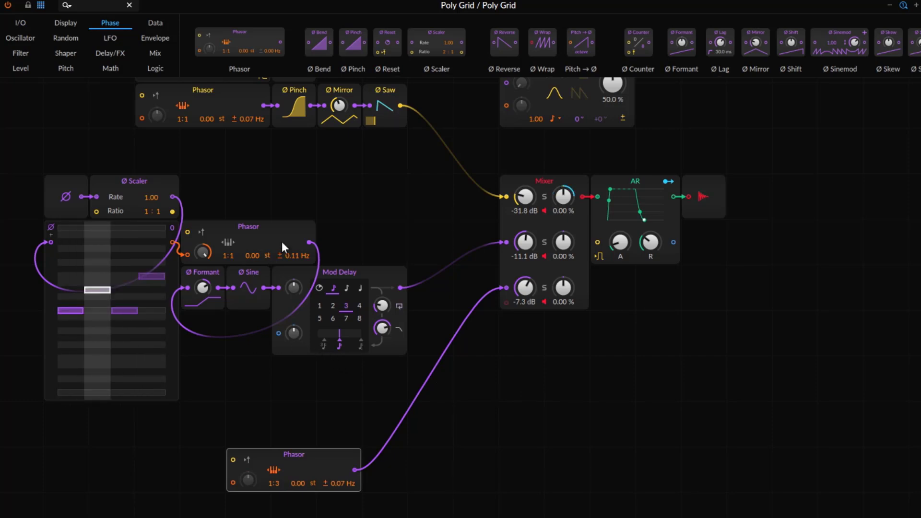
pyautogui.click(152, 22)
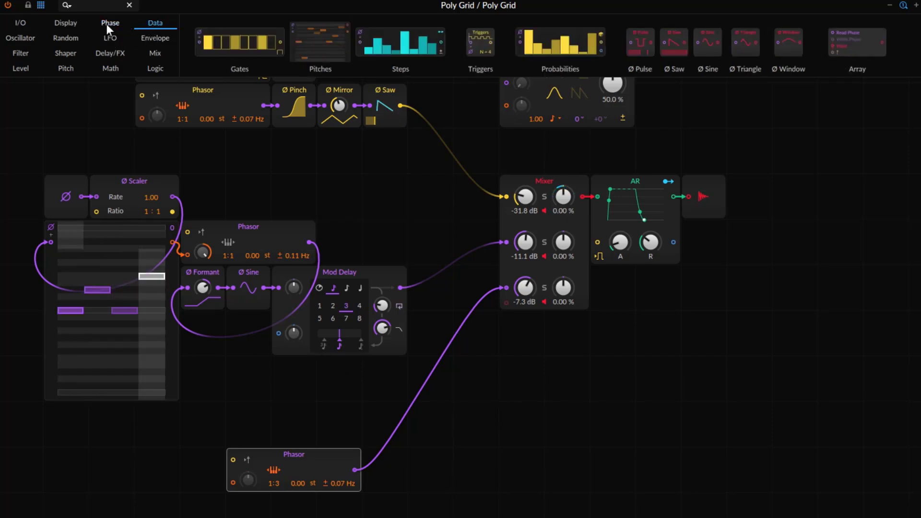
pyautogui.moveTo(640, 42); pyautogui.dragTo(358, 468)
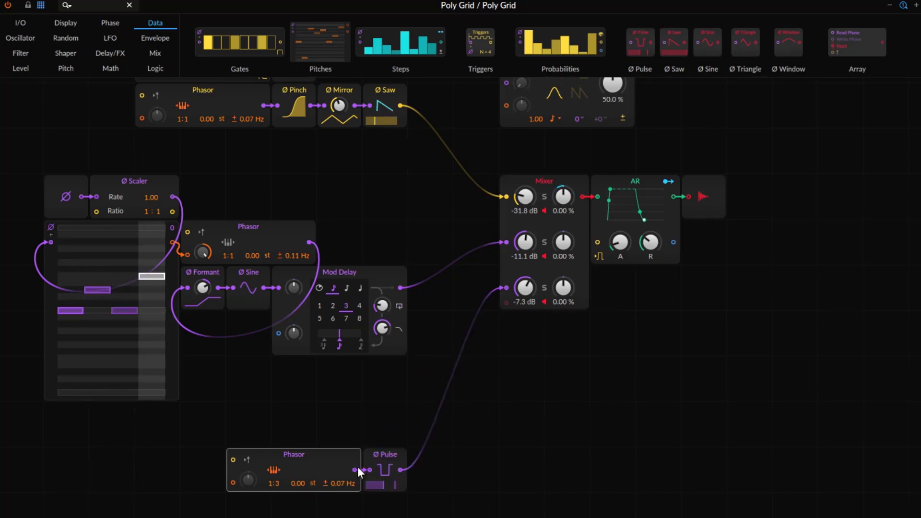
pyautogui.click(396, 488)
pyautogui.moveTo(396, 488); pyautogui.dragTo(400, 487)
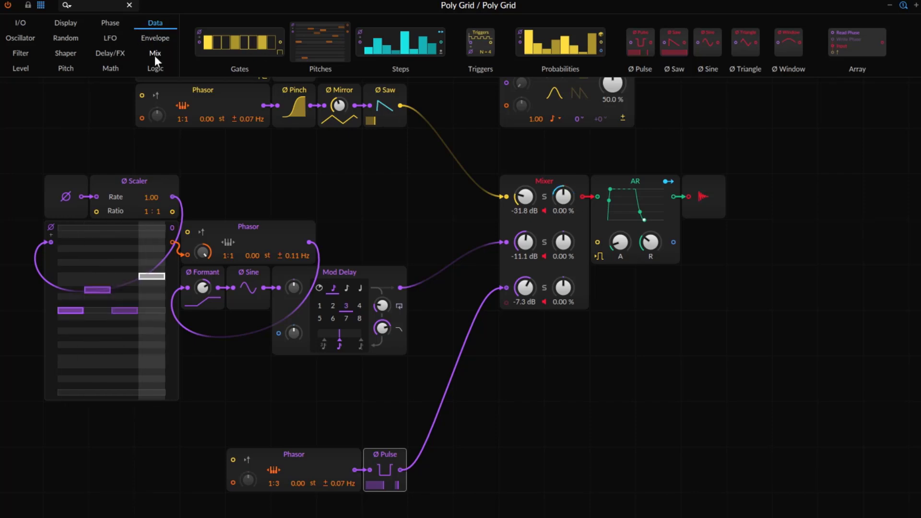
pyautogui.click(110, 22)
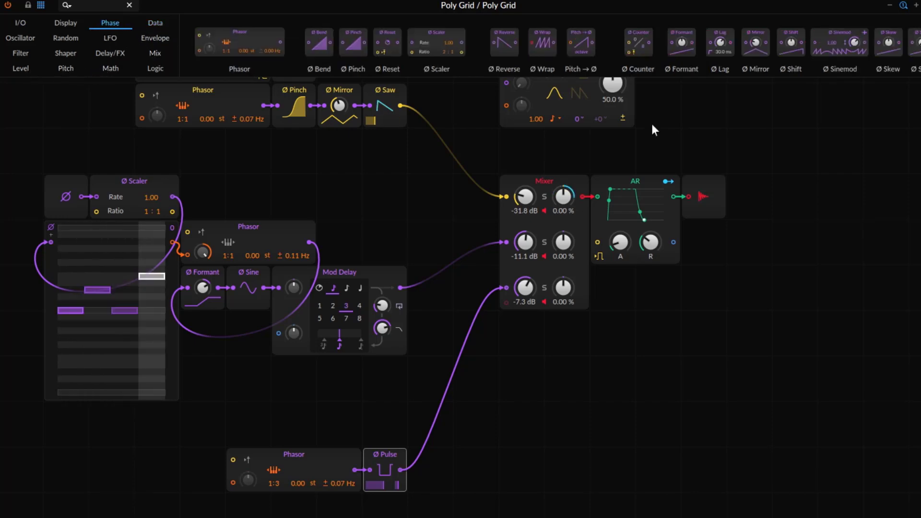
pyautogui.moveTo(918, 38); pyautogui.dragTo(358, 472)
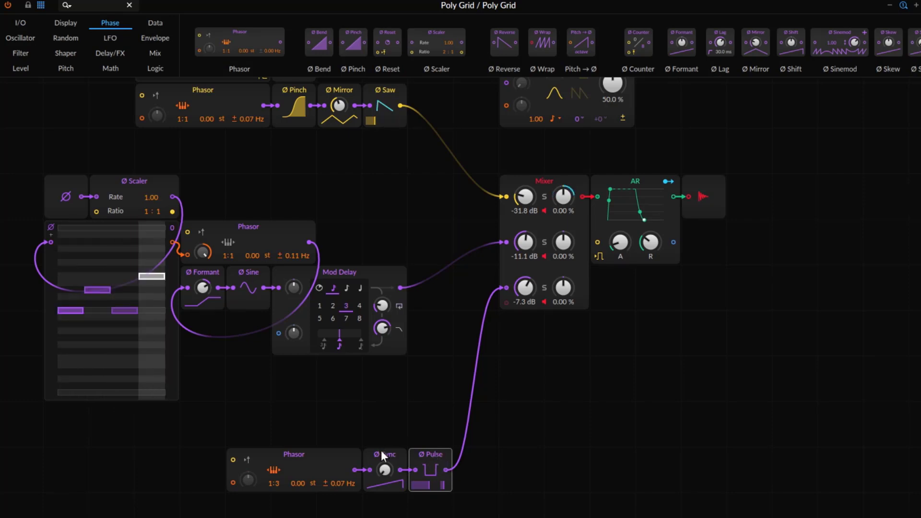
pyautogui.moveTo(381, 451)
pyautogui.mouseDown()
pyautogui.moveTo(478, 455)
pyautogui.moveTo(446, 470)
pyautogui.moveTo(374, 465)
pyautogui.mouseUp()
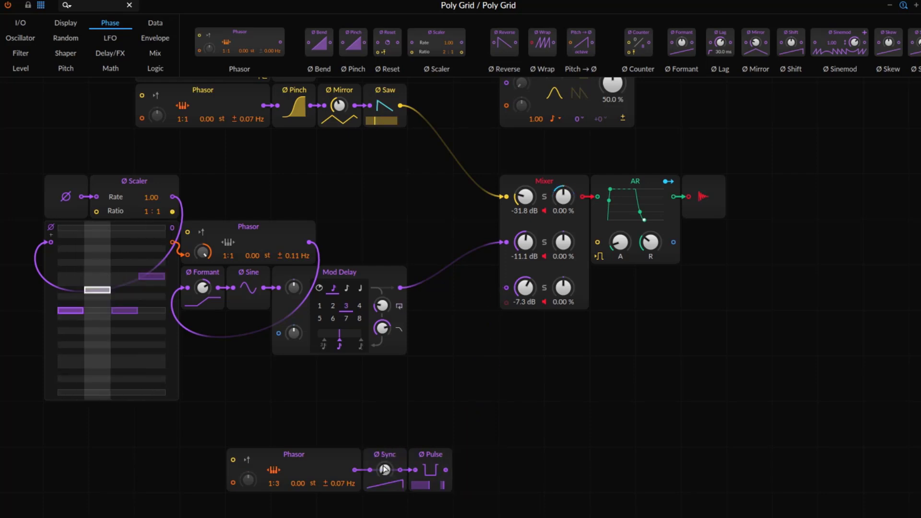
pyautogui.hotkey('ctrl', 'z')
pyautogui.hotkey('ctrl', 'z')
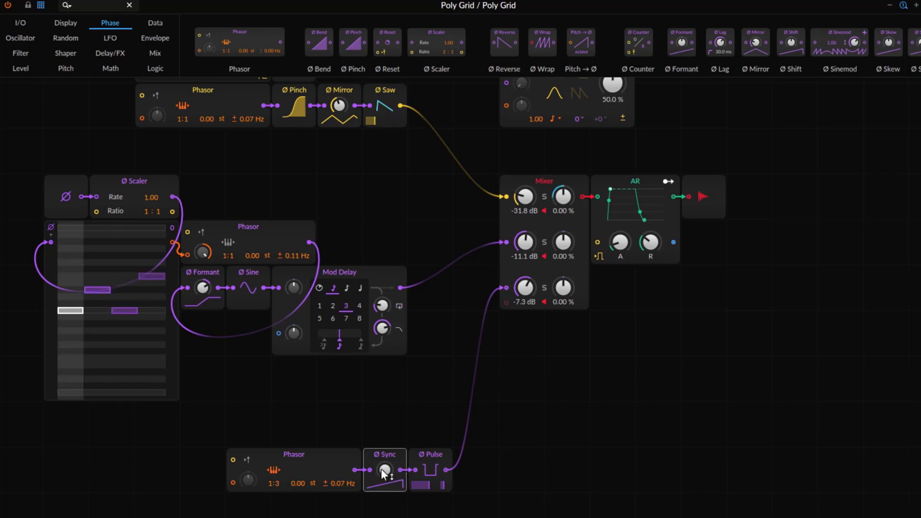
# Adjust the Sync amount, lower the Mixer's third channel to -12.1 dB, and shift the Phasor, Sync and Pulse modules two grid columns left
pyautogui.moveTo(382, 469)
pyautogui.mouseDown()
pyautogui.moveTo(382, 456)
pyautogui.moveTo(382, 476)
pyautogui.mouseUp()
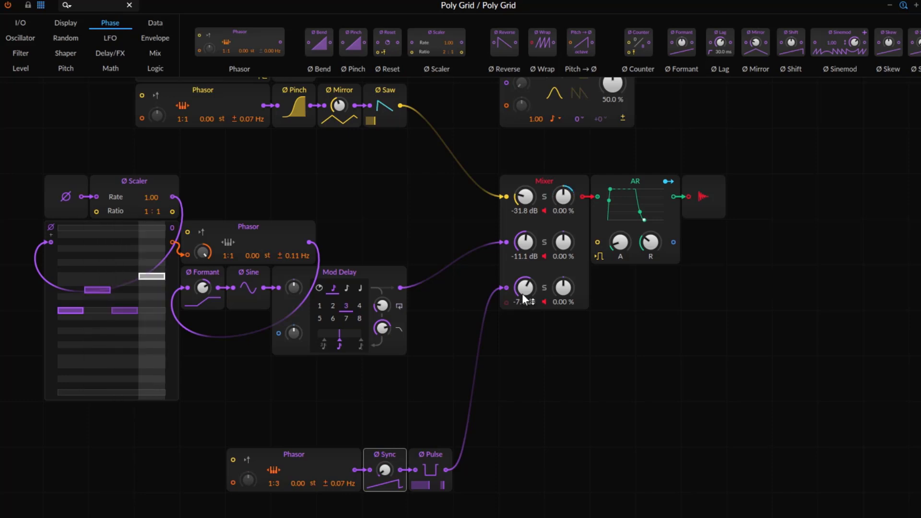
pyautogui.moveTo(524, 288); pyautogui.dragTo(524, 295)
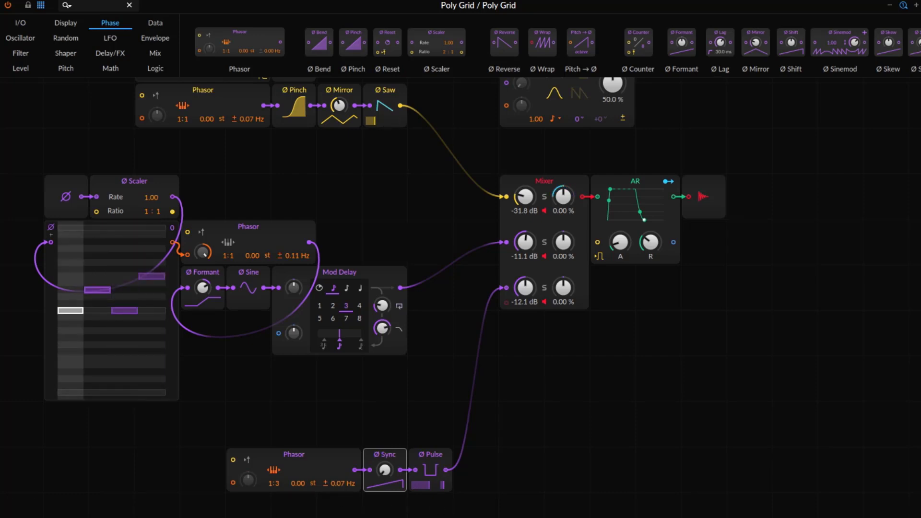
pyautogui.moveTo(472, 413); pyautogui.dragTo(302, 516)
pyautogui.moveTo(326, 458); pyautogui.dragTo(265, 459)
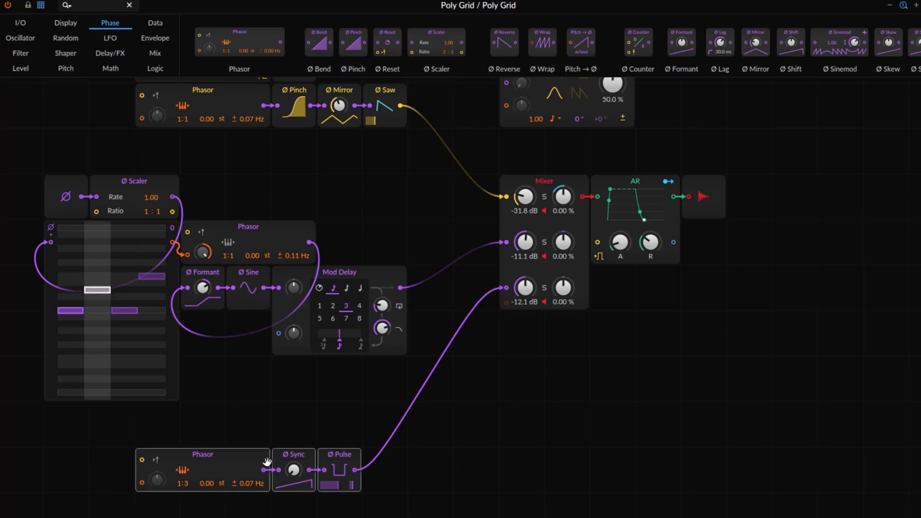
# Insert a Low-pass SK filter after the Pulse module, lower its cutoff to 357 Hz and raise its resonance slightly
pyautogui.click(20, 53)
pyautogui.moveTo(291, 42); pyautogui.dragTo(359, 464)
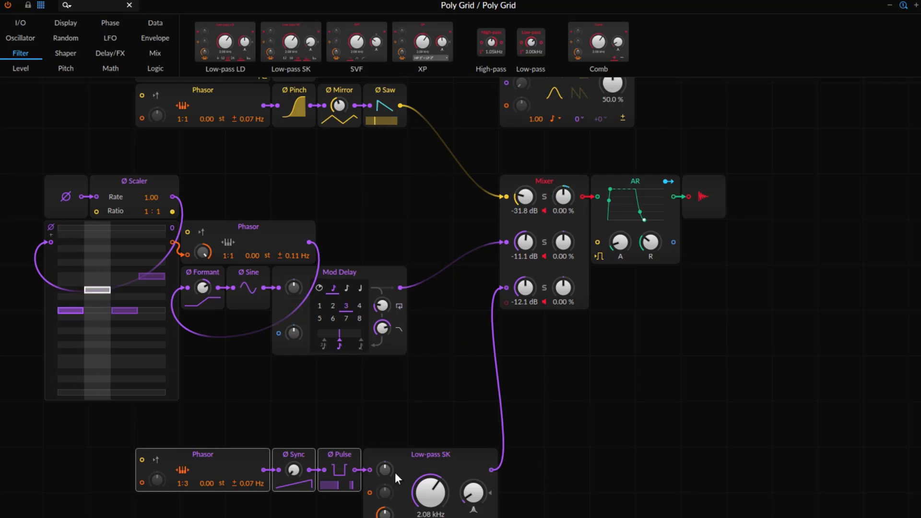
pyautogui.moveTo(431, 487); pyautogui.dragTo(431, 492)
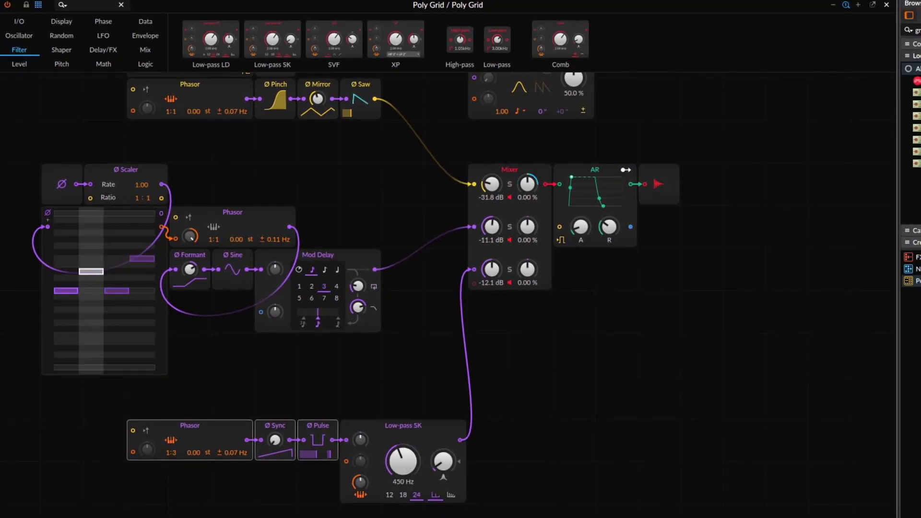
pyautogui.moveTo(405, 464); pyautogui.dragTo(443, 457)
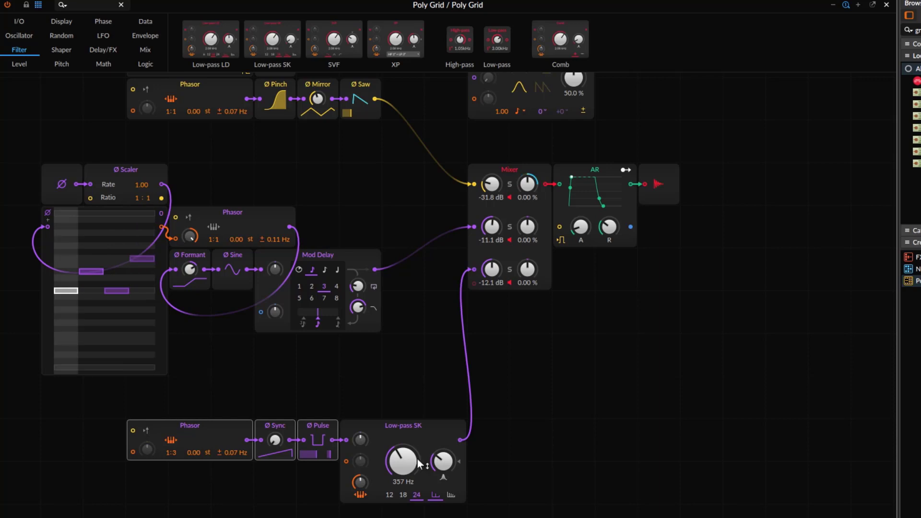
# With channel 3 soloed, remove the filter's key tracking and set its cutoff to 714 Hz; unsolo with channels 2 and 3 at -12.1 and -7.3 dB
pyautogui.click(509, 271)
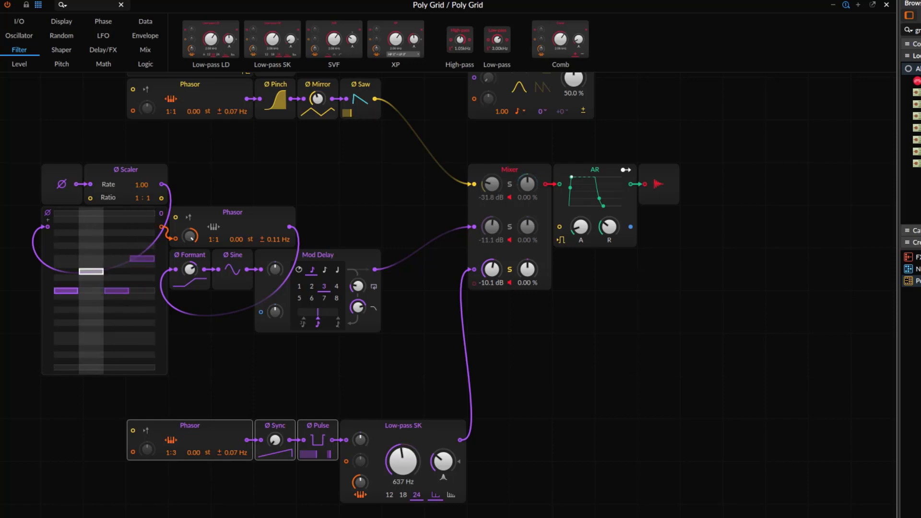
pyautogui.moveTo(371, 480); pyautogui.dragTo(370, 479)
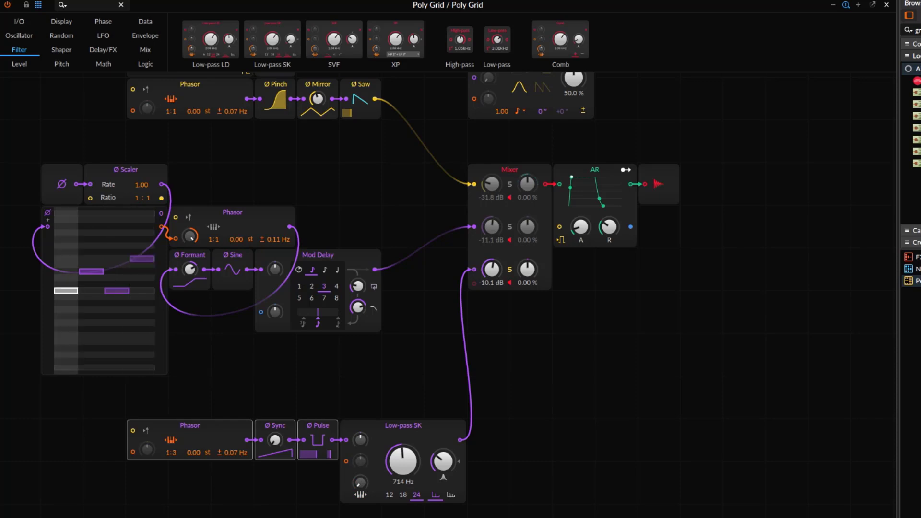
pyautogui.click(510, 270)
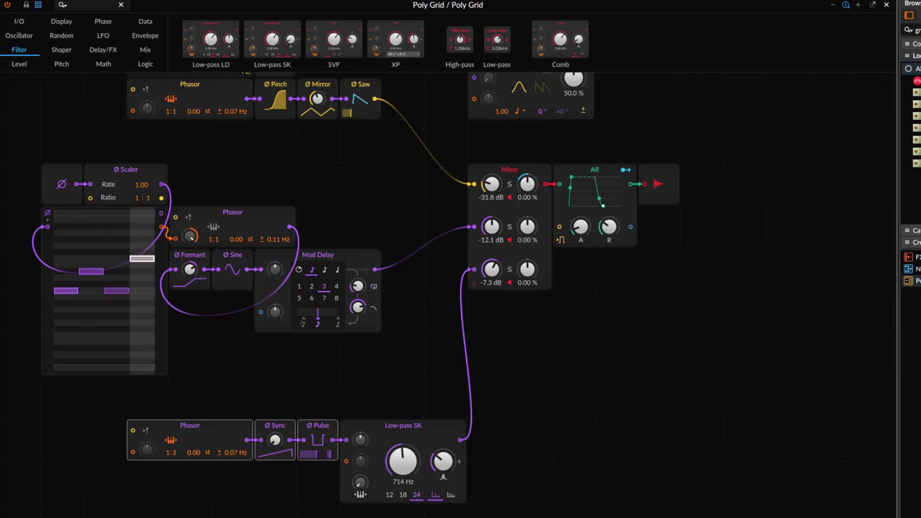
# Add an ADSR envelope module below the Sync module and modulate the Sync amount from it by +12.72
pyautogui.click(145, 35)
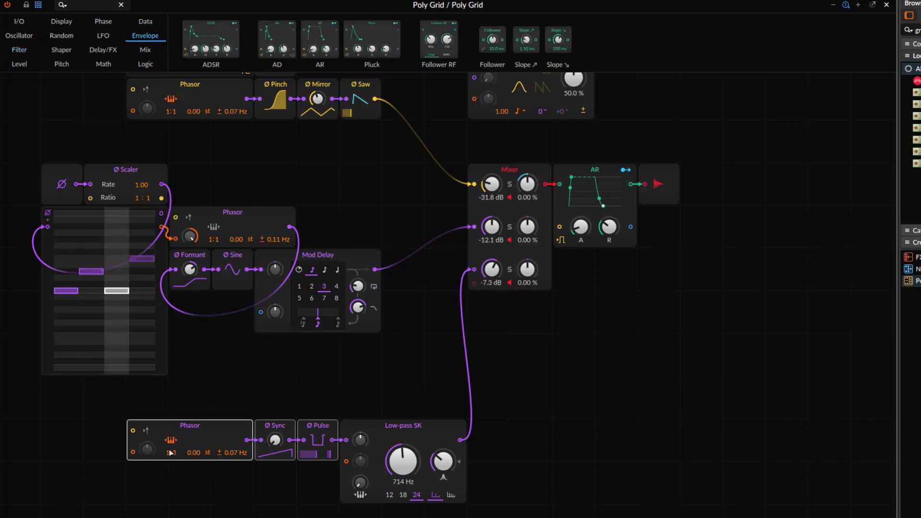
pyautogui.moveTo(169, 450); pyautogui.dragTo(230, 501)
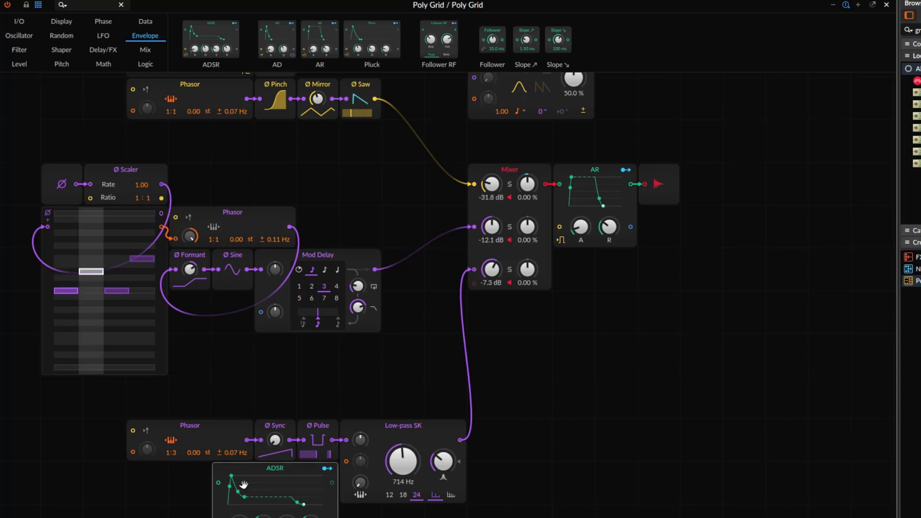
pyautogui.moveTo(258, 470); pyautogui.dragTo(200, 476)
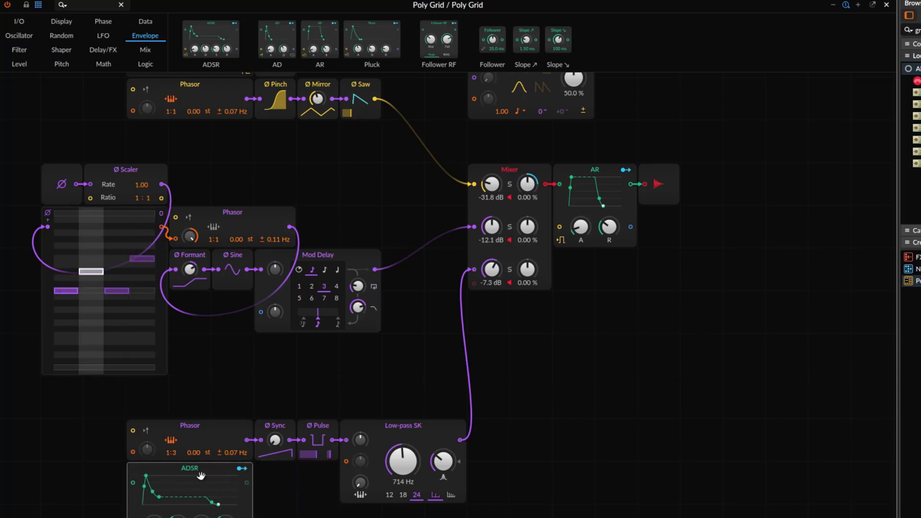
pyautogui.click(32, 20)
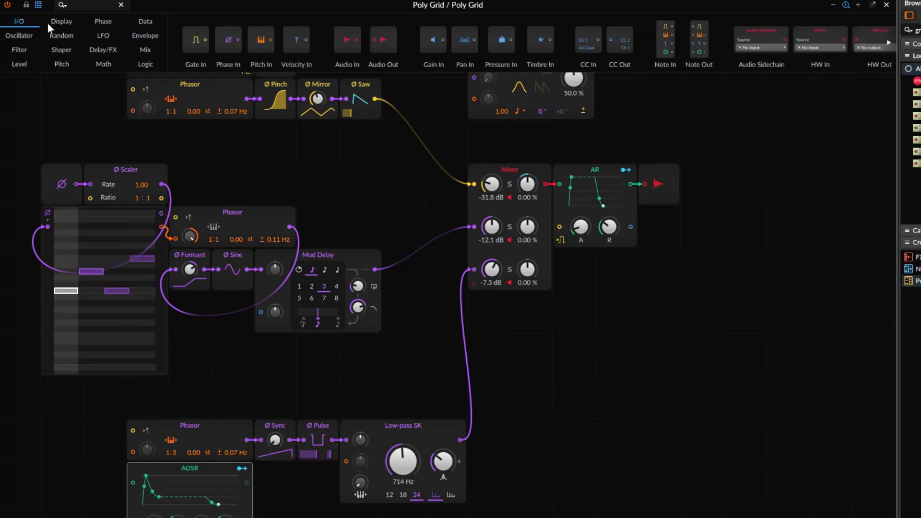
pyautogui.click(890, 41)
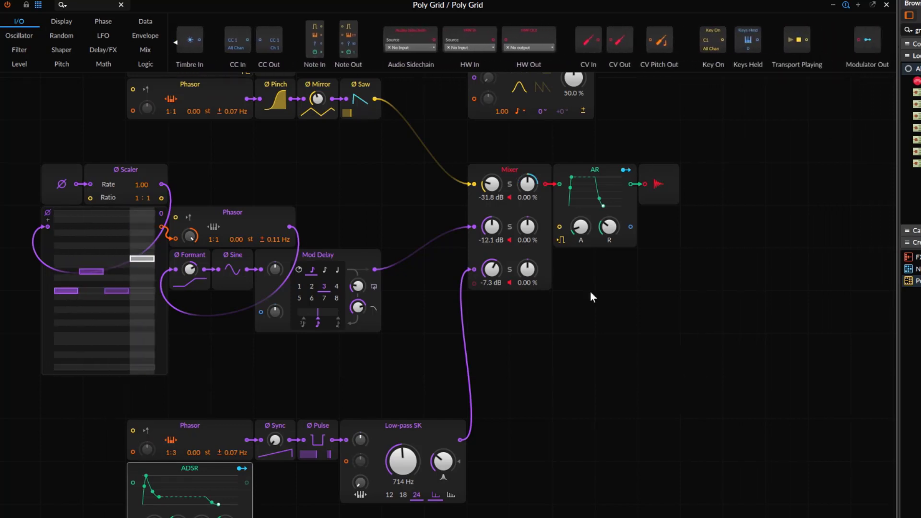
pyautogui.moveTo(229, 476); pyautogui.dragTo(326, 472)
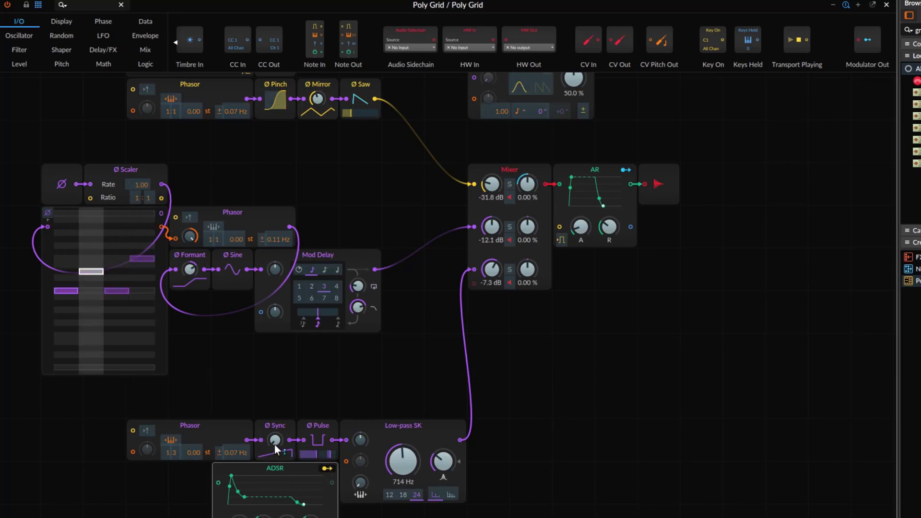
pyautogui.moveTo(274, 445); pyautogui.dragTo(274, 431)
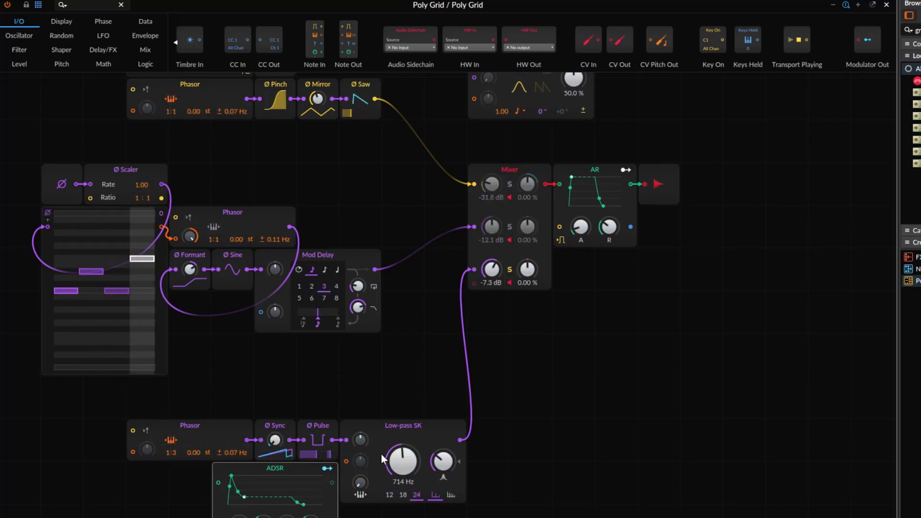
# Color the ADSR purple and set its attack to 24.4 ms, decay to 2.65 s and sustain to 17.5%
pyautogui.moveTo(245, 497); pyautogui.dragTo(249, 497)
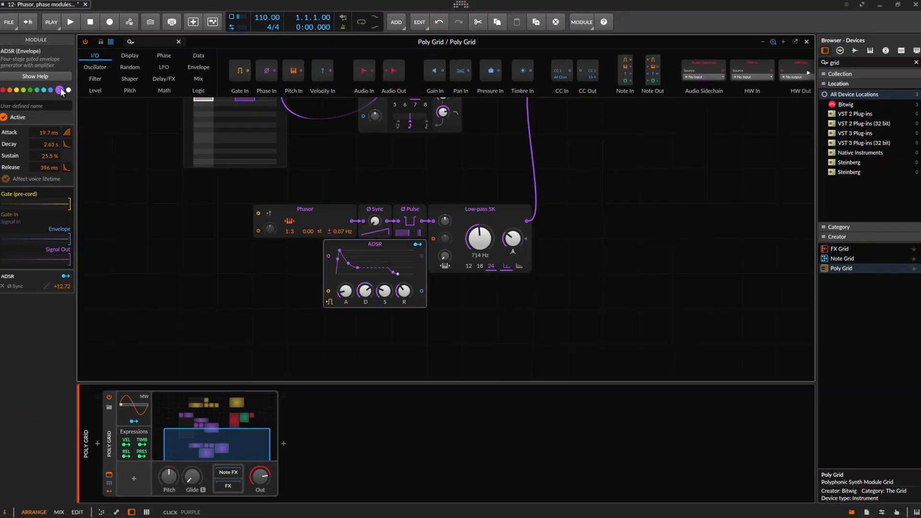
pyautogui.click(64, 91)
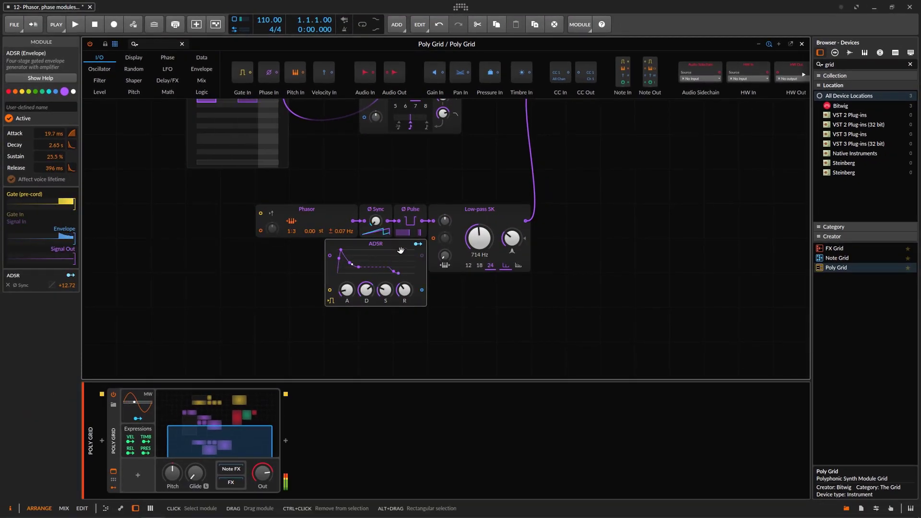
pyautogui.scroll(2, 528, 275)
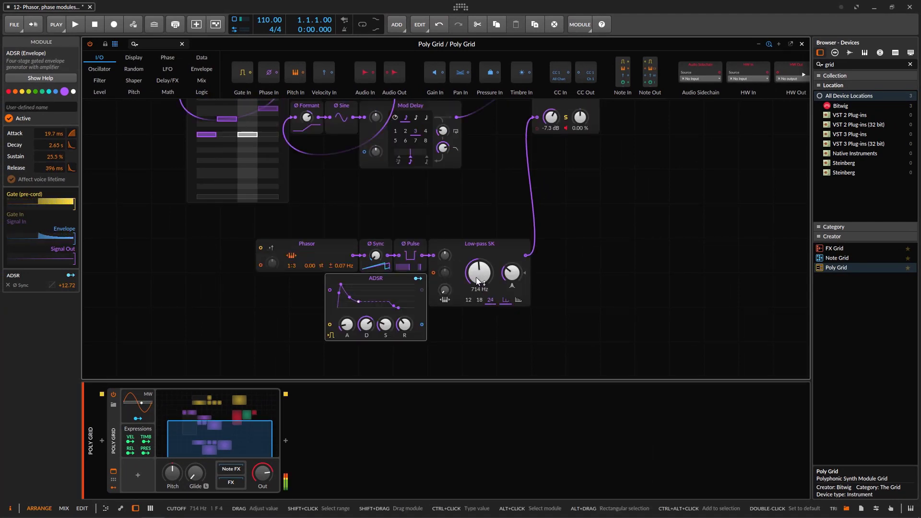
pyautogui.moveTo(386, 325); pyautogui.dragTo(385, 335)
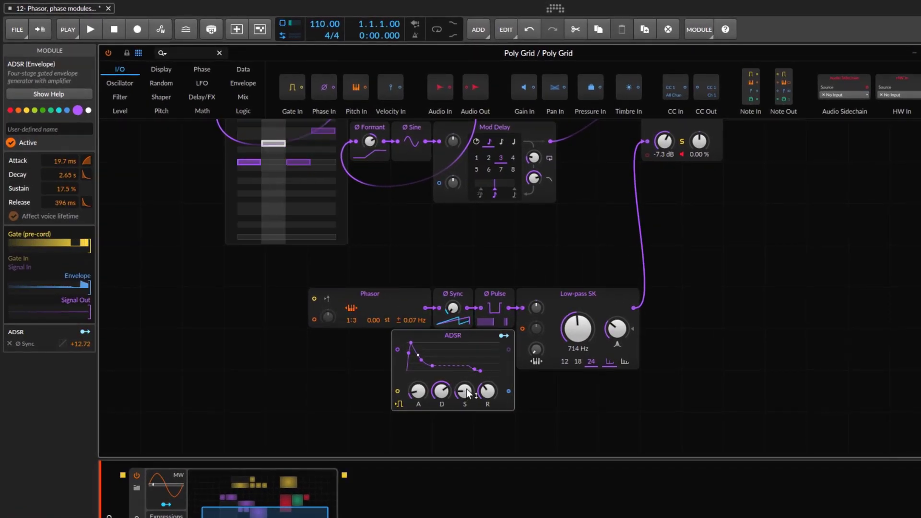
pyautogui.moveTo(420, 393); pyautogui.dragTo(420, 390)
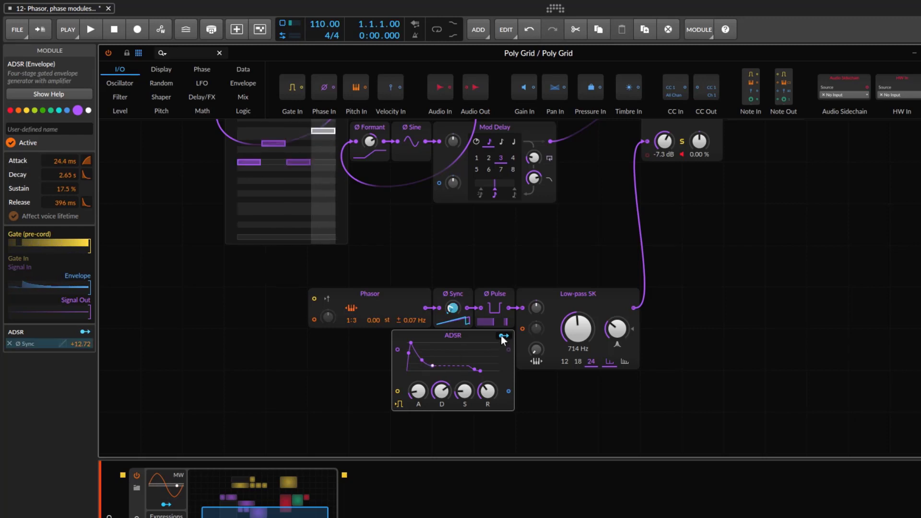
# Raise the ADSR's modulation of the Sync amount to +18.24
pyautogui.moveTo(455, 310); pyautogui.dragTo(456, 309)
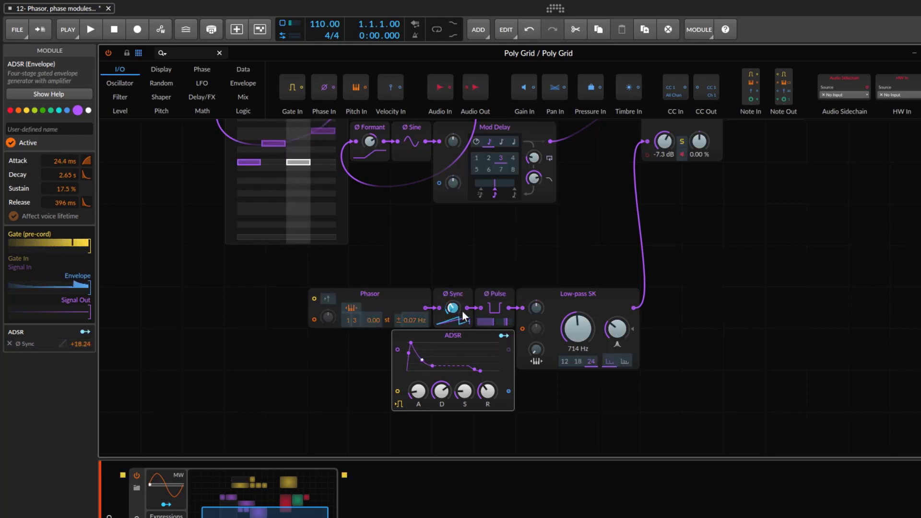
pyautogui.click(503, 334)
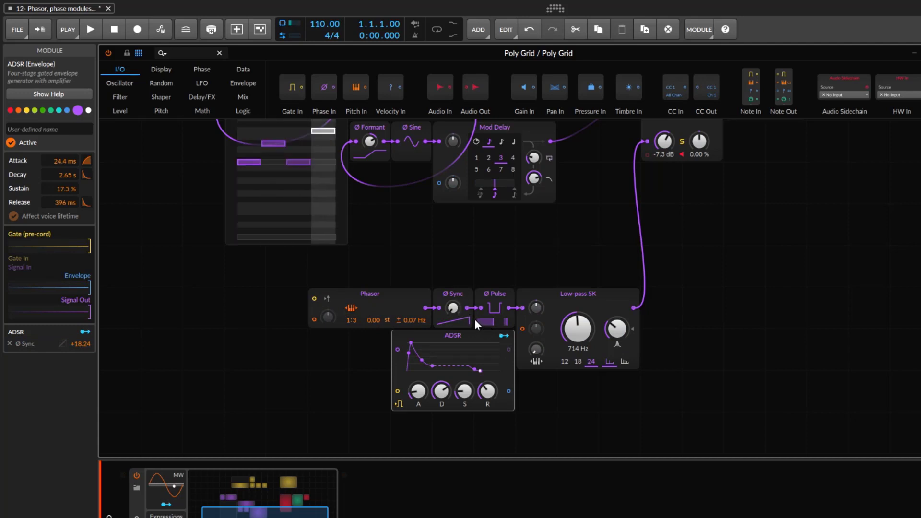
# Modulate the Low-pass SK cutoff from the ADSR by +32.50 and lower the cutoff itself to 368 Hz
pyautogui.click(503, 335)
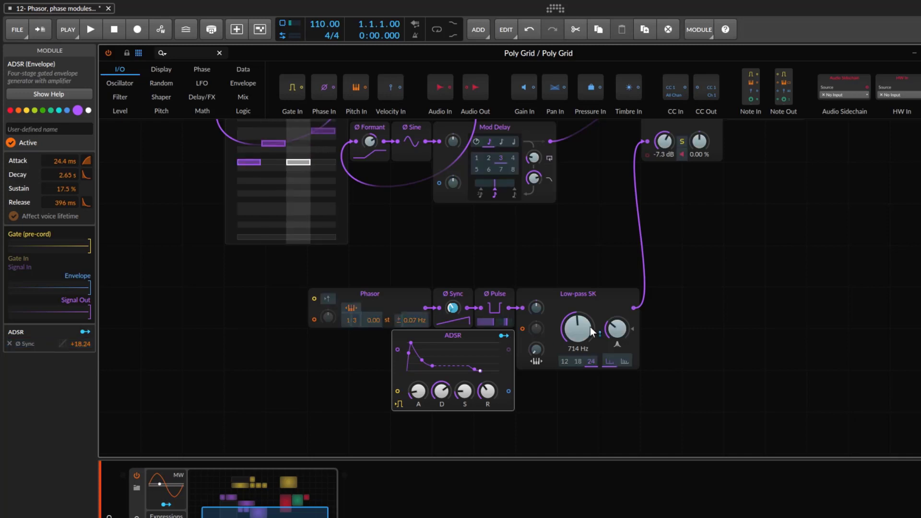
pyautogui.moveTo(590, 326)
pyautogui.mouseDown()
pyautogui.moveTo(590, 319)
pyautogui.moveTo(578, 326)
pyautogui.mouseUp()
pyautogui.click(502, 335)
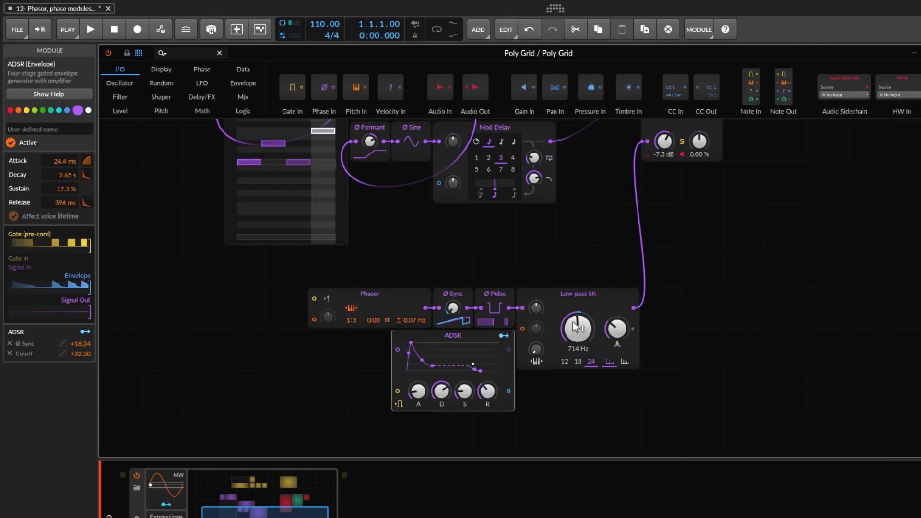
pyautogui.moveTo(573, 321)
pyautogui.mouseDown()
pyautogui.moveTo(572, 340)
pyautogui.moveTo(573, 314)
pyautogui.mouseUp()
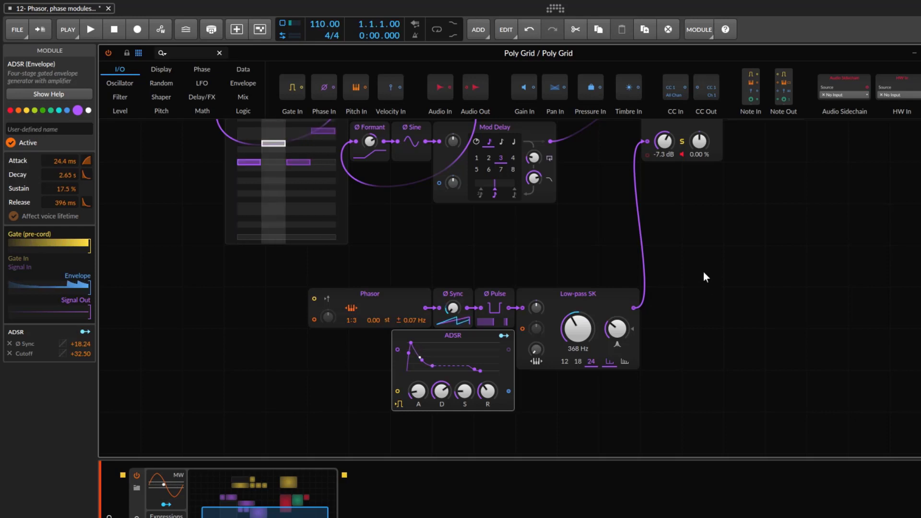
pyautogui.moveTo(617, 328); pyautogui.dragTo(617, 329)
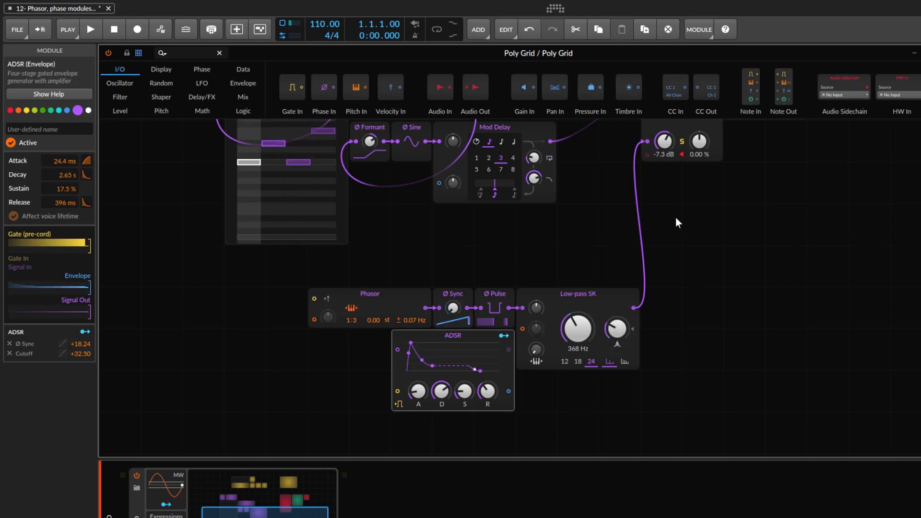
# Enlarge the grid area and set mixer channels 2 and 3 to -14.8 and -9.8 dB, checking channel 2 in solo
pyautogui.scroll(5, 677, 230)
pyautogui.click(684, 269)
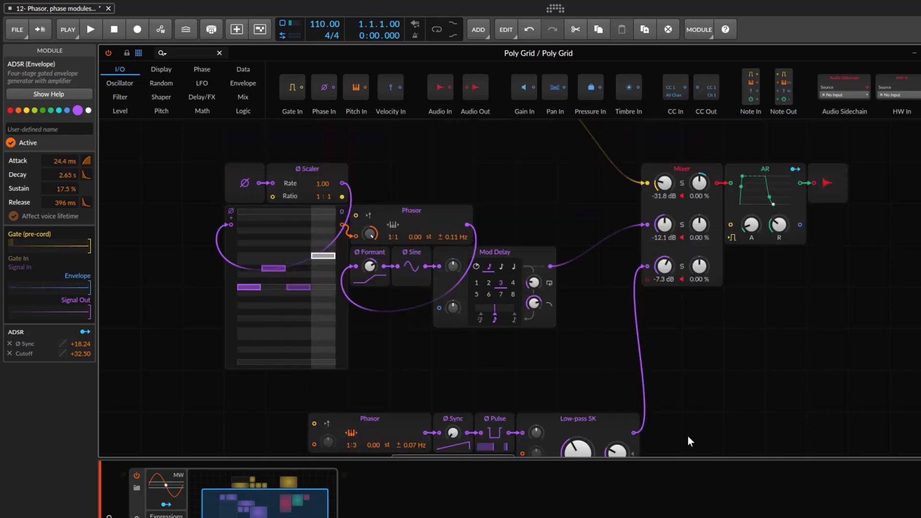
pyautogui.moveTo(670, 460); pyautogui.dragTo(676, 515)
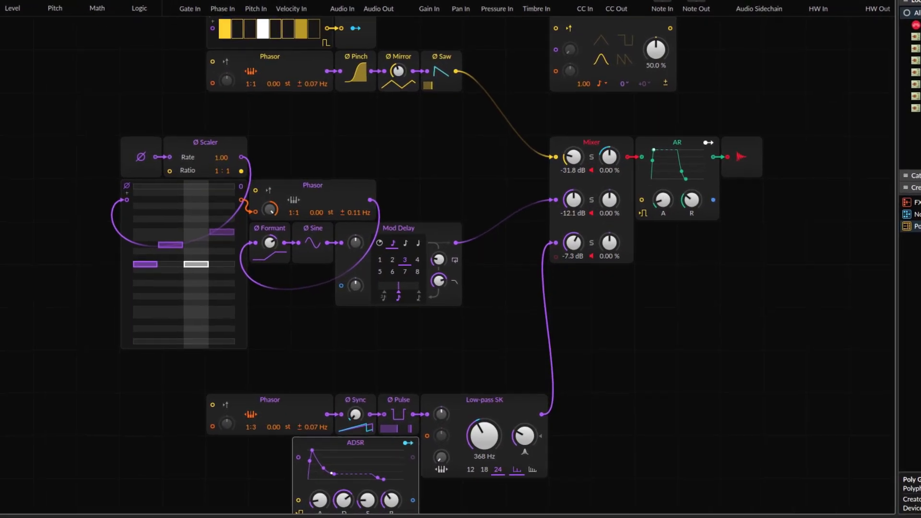
pyautogui.moveTo(573, 248); pyautogui.dragTo(572, 253)
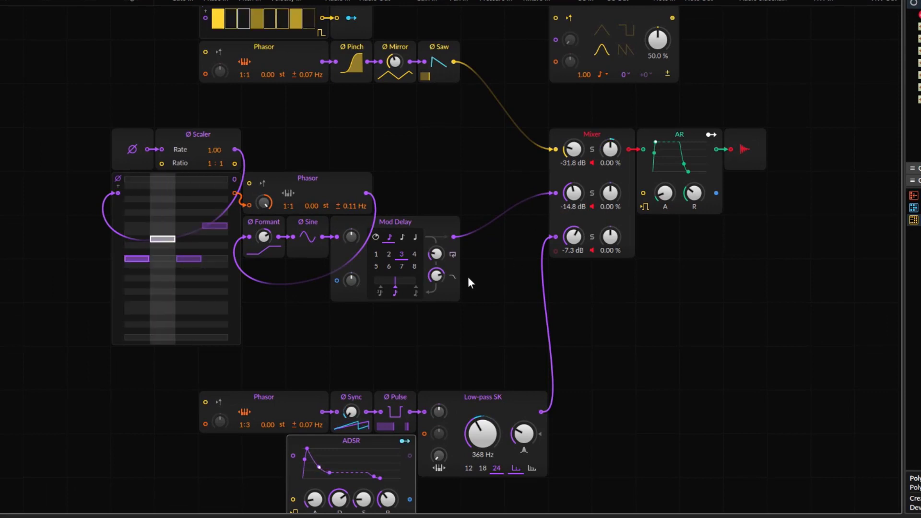
pyautogui.moveTo(576, 241); pyautogui.dragTo(577, 244)
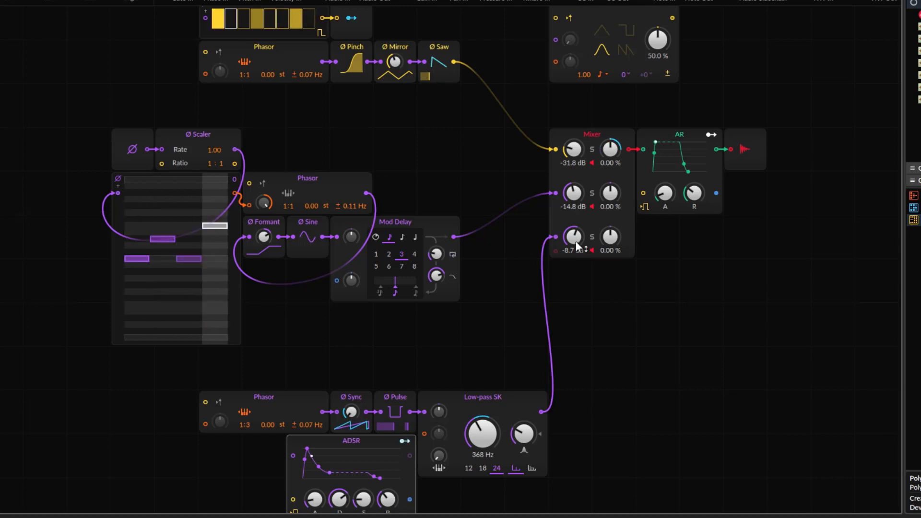
pyautogui.moveTo(576, 235); pyautogui.dragTo(577, 240)
pyautogui.click(591, 193)
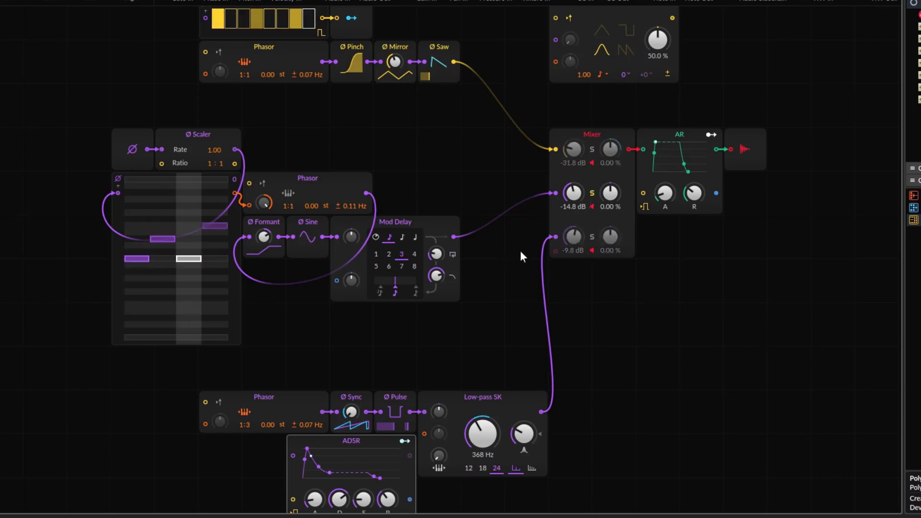
pyautogui.click(593, 193)
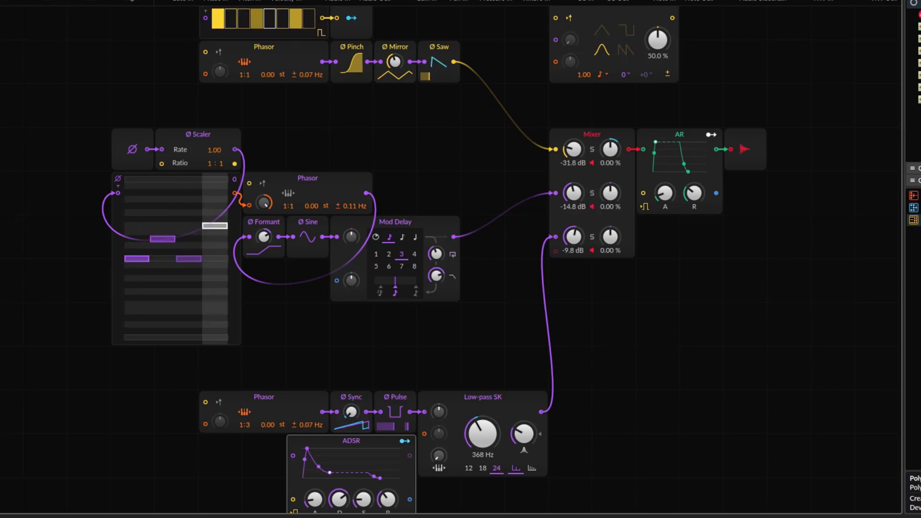
# Set mixer channels 1, 2 and 3 to -38.1, -18.3 and -9.4 dB and the ADSR attack to 42.9 ms
pyautogui.scroll(-3, 440, 321)
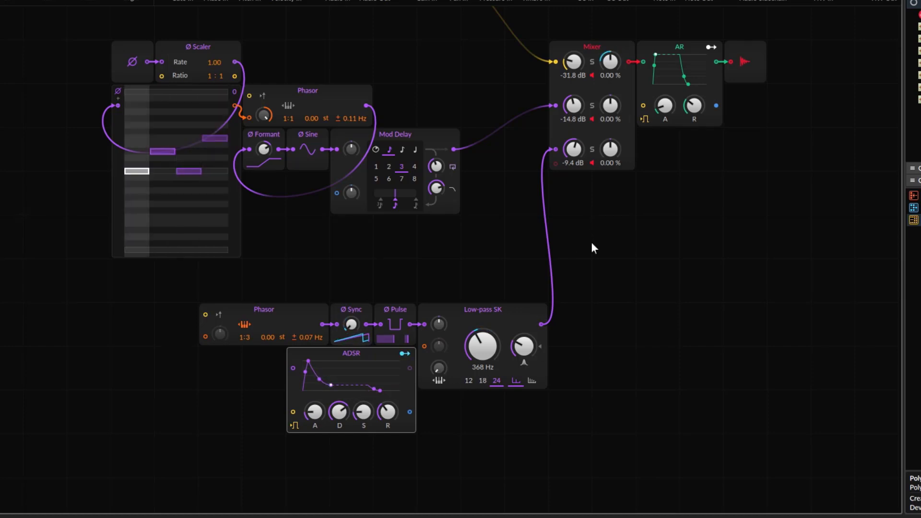
pyautogui.scroll(3, 598, 248)
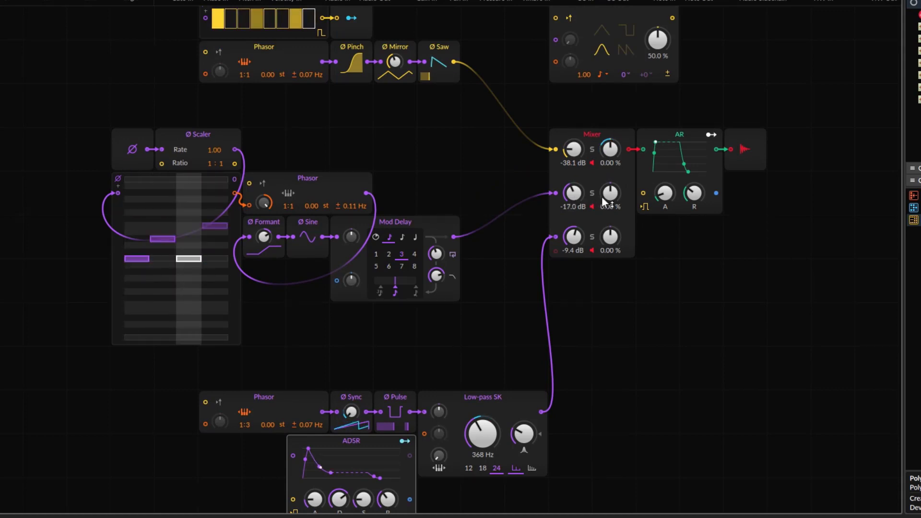
pyautogui.moveTo(580, 196); pyautogui.dragTo(580, 197)
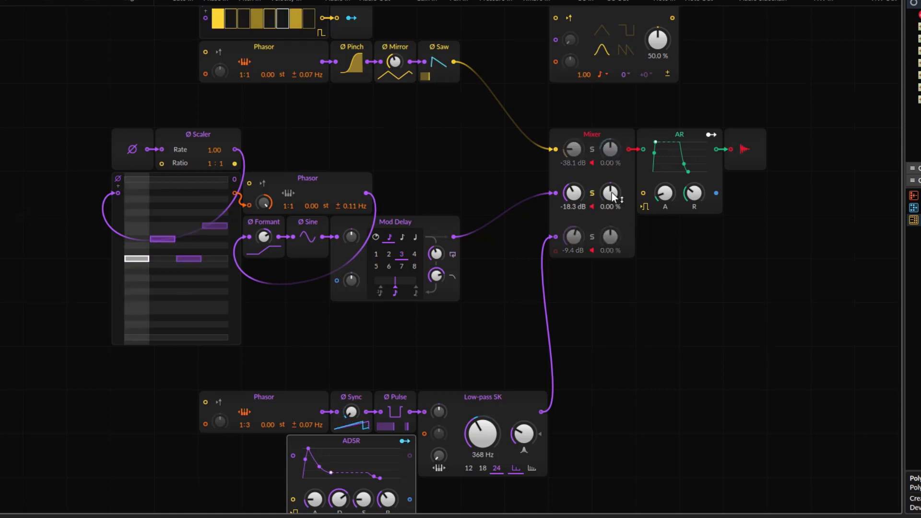
pyautogui.moveTo(611, 193); pyautogui.dragTo(611, 211)
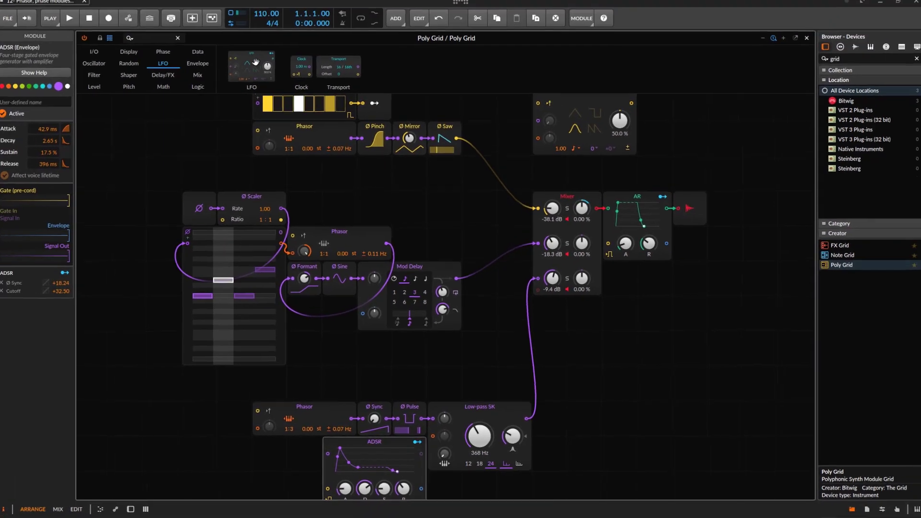
# Add an LFO module below the mixer, modulate the channel 2 pan from it by +0.590 and make the LFO bipolar
pyautogui.moveTo(255, 62); pyautogui.dragTo(617, 361)
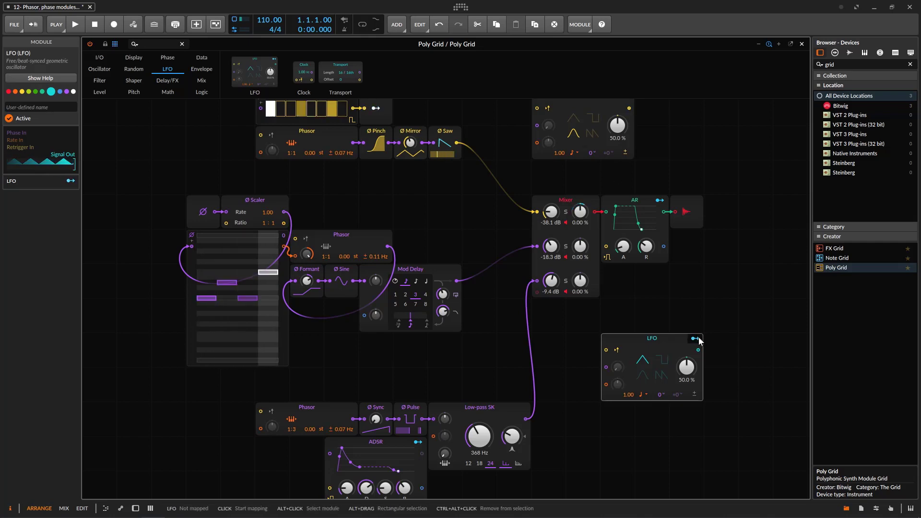
pyautogui.moveTo(695, 338); pyautogui.dragTo(580, 245)
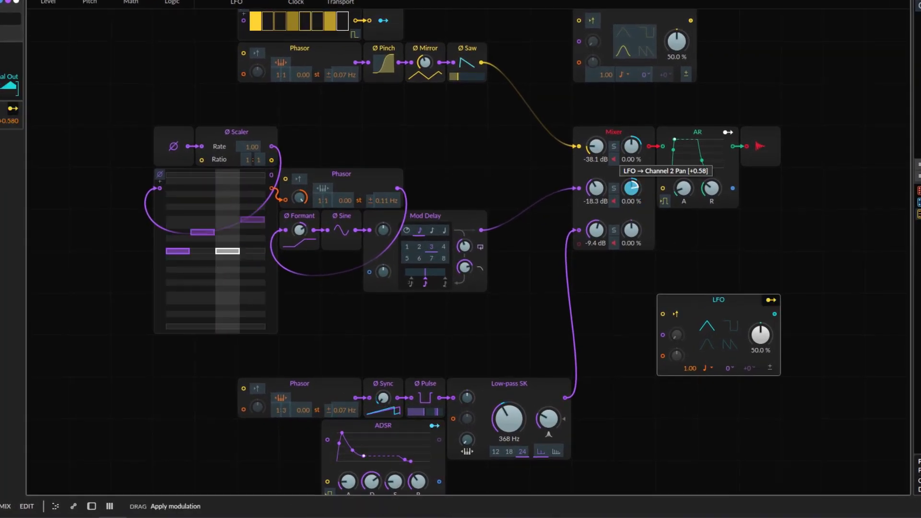
pyautogui.moveTo(632, 188); pyautogui.dragTo(630, 190)
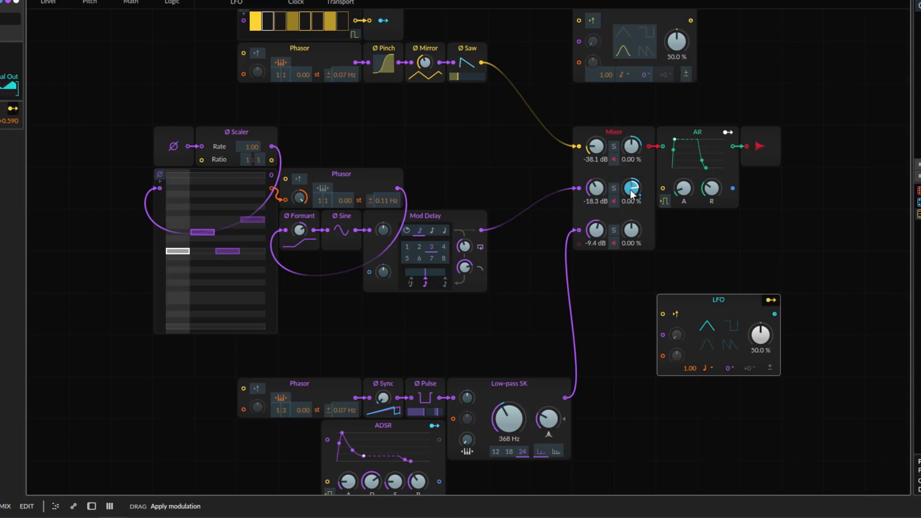
pyautogui.click(770, 368)
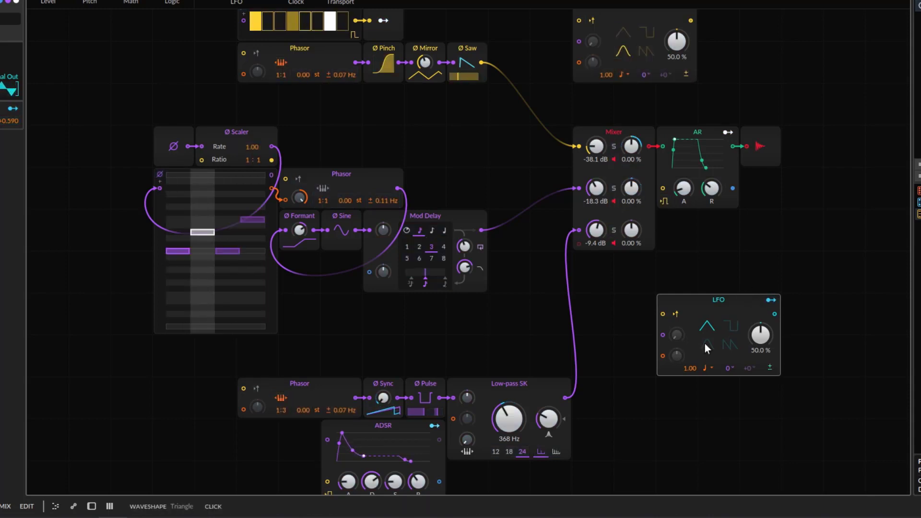
# Solo channel 2, try a half-note timebase on the new LFO and settle on 1.00 bar
pyautogui.click(614, 188)
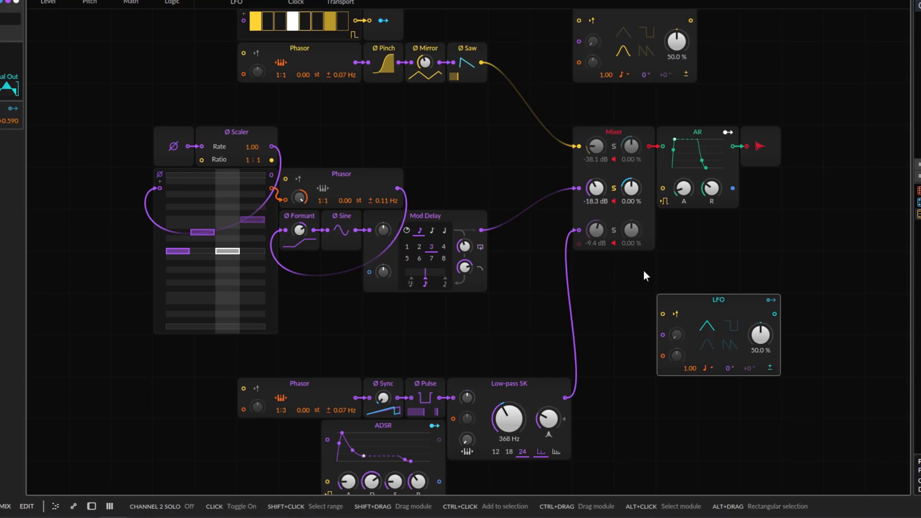
pyautogui.click(710, 366)
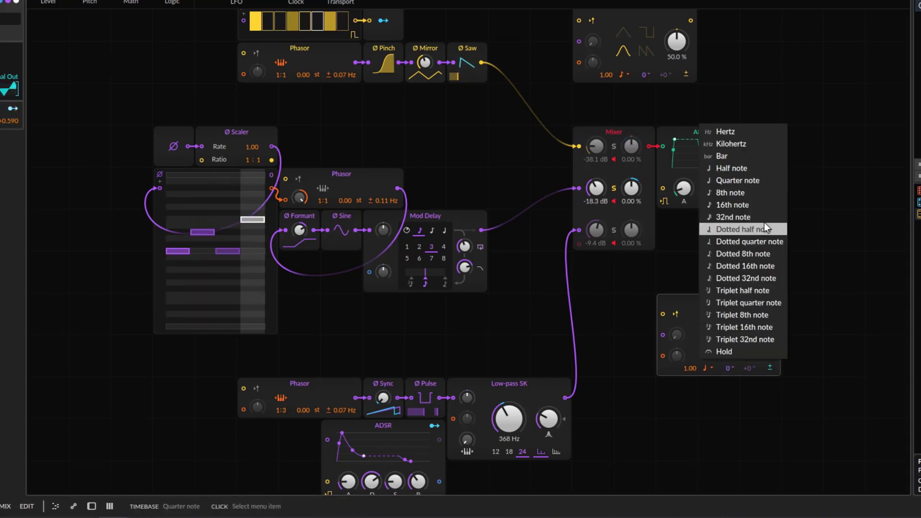
pyautogui.click(741, 169)
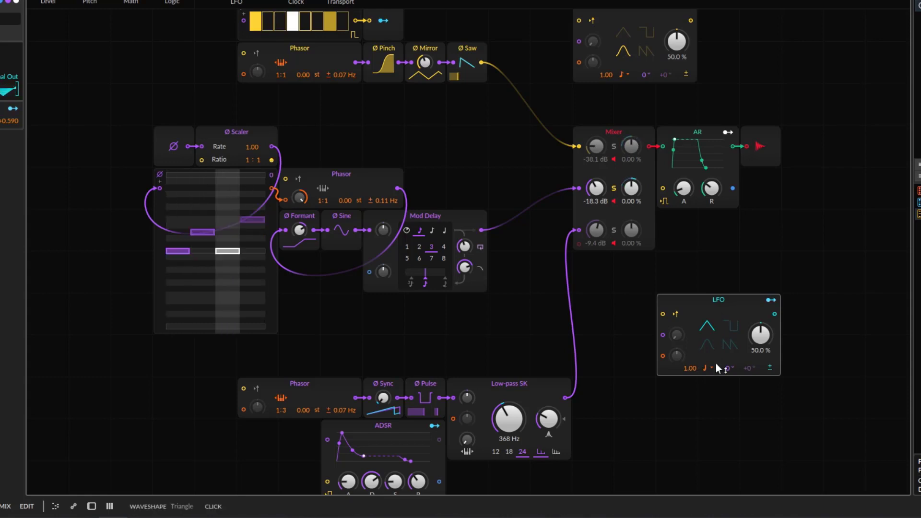
pyautogui.click(712, 367)
pyautogui.click(734, 157)
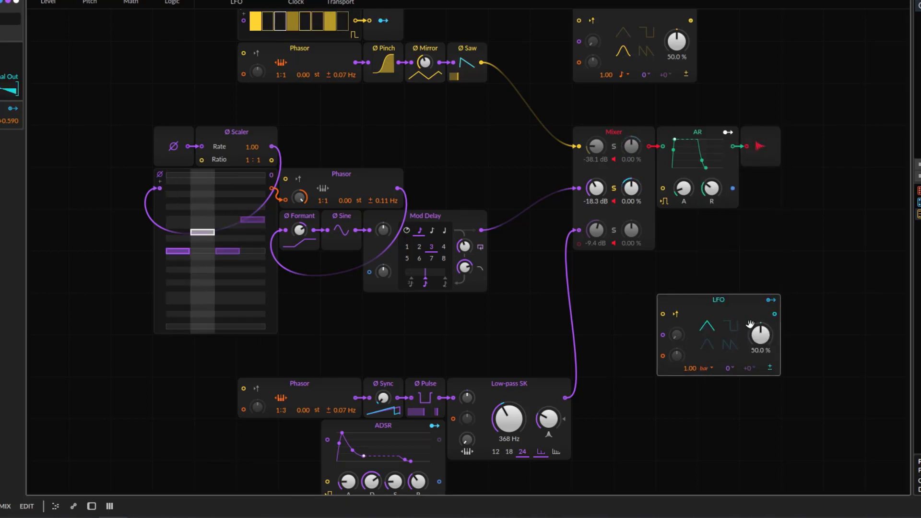
# Reduce the LFO's modulation of channel 2 pan to +0.440; unsolo channel 2 and lower channel 1 to -41.9 dB
pyautogui.click(771, 300)
pyautogui.moveTo(638, 197); pyautogui.dragTo(638, 178)
pyautogui.click(770, 300)
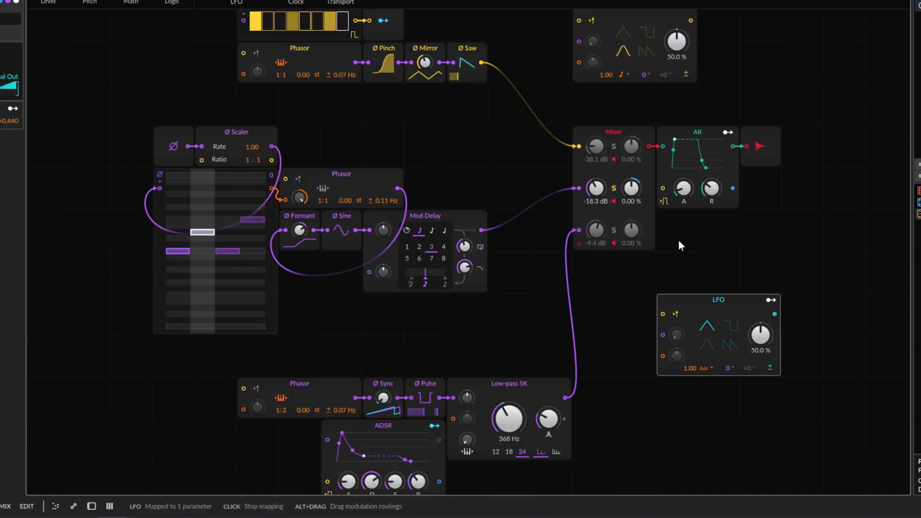
pyautogui.click(614, 187)
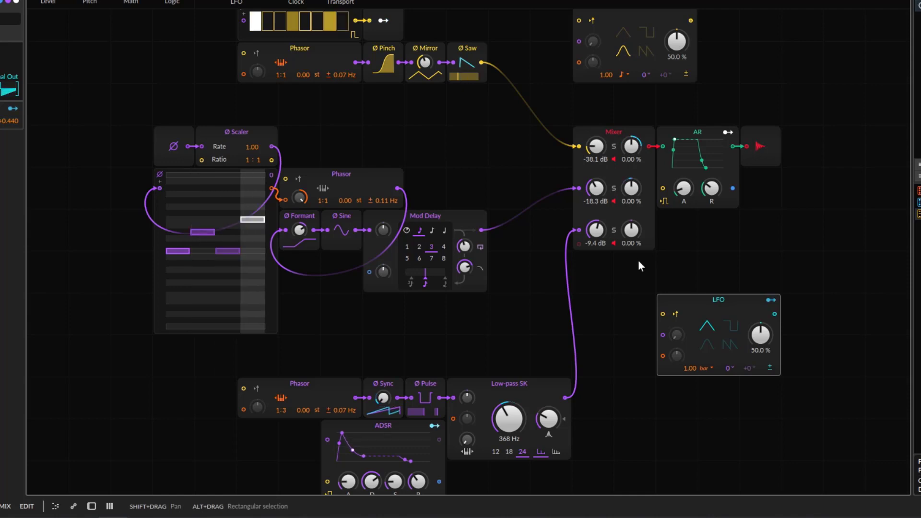
pyautogui.moveTo(596, 146); pyautogui.dragTo(596, 163)
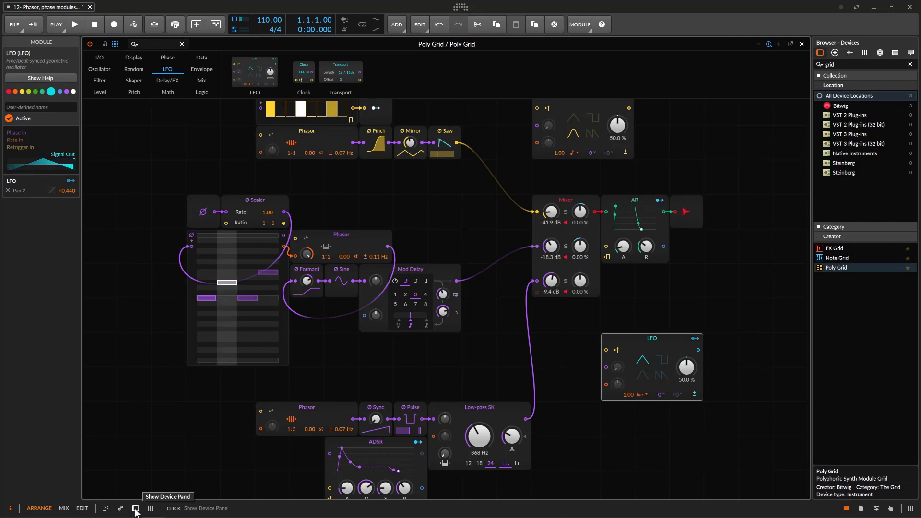
# Show the device chain, search the device browser for "reve" and insert the Reverb device after Poly Grid
pyautogui.click(136, 509)
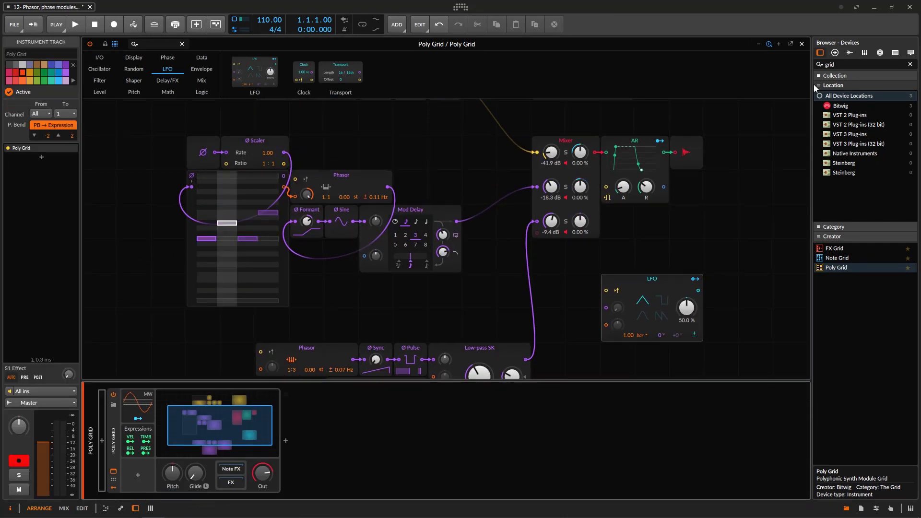
pyautogui.moveTo(846, 66); pyautogui.dragTo(801, 63)
pyautogui.press('BackSpace')
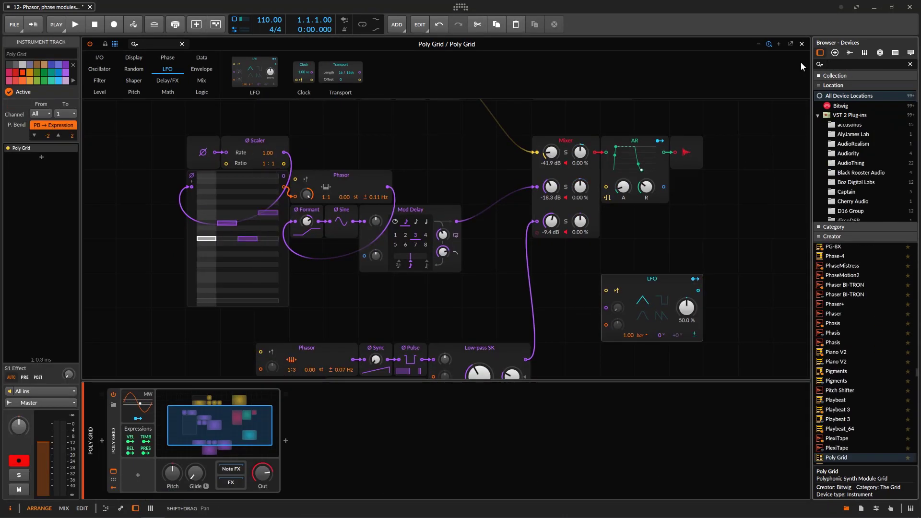
pyautogui.write('reve')
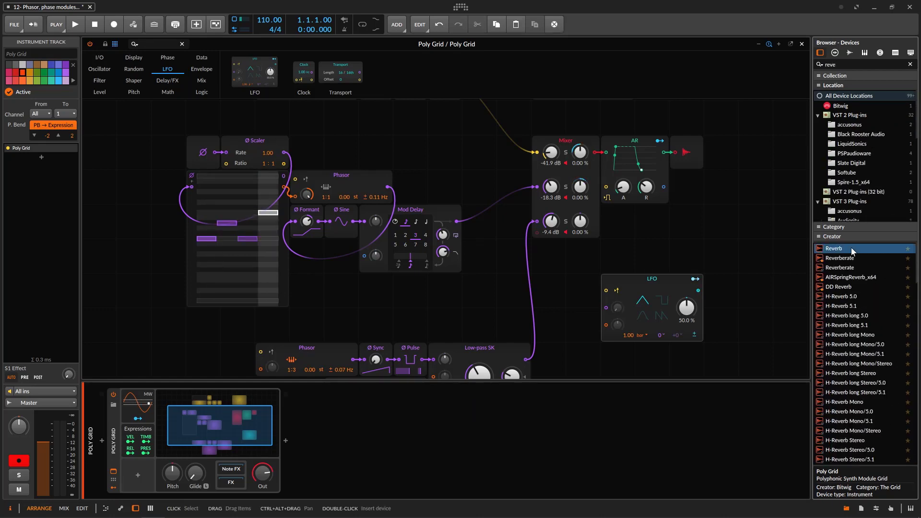
pyautogui.moveTo(851, 247); pyautogui.dragTo(494, 462)
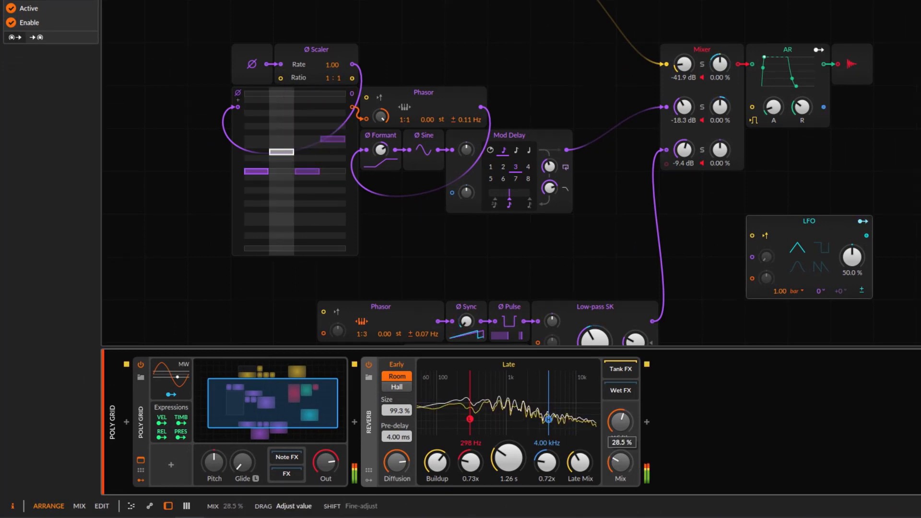
# Load the Smooth Verb preset into the Reverb device
pyautogui.click(369, 377)
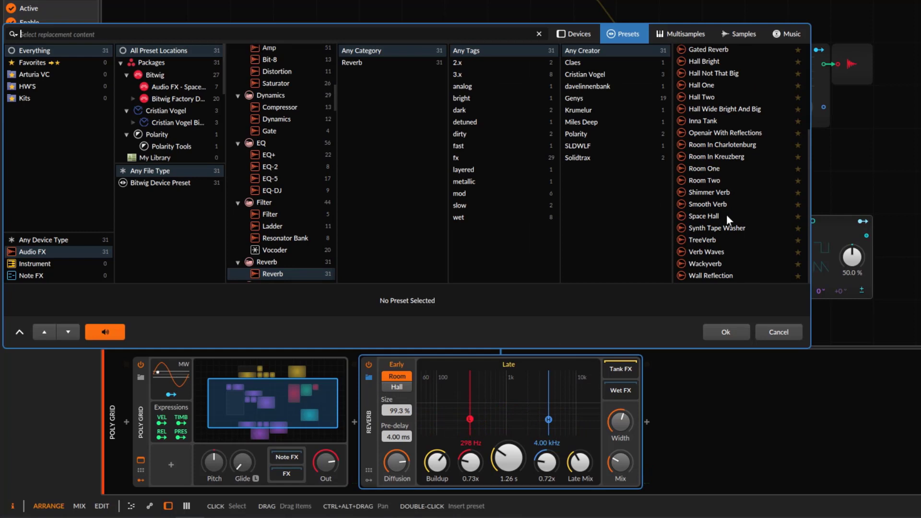
pyautogui.click(710, 203)
pyautogui.click(725, 331)
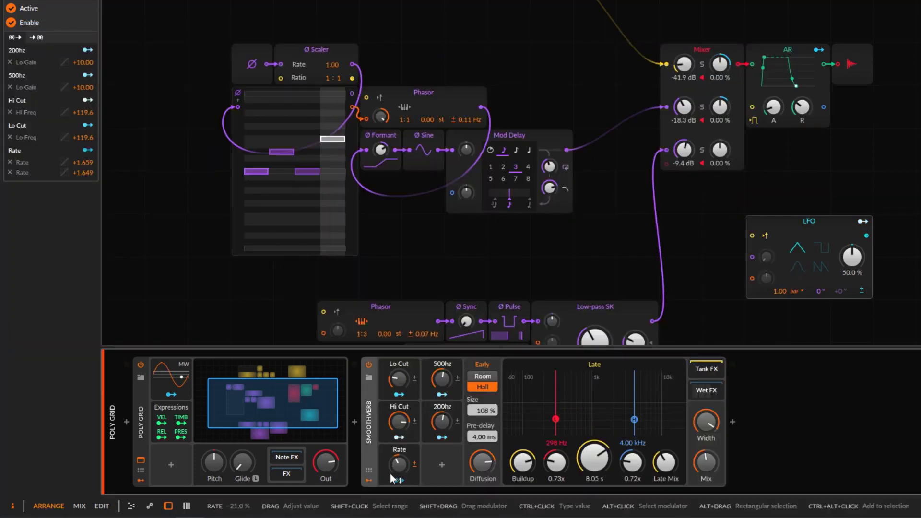
# Shorten the reverb's decay time to 946 ms and reduce its mix
pyautogui.moveTo(508, 460); pyautogui.dragTo(508, 485)
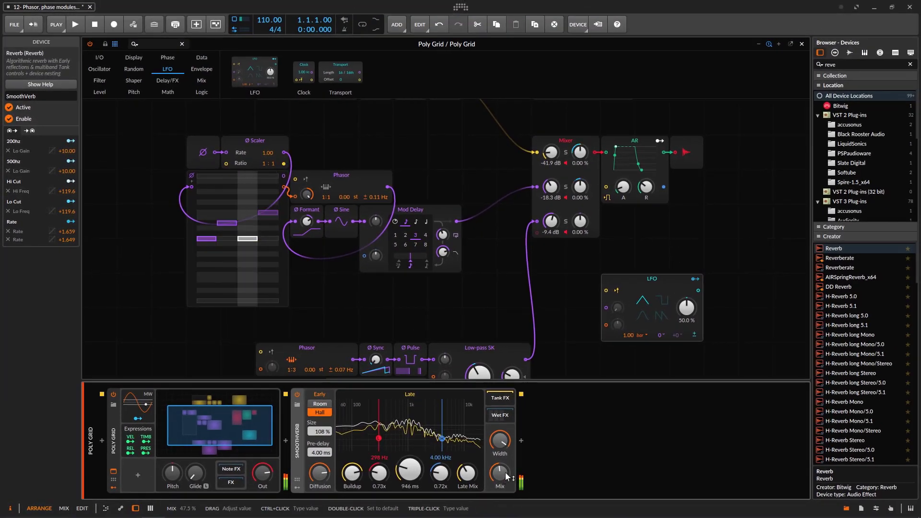
pyautogui.moveTo(507, 476)
pyautogui.mouseDown()
pyautogui.moveTo(505, 487)
pyautogui.moveTo(506, 476)
pyautogui.mouseUp()
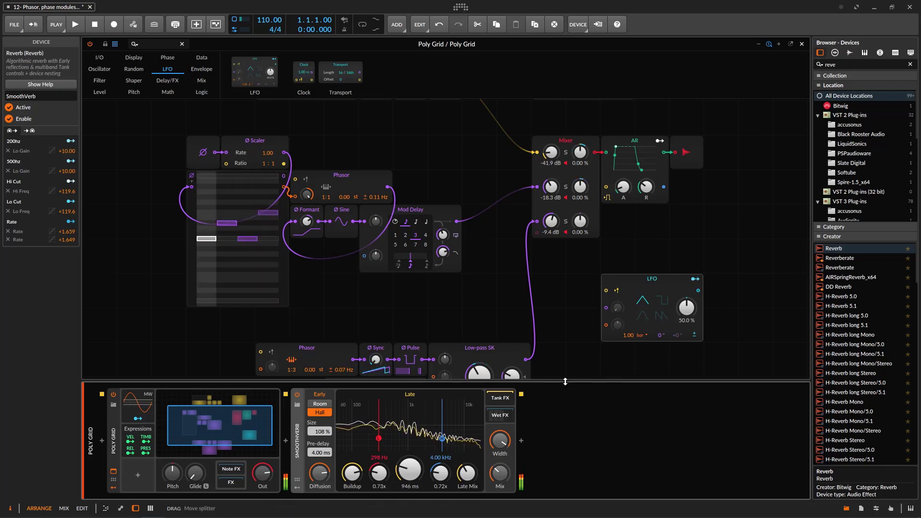
# Collapse the device chain and move the cyan LFO from below the mixer to beside the yellow LFO above it
pyautogui.moveTo(565, 381); pyautogui.dragTo(555, 476)
pyautogui.moveTo(319, 387); pyautogui.dragTo(461, 432)
pyautogui.click(459, 412)
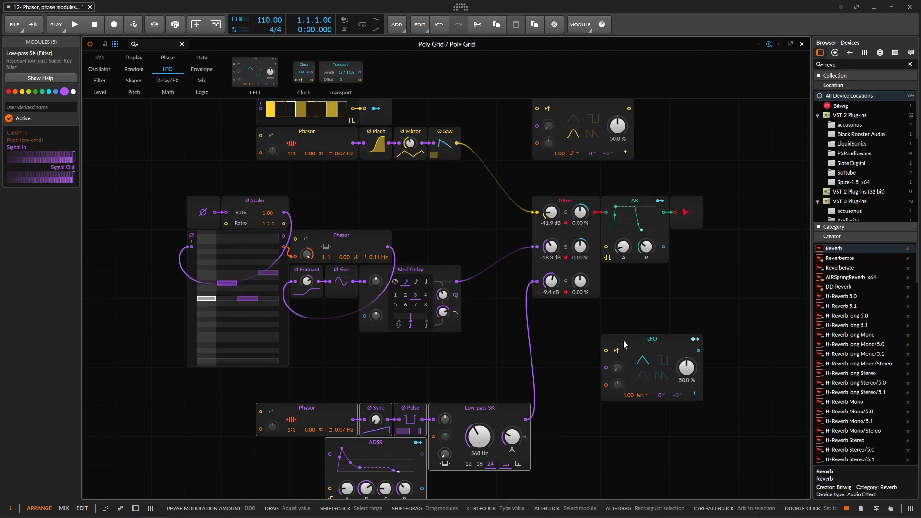
pyautogui.moveTo(676, 339); pyautogui.dragTo(710, 132)
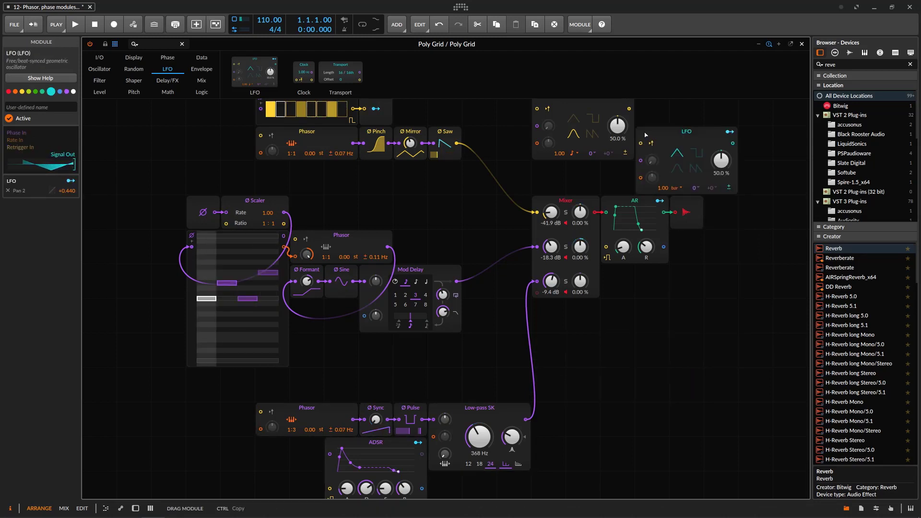
# Select both LFO modules above the mixer and colour them red
pyautogui.scroll(3, 591, 177)
pyautogui.moveTo(591, 177); pyautogui.dragTo(701, 237)
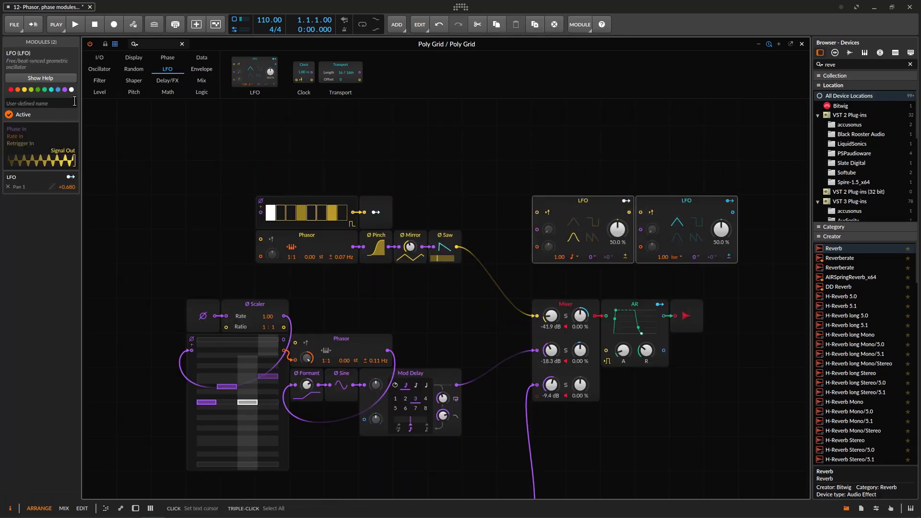
pyautogui.click(10, 90)
# Select the lower voice's Phasor, Sync, Pulse, Low-pass SK and ADSR modules and colour them blue
pyautogui.scroll(-1, 476, 153)
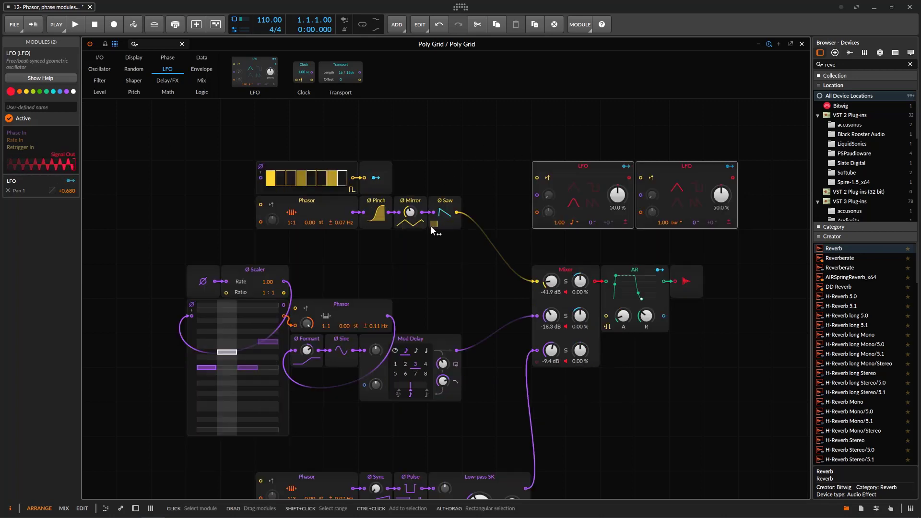
pyautogui.scroll(-2, 431, 226)
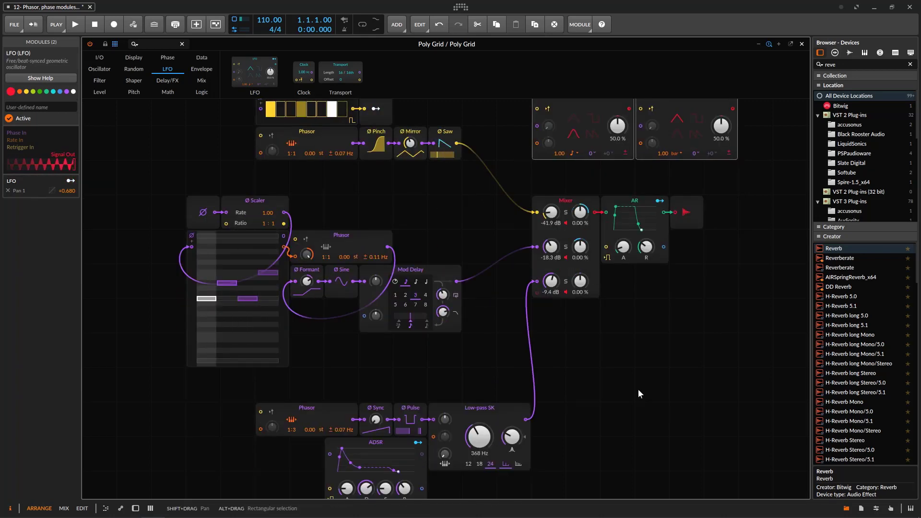
pyautogui.scroll(-2, 637, 391)
pyautogui.moveTo(219, 347); pyautogui.dragTo(567, 420)
pyautogui.click(56, 92)
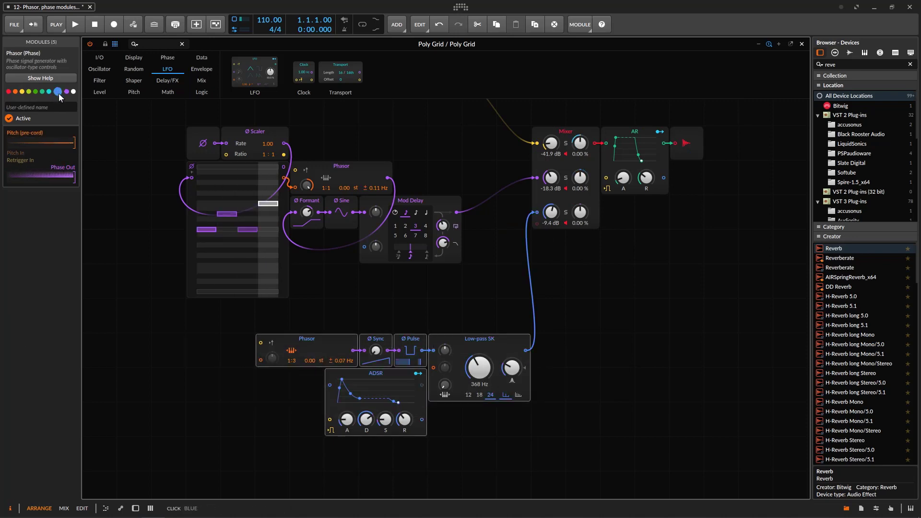
pyautogui.scroll(1, 652, 399)
pyautogui.scroll(1, 651, 404)
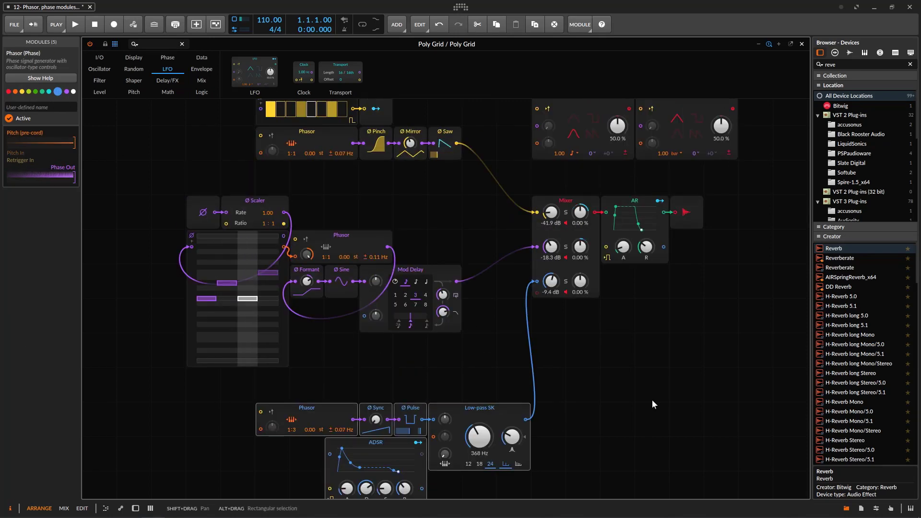
pyautogui.scroll(1, 655, 405)
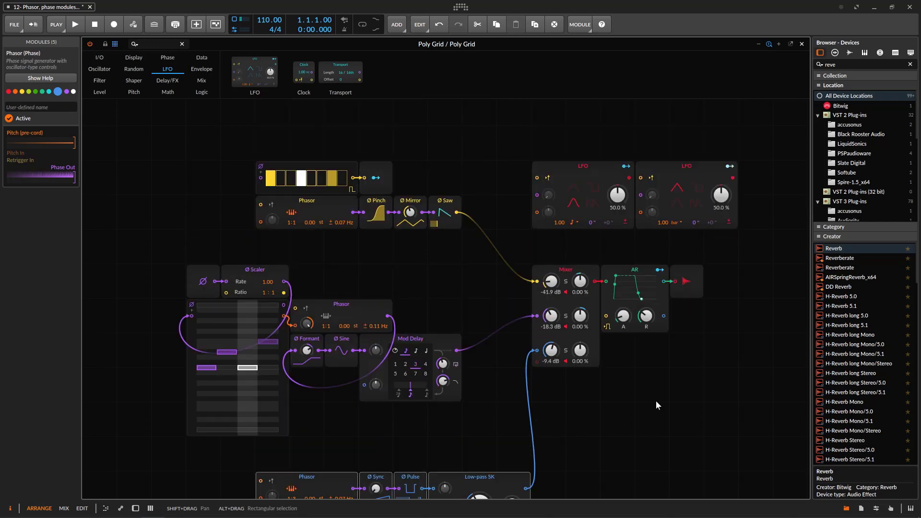
pyautogui.scroll(1, 657, 406)
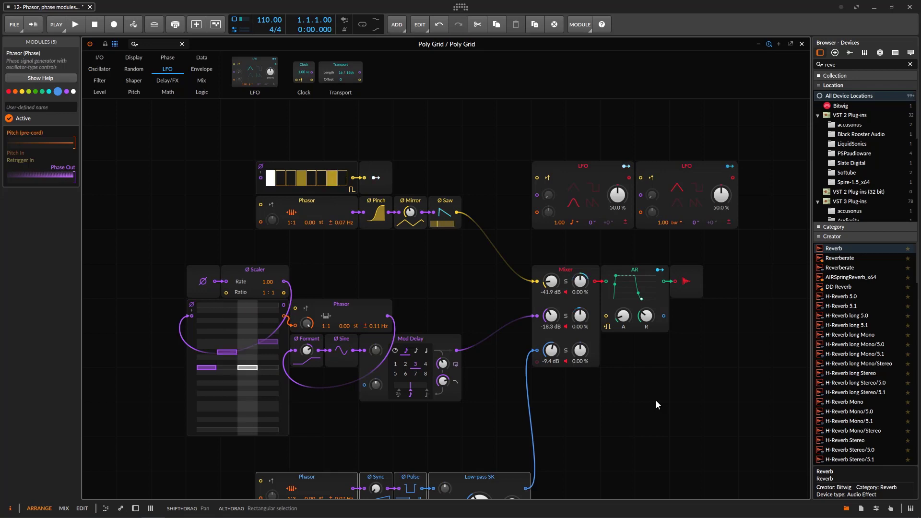
pyautogui.scroll(-3, 656, 401)
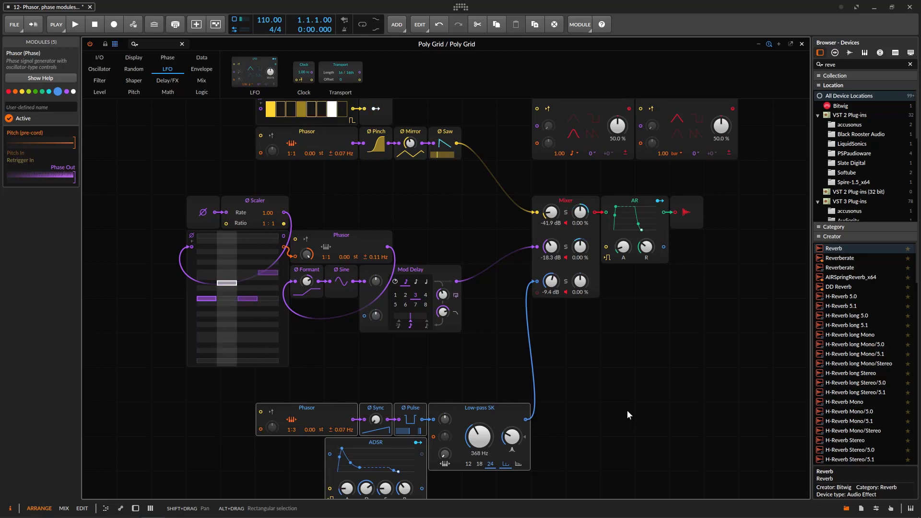
pyautogui.scroll(1, 505, 358)
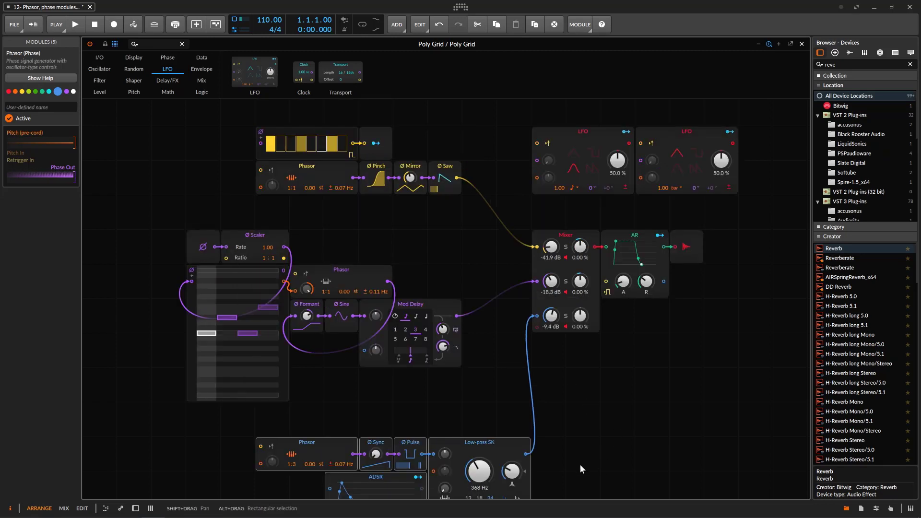